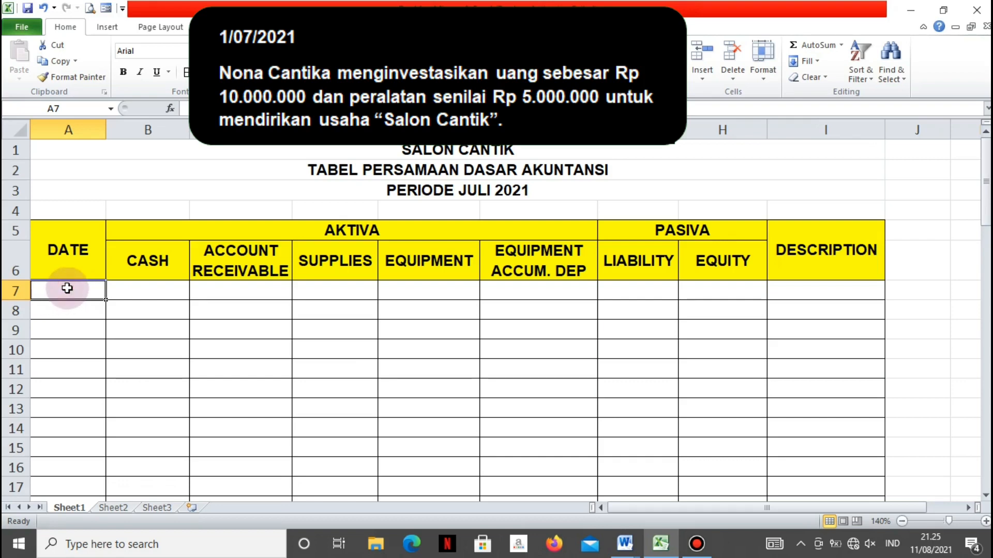
Enter the date 1 Juli 2021 in cell A7 of the Date column
type("1/")
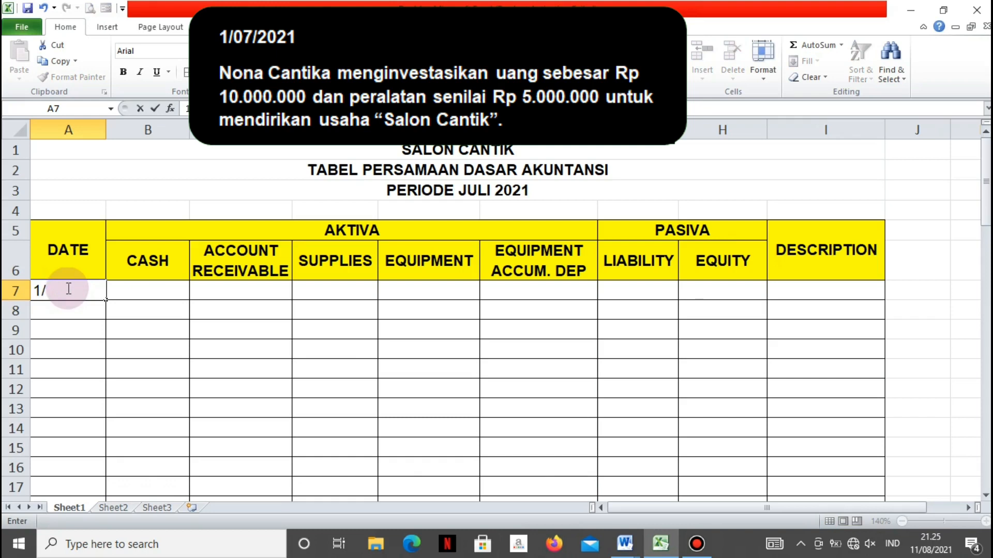
type("JULI")
key("BackSpace")
key("BackSpace")
key("BackSpace")
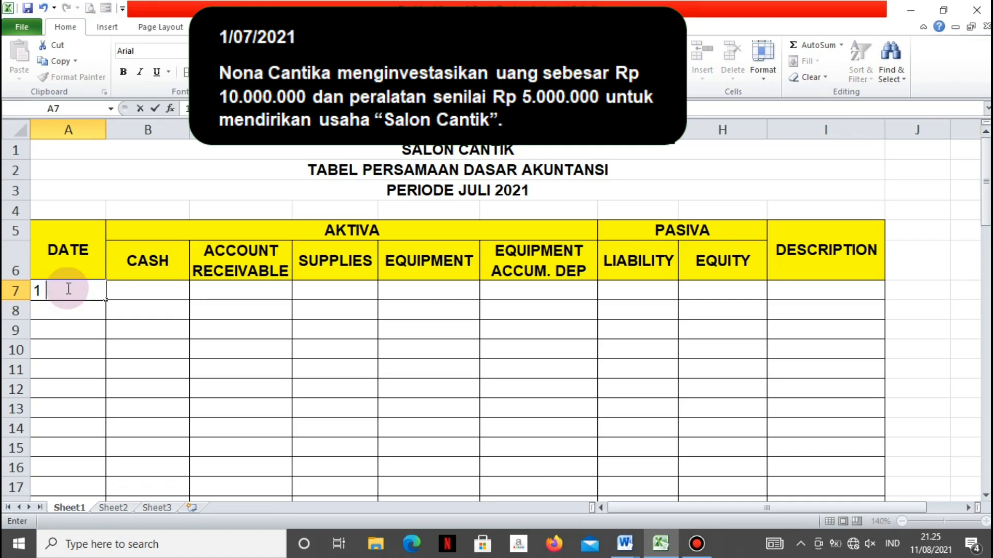
type("Juli 2021")
key("Tab")
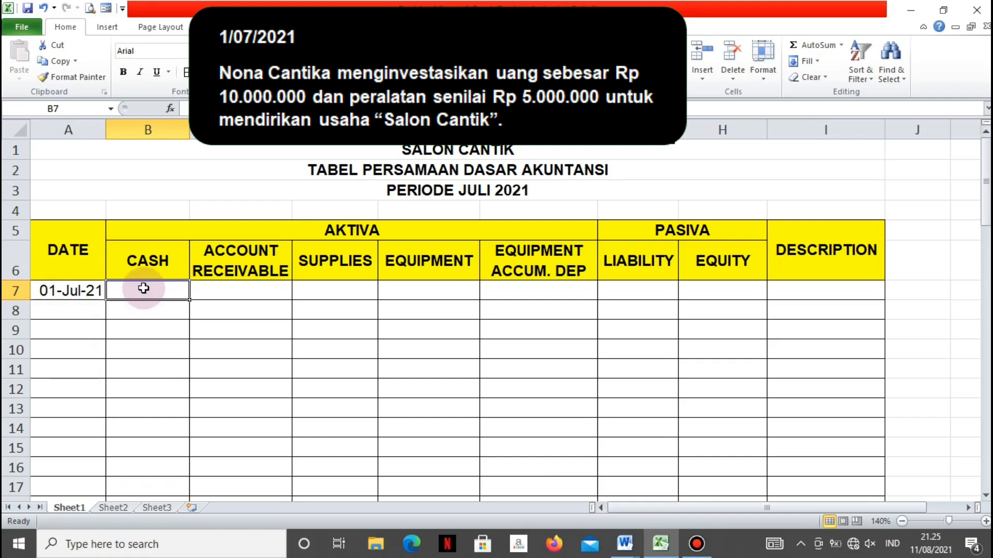
Enter 10000000 as the Cash amount in B7 and widen column B to fit it
key("End")
type("10000000")
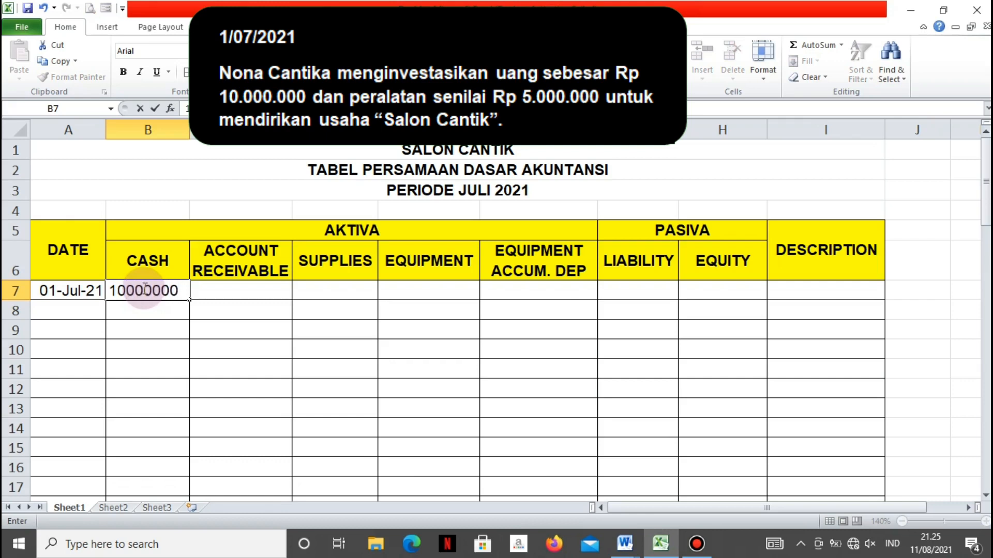
key("Tab")
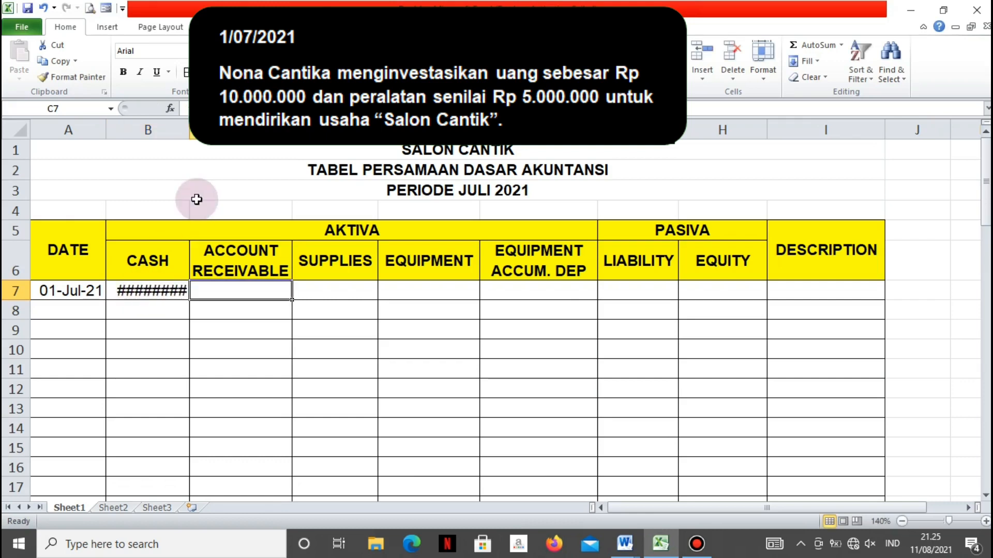
double_click(189, 129)
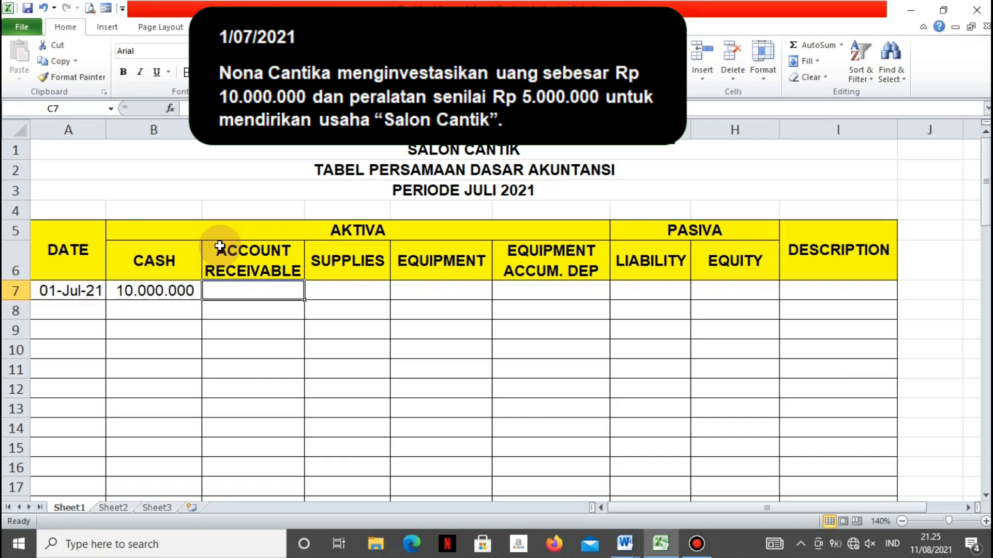
Enter 5000000 as the Equipment amount in E7 for the first transaction
key("Right")
key("Right")
key("Right")
key("Left")
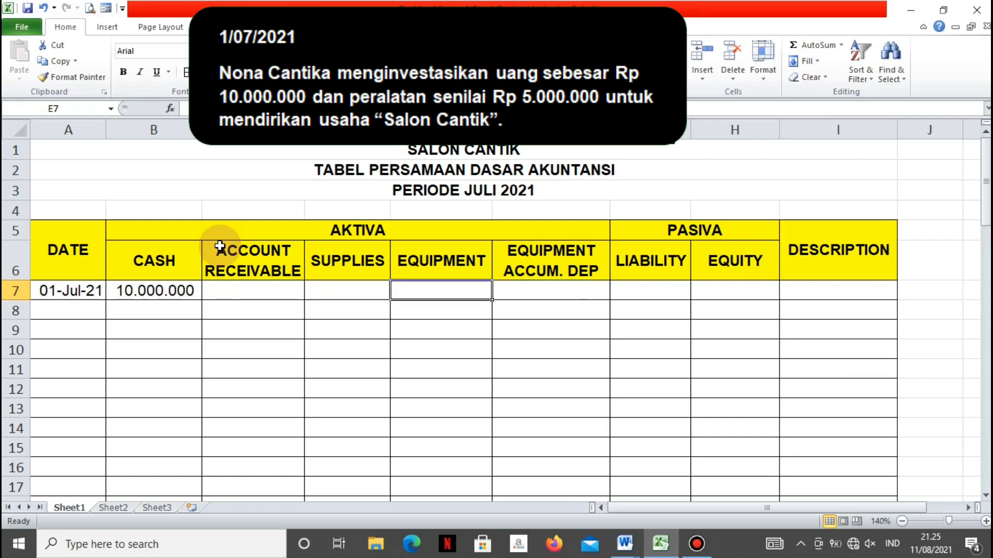
type("500")
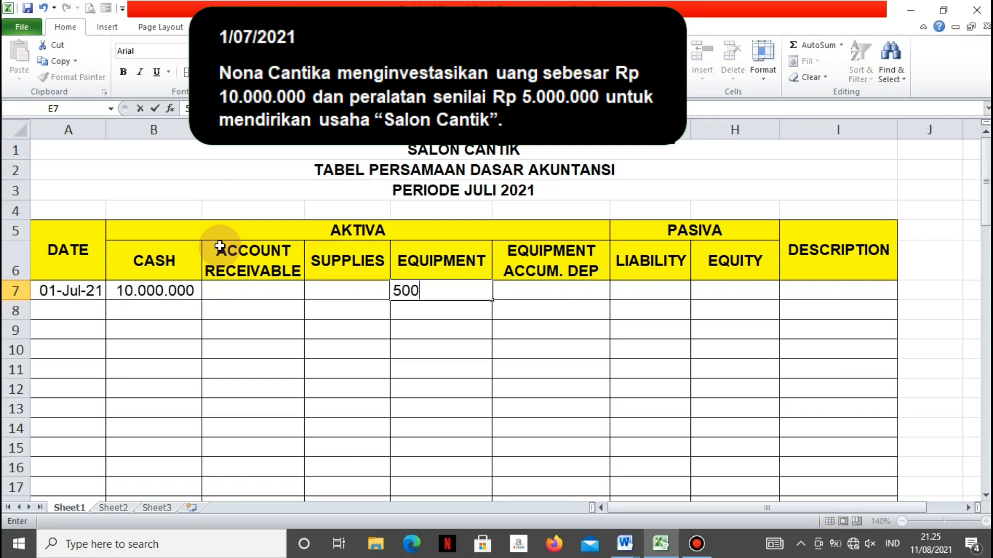
type("0000")
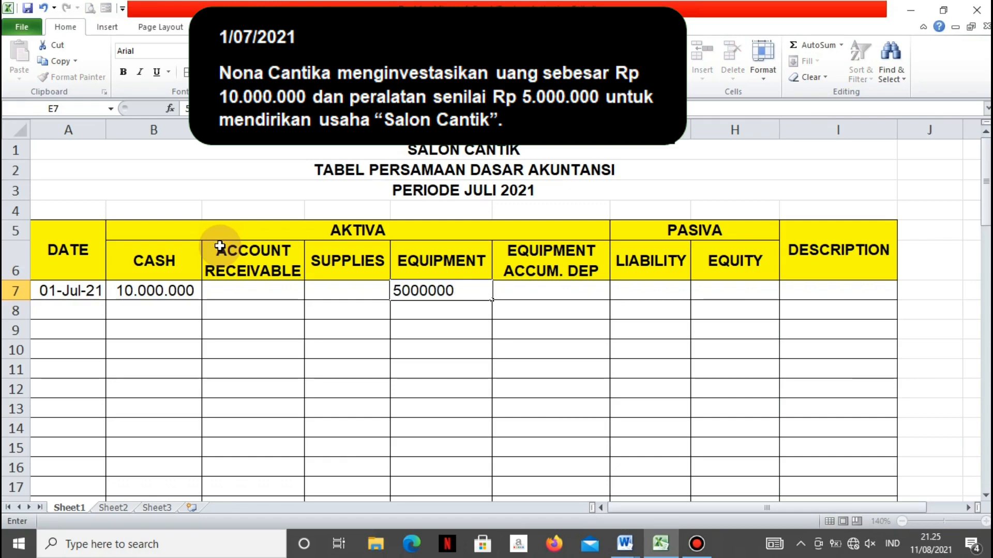
key("Right")
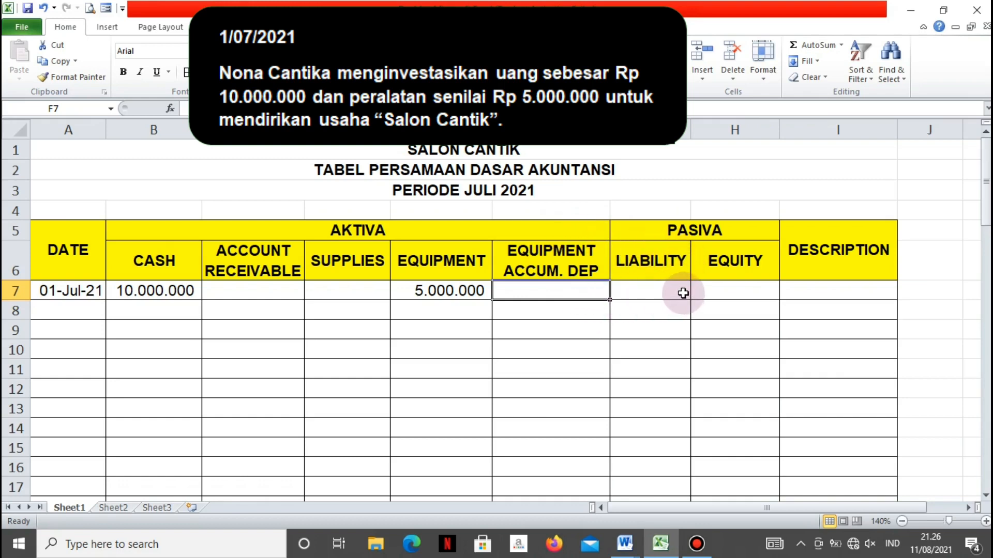
Calculate Equity in H7 with the formula =E7+B7 and widen column H to fit the amount
left_click(723, 291)
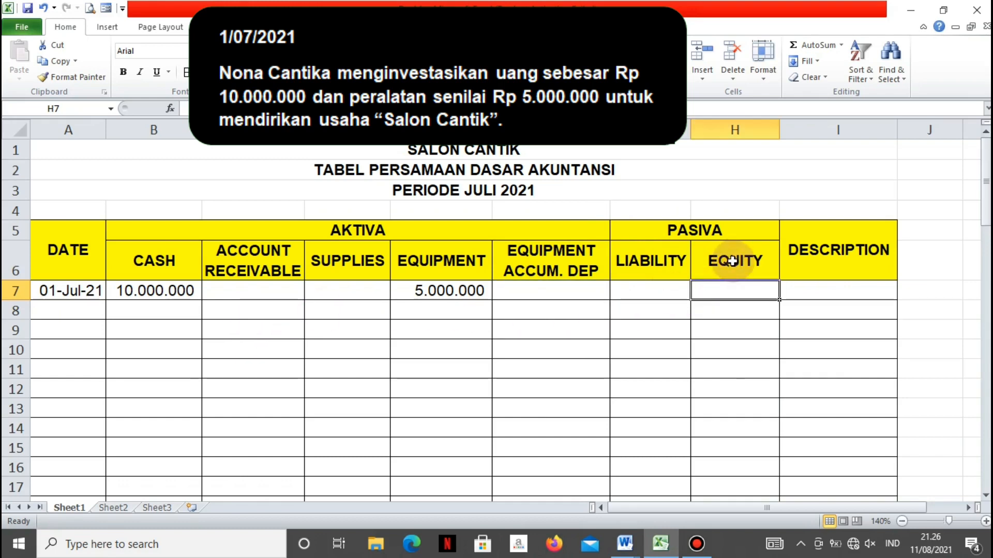
type("=")
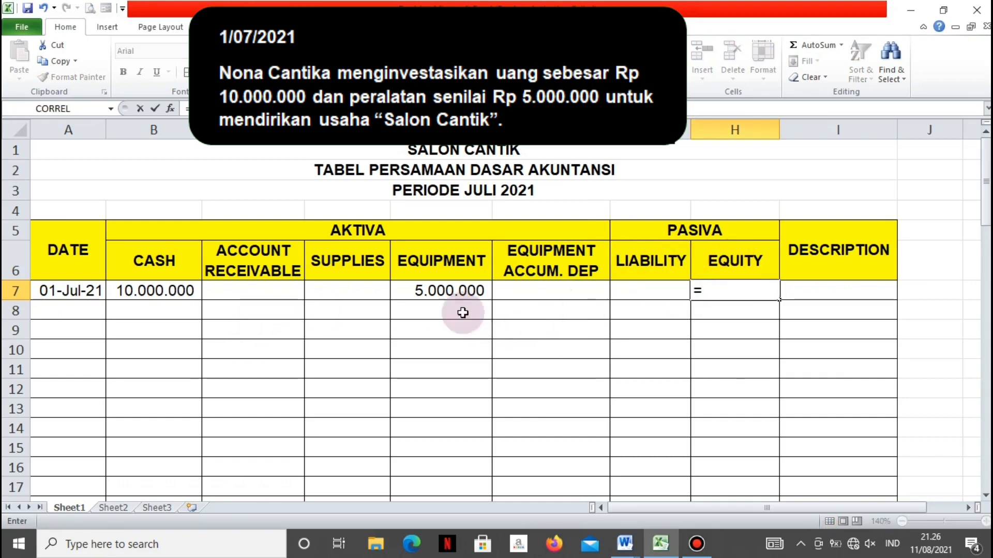
left_click(433, 293)
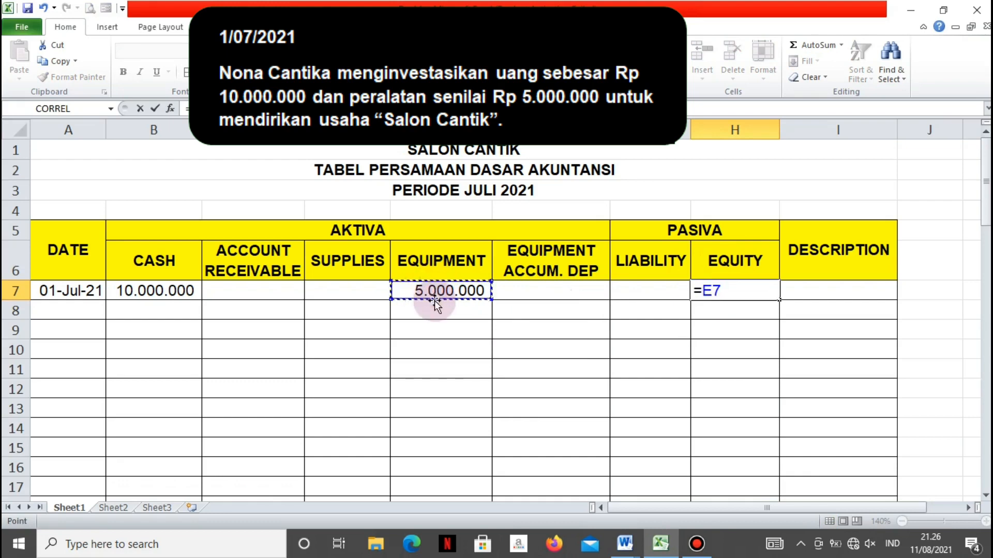
type("+")
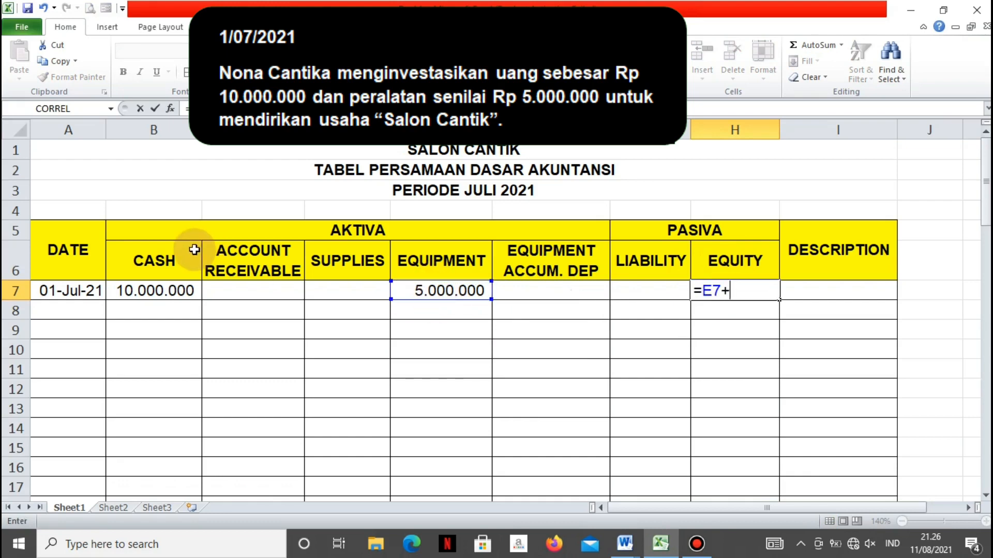
left_click(170, 290)
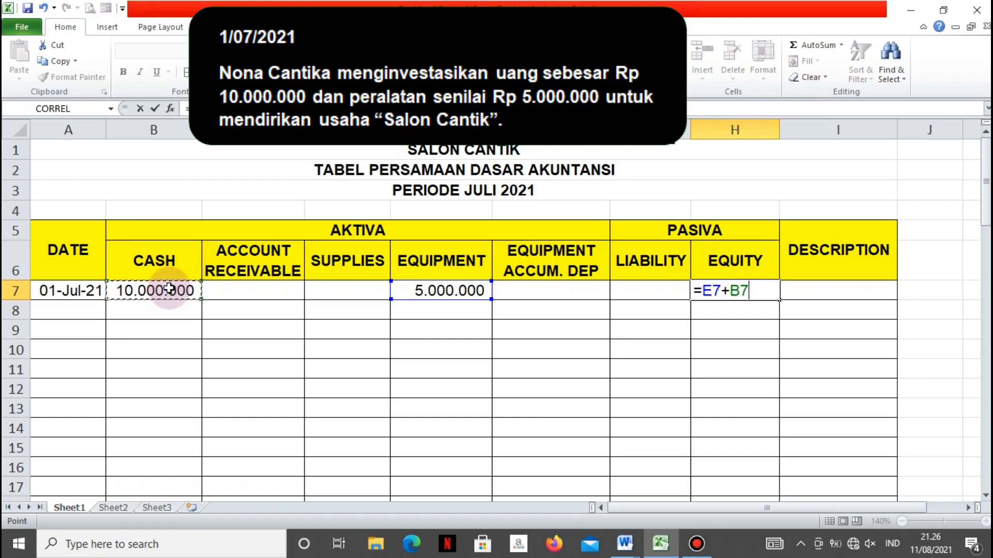
key("Return")
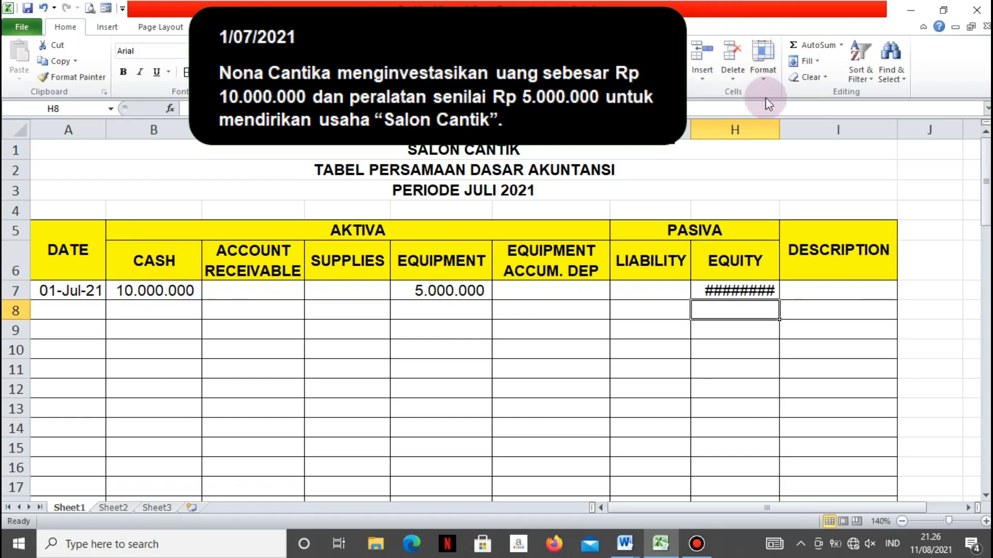
left_click_drag(776, 131, 786, 130)
Enter "Modal awal" as the Description of the first transaction in I7
left_click(856, 285)
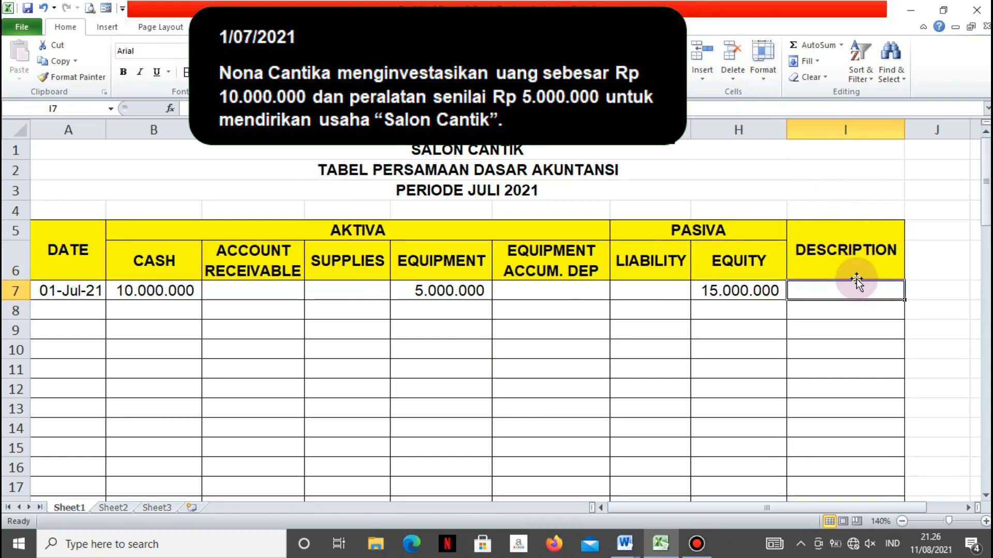
type("m")
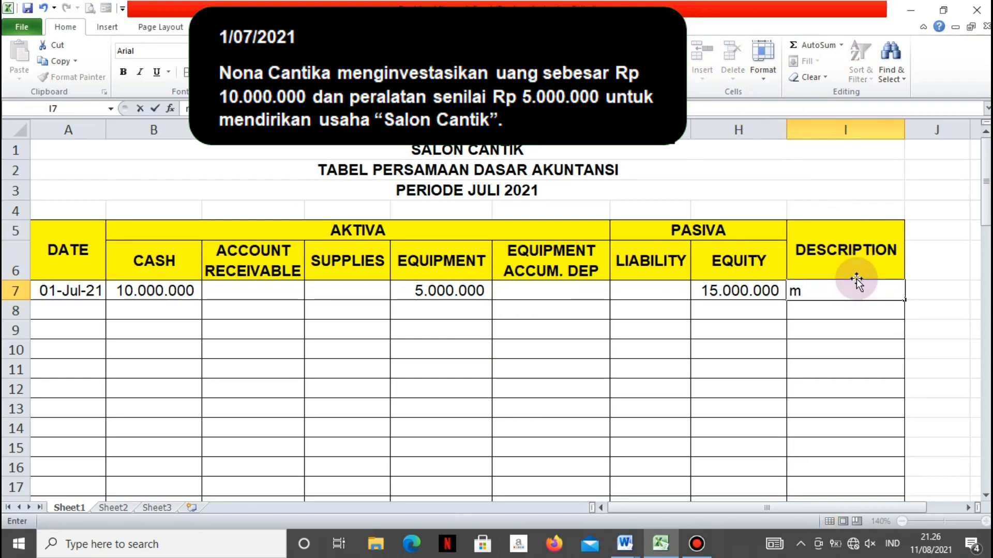
key("BackSpace")
type("Modal")
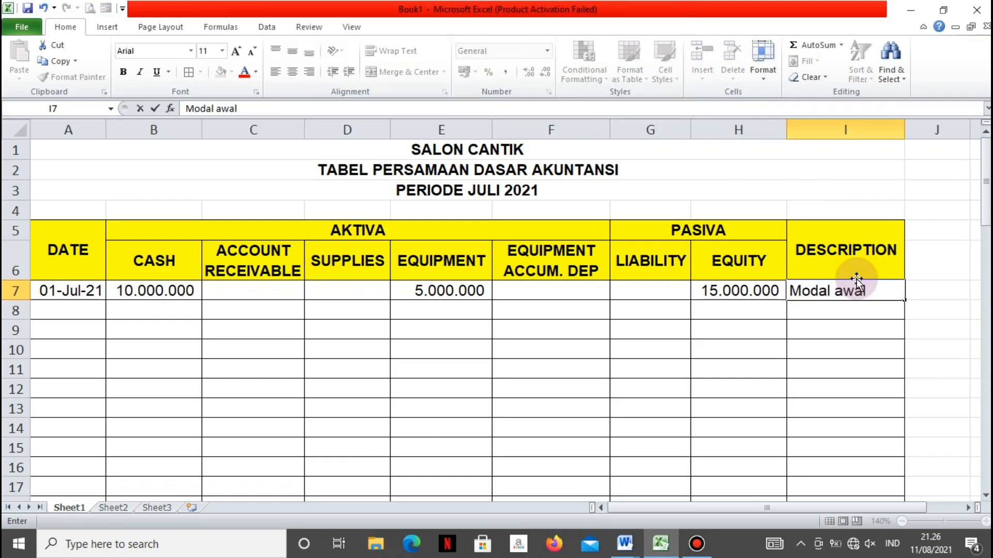
type(" awal")
key("Return")
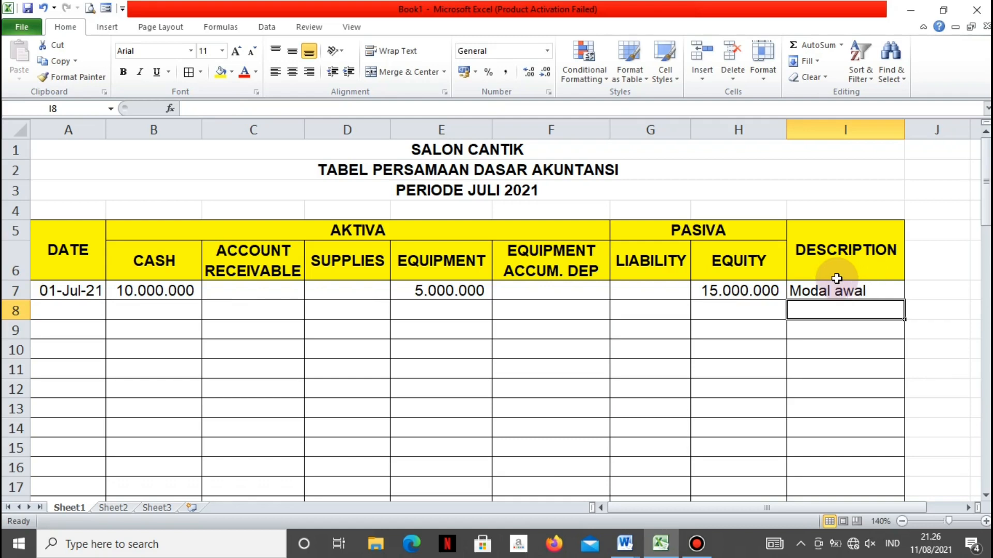
Record the second transaction in row 8 with the date 3 Juli 2021 and a Cash amount of 5000000
left_click(97, 314)
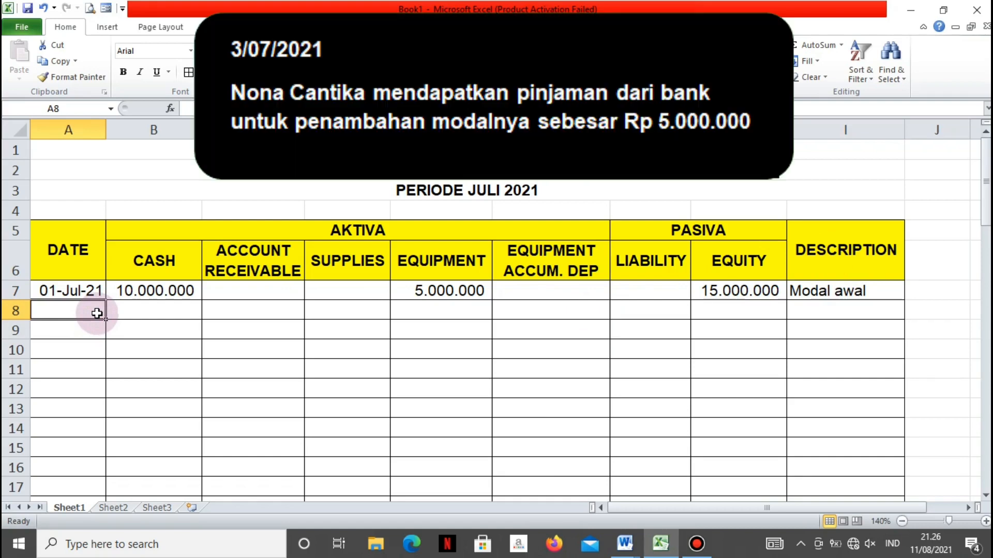
type("3")
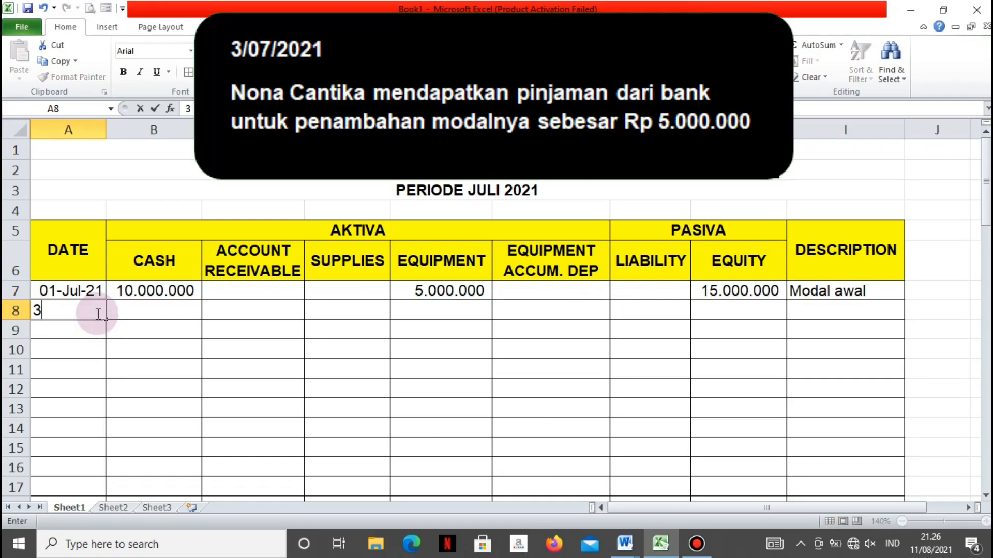
type(" Juli 2021")
key("Tab")
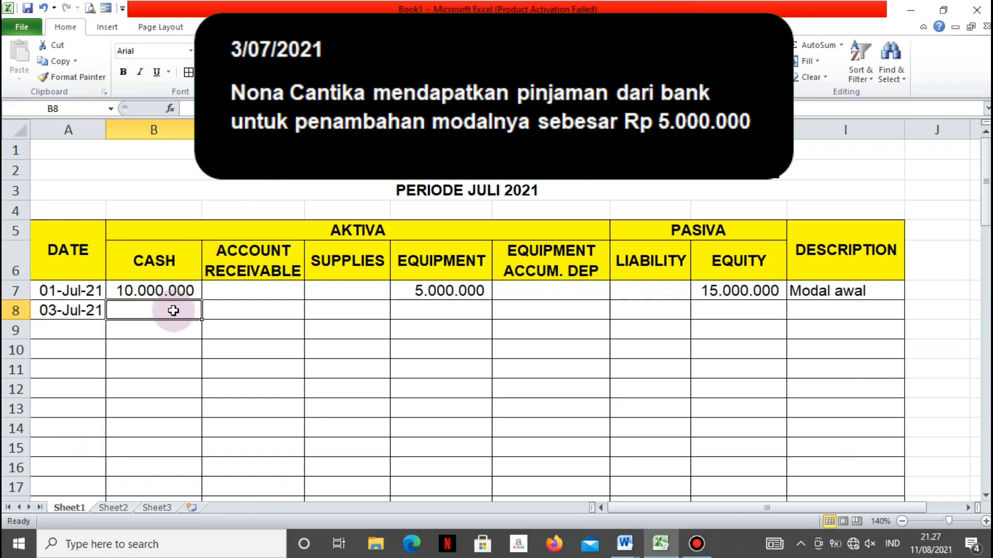
type("5000000")
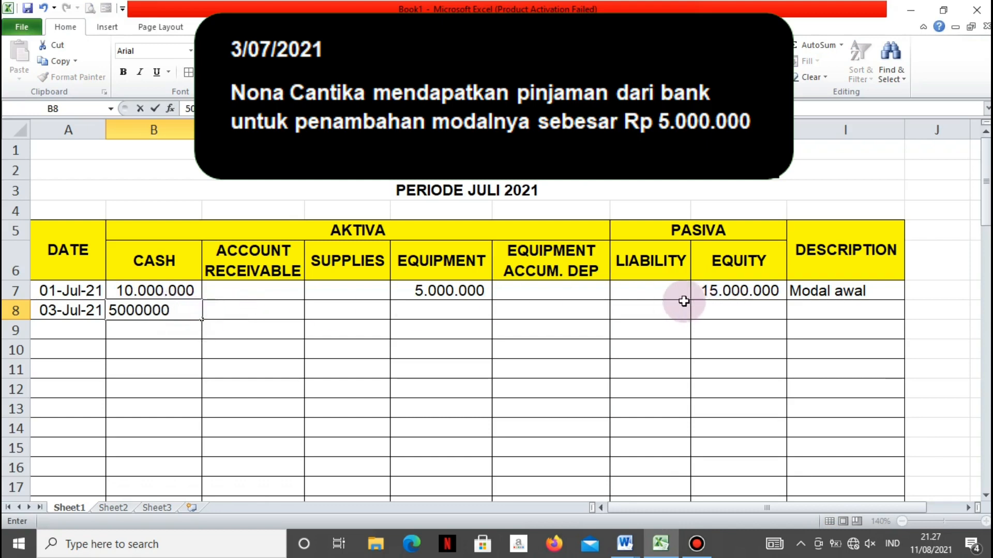
Enter 5000000 as the Liability amount in G8 and autofit the width of column G
left_click(656, 313)
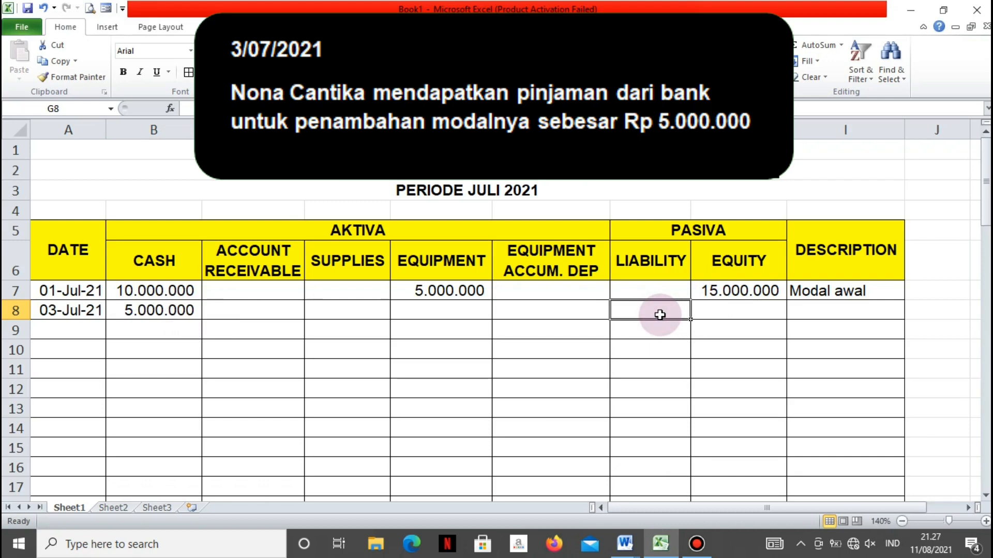
type("5000")
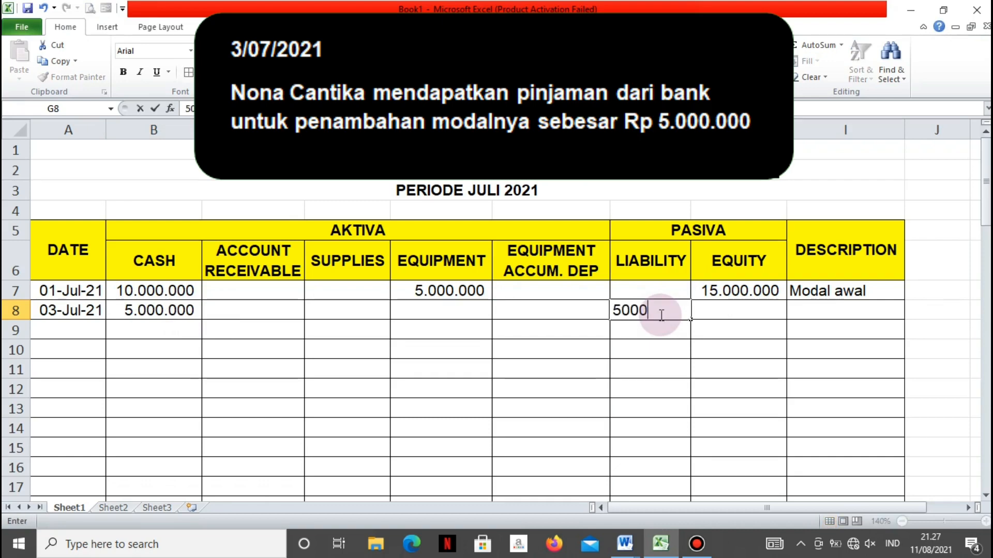
type("000")
left_click(699, 373)
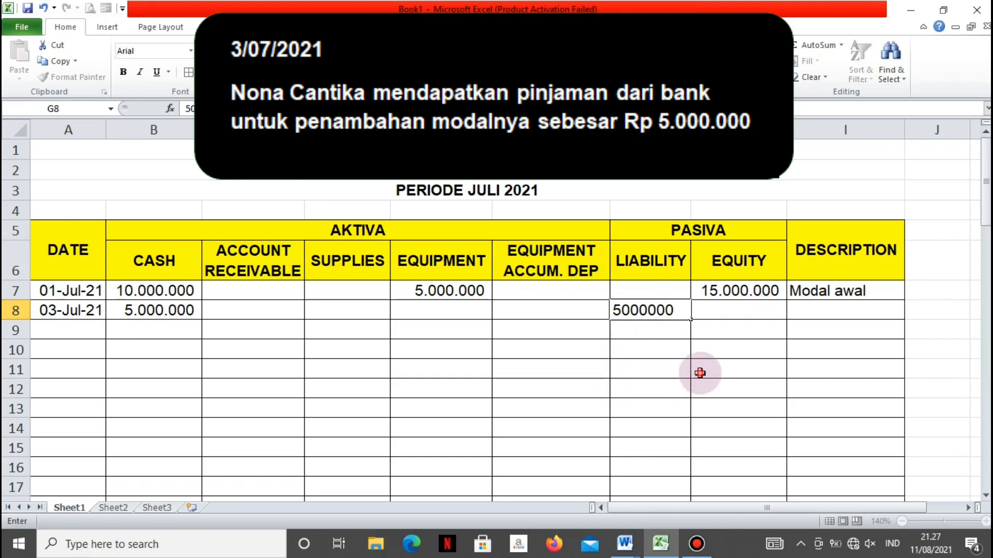
double_click(690, 129)
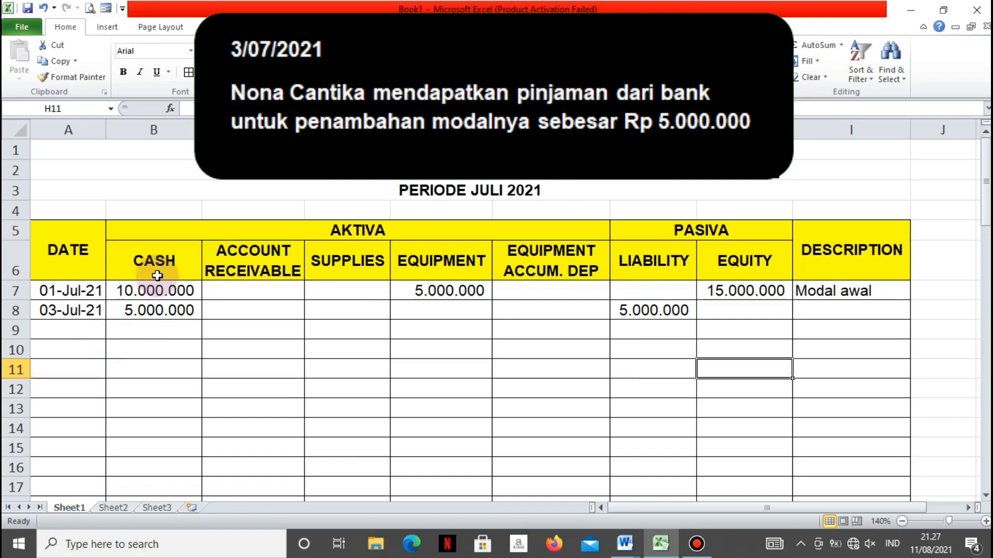
Calculate the Cash balance in B9 with the formula =B8+B7
left_click(139, 339)
type("=")
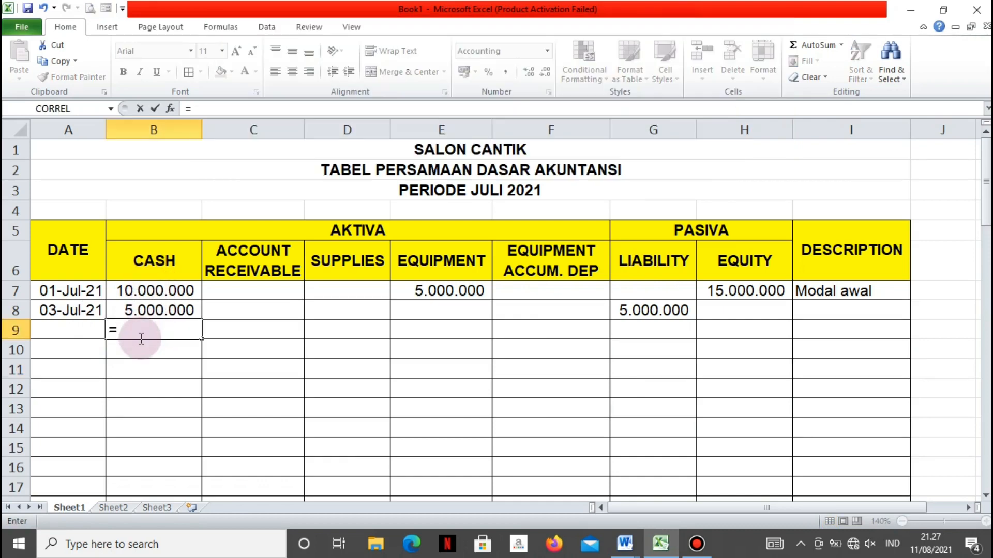
key("Up")
type("+")
key("Up")
key("Up")
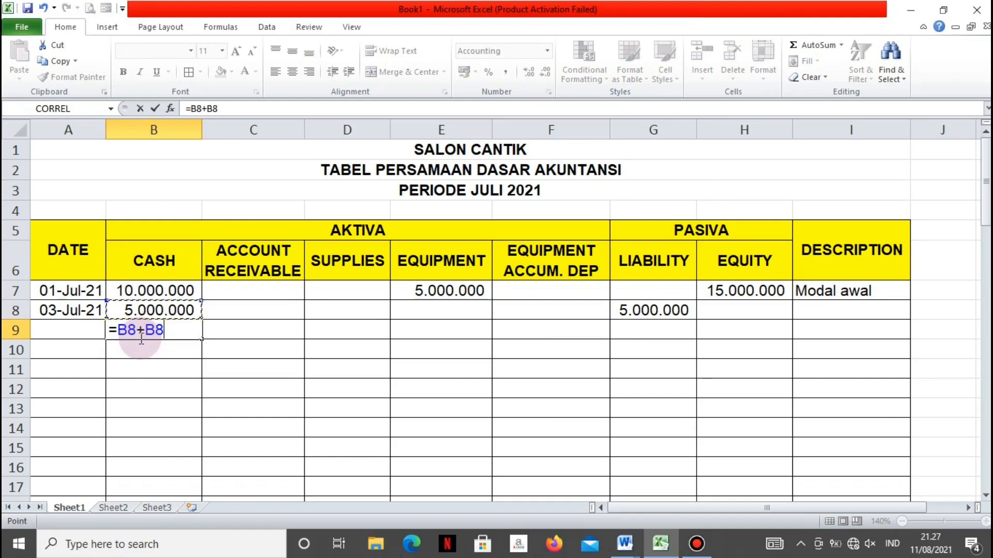
key("Return")
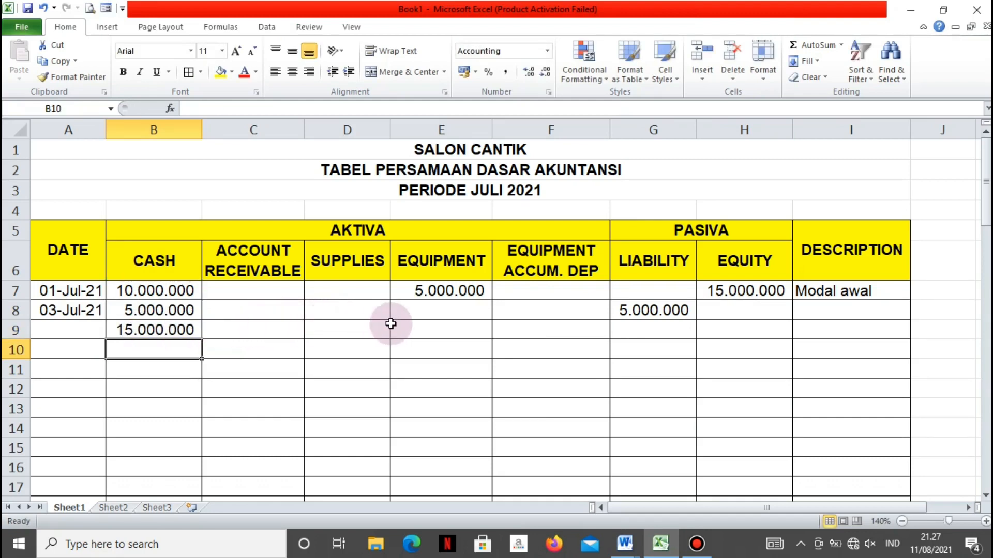
Carry the Equipment balance down to E9 with the formula =E7
left_click(425, 330)
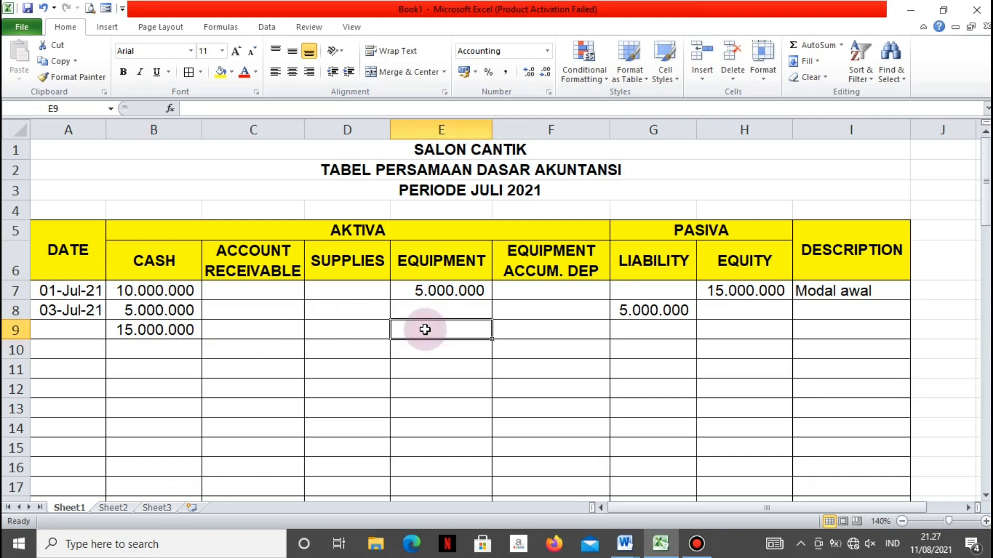
type("=")
key("Up")
key("Up")
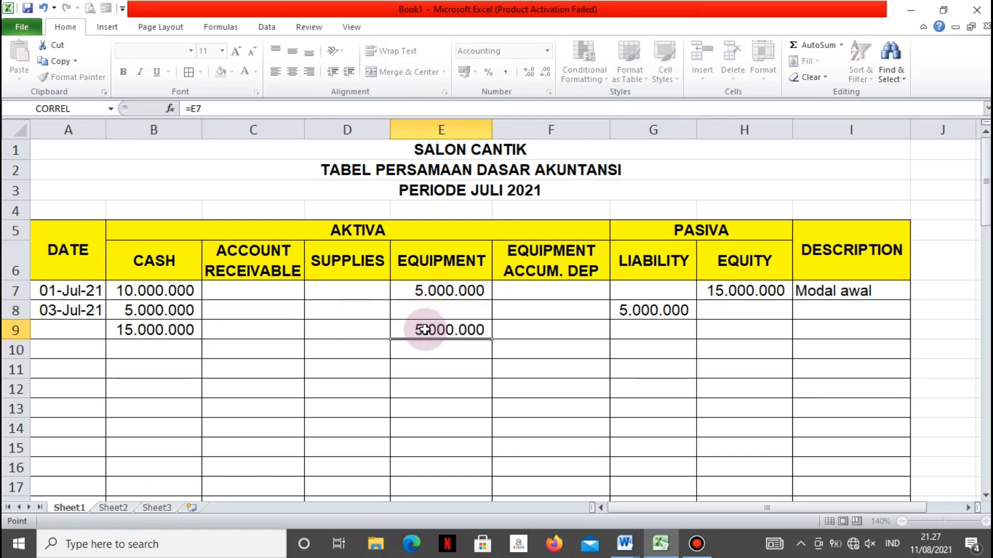
key("Return")
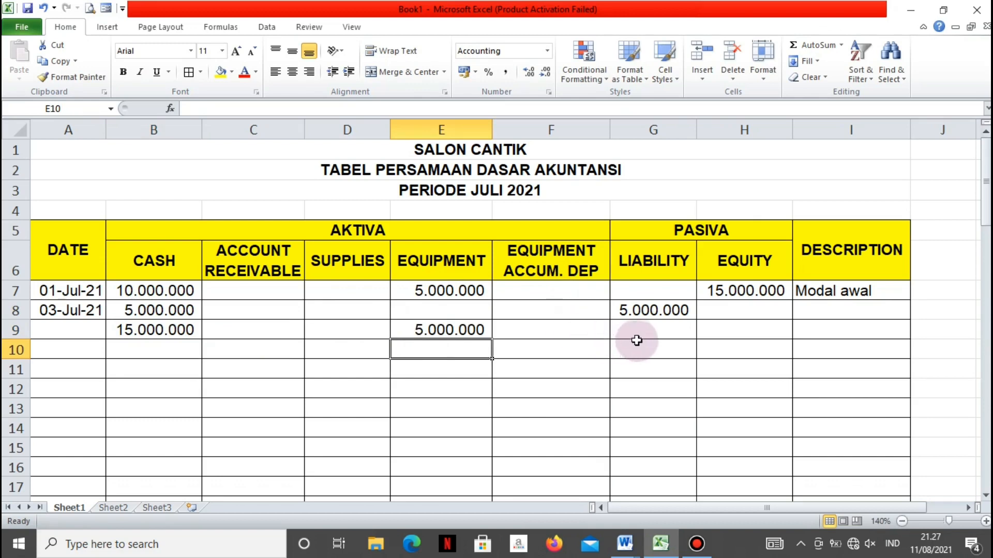
Carry the Liability amount down to the balance cell G9 with the formula =G8
left_click(648, 325)
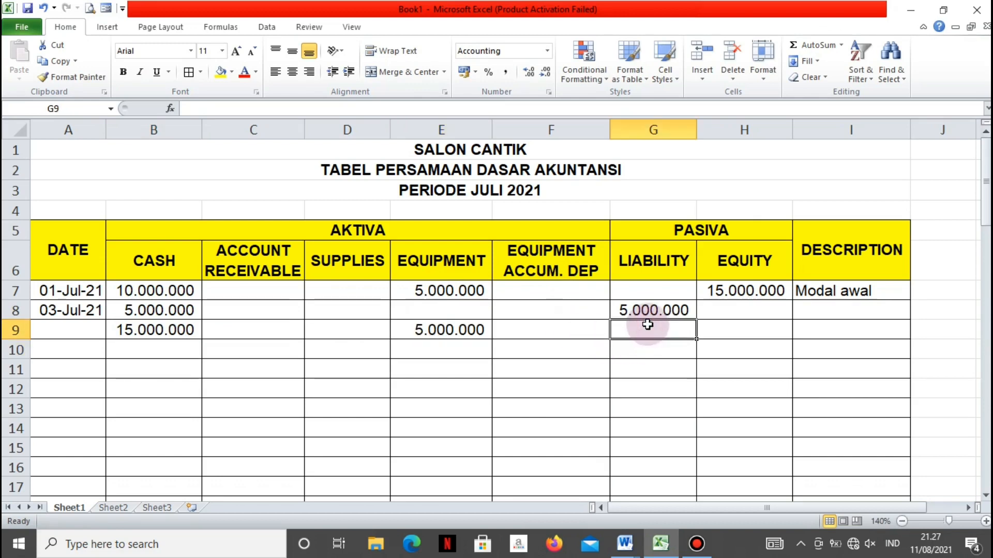
type("=")
key("Up")
key("Return")
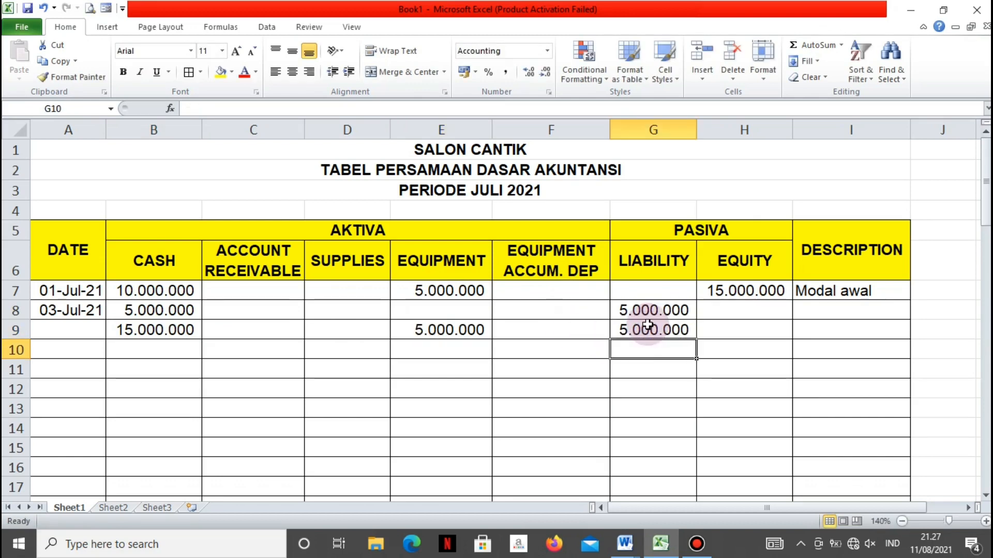
Carry the Equity balance down to H9 with the formula =H7
double_click(730, 331)
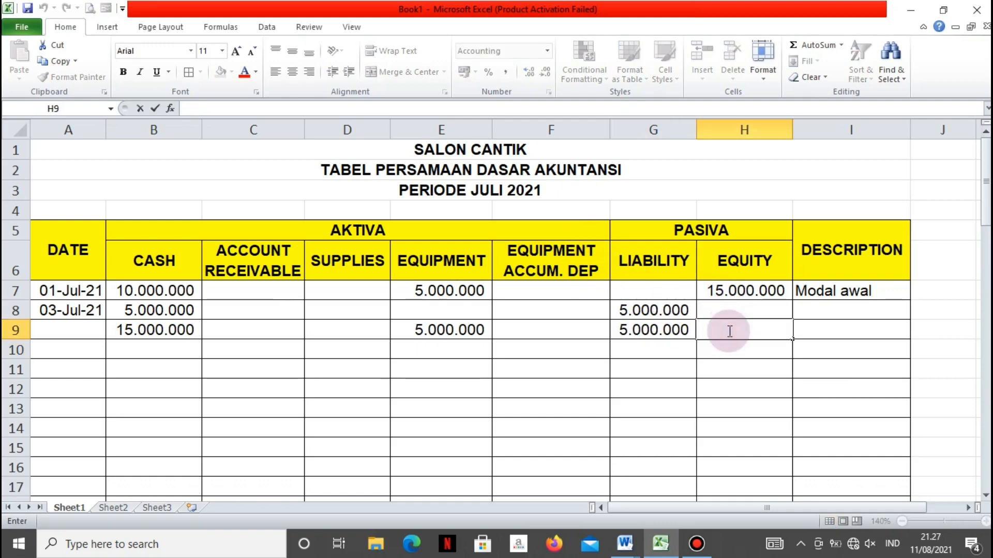
type("=")
key("Up")
key("Up")
key("Return")
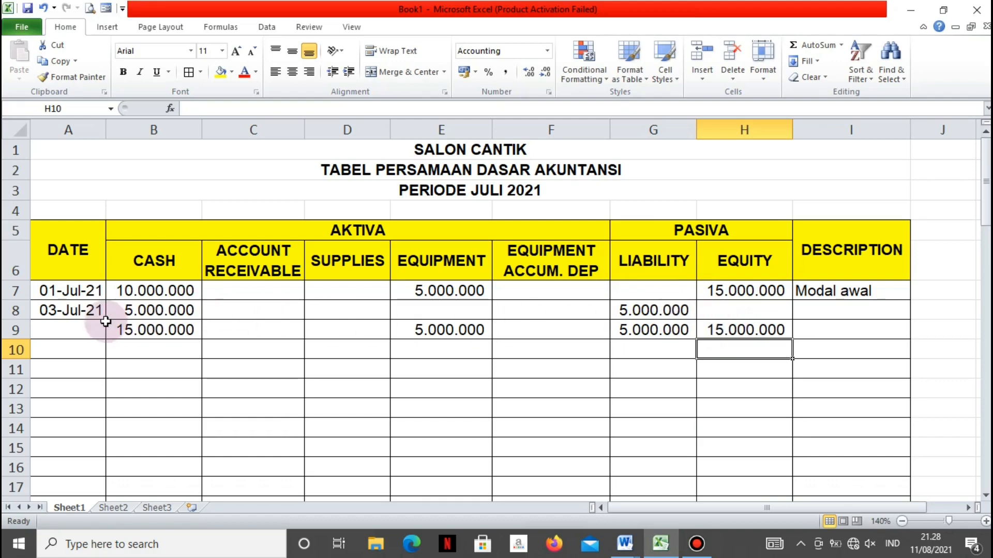
Fill the second transaction's rows A8:I9 with light grey and give the range a double bottom border
left_click_drag(89, 313, 837, 323)
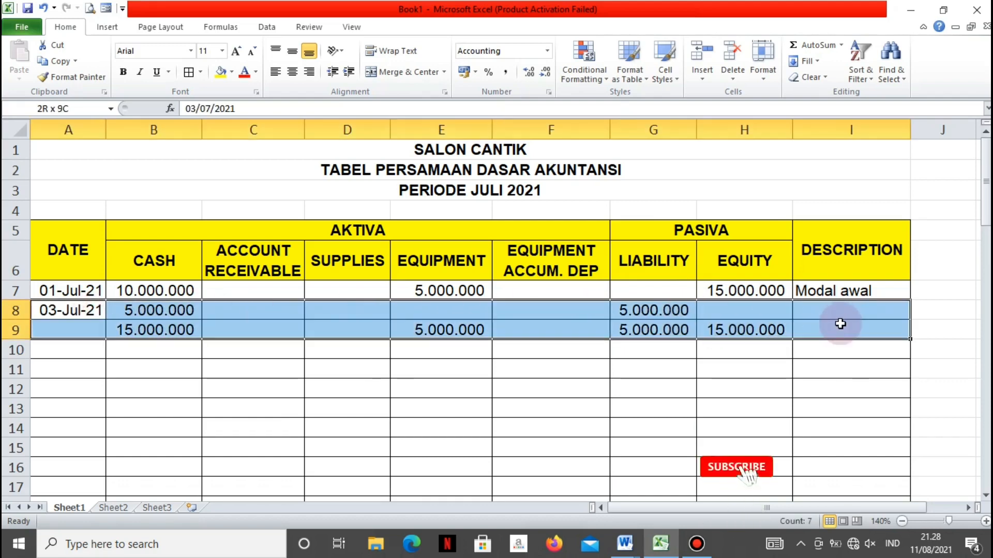
left_click(231, 73)
left_click(222, 121)
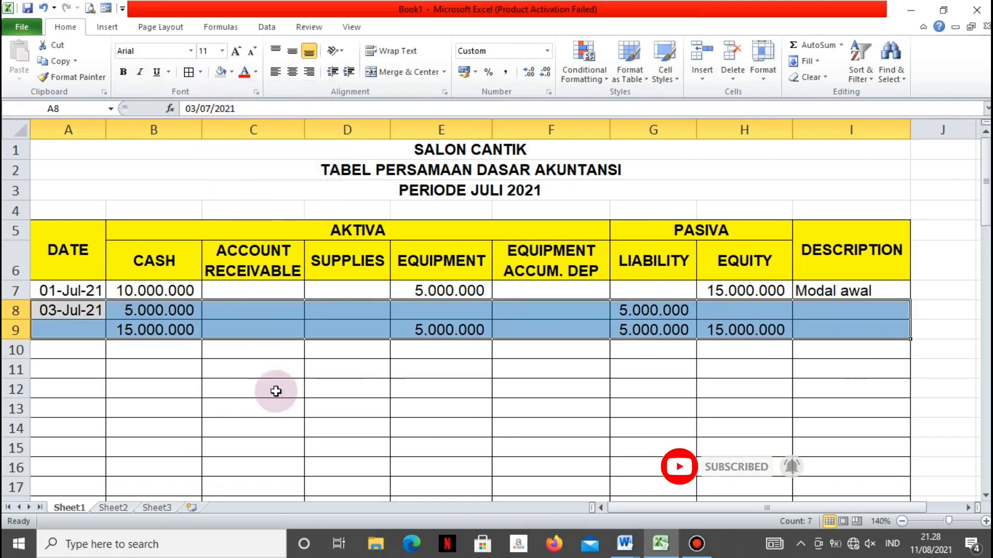
left_click(618, 408)
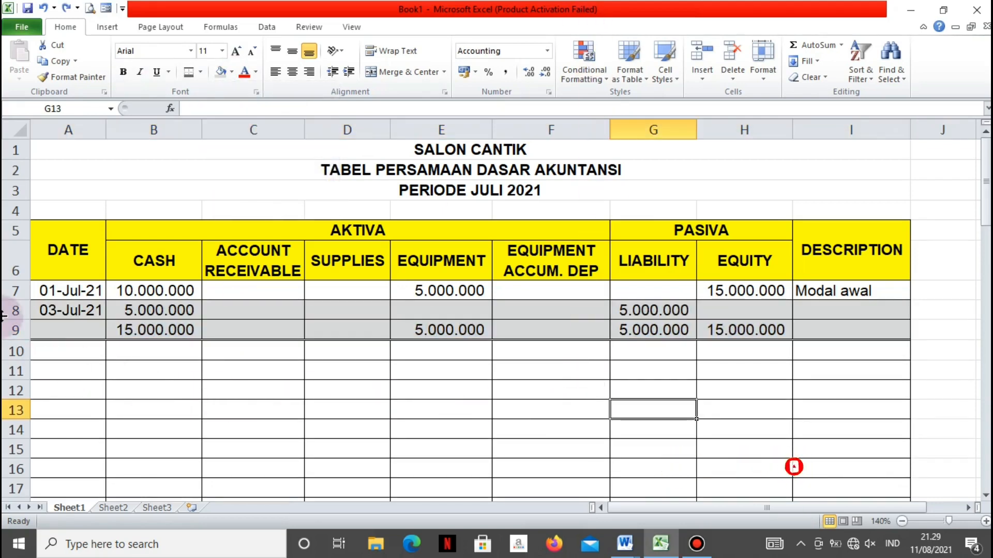
Apply a double bottom border to the transaction row A8:I8
left_click_drag(63, 310, 872, 311)
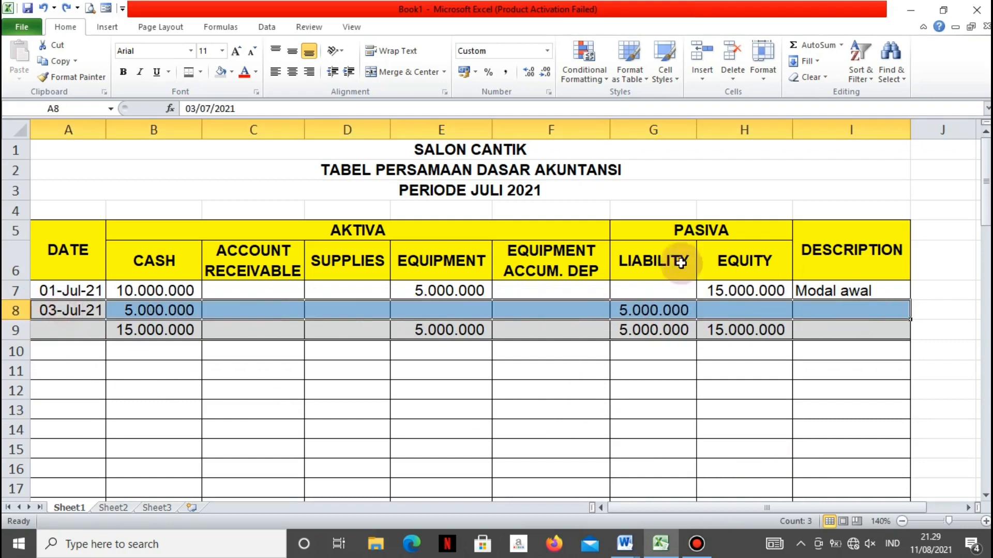
left_click(191, 75)
left_click(191, 408)
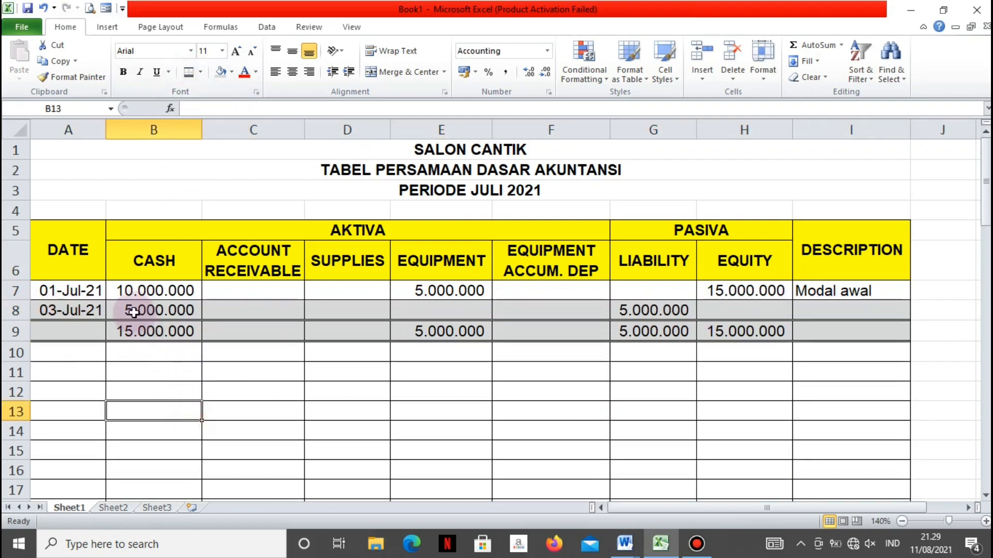
Replace the double line under the balance row A9:I9 with a plain single bottom border
left_click_drag(67, 339, 812, 339)
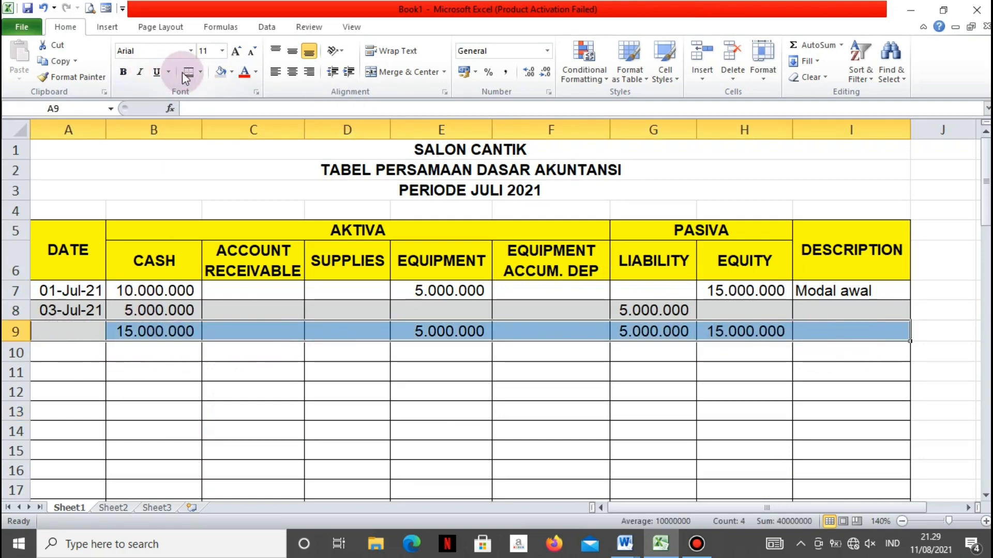
left_click(200, 75)
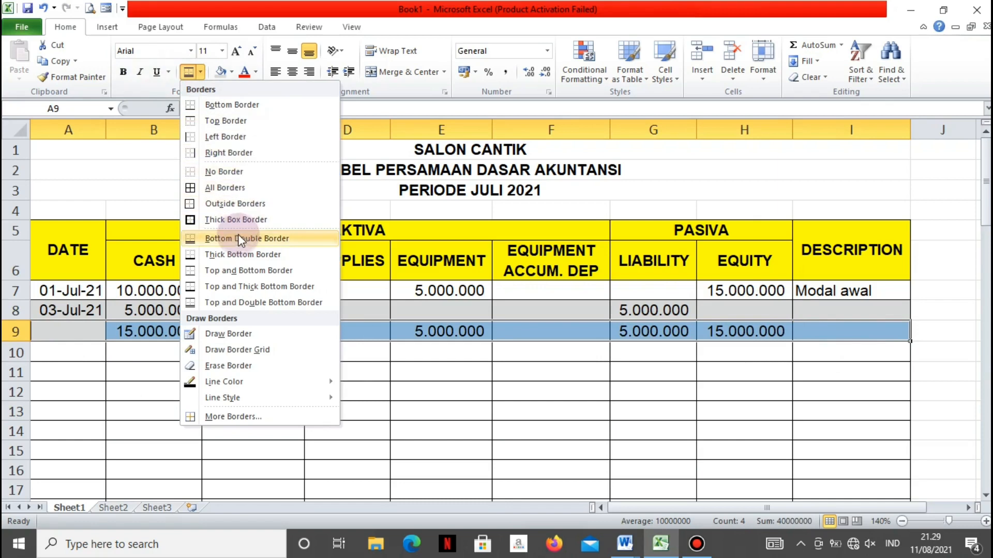
left_click(212, 105)
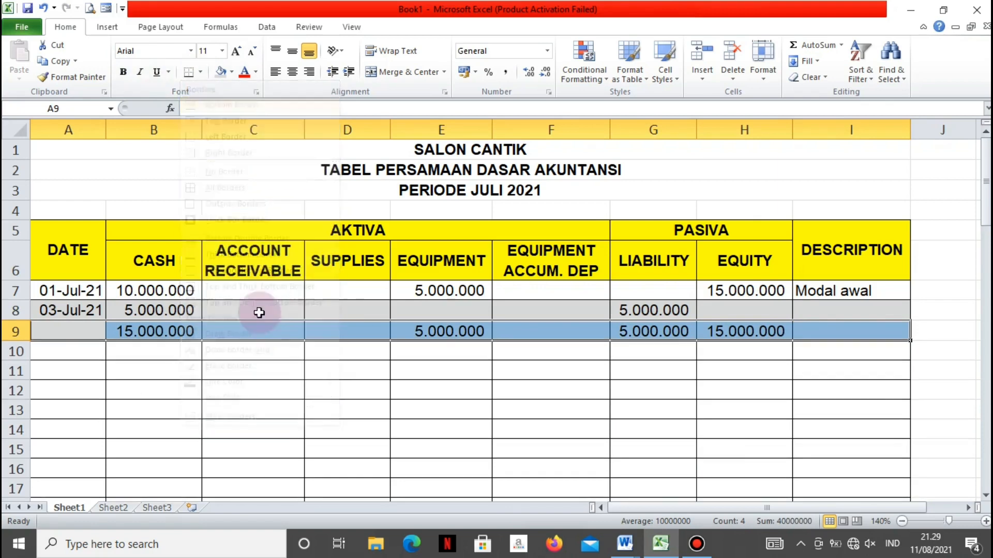
left_click(268, 388)
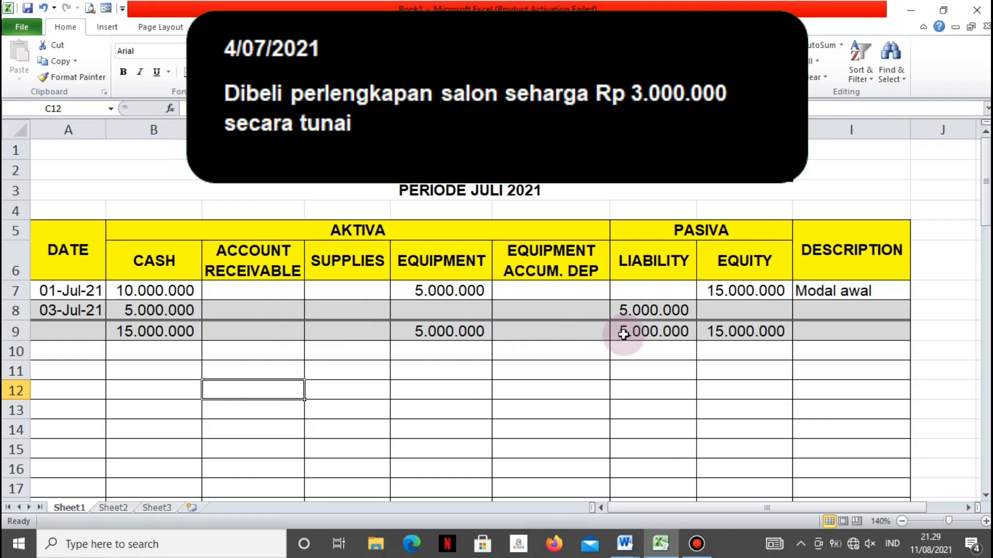
Record the third transaction in row 10 with the date 4 Juli 2021 and a Cash amount of -3000000
left_click(47, 350)
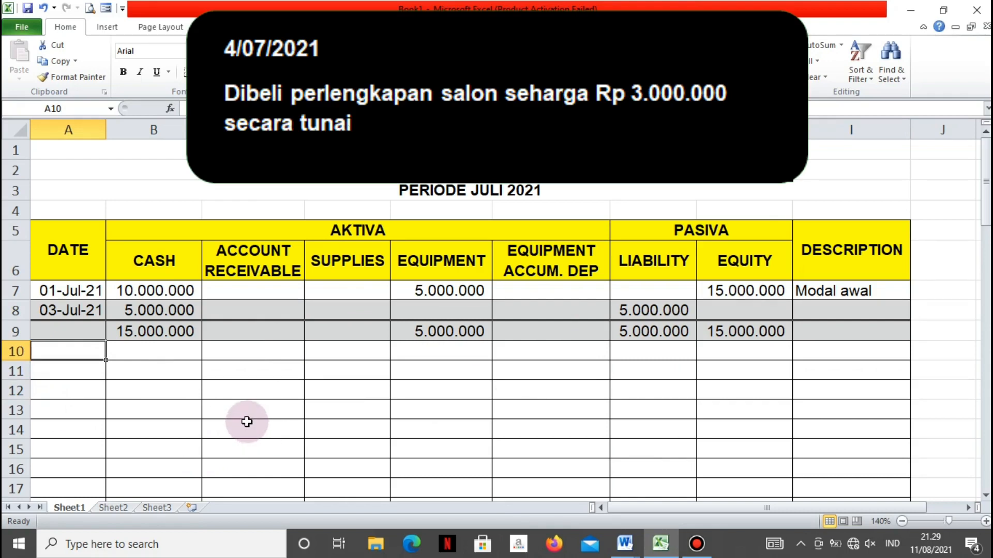
type("4 Jul")
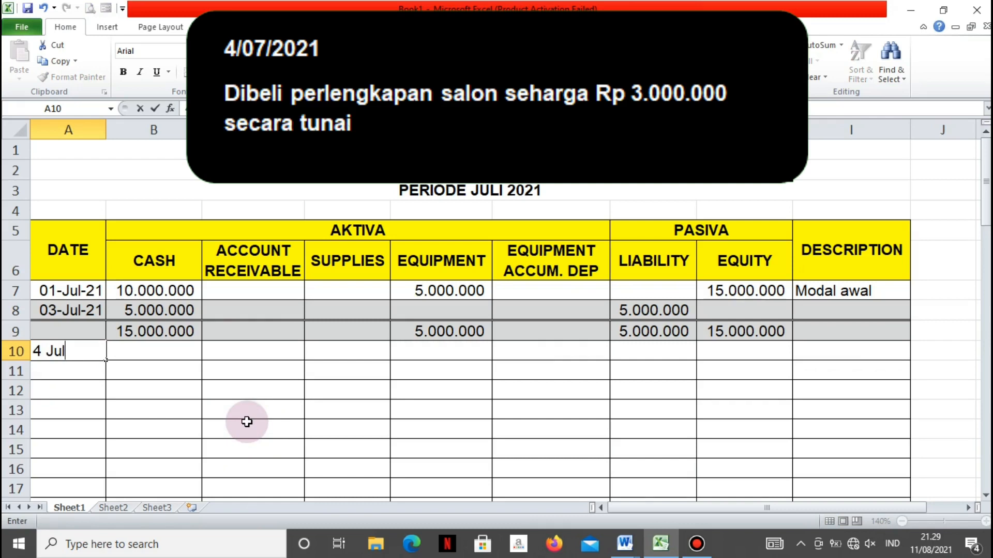
type("i 2021")
key("Tab")
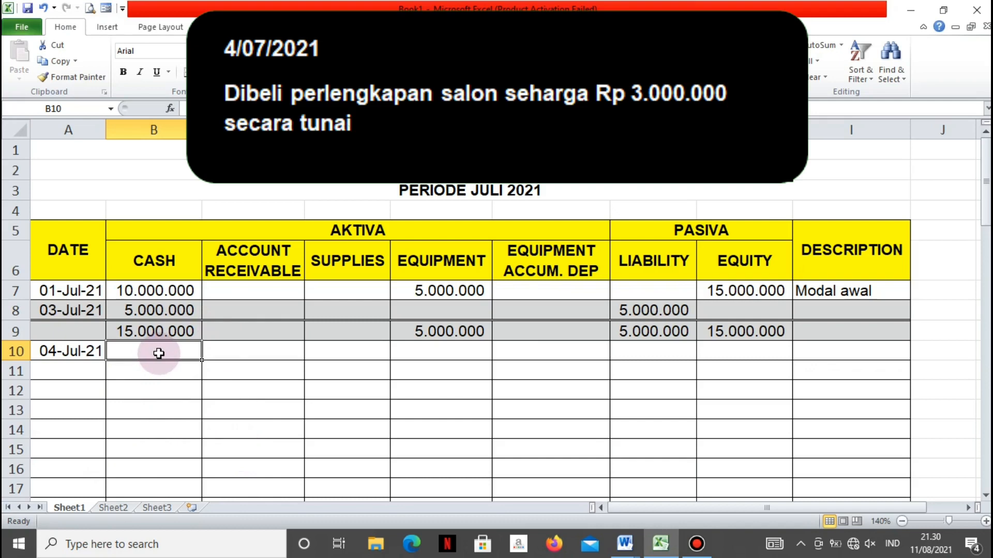
type("-")
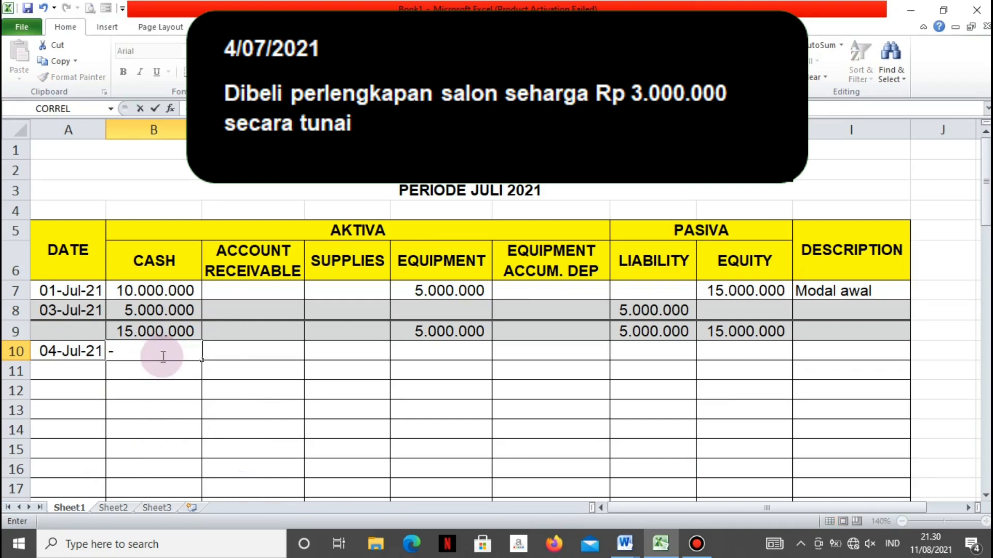
type("3000")
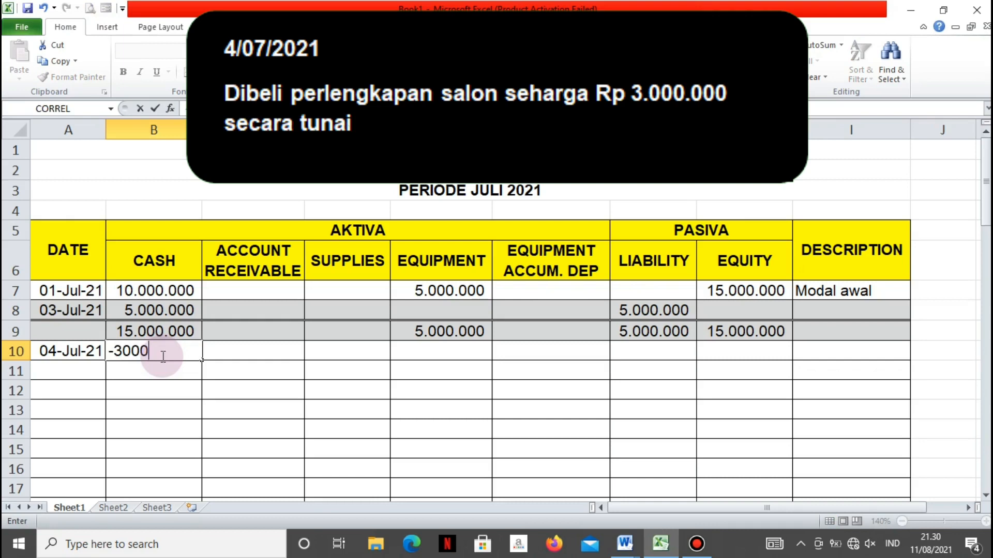
type("000")
key("Tab")
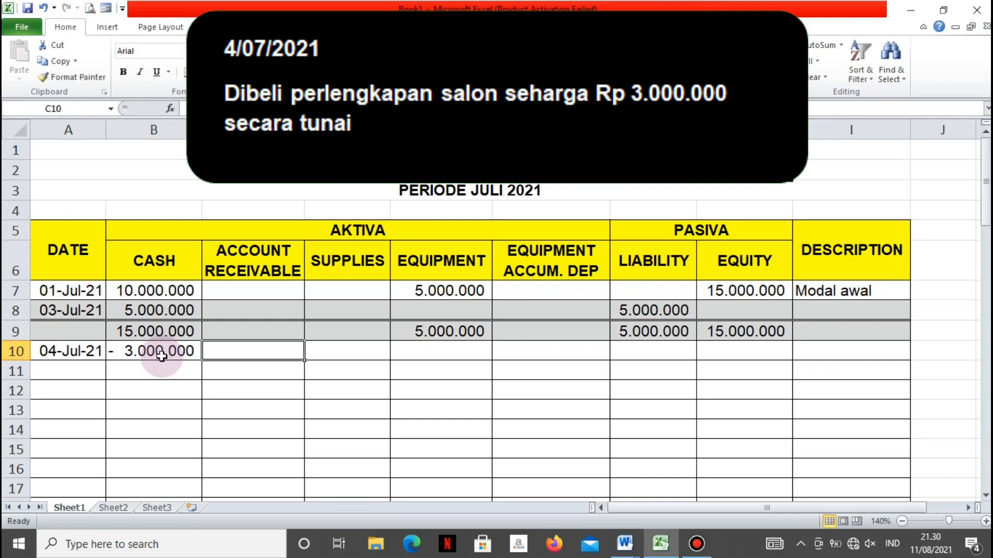
Enter 3000000 as the Supplies amount in D10
key("Tab")
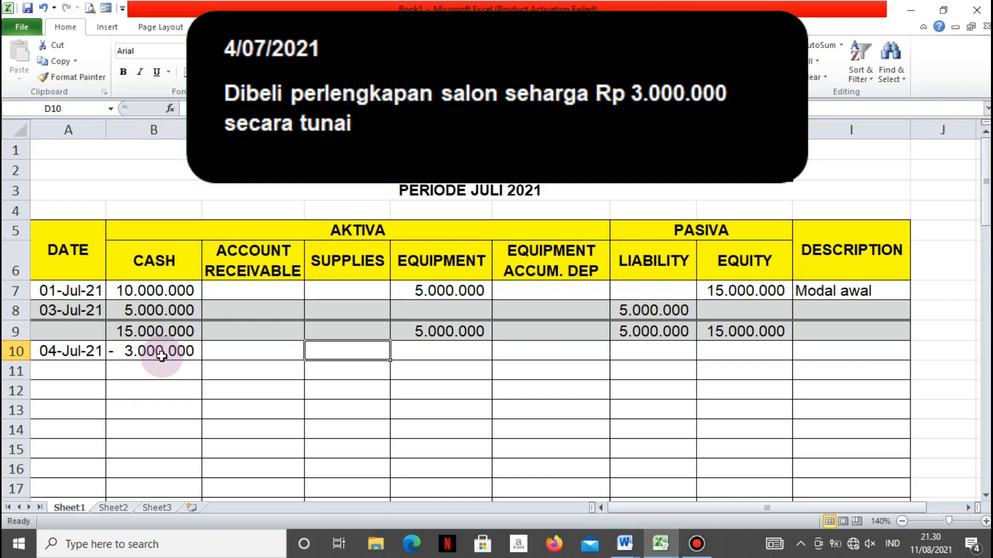
type("3000000")
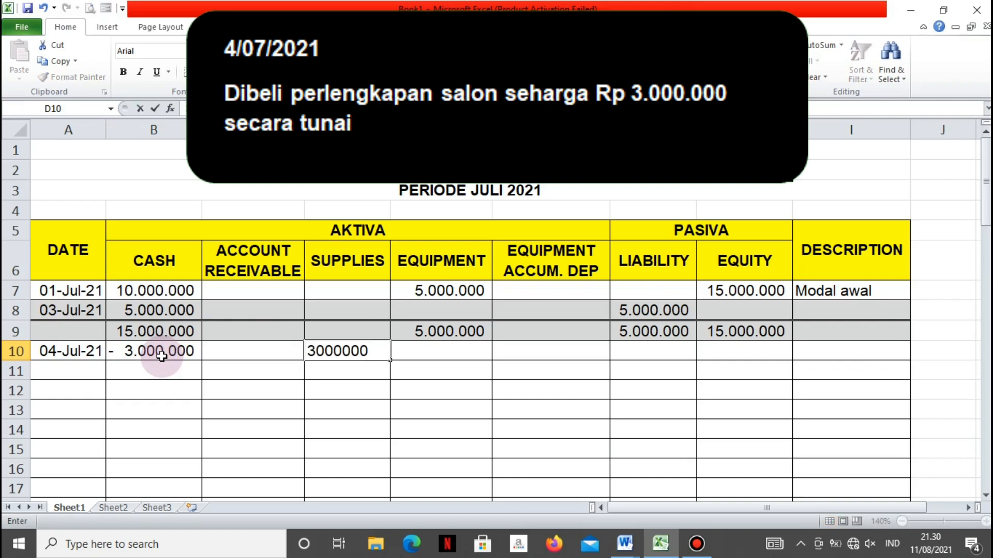
key("Return")
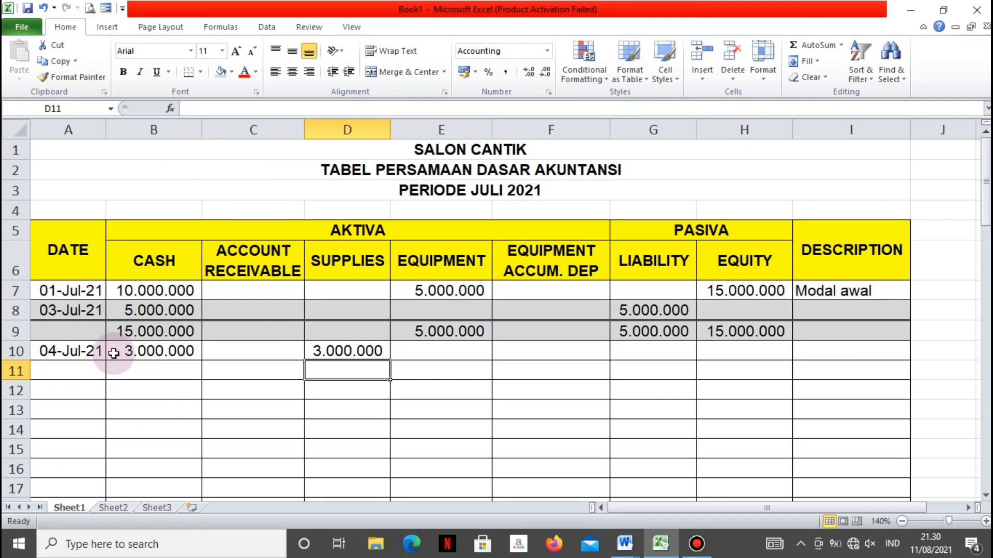
Apply a top and double bottom border to the transaction row A10:I10
left_click_drag(80, 355, 905, 361)
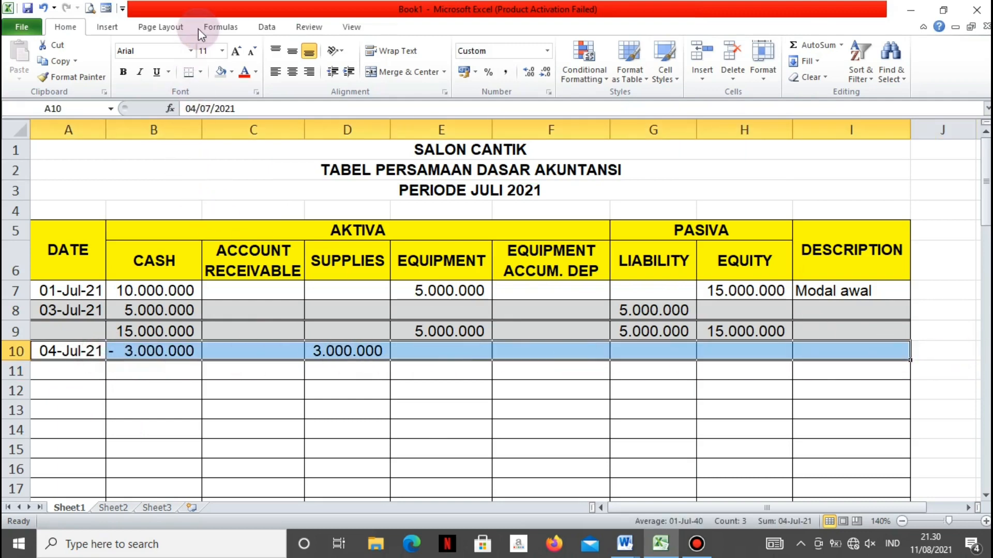
left_click(200, 72)
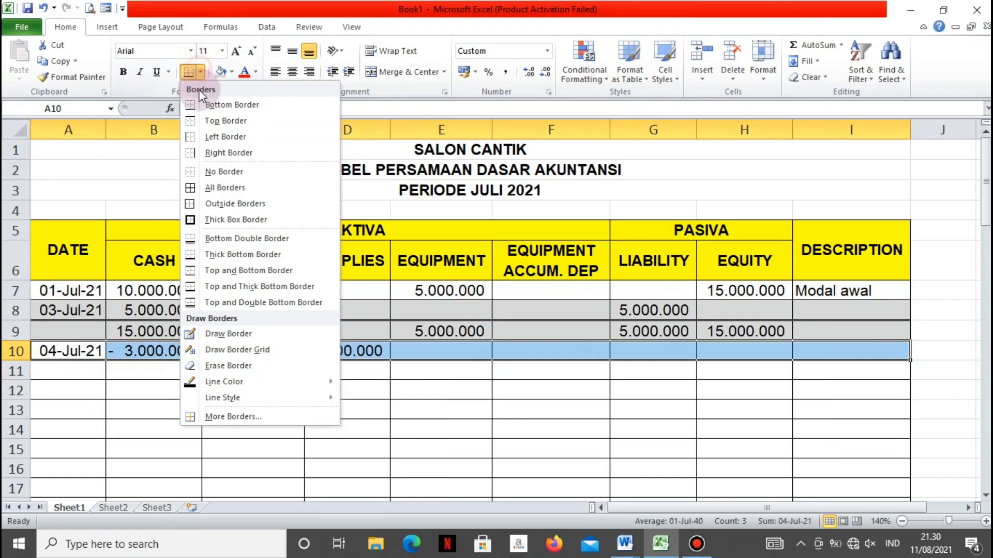
left_click(202, 303)
left_click(288, 432)
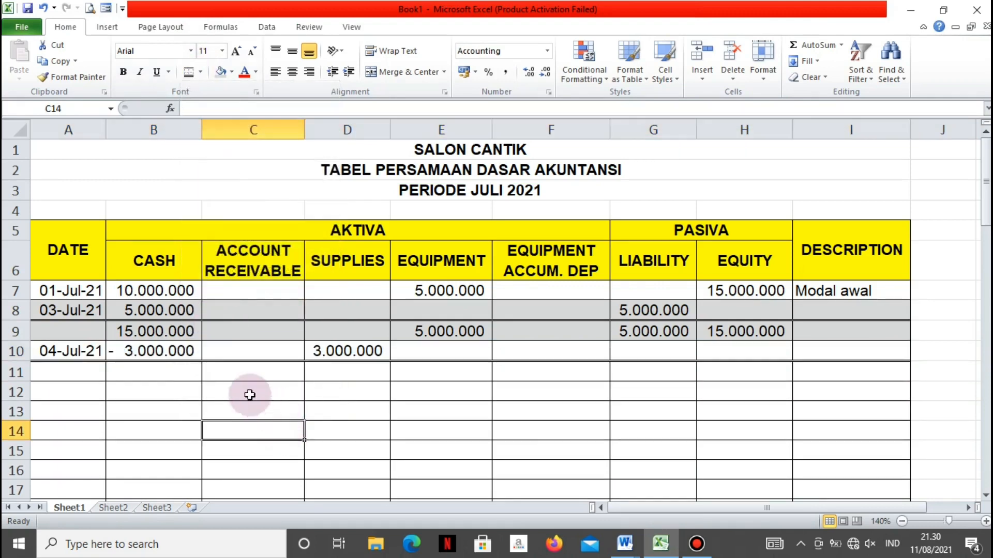
Enter 12000000 as the Cash balance in B11
left_click(130, 370)
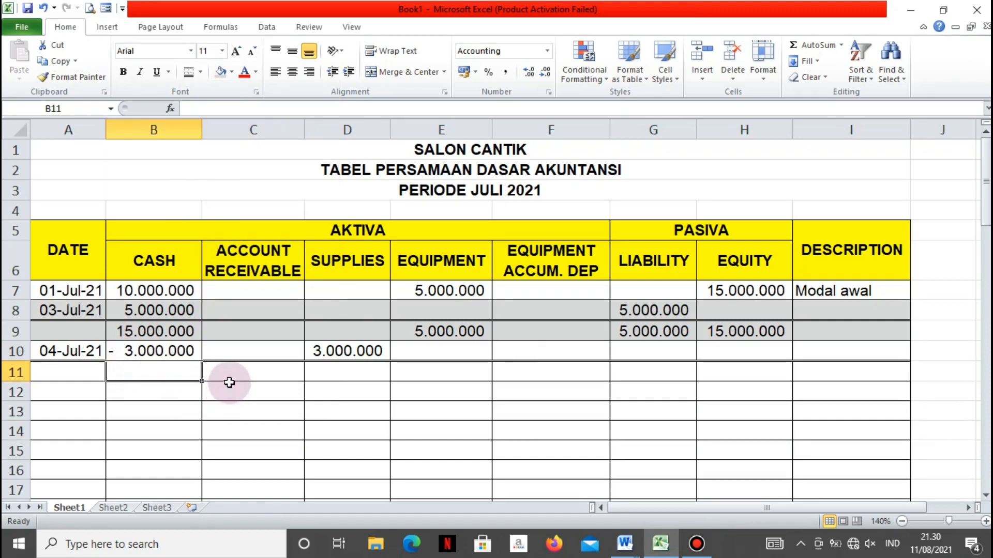
type("1200")
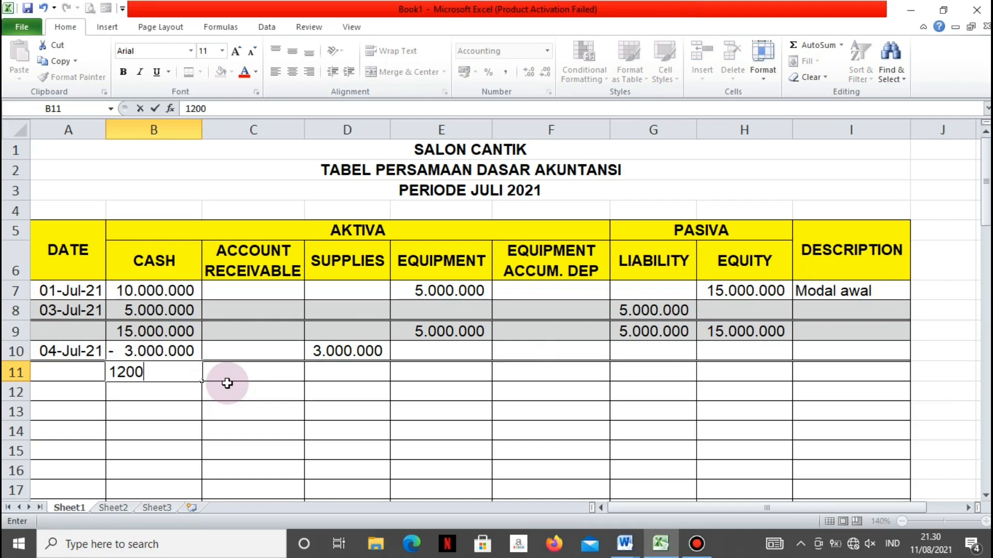
type("0000")
key("Tab")
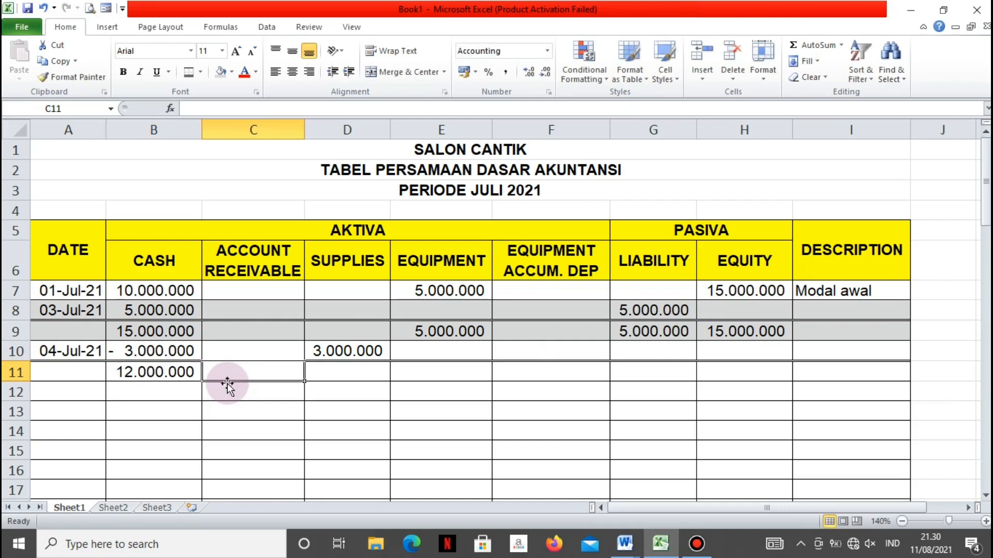
Carry the Supplies amount down to D11 with the formula =D10
left_click(333, 381)
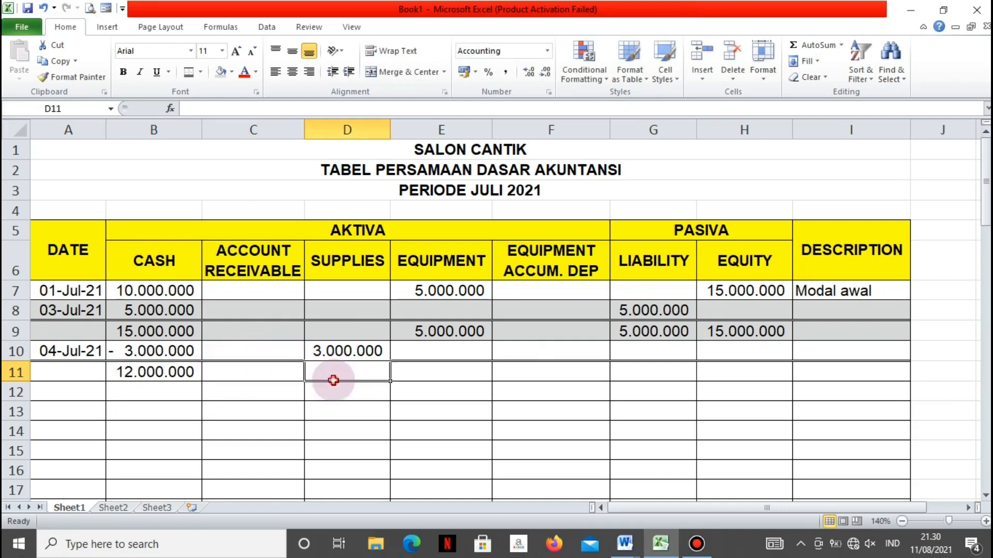
type("=")
key("Up")
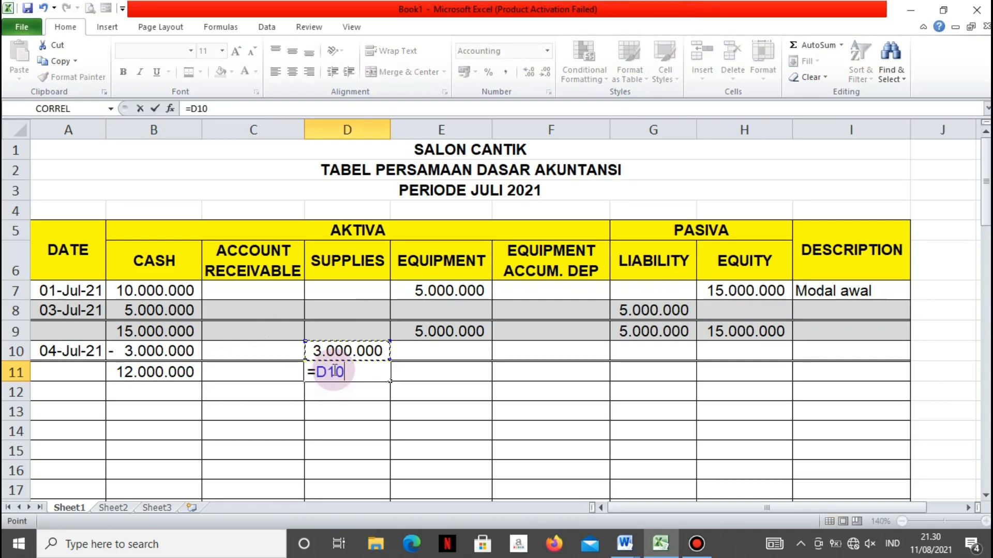
key("Return")
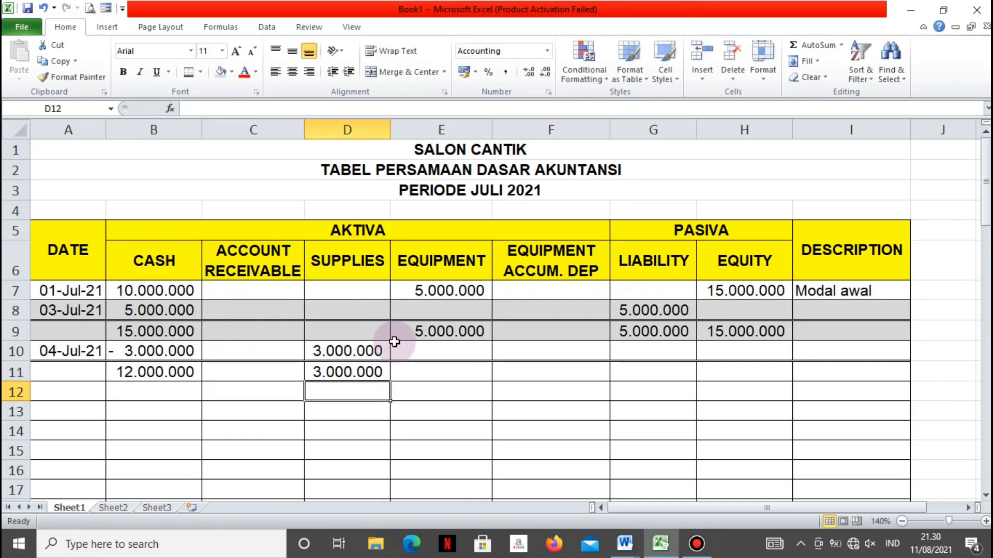
Carry the Equipment balance down to E11 with the formula =E9
left_click(429, 379)
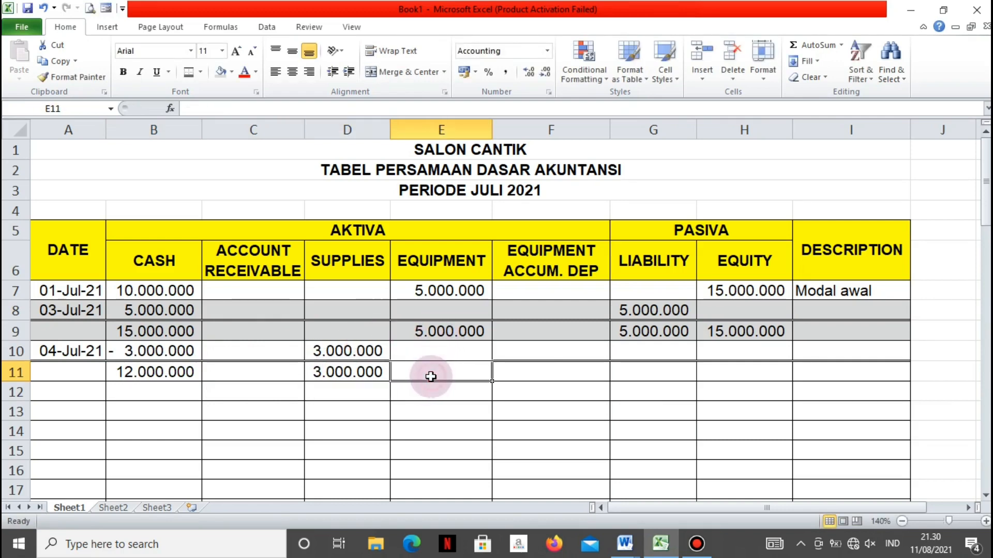
type("=")
key("Up")
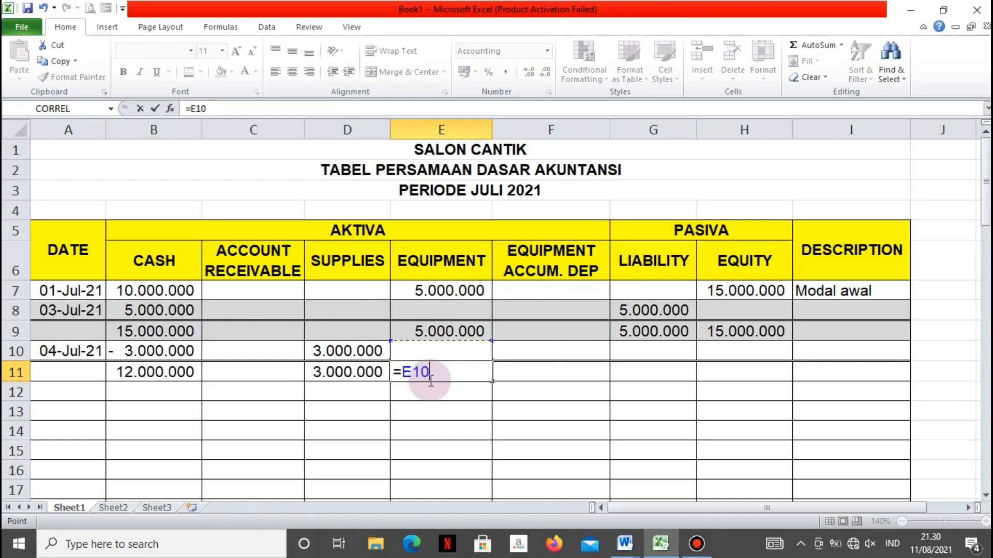
key("Up")
key("Return")
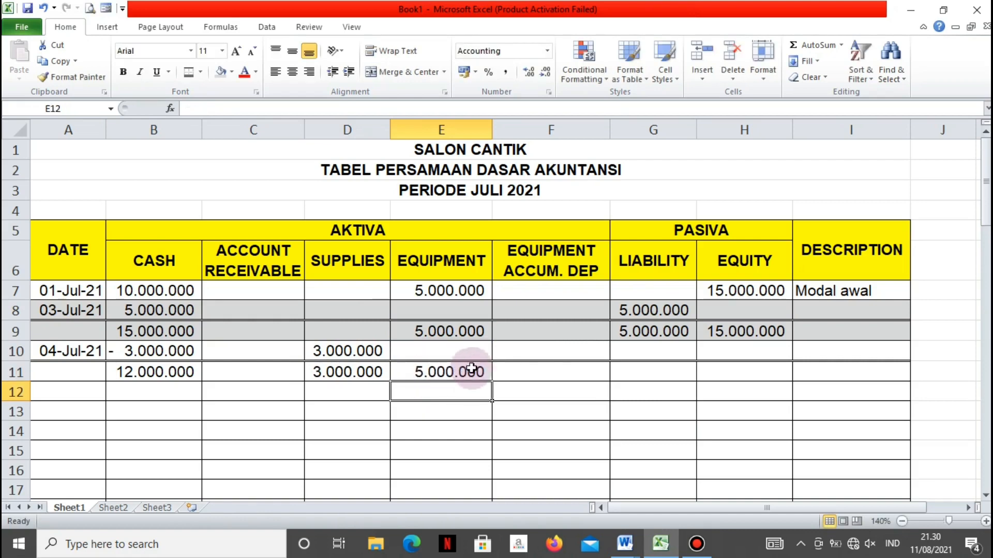
Carry the Liability balance down to G11 with the formula =G9
left_click(634, 333)
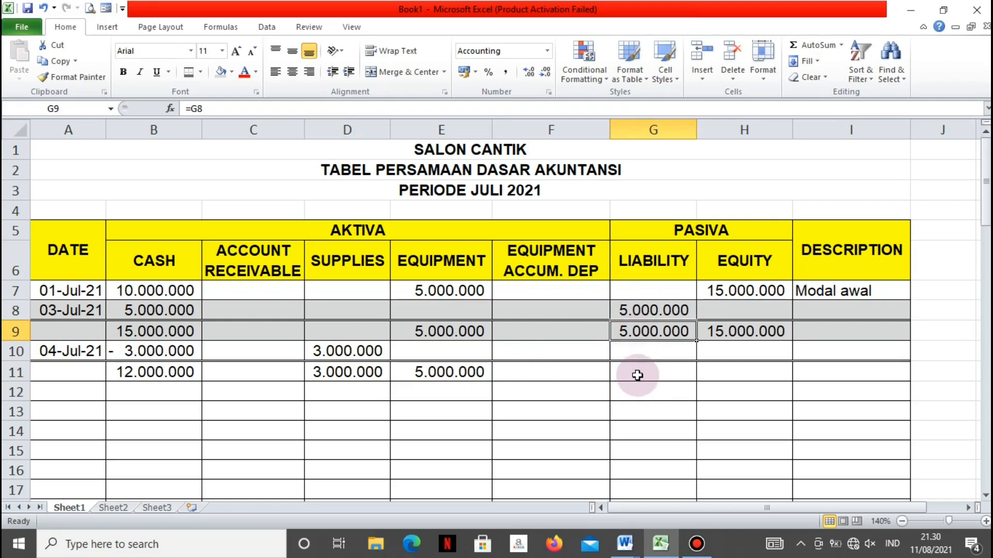
left_click(634, 374)
type("=")
key("Up")
key("Up")
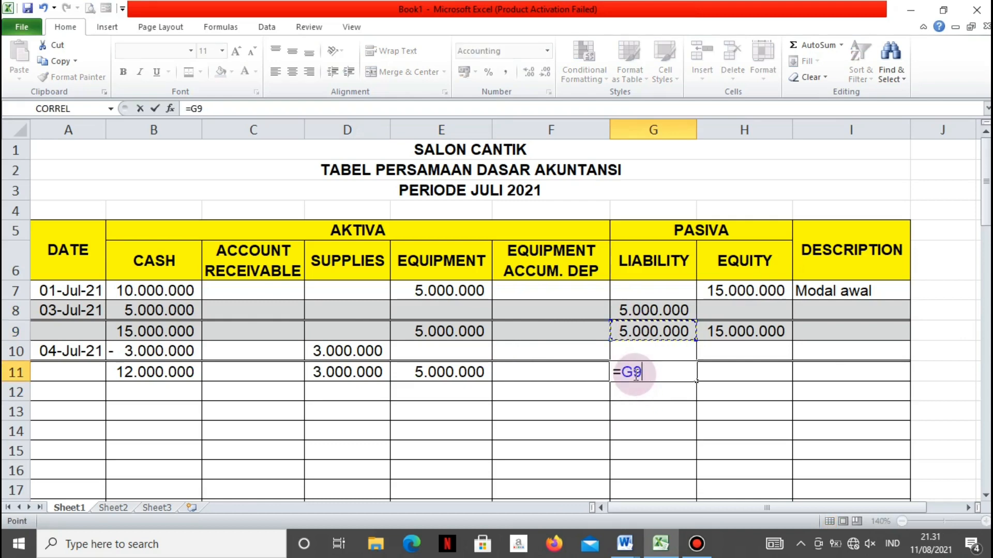
key("Return")
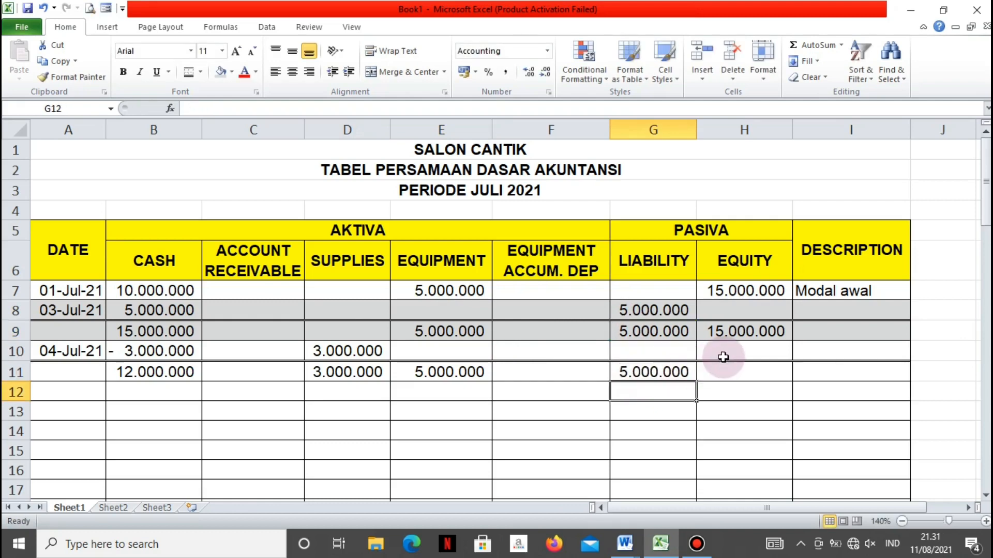
Carry the Equity balance down to H11 with the formula =H9
left_click(735, 372)
type("=")
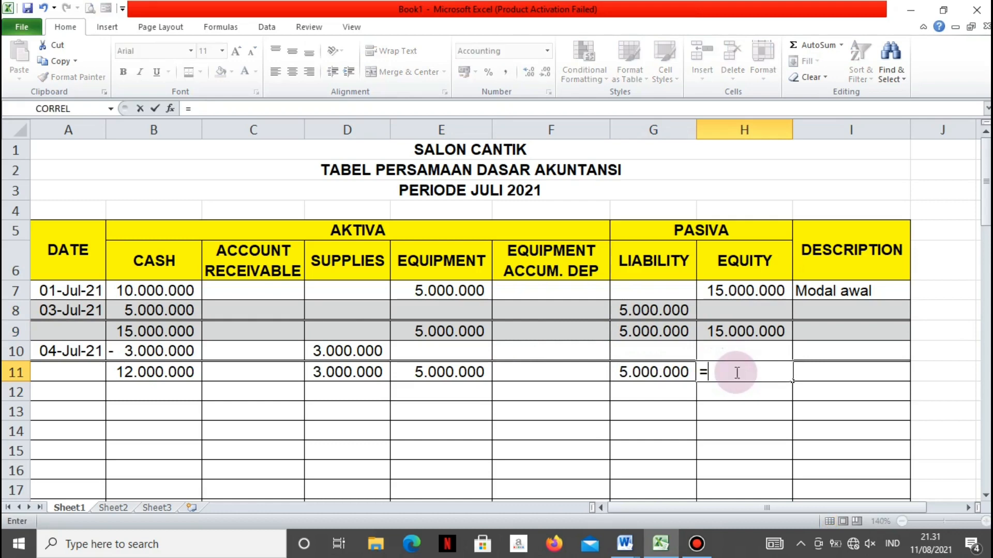
key("Up")
key("Up")
key("Return")
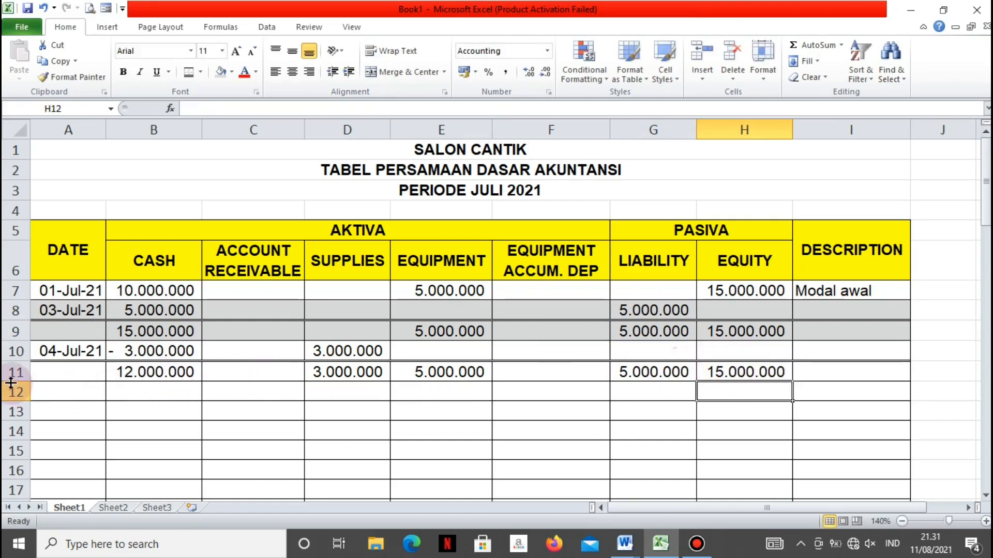
Fill the 4 July transaction and balance rows A10:I11 with standard yellow
left_click_drag(46, 351, 883, 380)
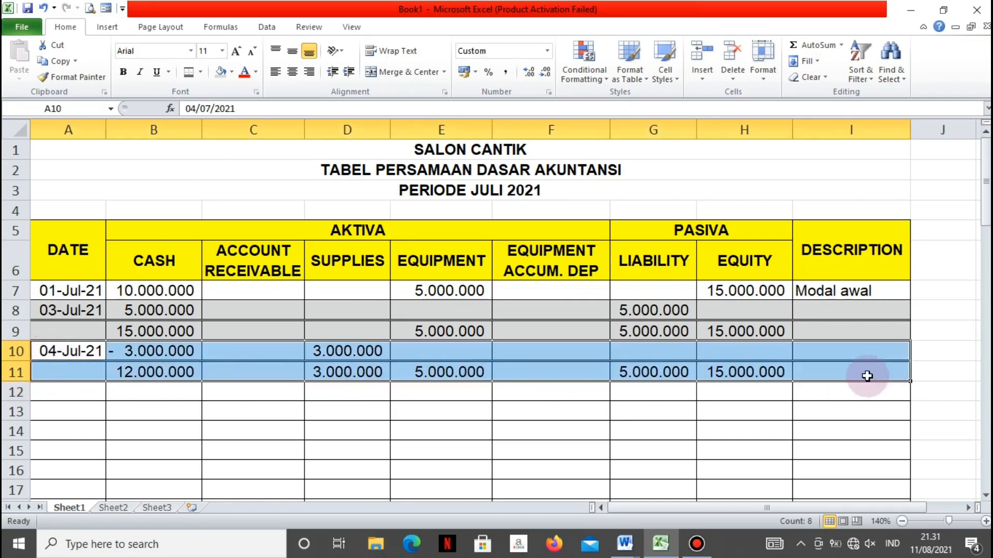
left_click(232, 75)
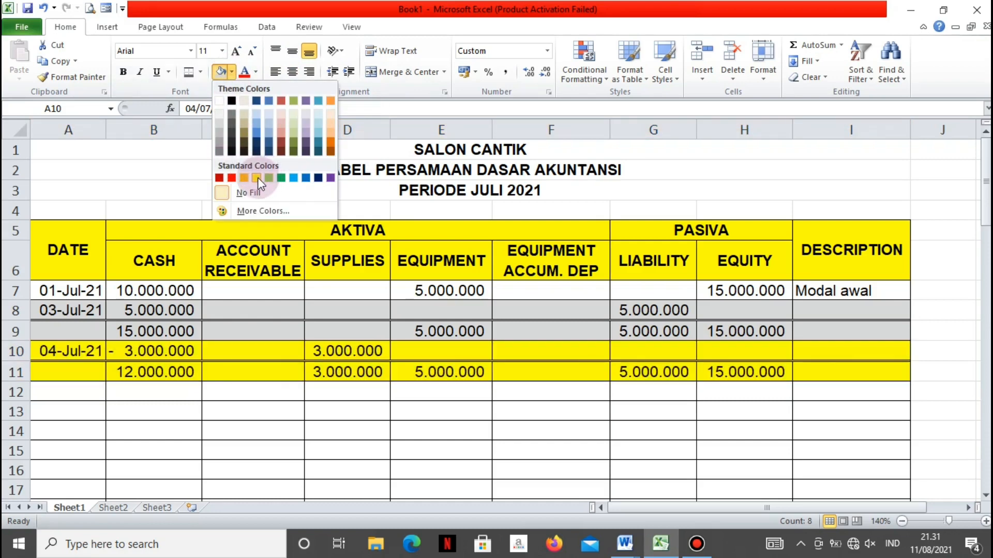
left_click(257, 178)
left_click(299, 488)
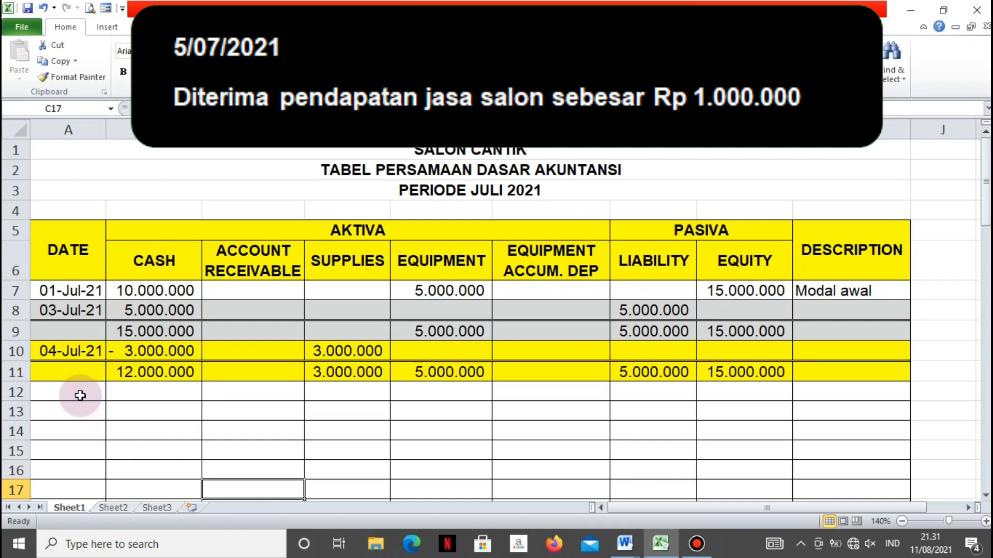
Enter 5 Juli 2021 as the date of the next transaction in A12
left_click(82, 392)
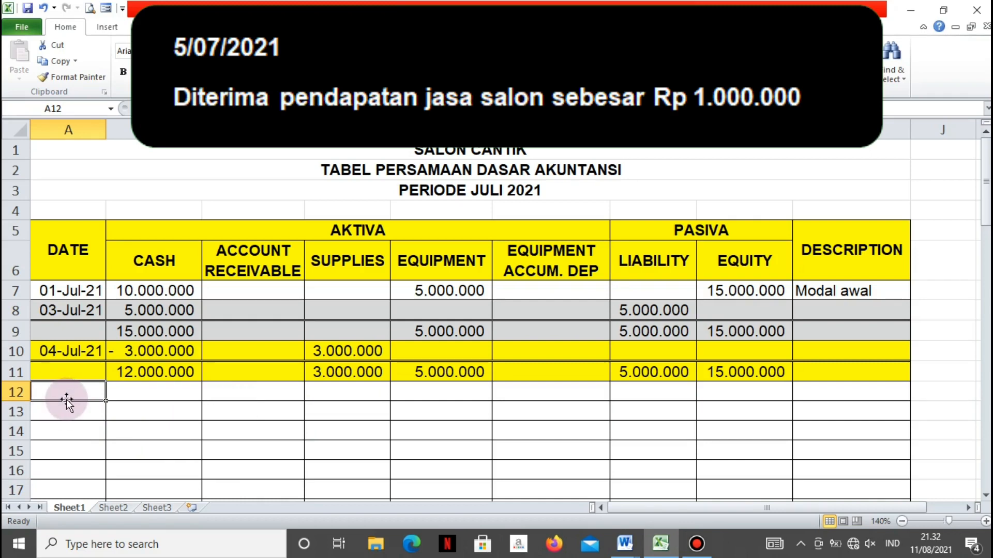
type("5 Juli 2021")
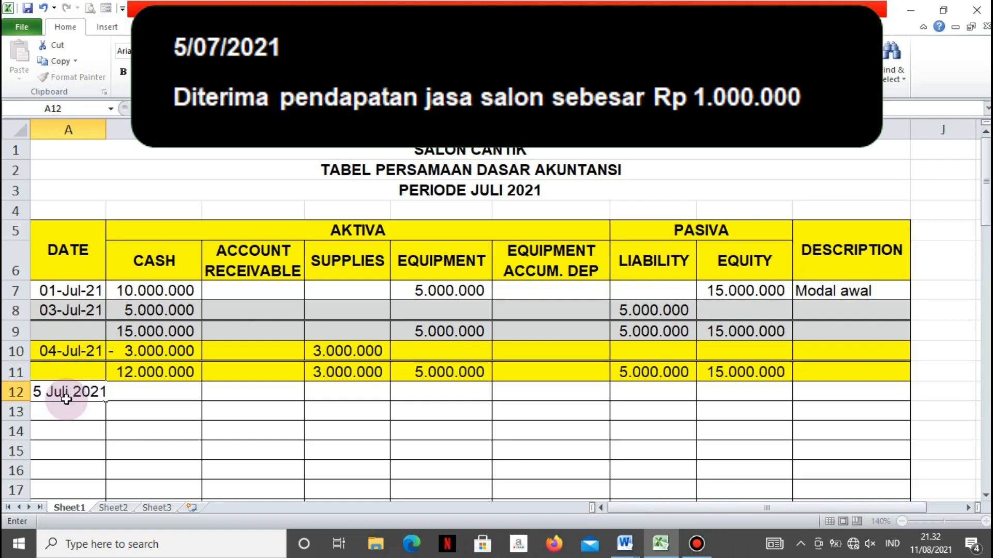
key("Tab")
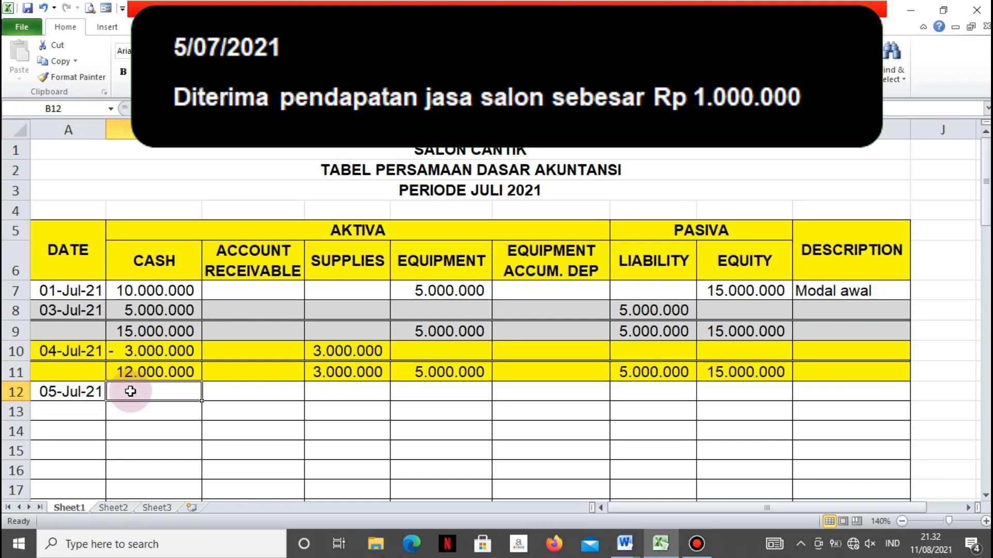
Record the service income in row 12 by entering 1000000 under Cash in B12 and 1000000 under Equity in H12
type("10000")
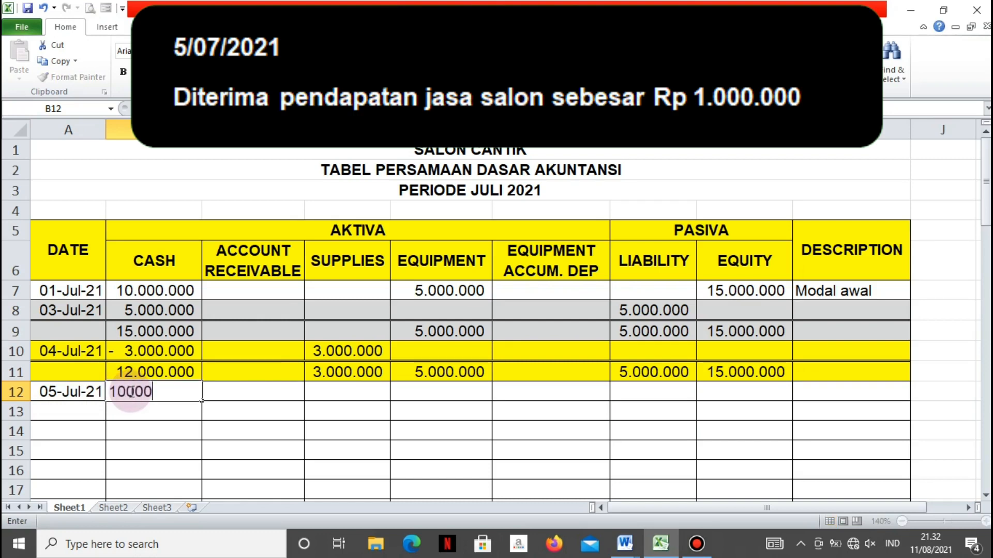
key("Tab")
key("Tab")
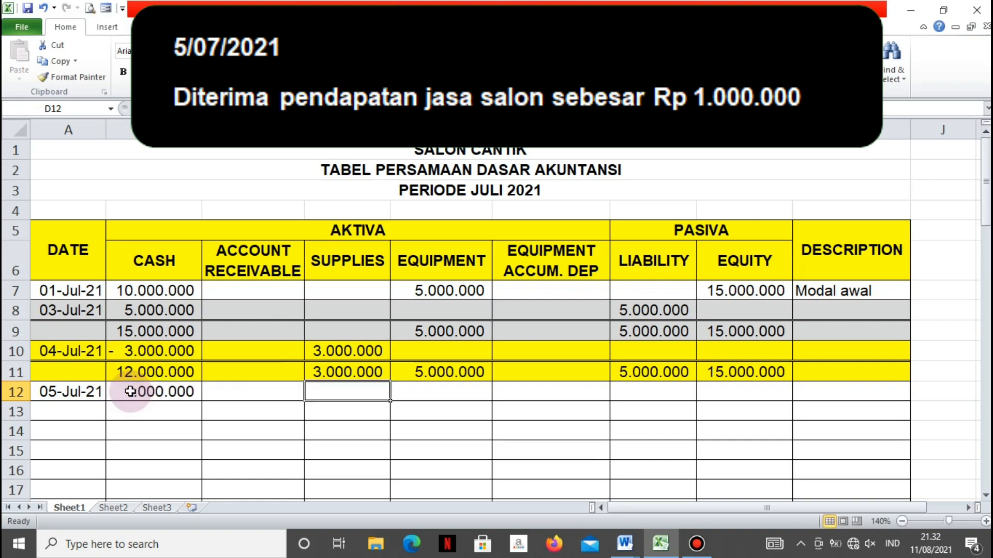
key("Tab")
key("Tab")
key("Tab")
key("Tab")
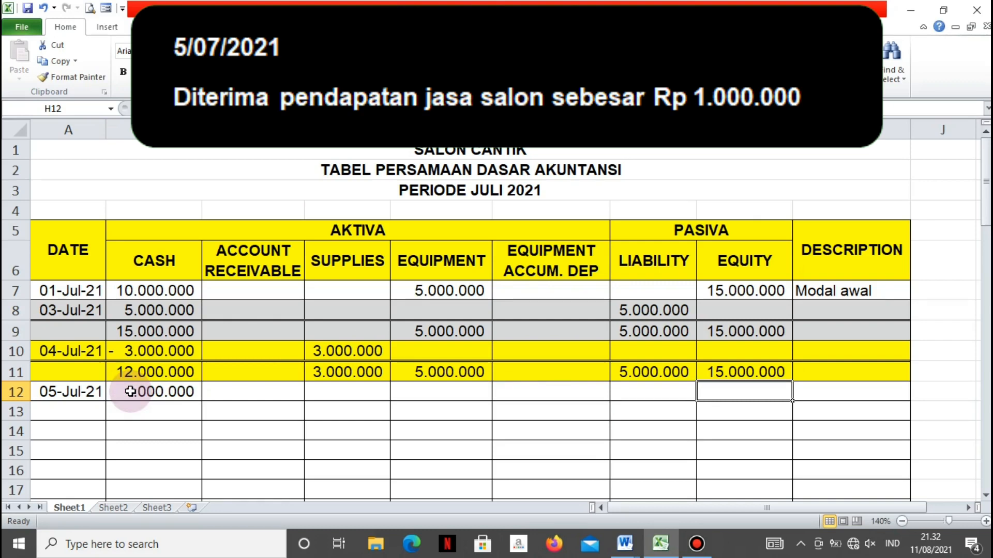
type("1000000")
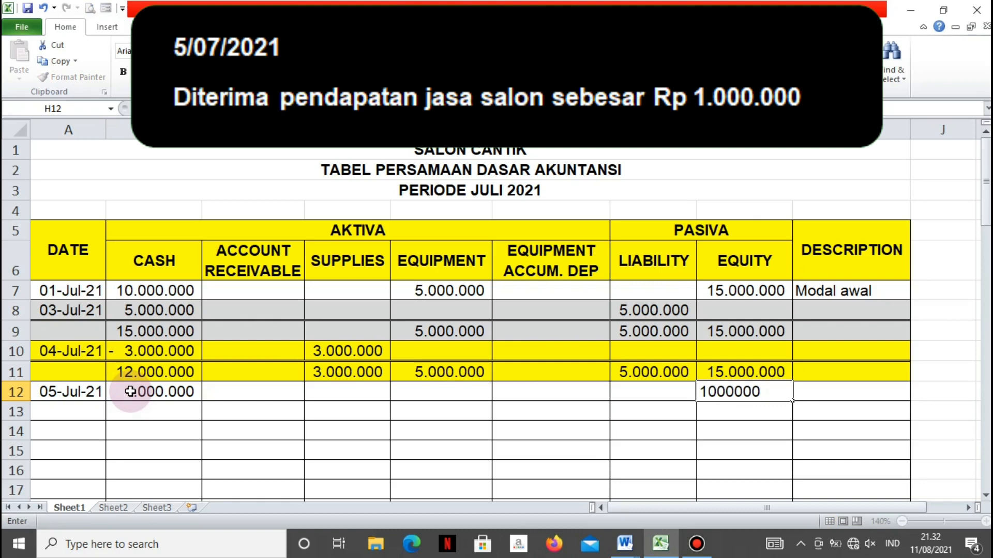
key("Return")
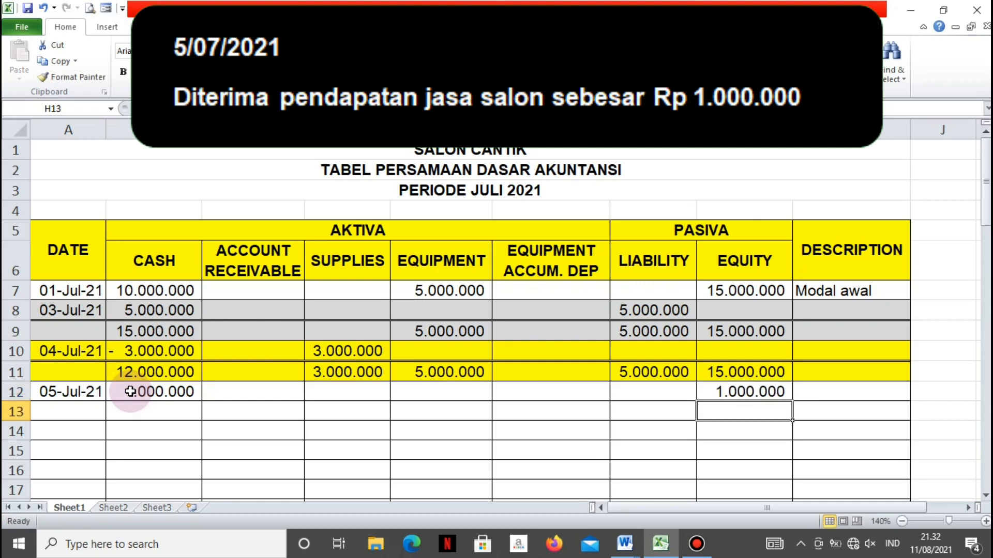
Enter the description "Pendapatan Jasa" in I12 and autofit the width of column I to it
left_click(840, 392)
type("Pe")
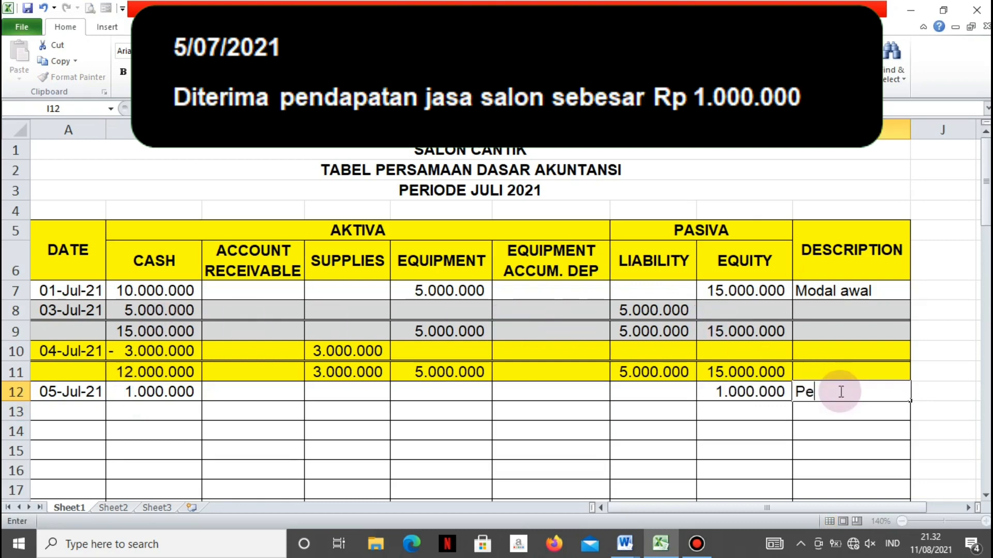
type("ndapatan ")
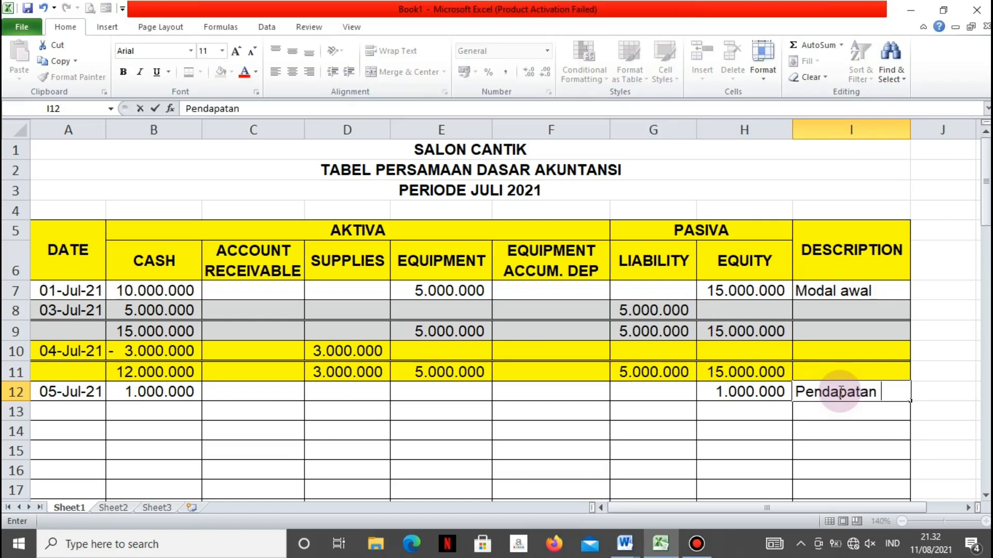
type("Jasa")
key("Return")
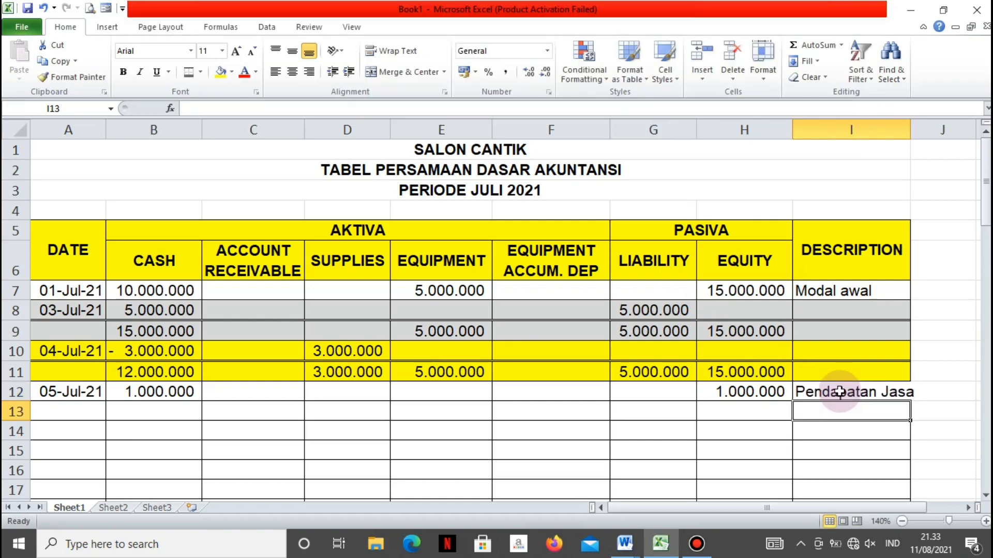
double_click(911, 130)
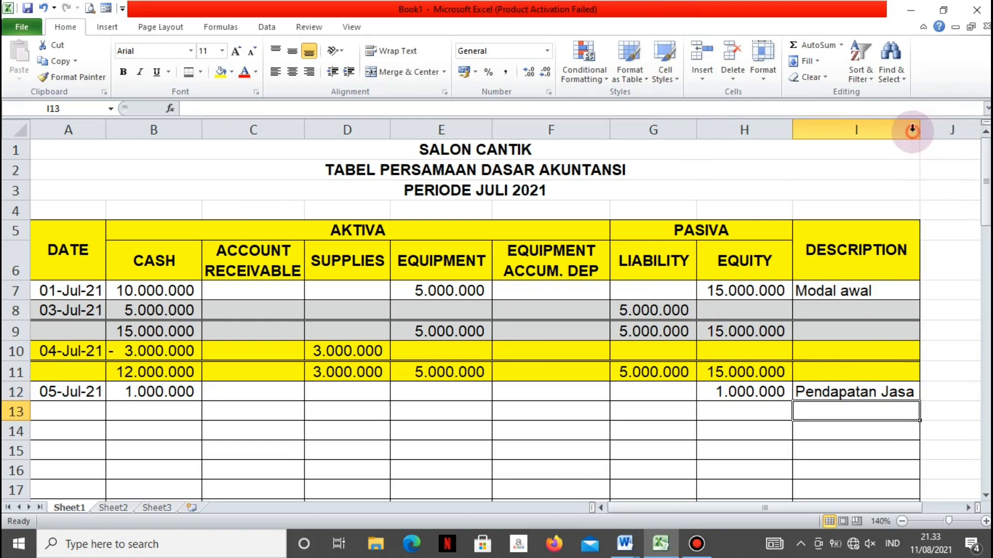
Calculate the new Cash balance in B13 with the formula =B12+B11
left_click(144, 415)
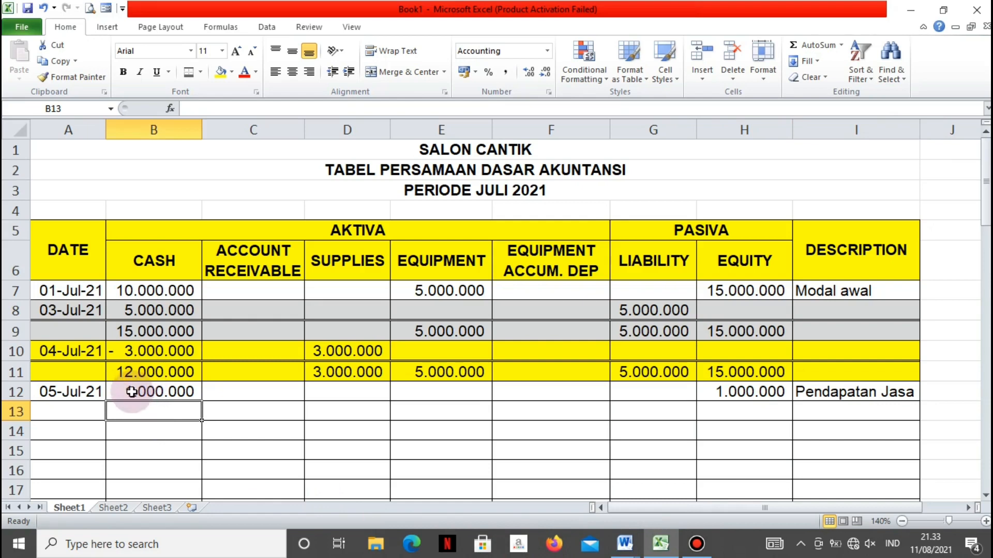
type("=B12+")
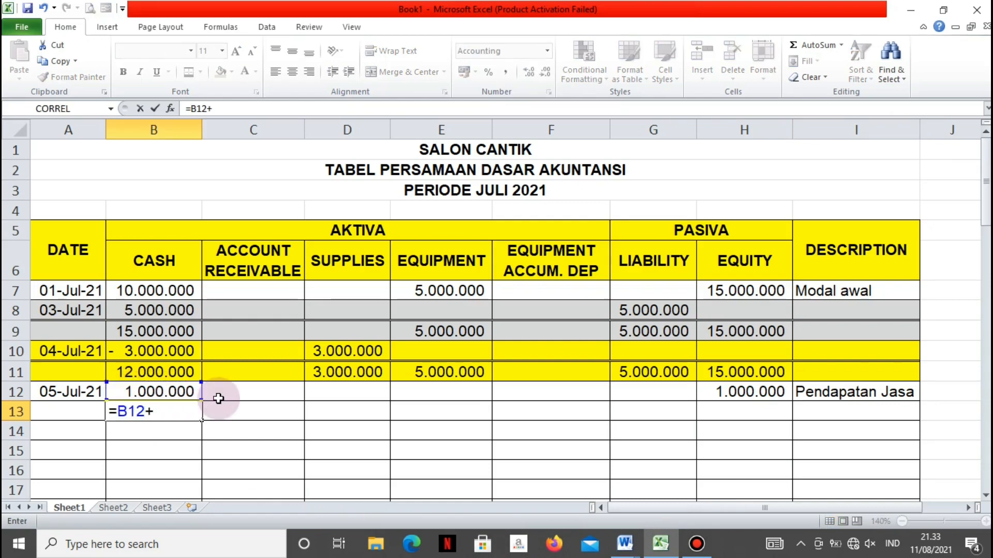
key("Up")
key("Up")
key("Return")
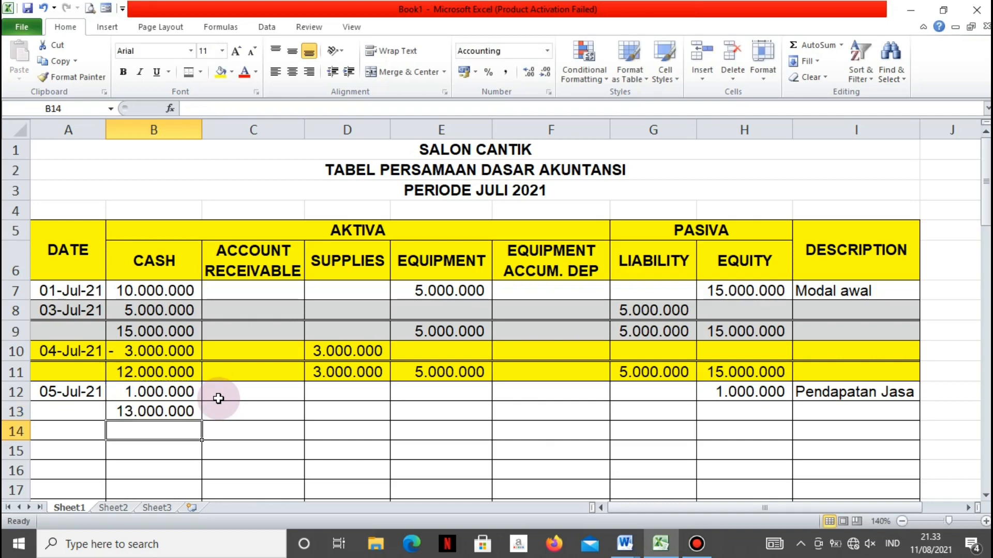
Carry the Supplies balance down to D13 with the formula =D11
left_click(340, 407)
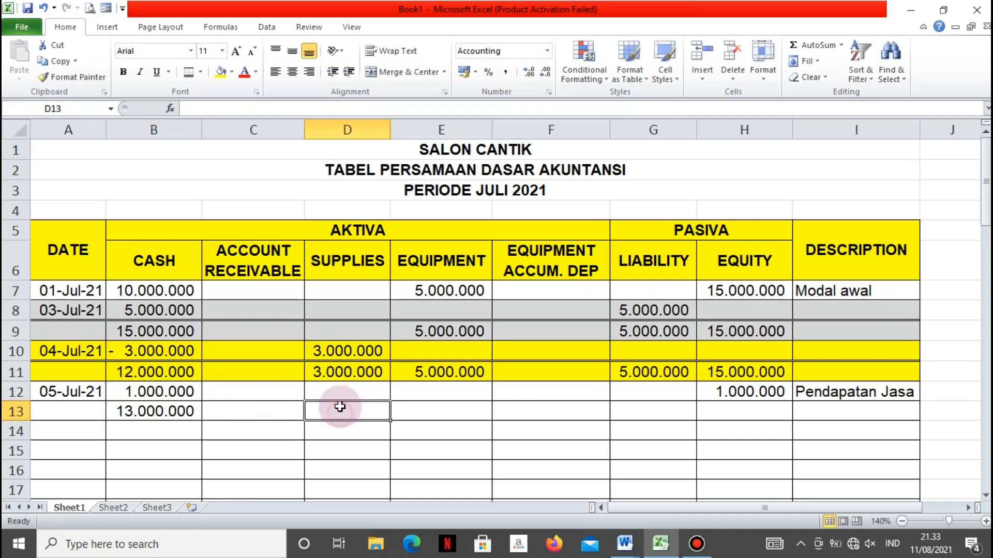
type("=")
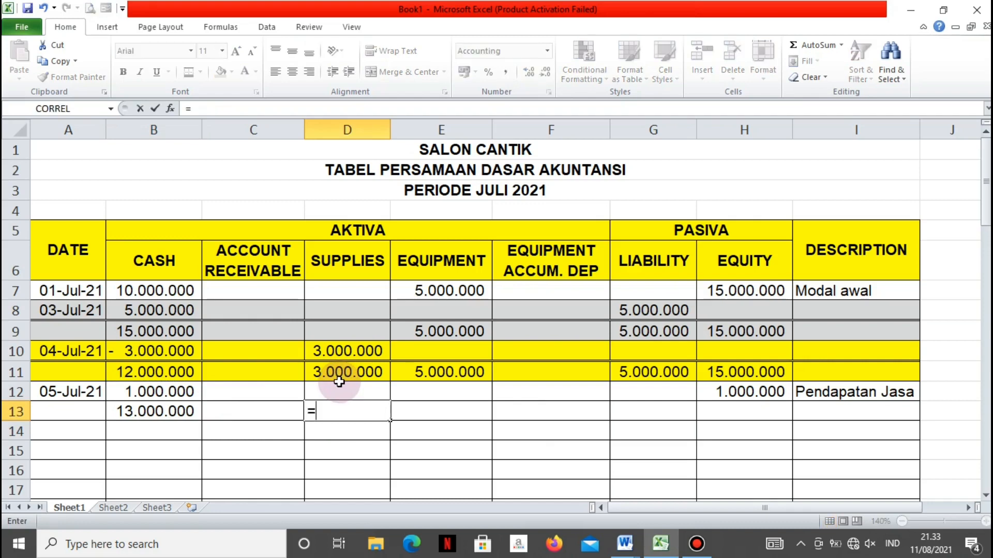
left_click(340, 380)
key("Return")
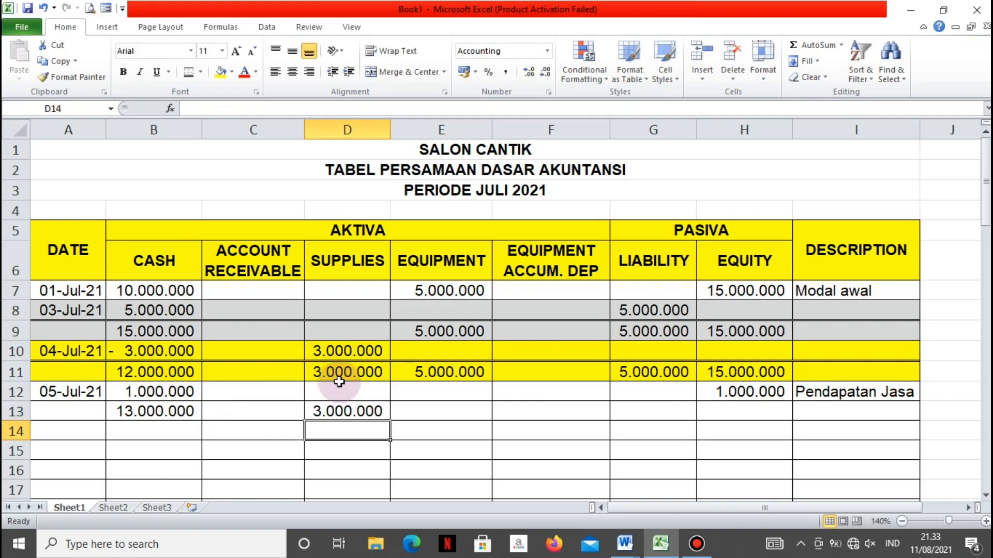
Carry the Equipment balance down to E13 with the formula =E11
key("Up")
key("Right")
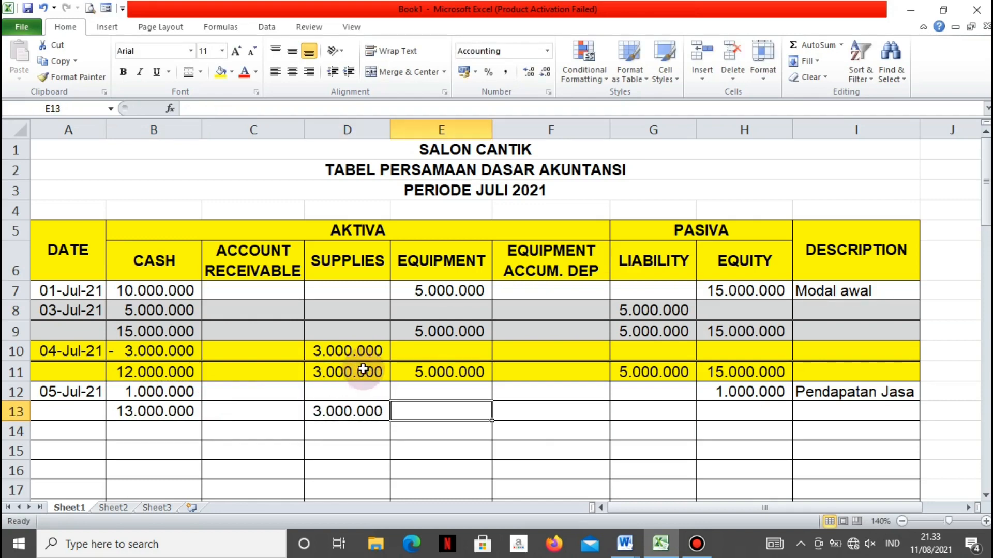
type("=")
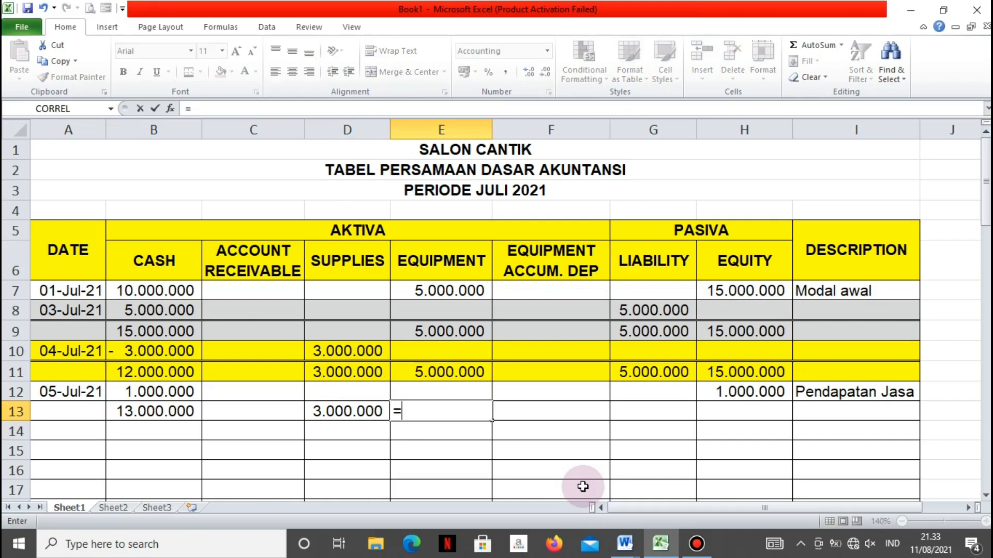
key("Up")
key("Up")
key("Return")
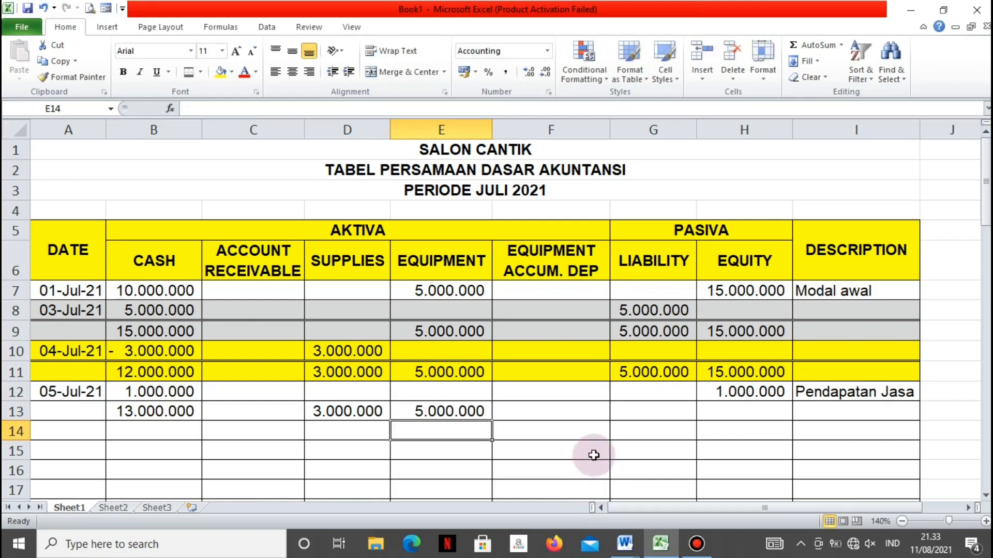
Carry the Liability balance down to G13 with the formula =G11
left_click(641, 409)
type("=")
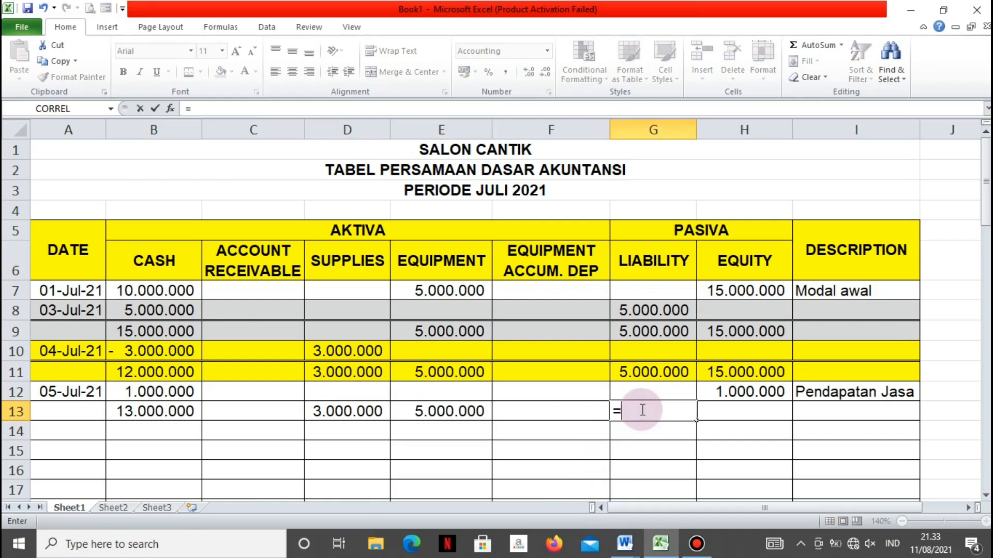
key("Up")
key("Up")
key("Return")
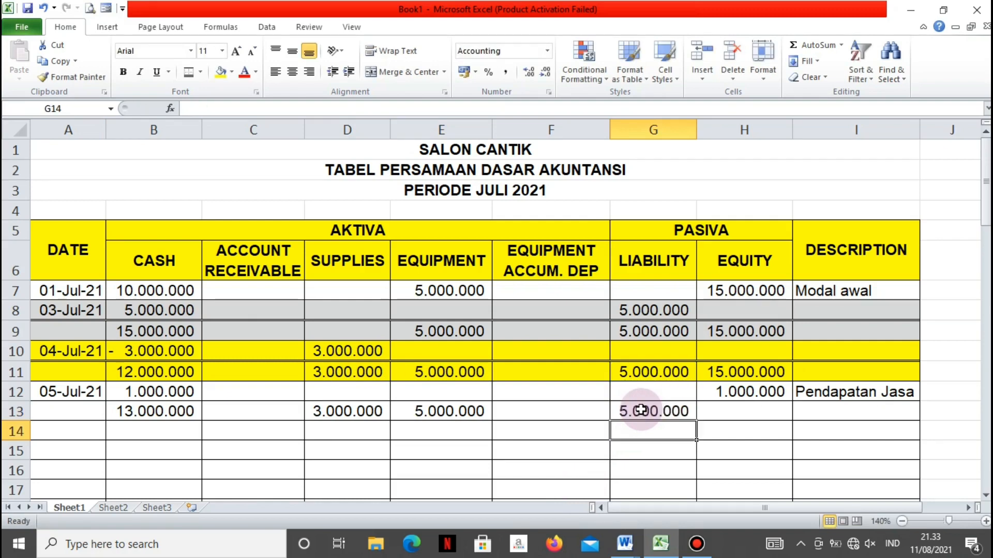
Calculate the new Equity balance in H13 with the formula =H12+H11
left_click(734, 410)
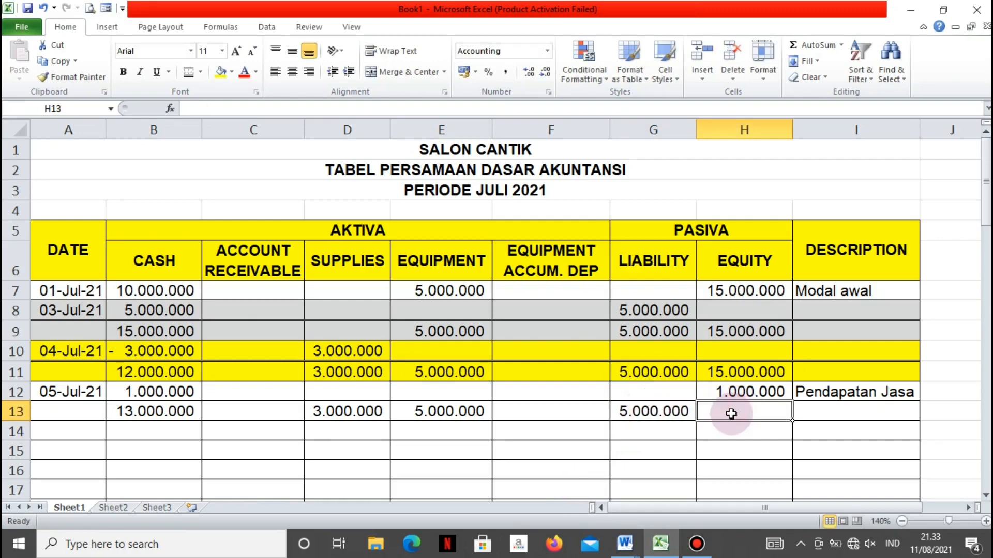
type("=")
key("Up")
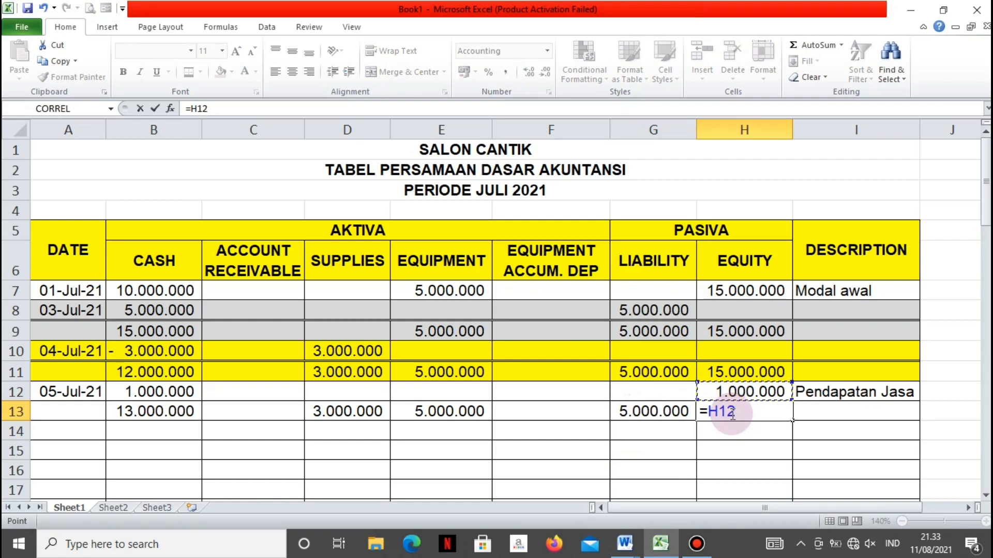
type("+")
key("Up")
key("Up")
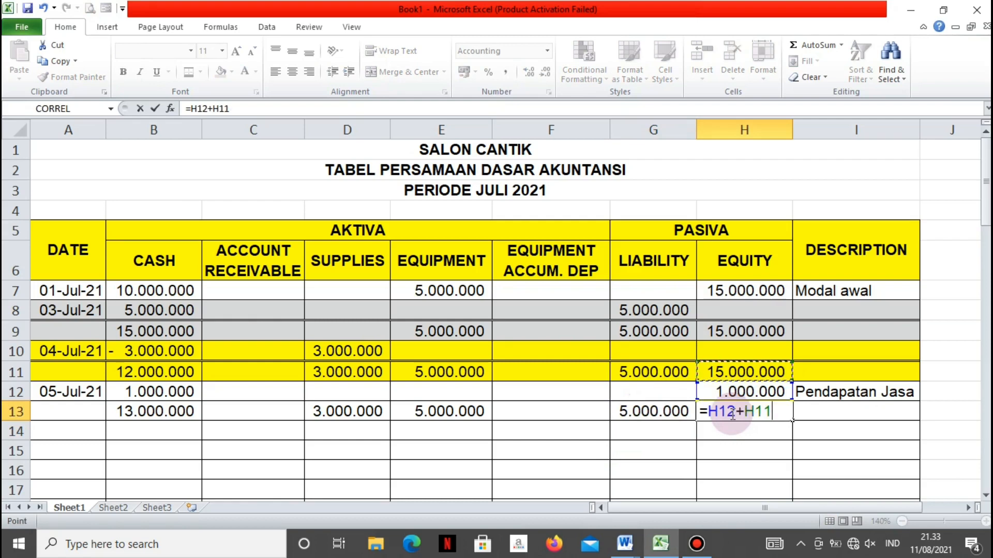
key("Return")
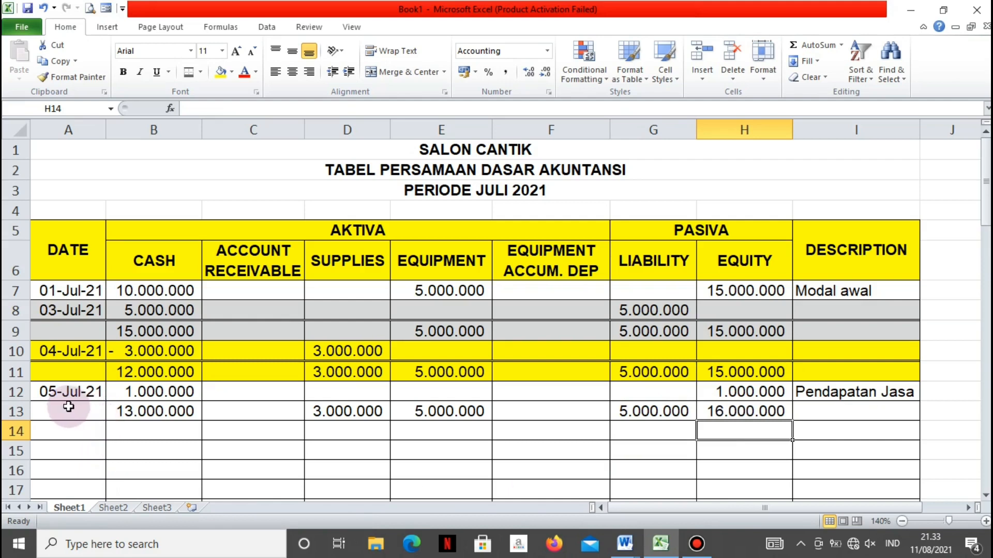
Shade the 05-Jul-21 entry and its balance row, A12:I13, with light grey fill
left_click_drag(69, 394, 848, 407)
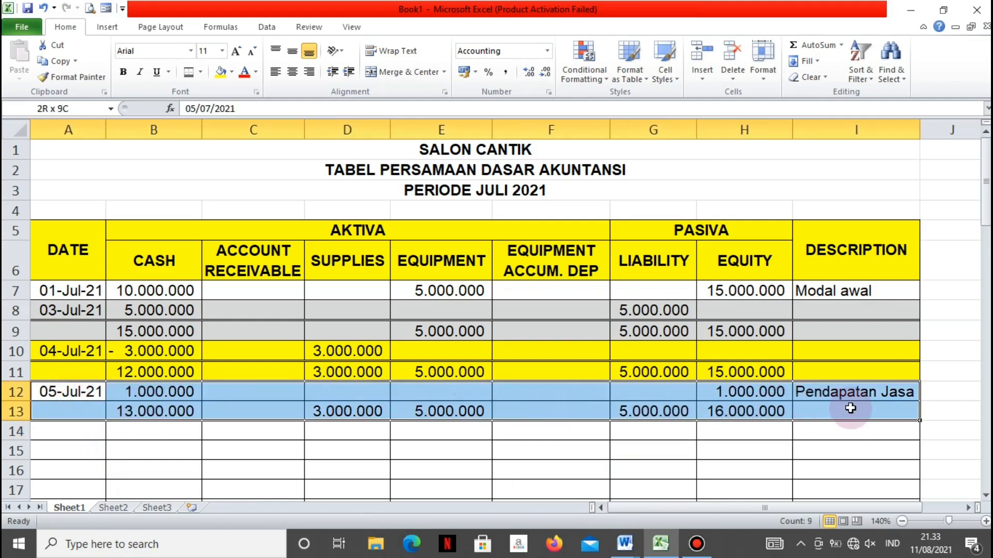
left_click(232, 72)
left_click(219, 127)
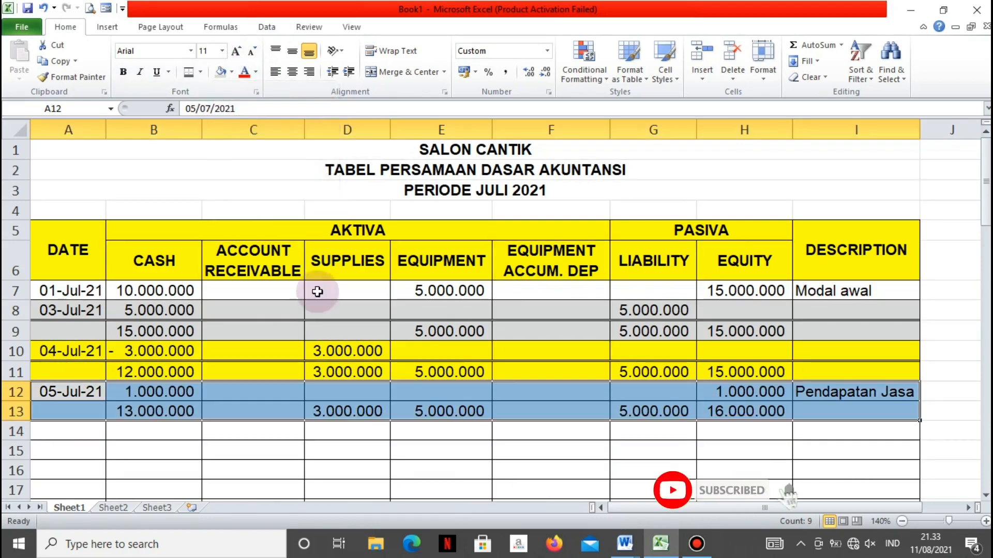
left_click(318, 468)
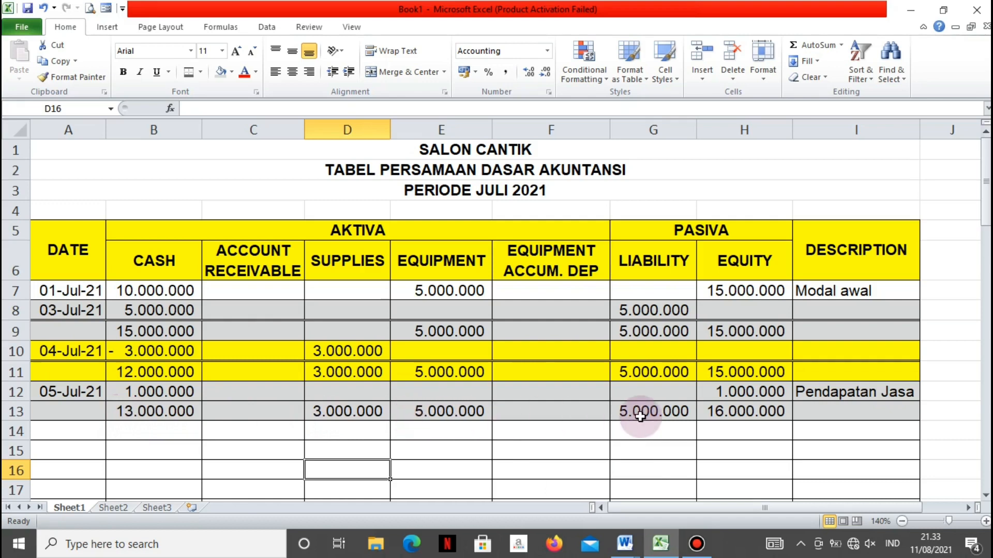
Enter the date 10 Juli 2021 in A14 for the next transaction
left_click(73, 431)
type("10 J")
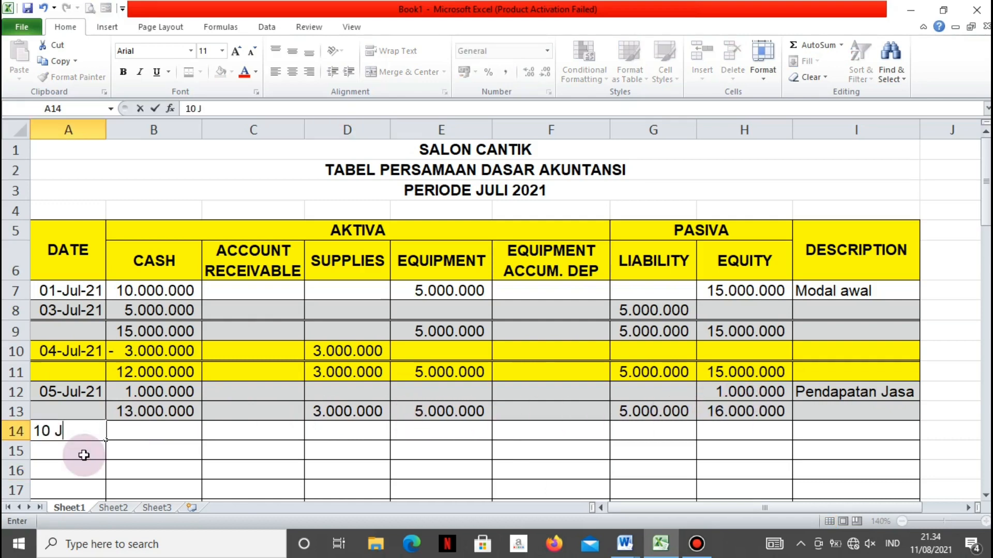
type("uli 2021")
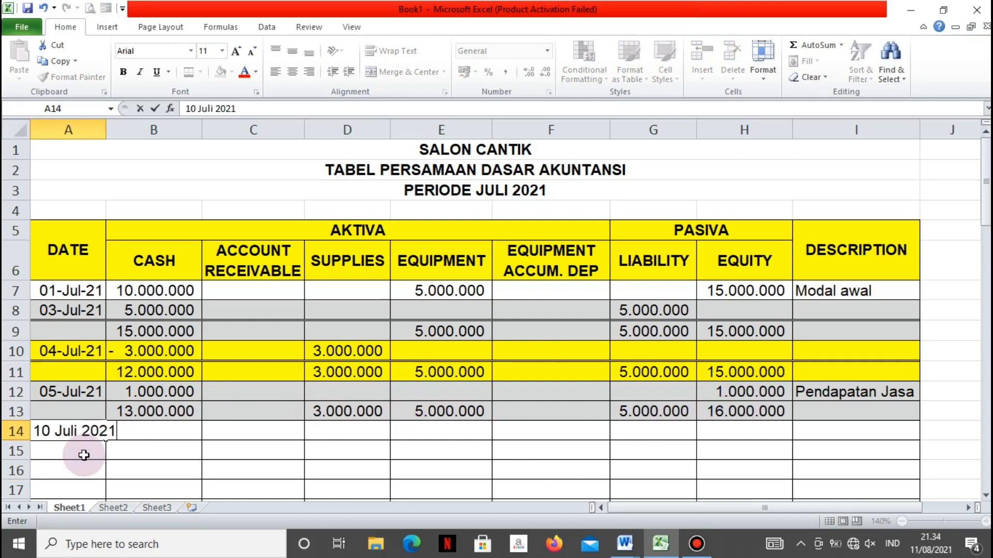
key("Return")
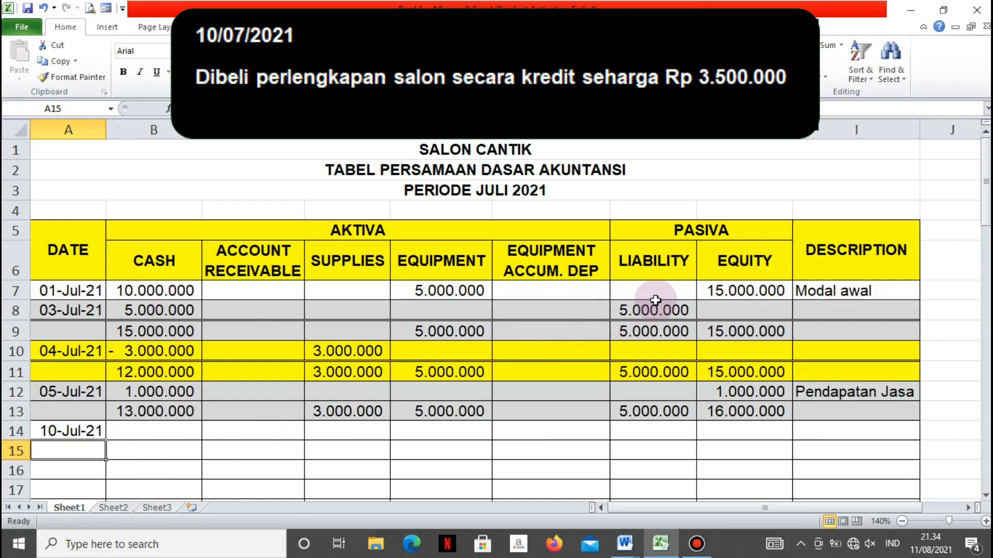
Record the credit purchase of salon supplies by entering 3500000 under Liability in G14 and under Supplies in D14
left_click(638, 433)
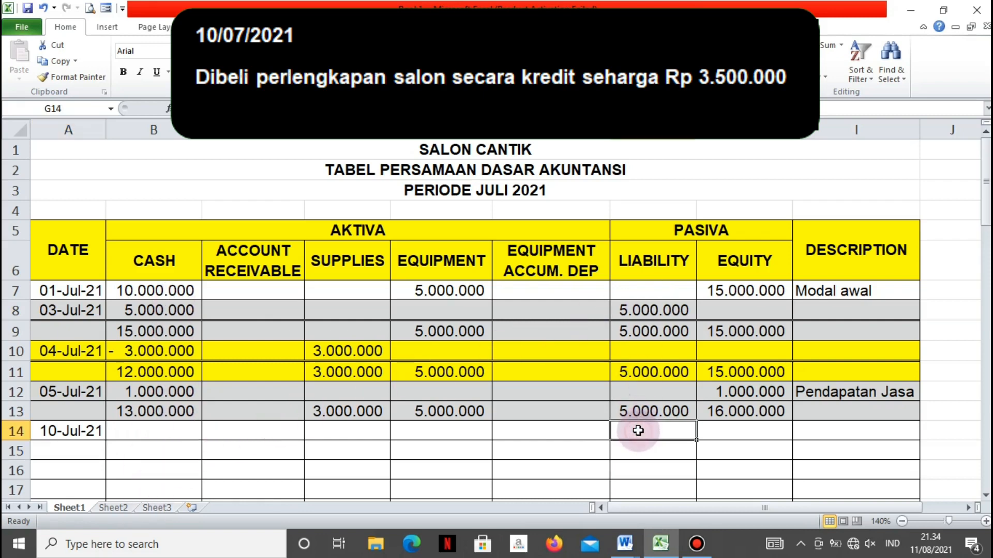
type("3.5")
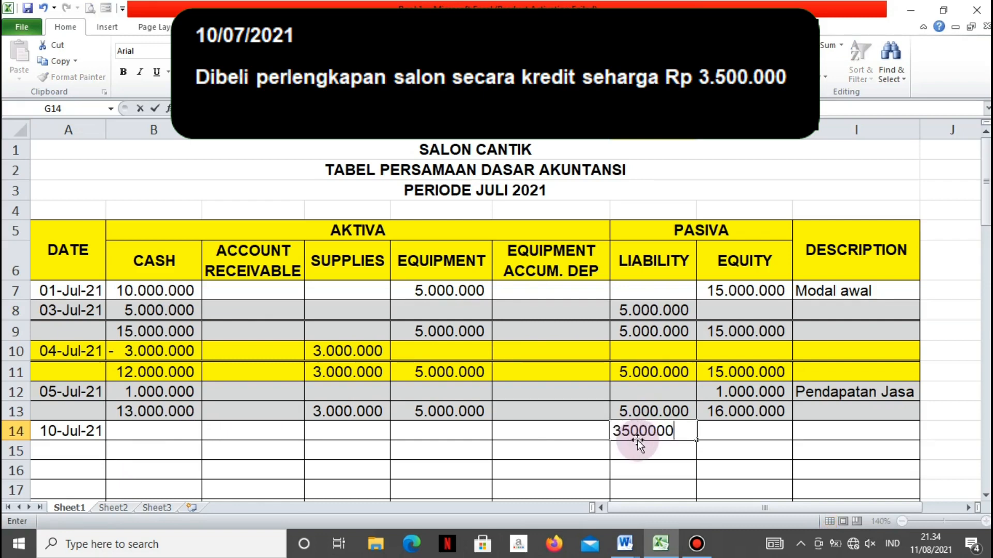
type("00.000")
key("Left")
key("Left")
key("Left")
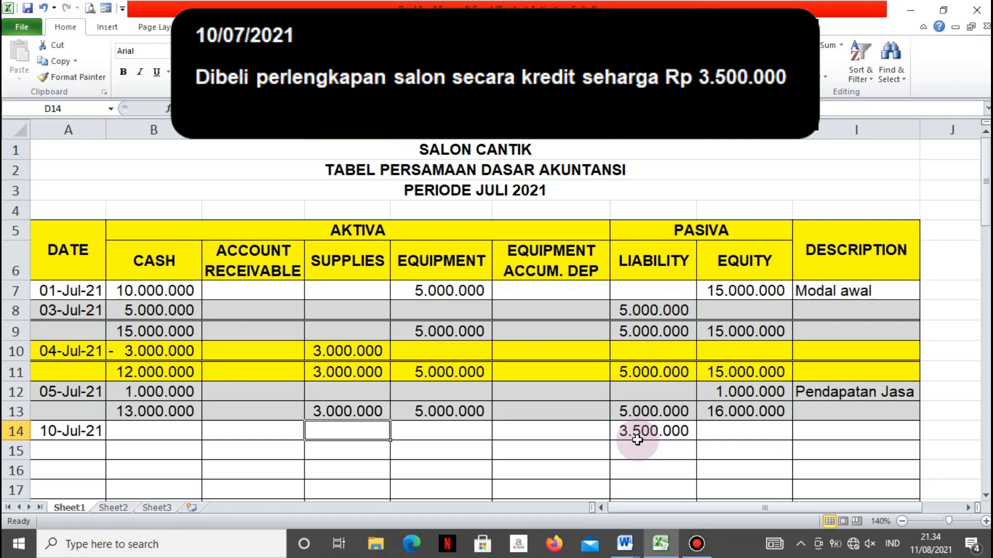
type("3500000")
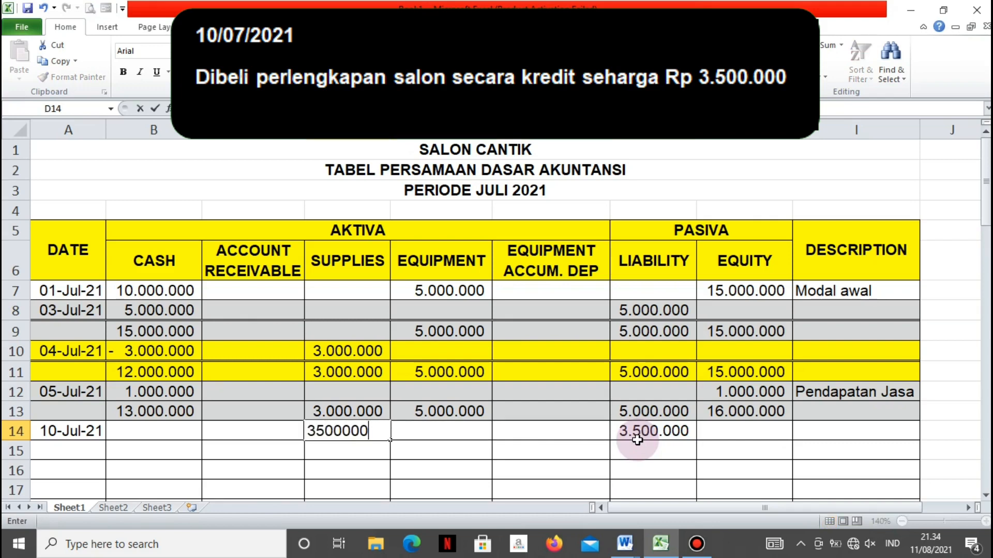
key("Return")
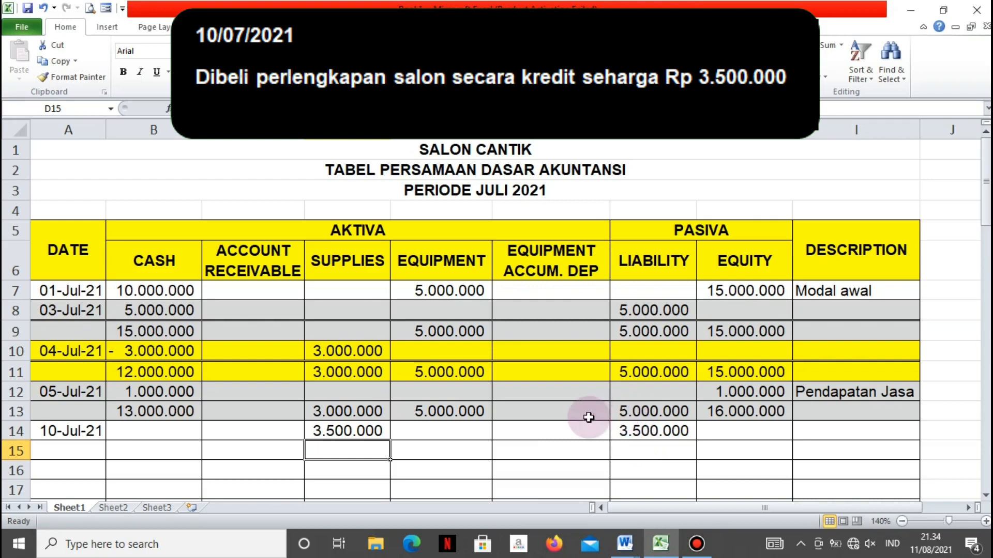
Apply a double bottom border to the 10-Jul-21 transaction row, A14:I14
key("Left")
key("Left")
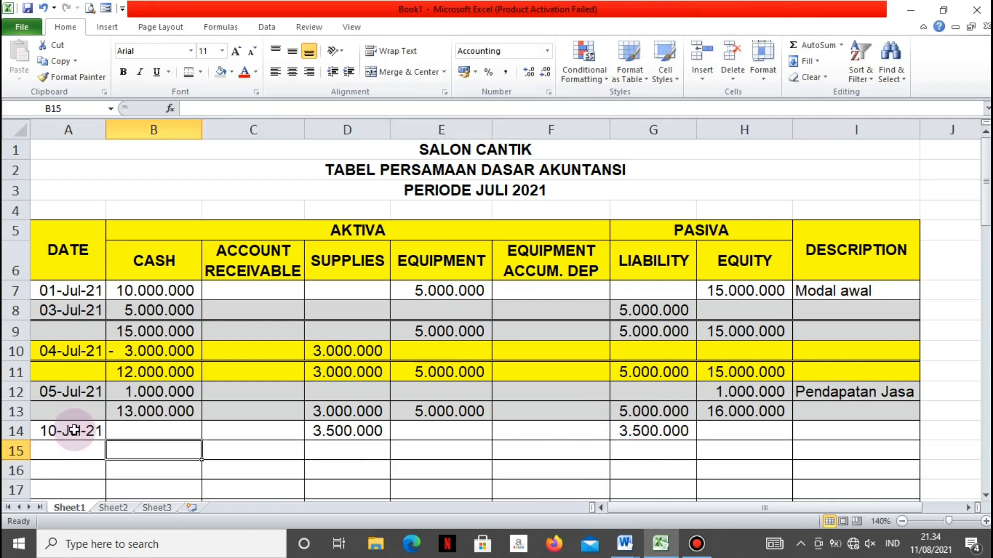
left_click_drag(74, 430, 885, 430)
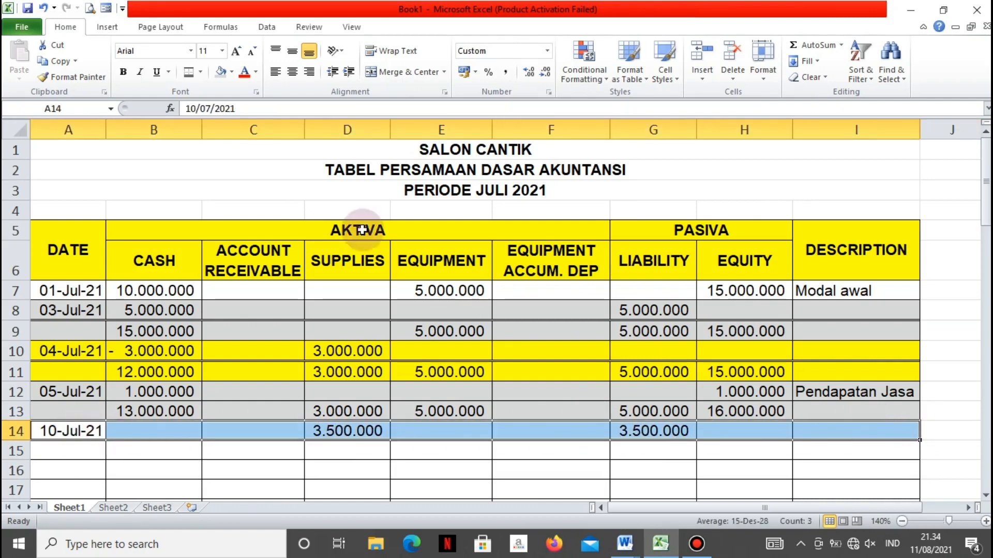
left_click(187, 72)
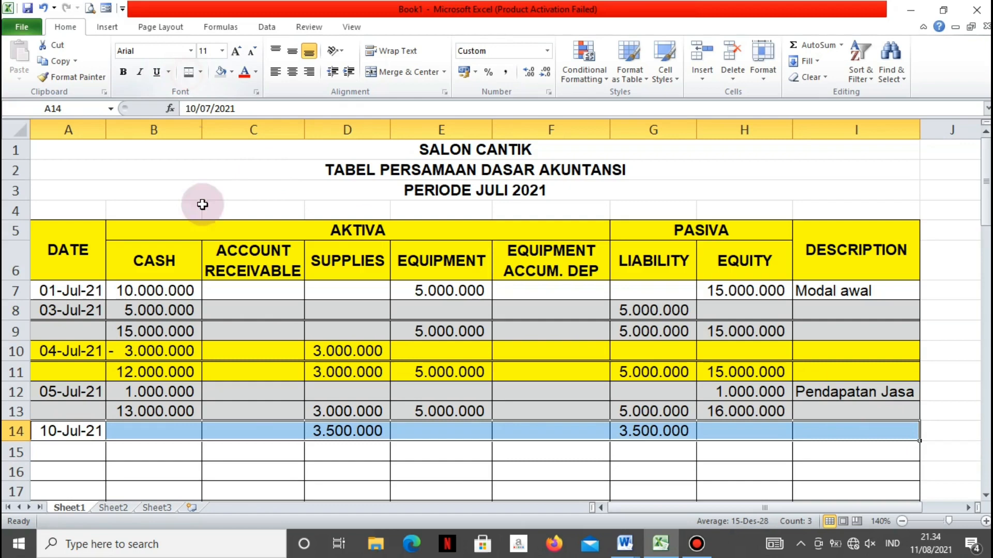
left_click(237, 456)
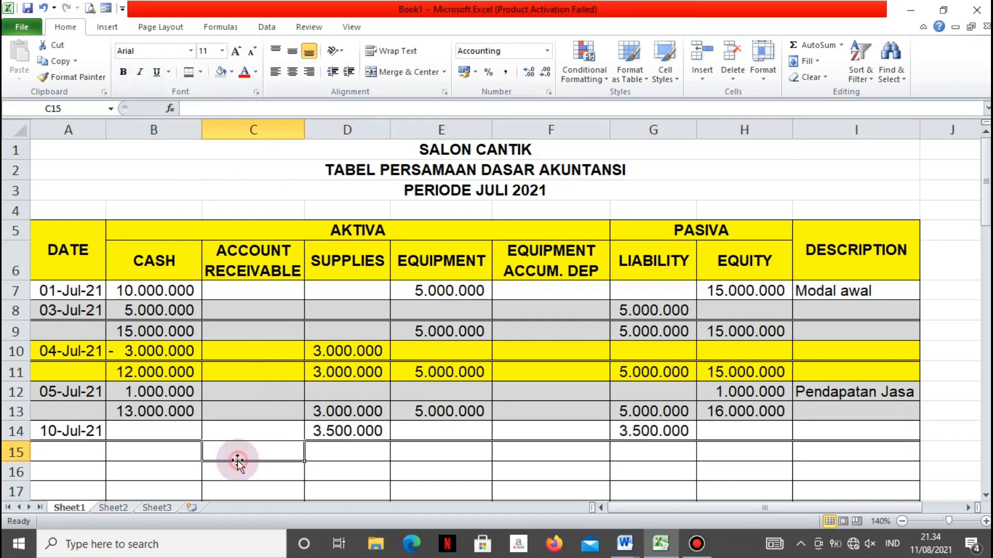
Carry the Cash balance down to B15 with the formula =B13
left_click(136, 446)
type("=")
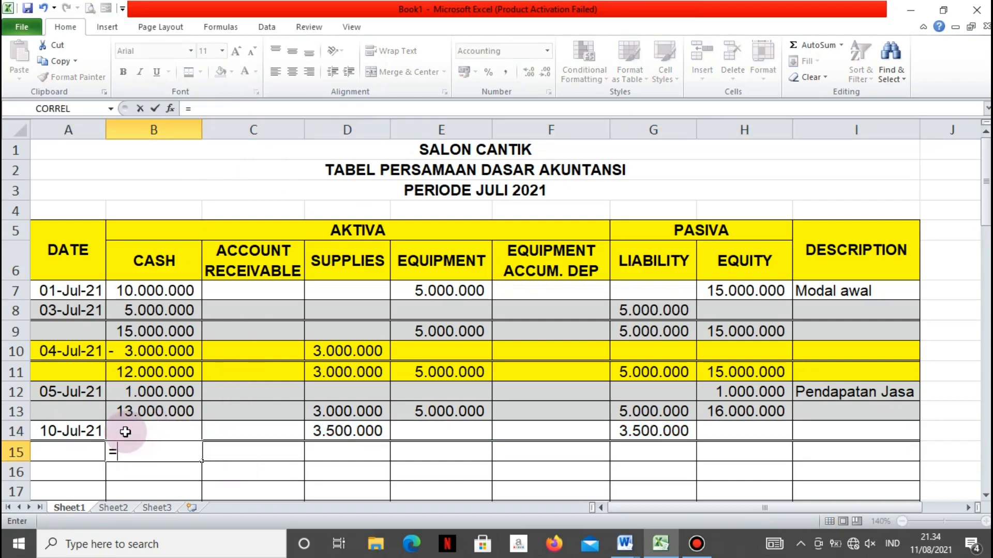
key("Up")
key("Up")
key("Return")
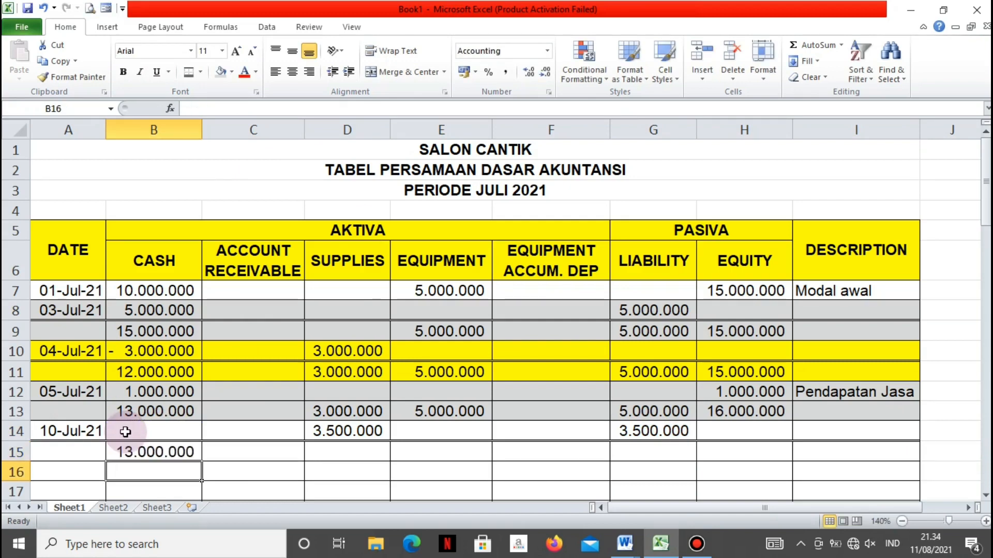
Calculate the new Supplies balance in D15 with the formula =D14+D13
left_click(344, 453)
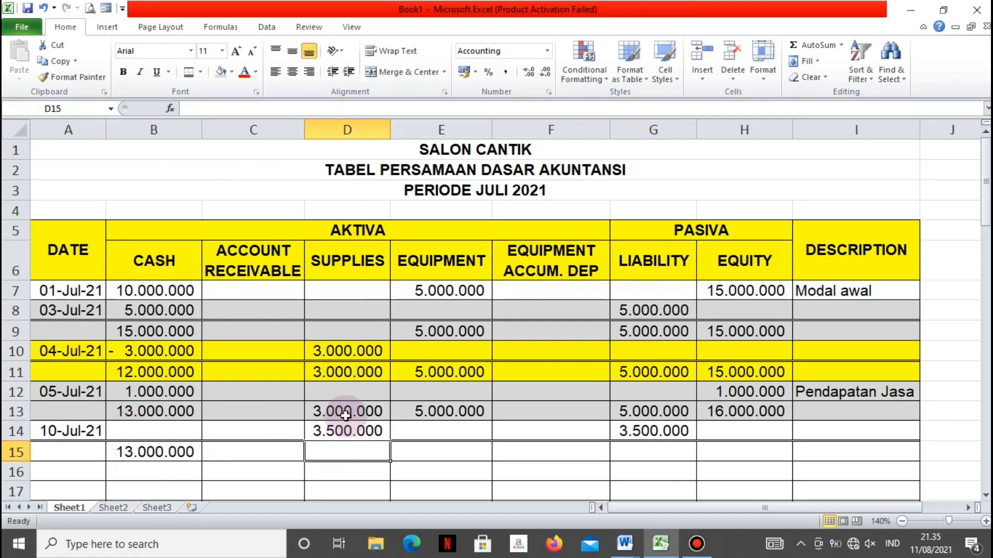
type("=")
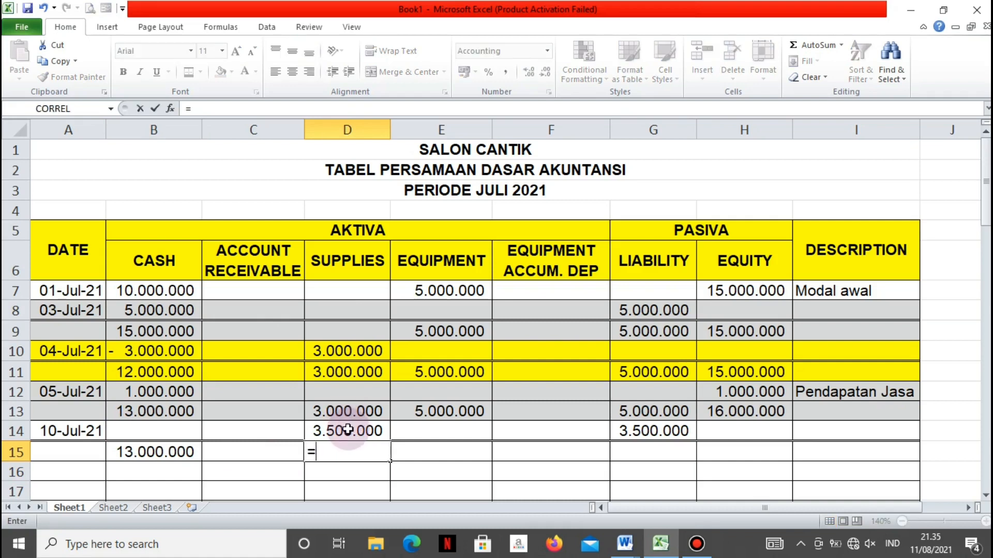
left_click(348, 430)
type("+")
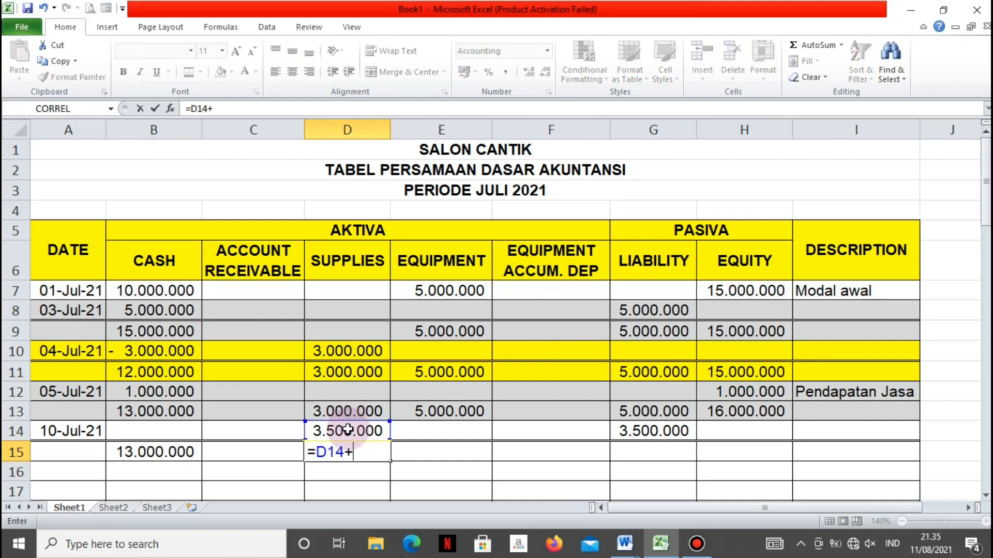
left_click(346, 413)
key("Return")
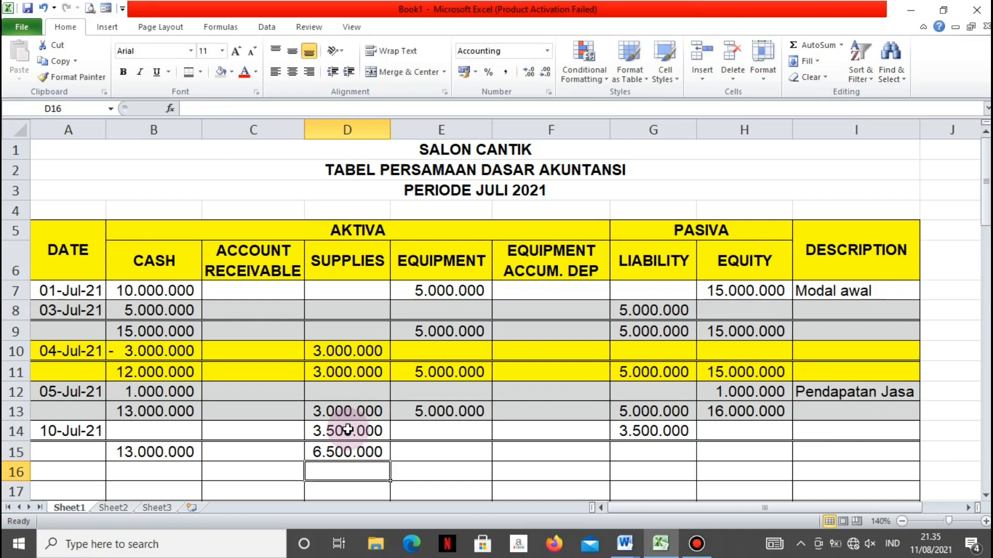
Carry the Equipment balance down to E15 with the formula =E13
left_click(406, 451)
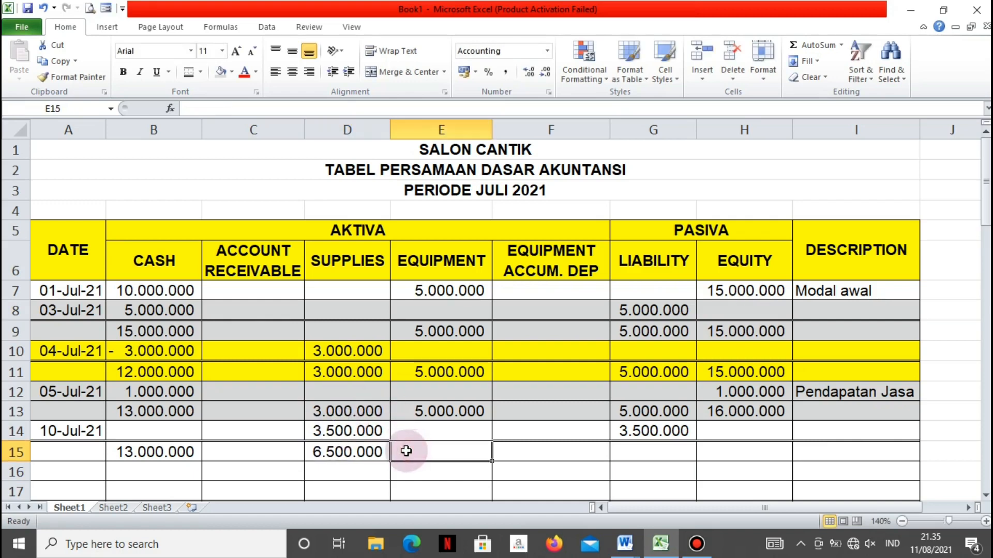
type("=")
key("Up")
key("Up")
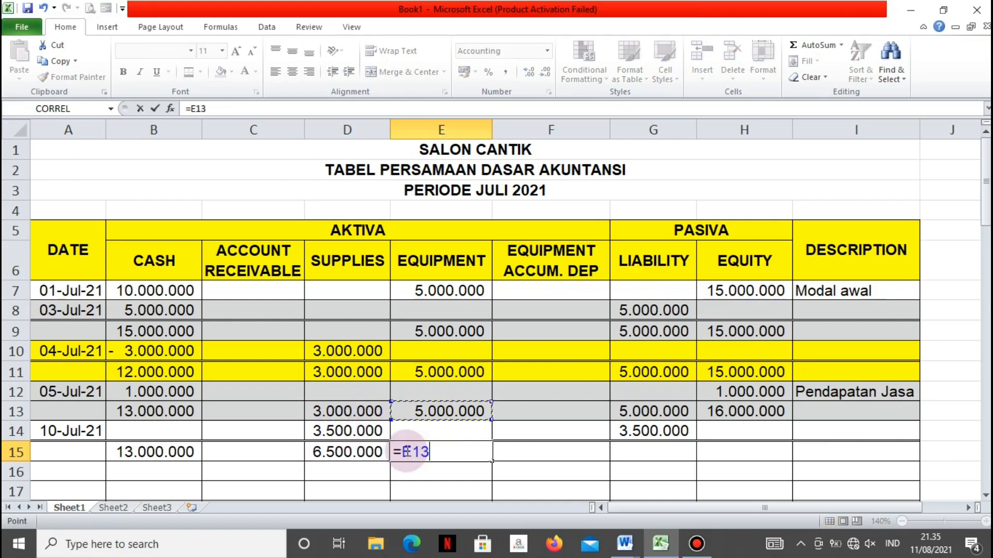
key("Return")
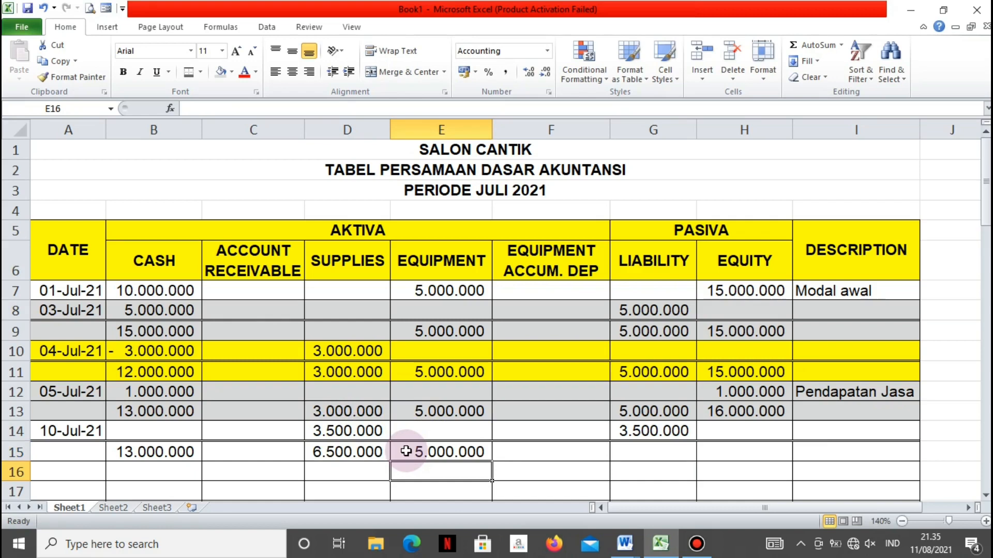
Calculate the new Liability balance in G15 with the formula =G14+G13
left_click(650, 450)
type("=")
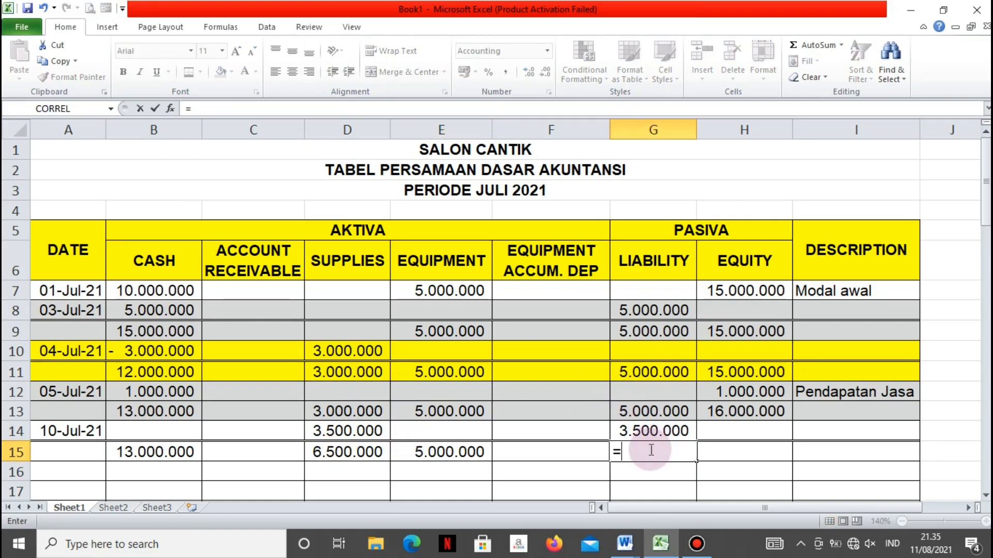
key("Up")
type("+")
key("Up")
key("Up")
key("Return")
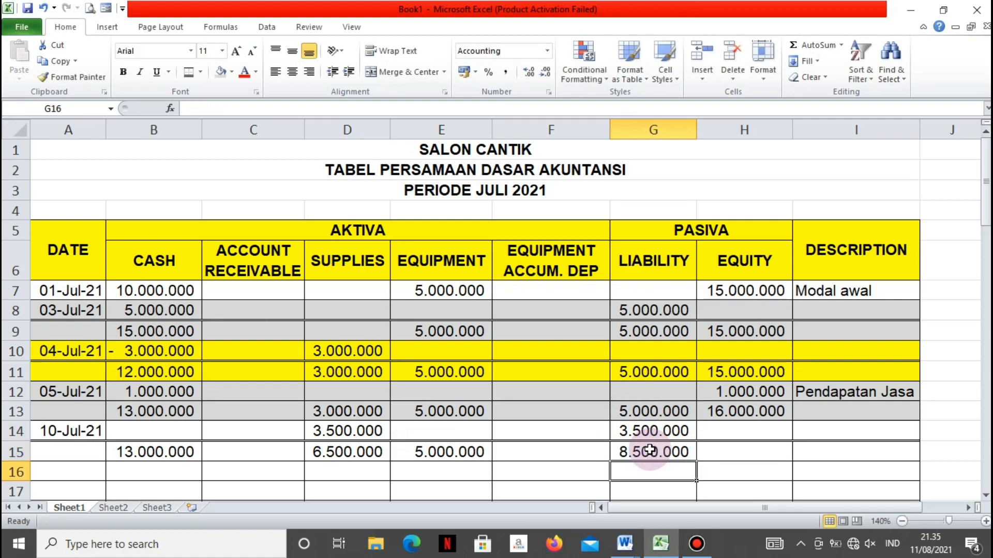
Carry the Equity balance down to H15 with the formula =H13
left_click(745, 452)
type("=")
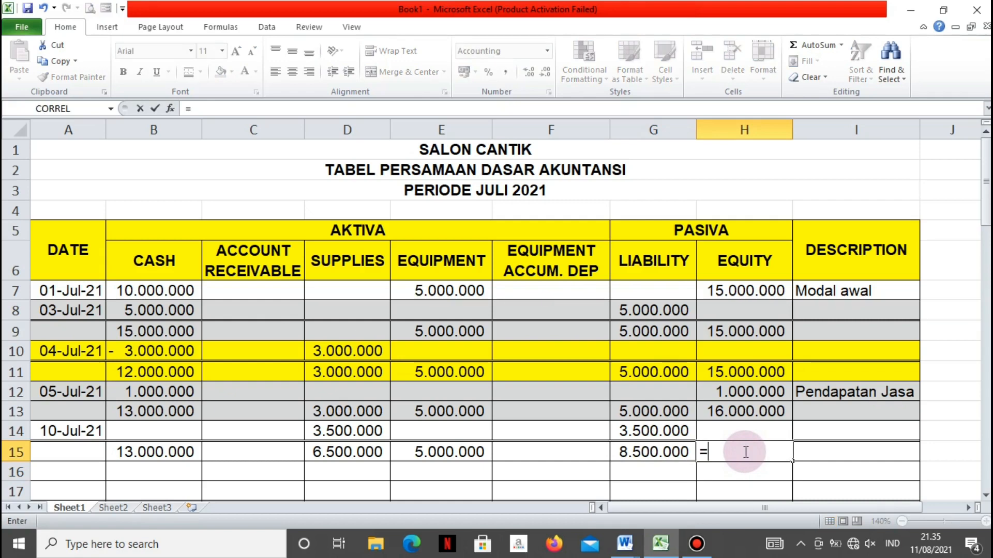
key("Up")
key("Up")
key("Return")
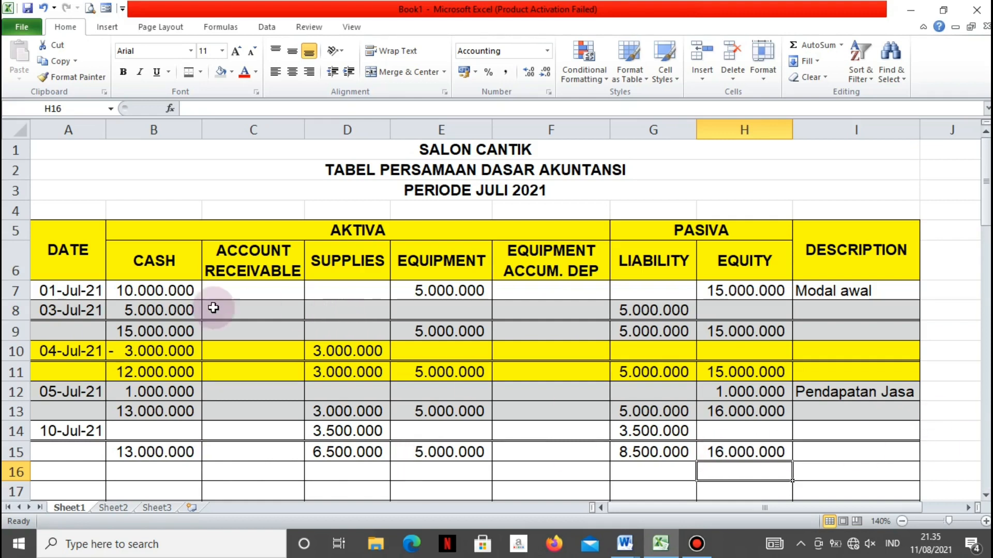
Shade the 10-Jul-21 entry and its balance row, A14:I15, with yellow fill
left_click_drag(49, 429, 848, 451)
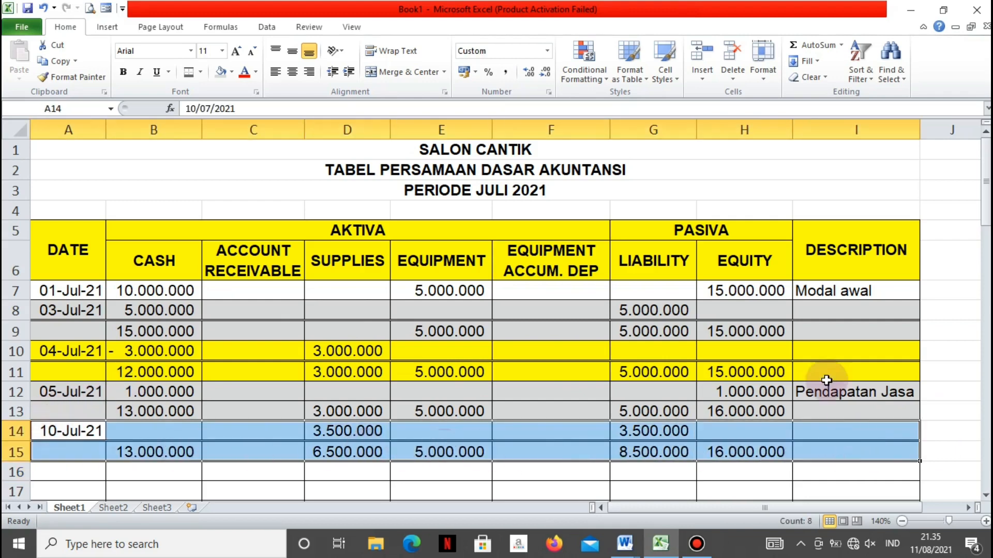
left_click(231, 71)
left_click(256, 177)
Enter the date 15 Juli 2021 in A16 for the bridal makeup transaction
left_click(95, 472)
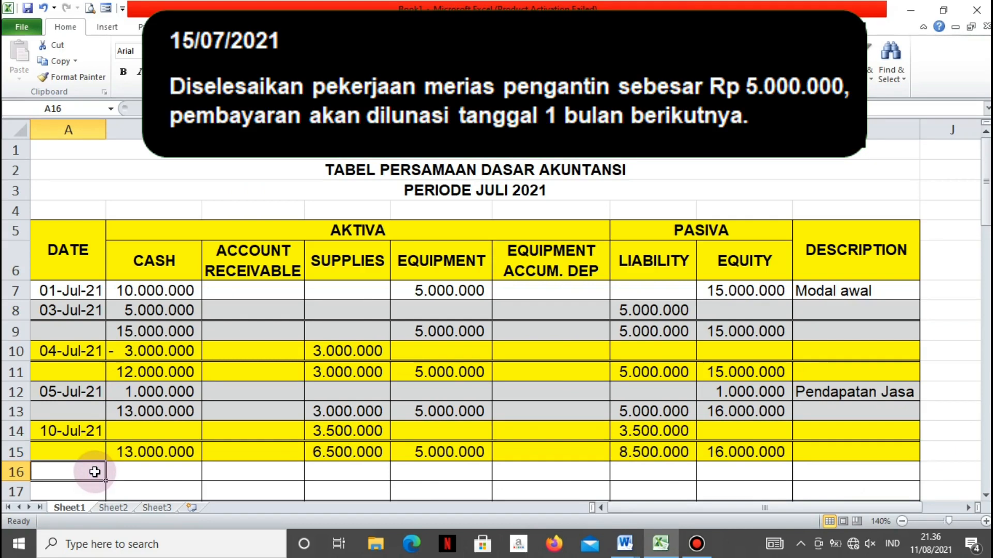
type("15")
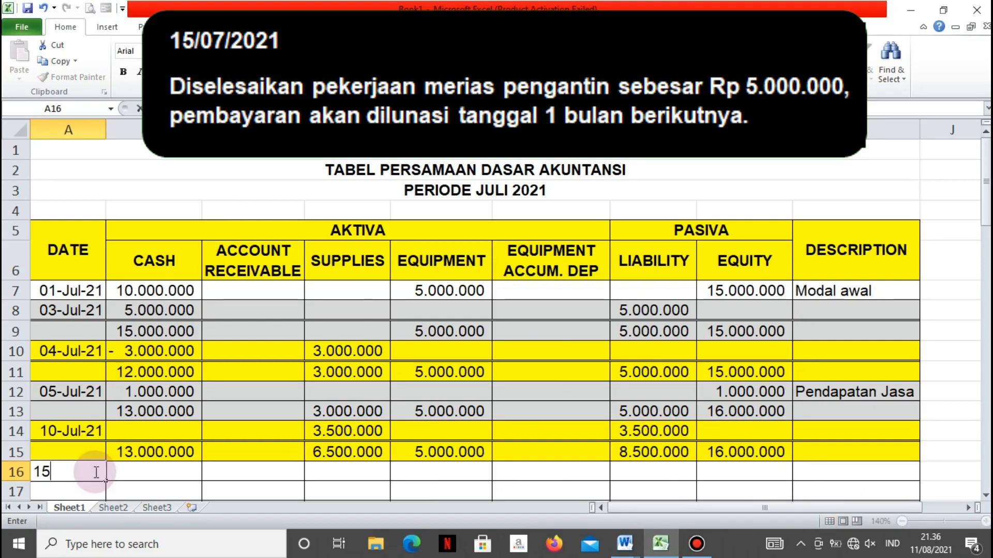
type(" Juli 2021")
key("Tab")
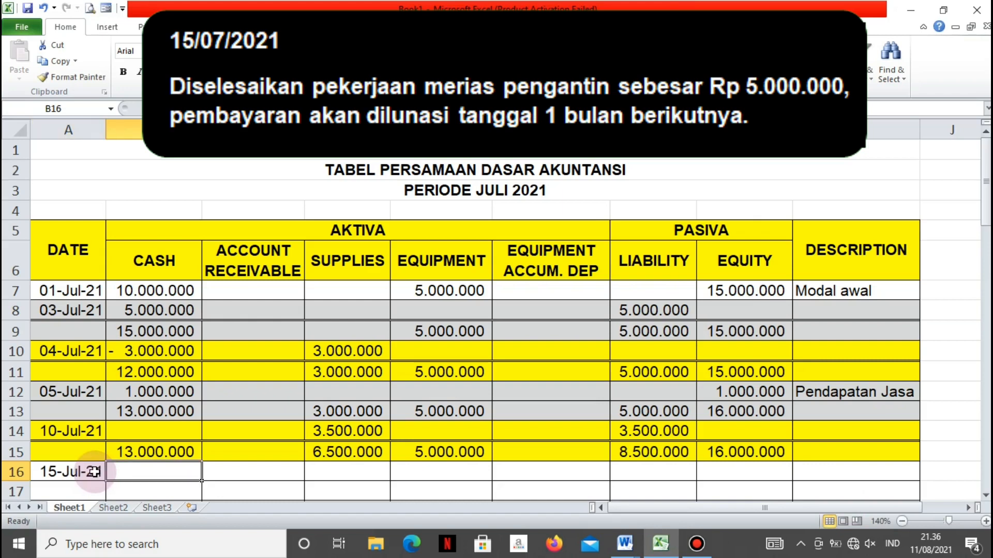
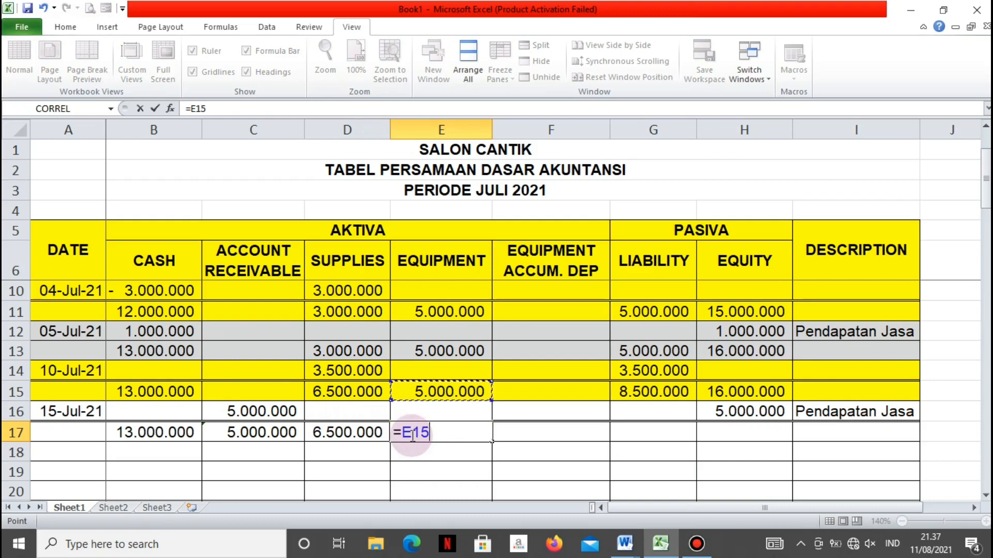
Carry the Equipment and Liability balances down to E17 and G17 with the formulas =E15 and =G15
key("Return")
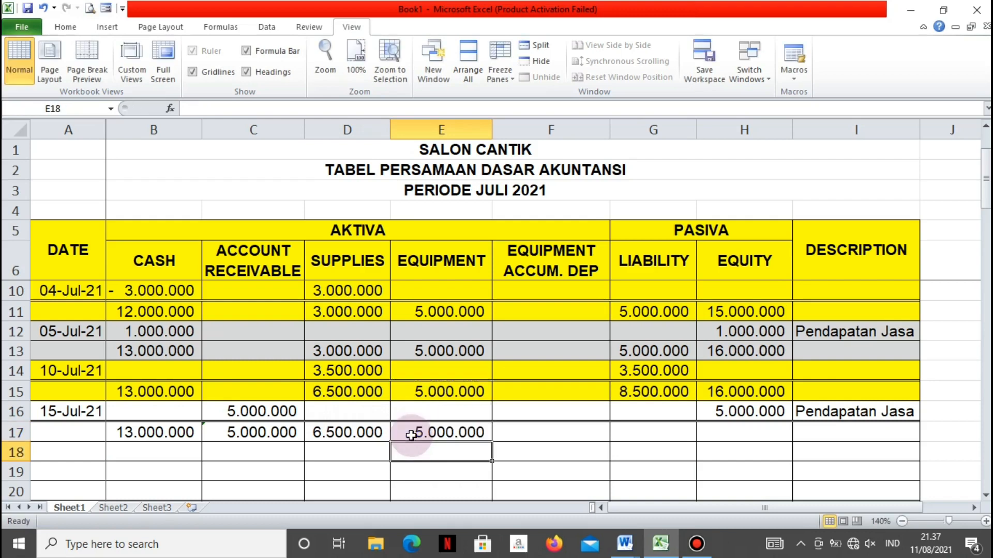
left_click(626, 429)
type("=")
key("Up")
key("Up")
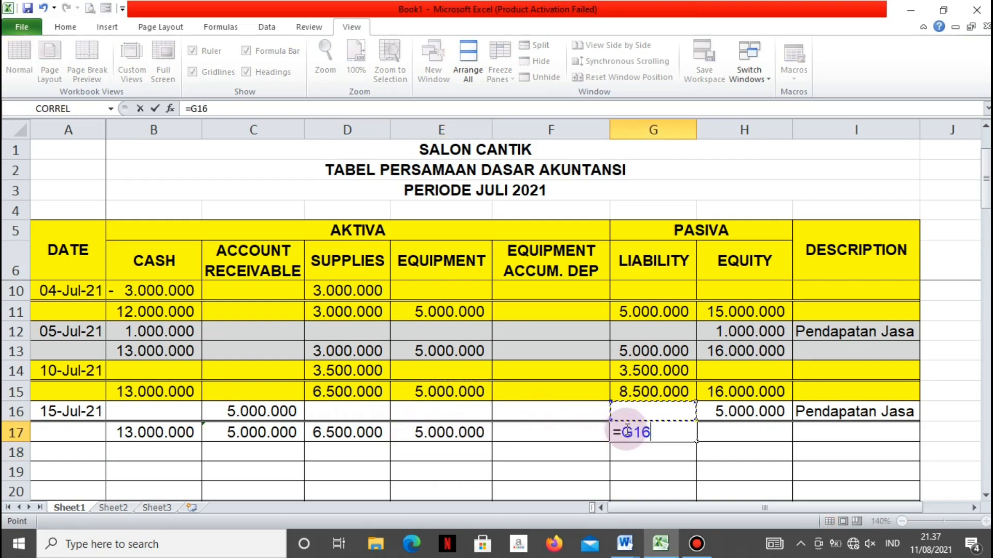
key("Return")
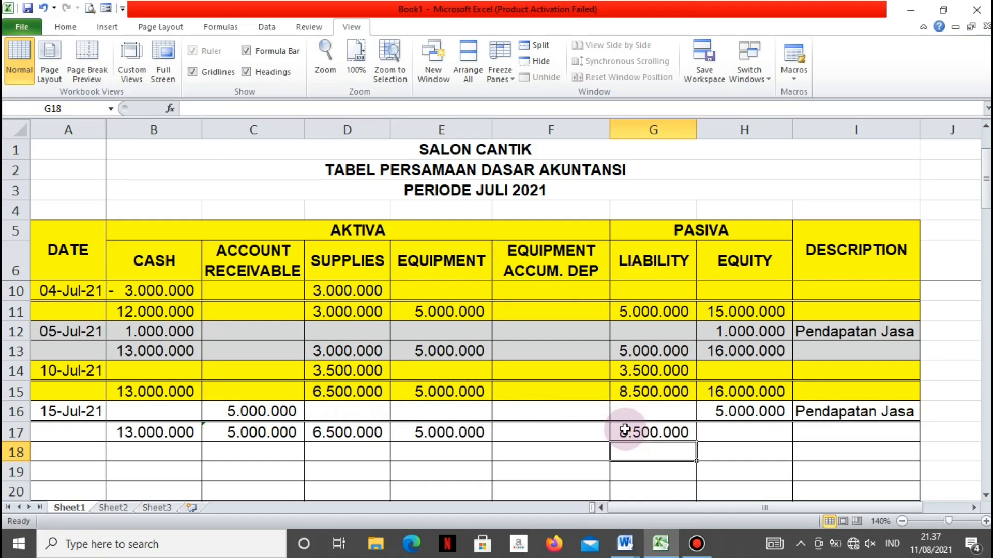
Calculate the new Equity balance in H17 with the formula =H16+H15
left_click(717, 430)
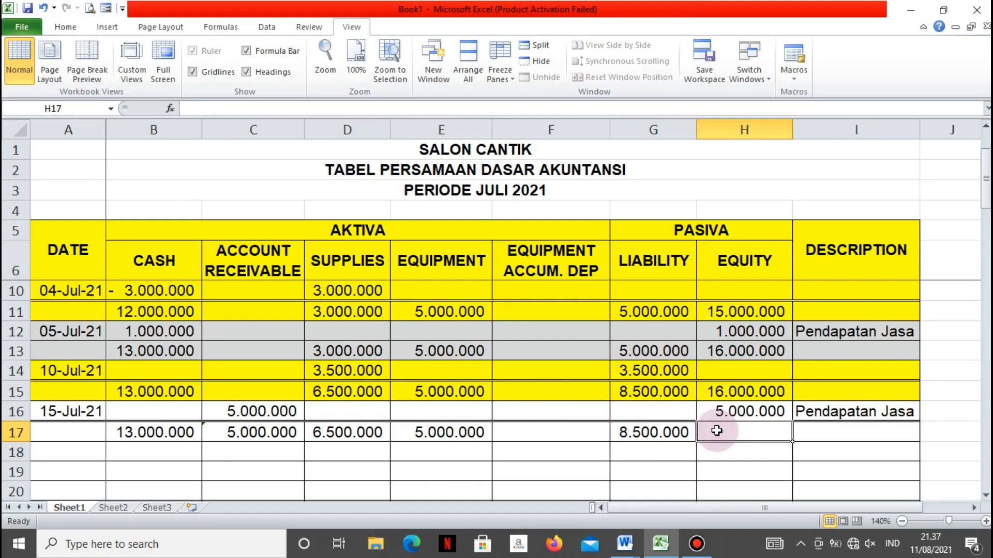
type("=")
key("Up")
type("+")
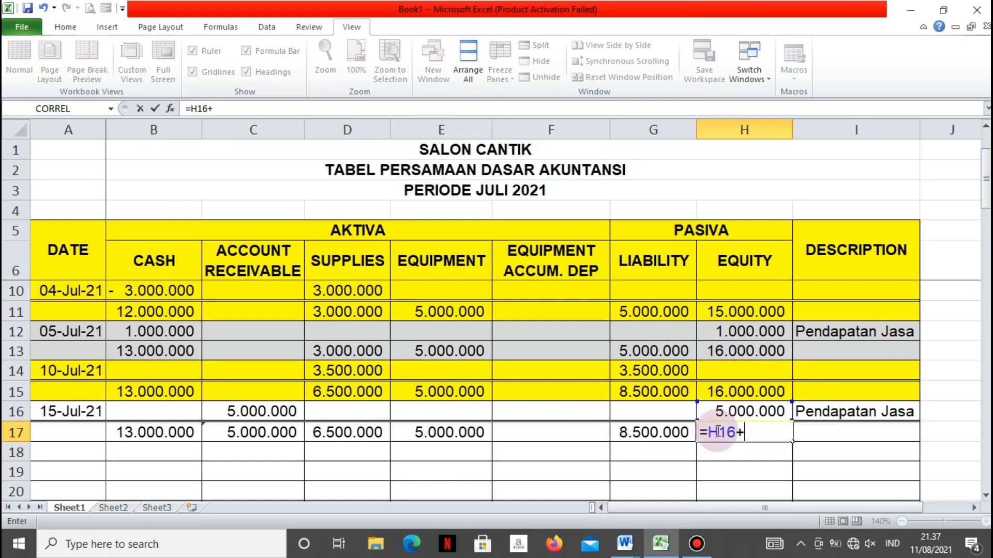
key("Up")
key("Up")
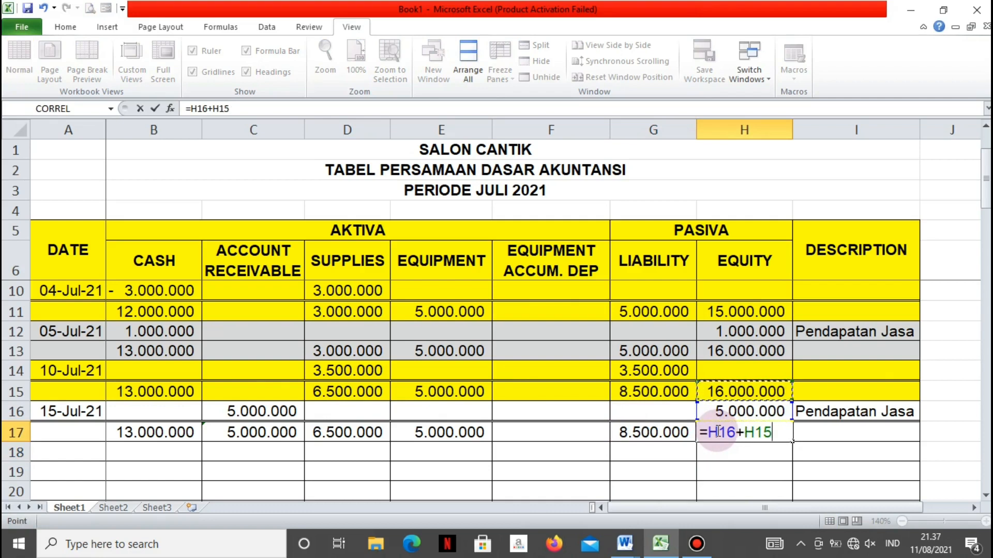
key("Return")
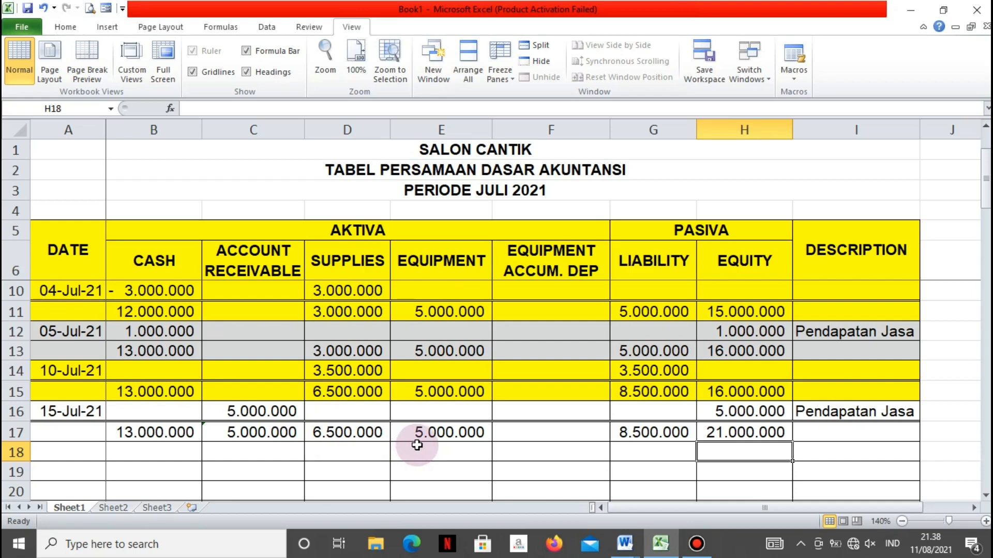
Shade the 15-Jul-21 entry and its balance row, A16:I17, with light grey fill
scroll(416, 445, "down", 1)
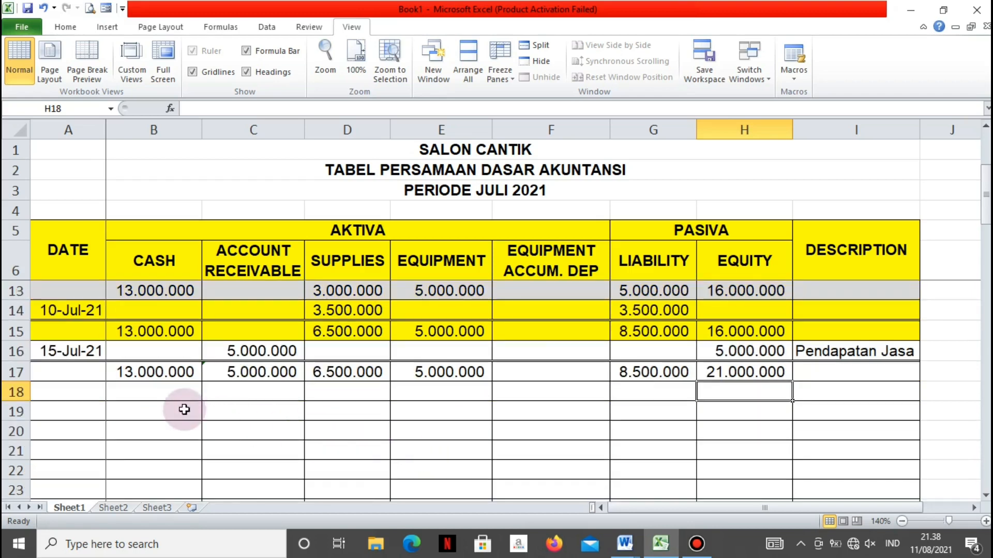
left_click_drag(62, 351, 807, 372)
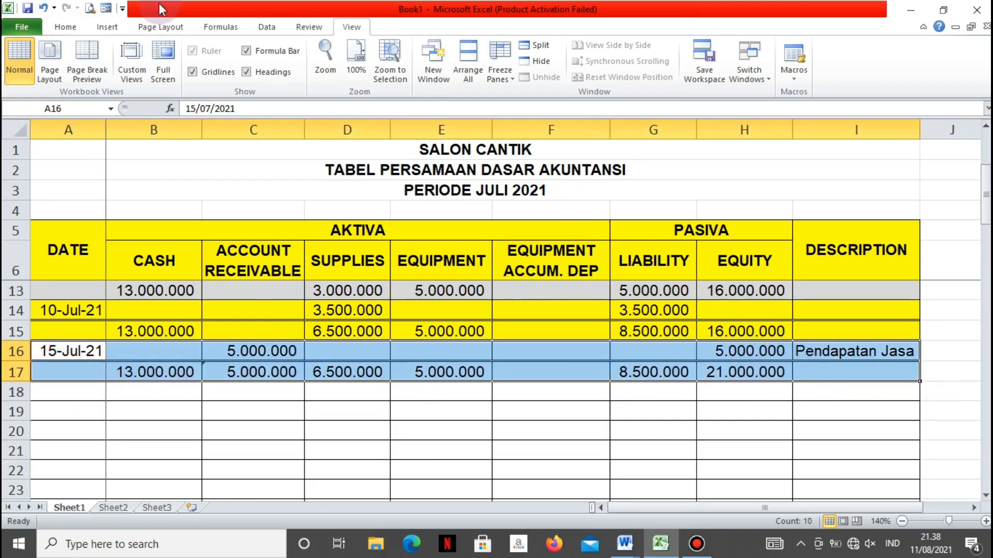
left_click(65, 27)
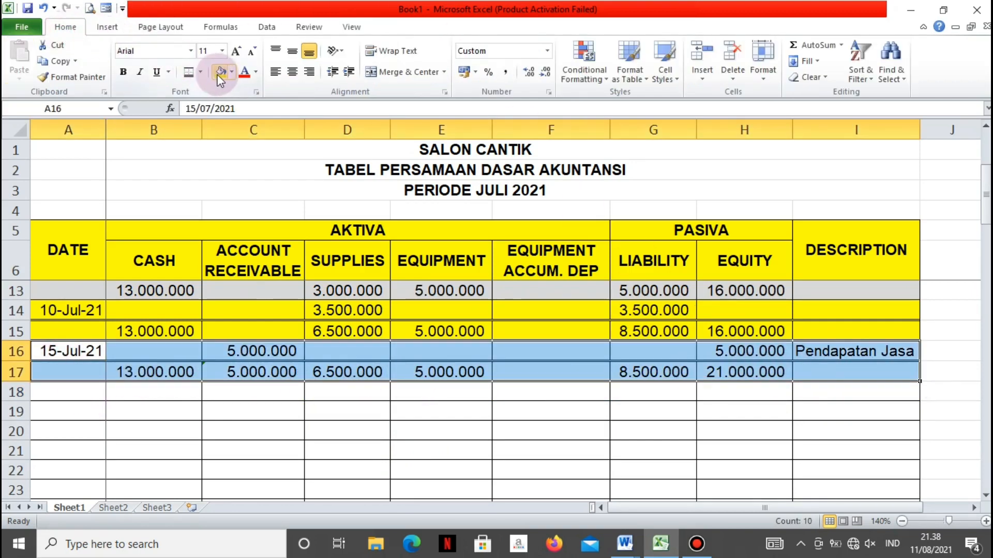
left_click(231, 72)
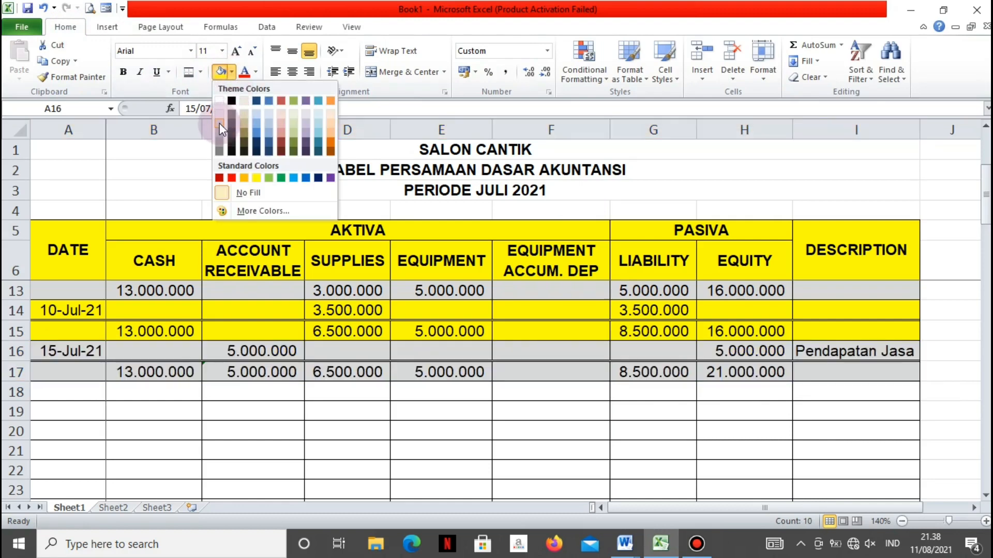
left_click(220, 121)
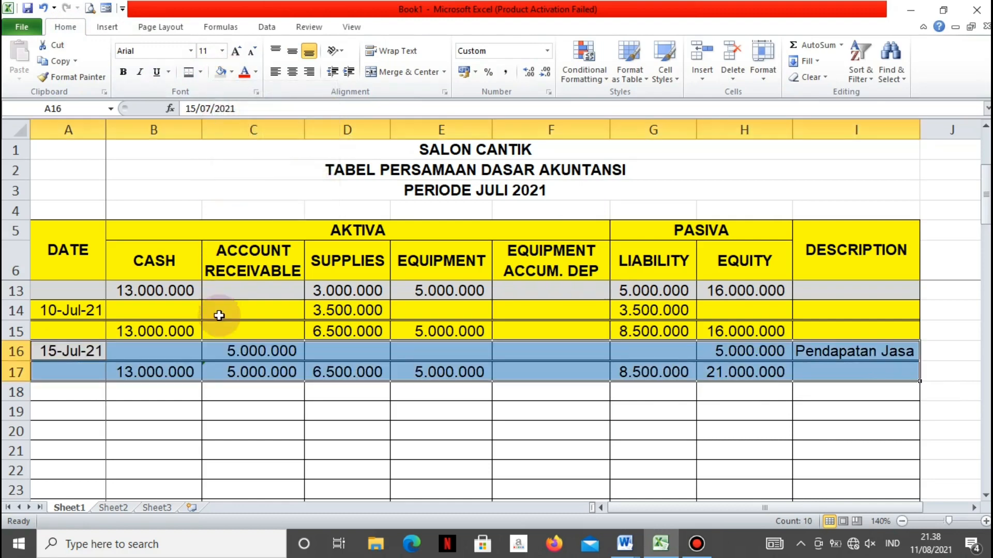
left_click(194, 427)
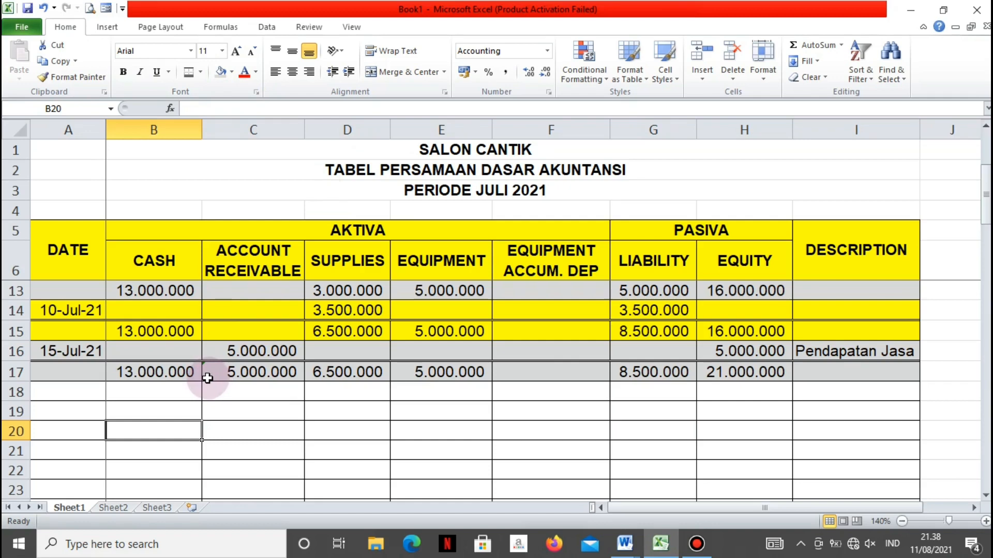
Enter the date 18 Juli 2021 in A18 for the debt payment transaction
left_click(57, 394)
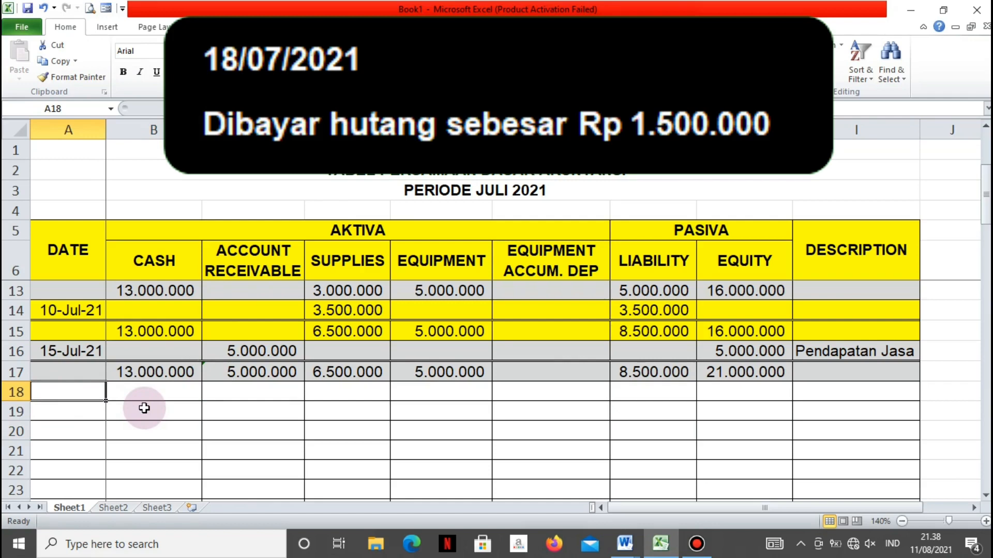
type("18 J")
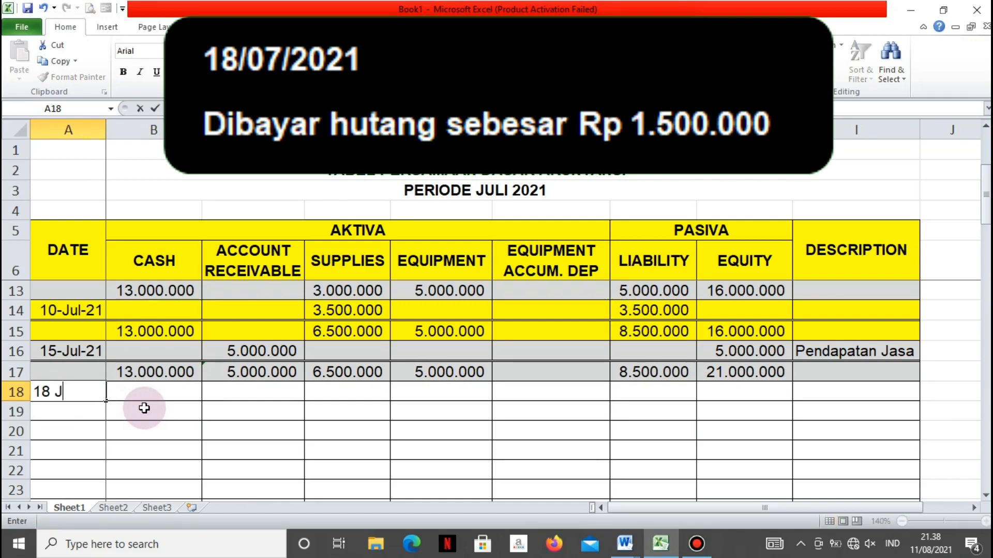
type("uli 2021")
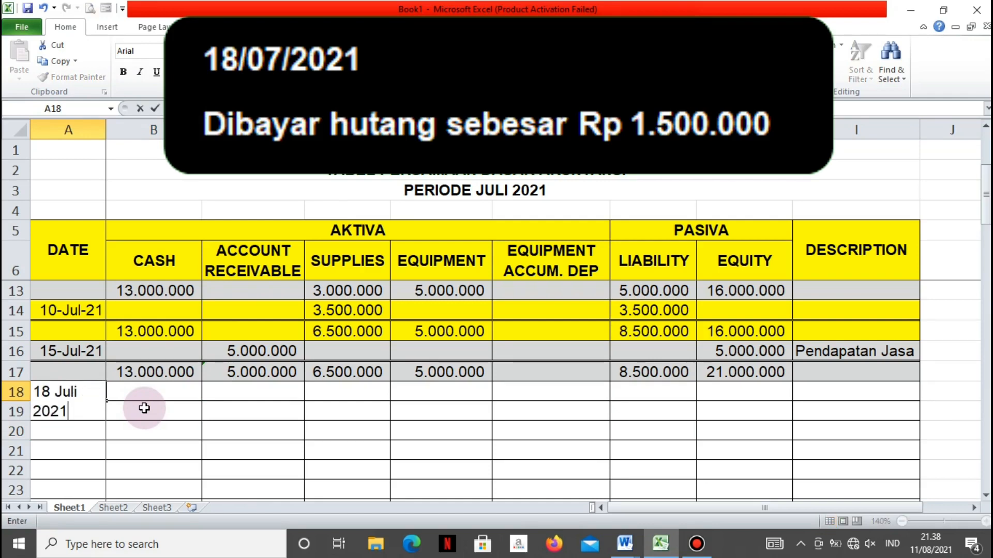
key("Tab")
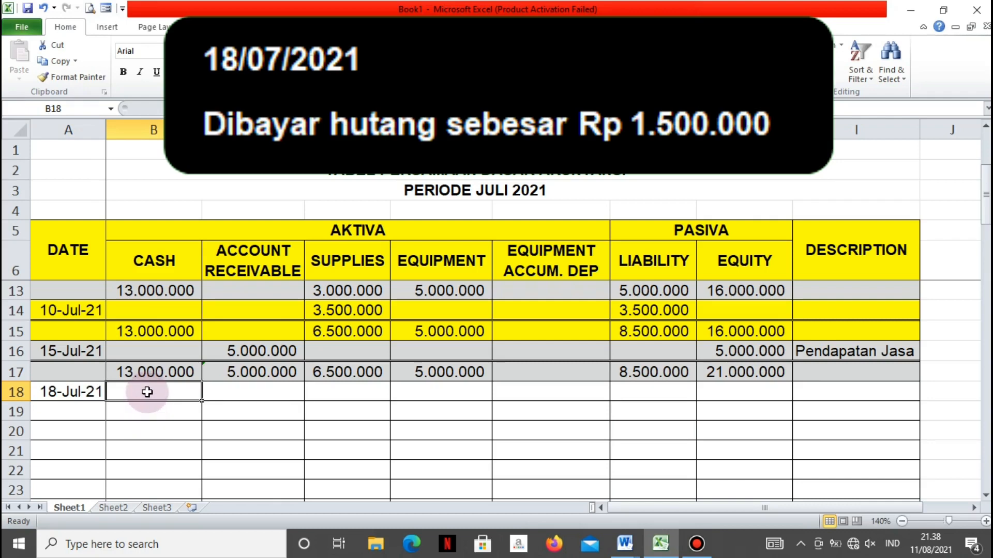
Record the debt payment as -1500000 in both the Cash cell B18 and the Liability cell G18
type("-150")
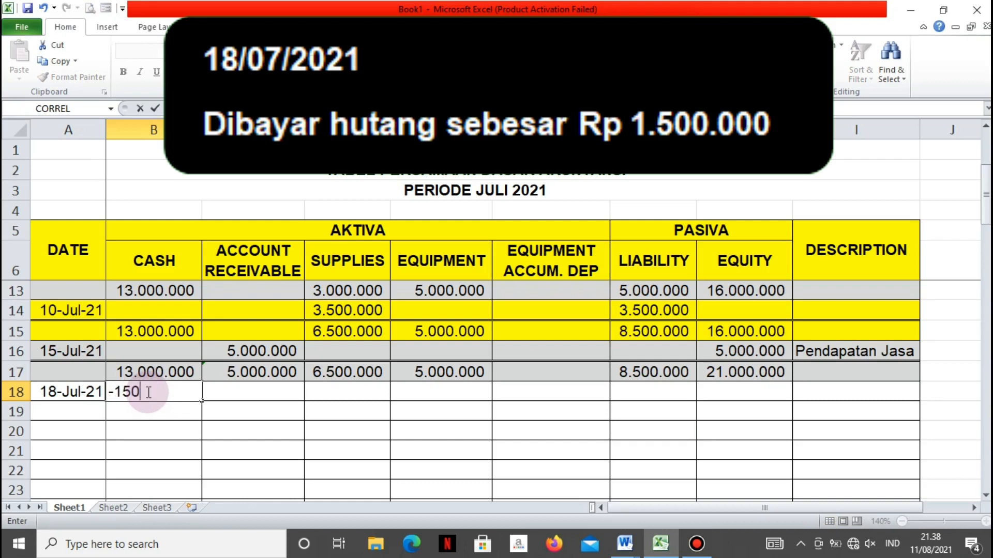
type("0000")
key("Tab")
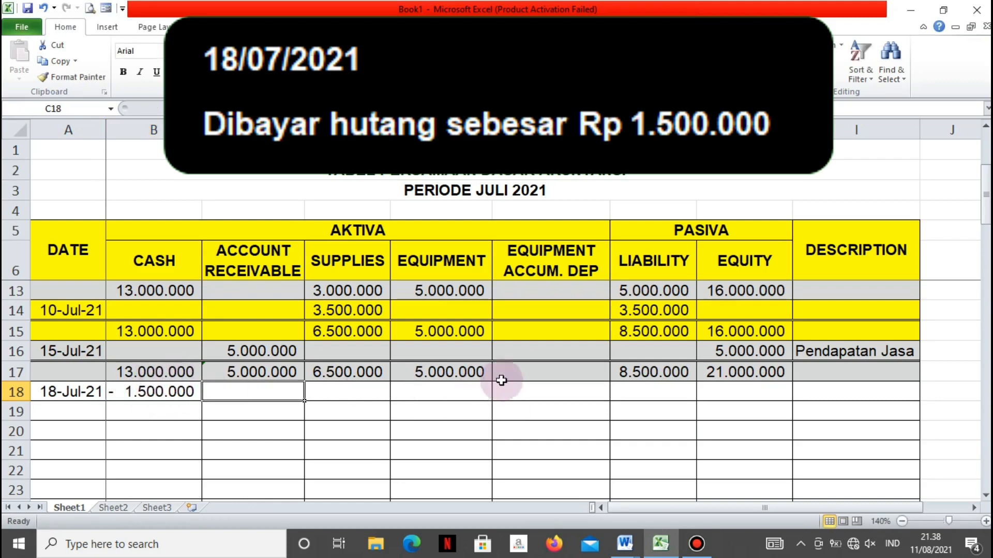
left_click(614, 387)
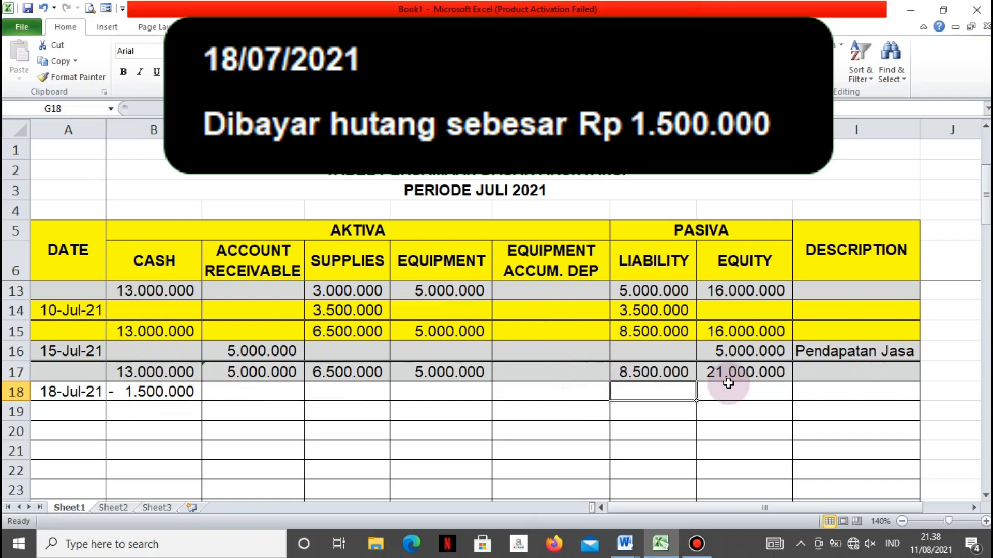
type("-1")
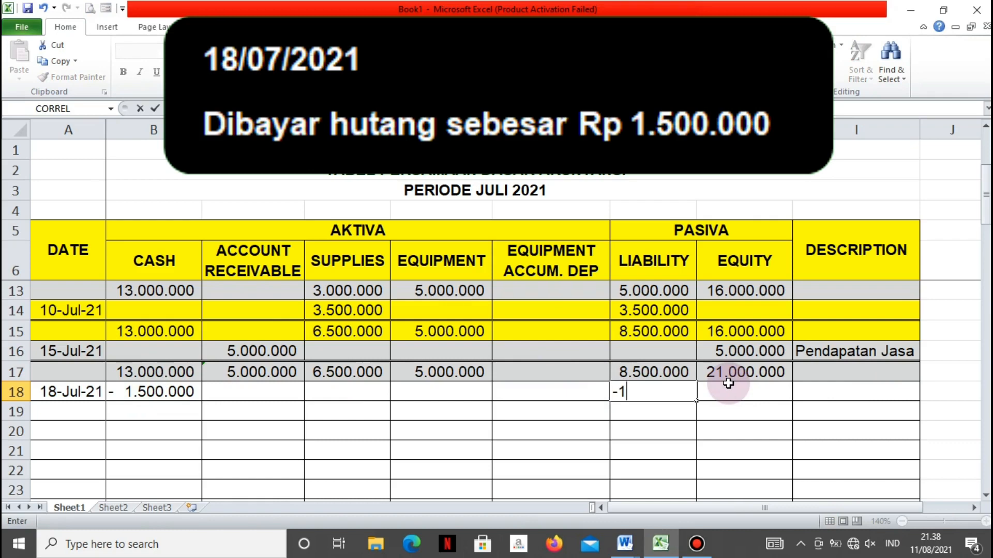
type(".500.00000")
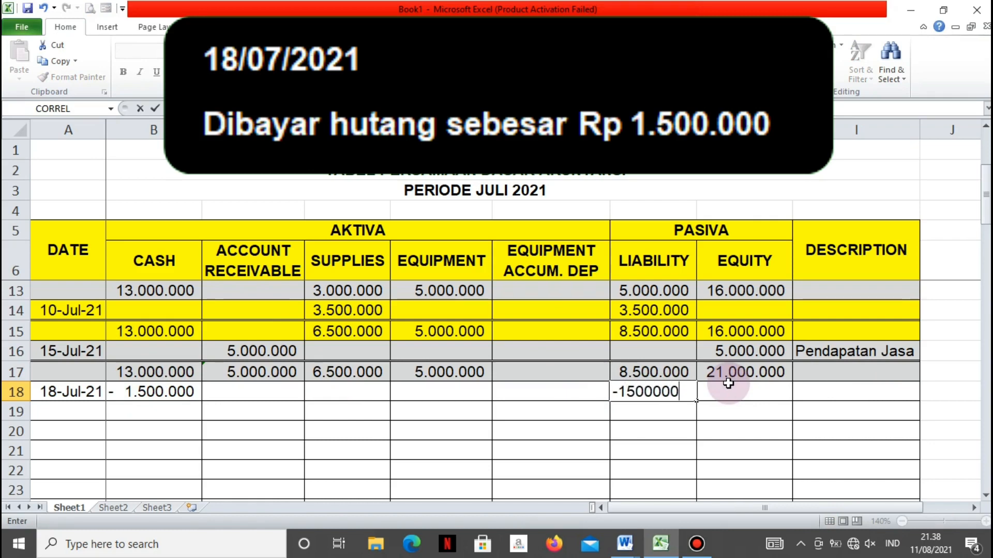
key("Return")
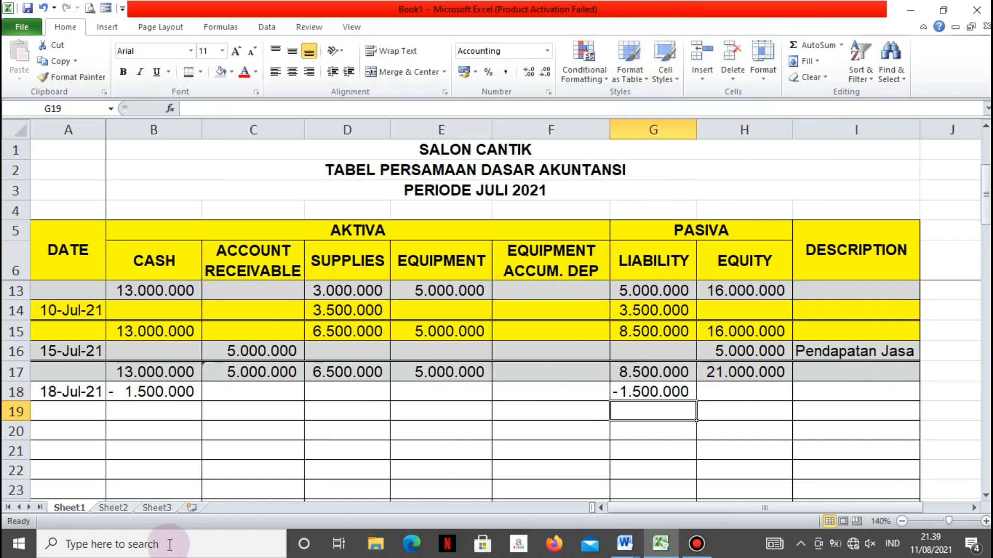
Apply a double bottom border to the 18-Jul-21 entry, A18:I18, and enter the Cash balance 11.500.000 in B19
left_click_drag(49, 391, 859, 387)
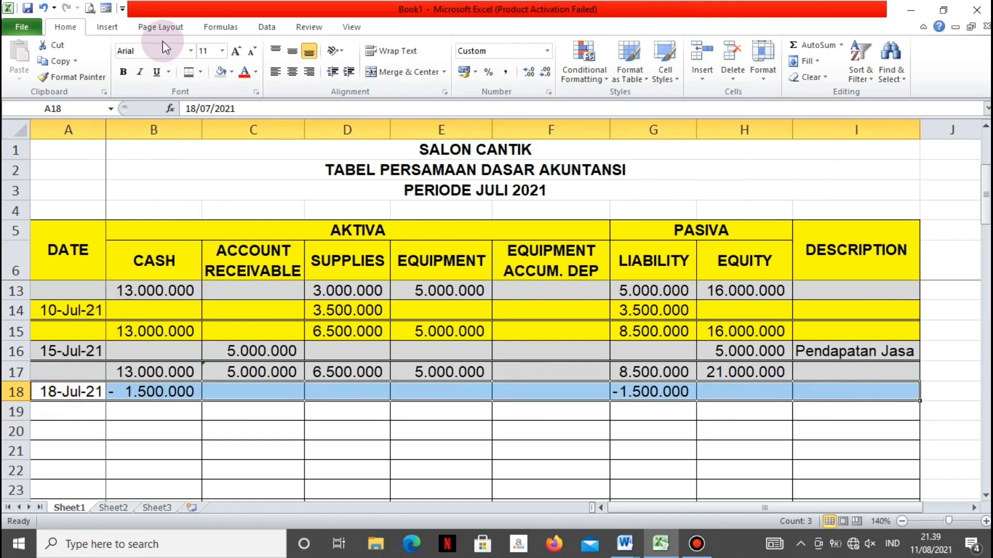
left_click(188, 71)
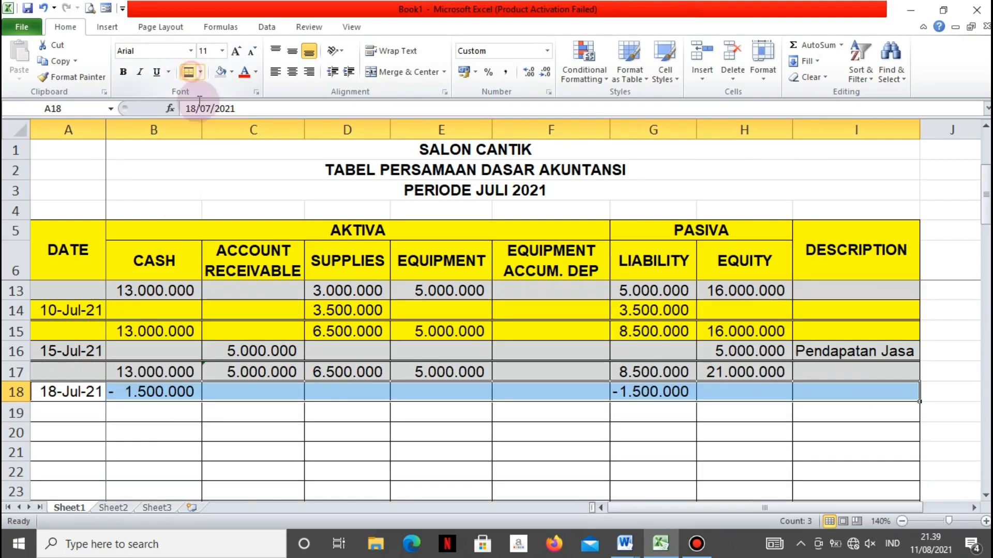
left_click(145, 413)
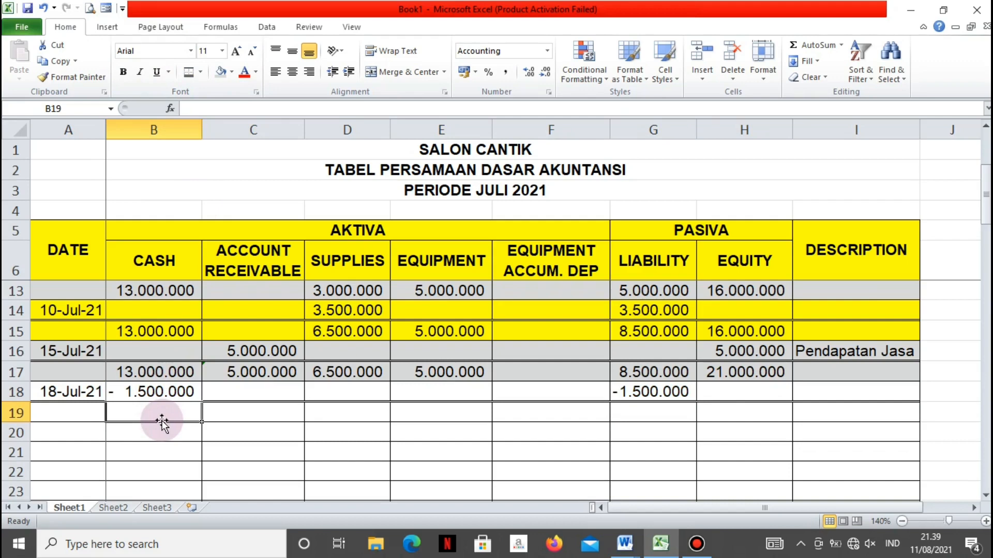
type("1")
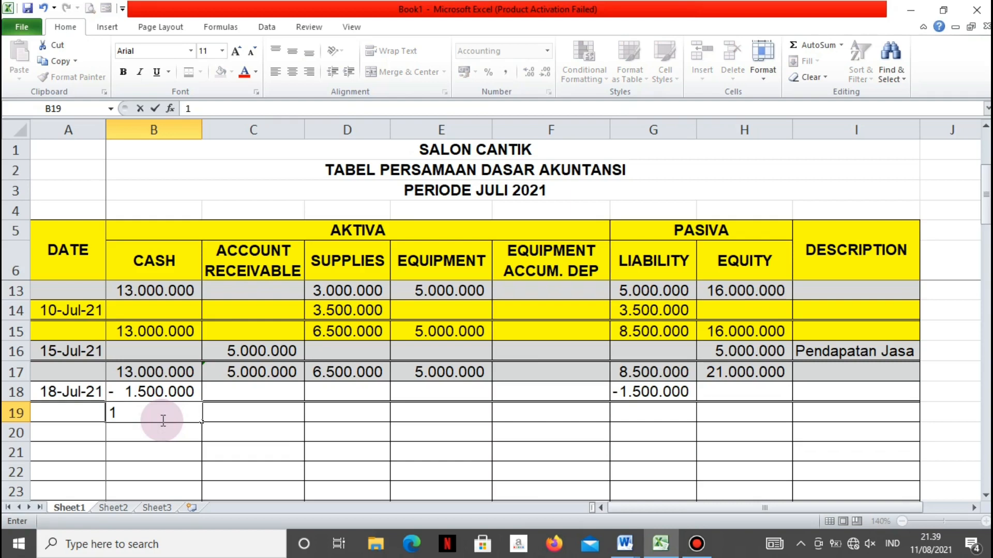
type("1.")
type("500.000")
key("Tab")
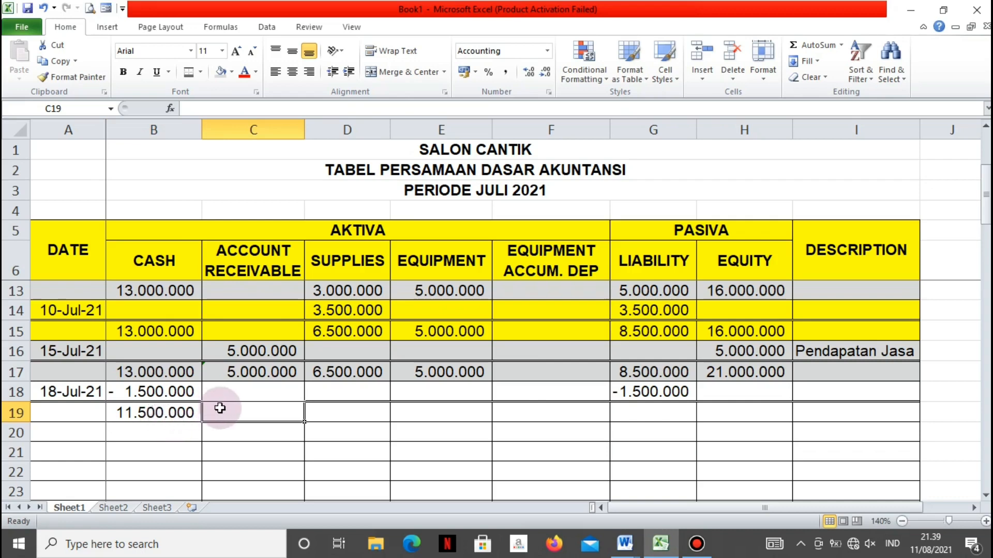
Carry the Account Receivable and Supplies balances down to C19 and D19 with the formulas =C17 and =D17
type("=")
key("Up")
key("Up")
key("Return")
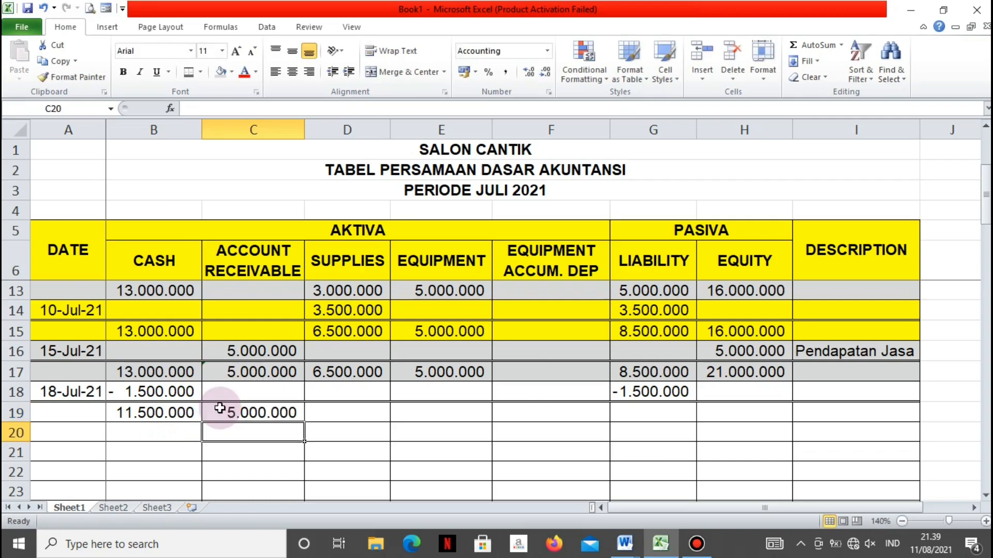
left_click(316, 411)
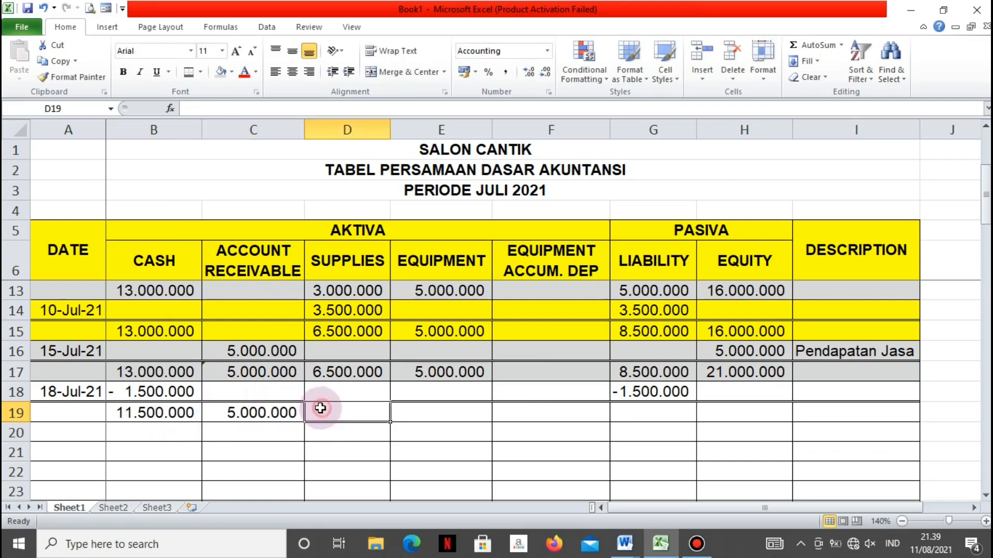
type("=")
key("Up")
key("Up")
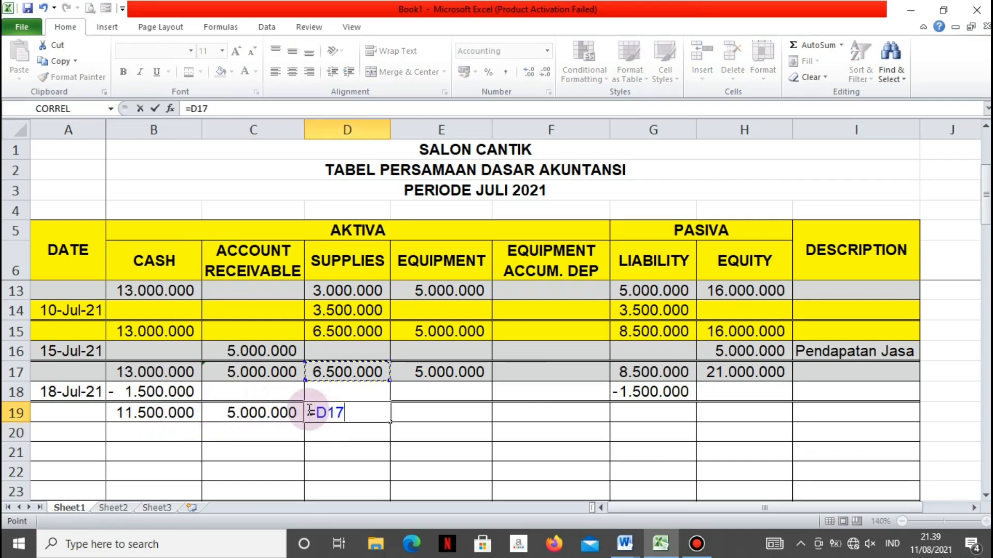
key("Return")
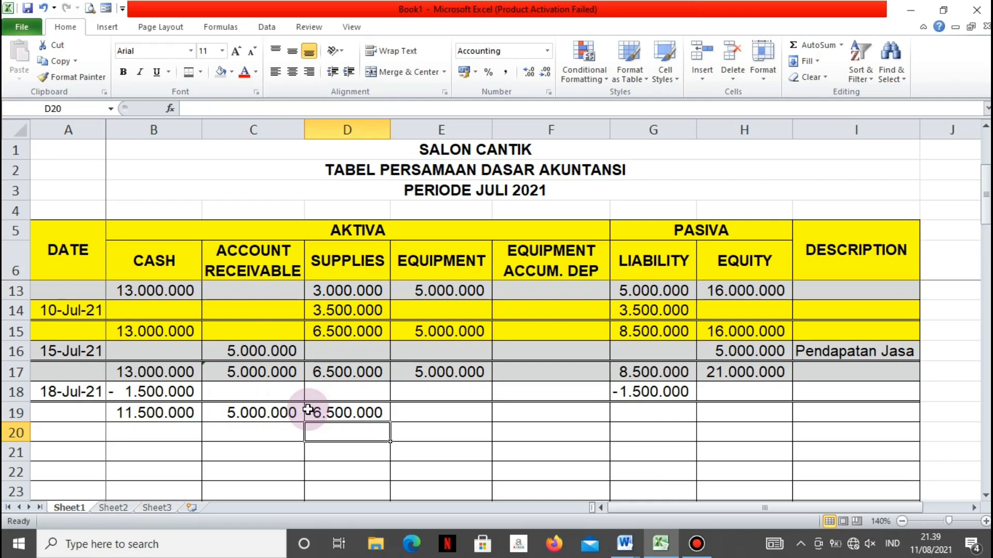
Carry the Equipment balance down to E19 with the formula =E17
left_click(408, 416)
type("=")
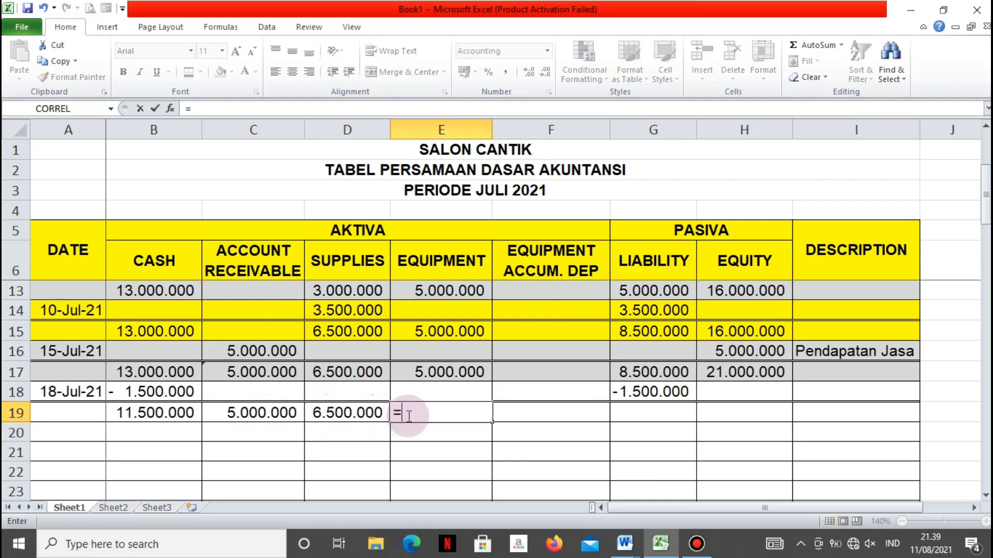
key("Up")
key("Up")
key("Return")
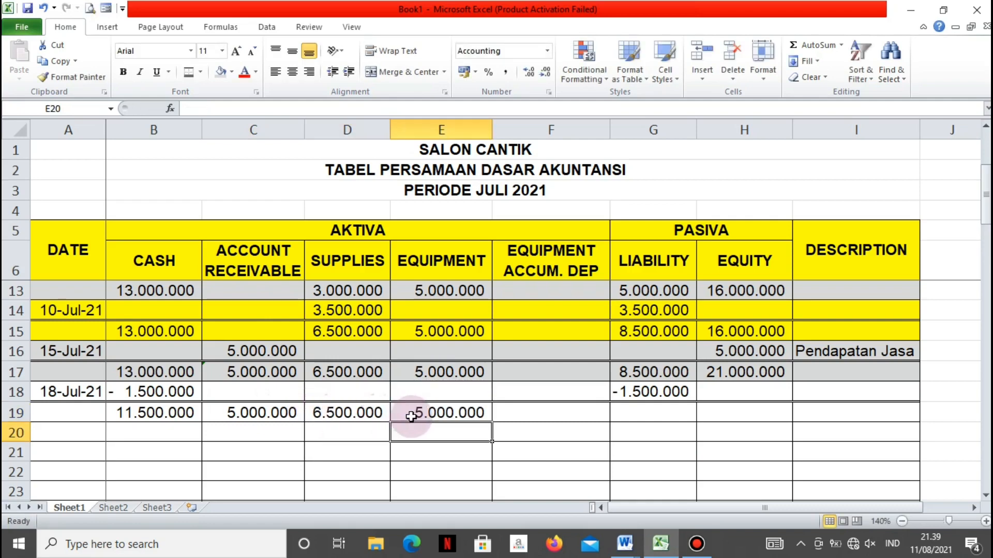
Enter the Liability balance 7000000 in G19 and carry the Equity balance down to H19 with the formula =H17
left_click(662, 414)
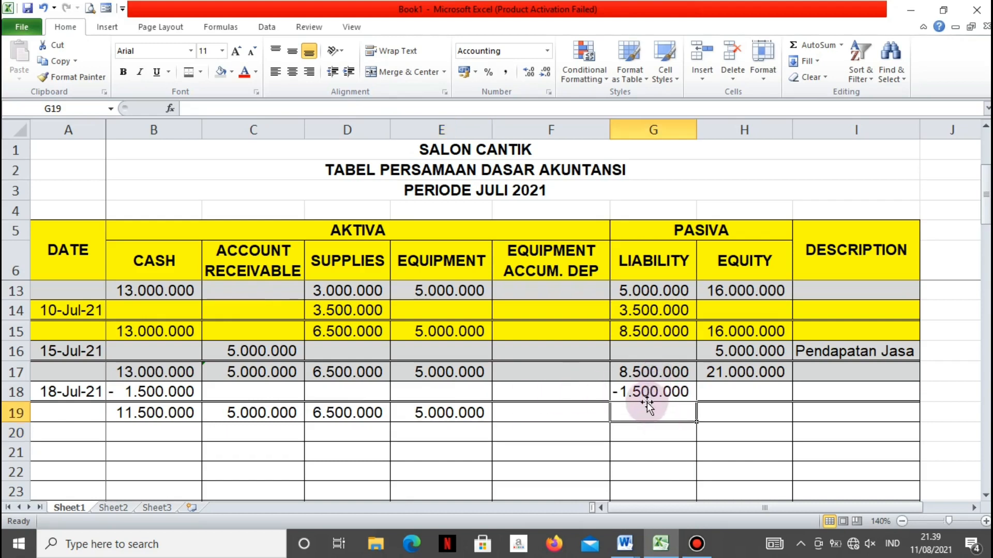
type("7.000.0")
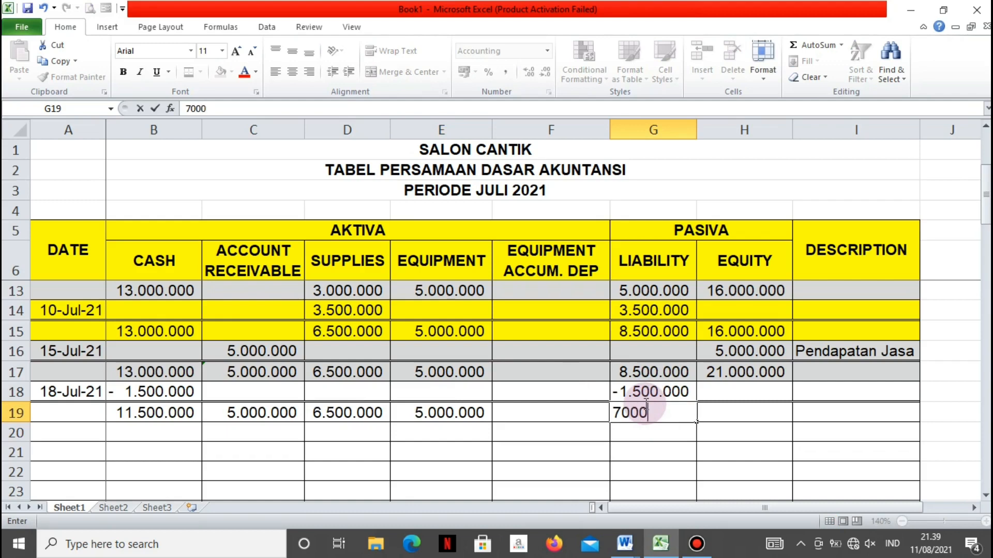
type("000")
key("Return")
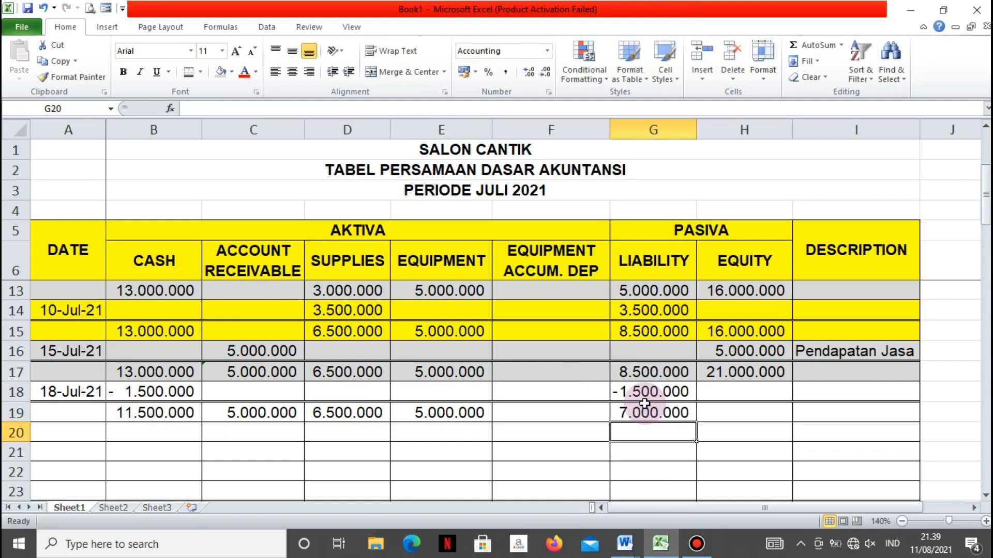
left_click(745, 413)
type("=")
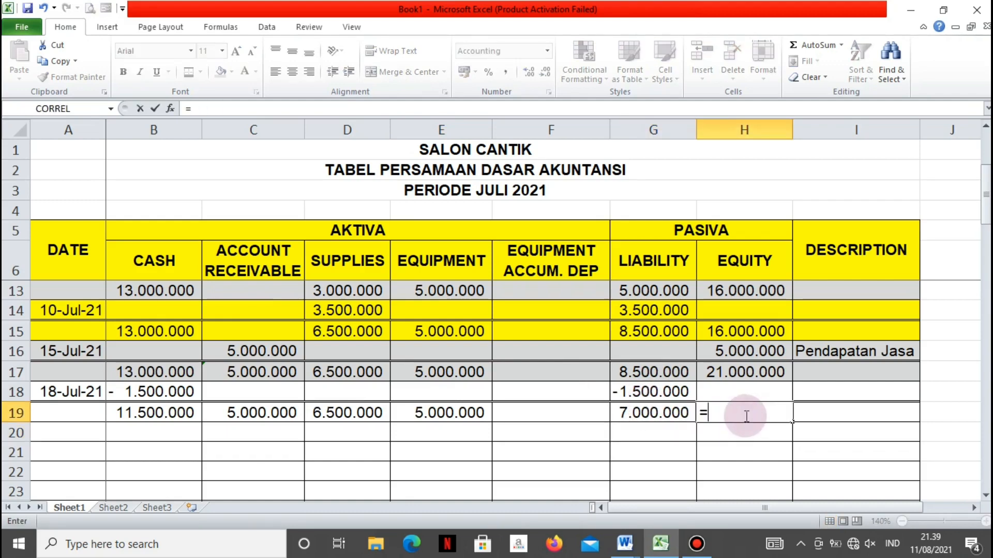
key("Up")
key("Up")
key("Return")
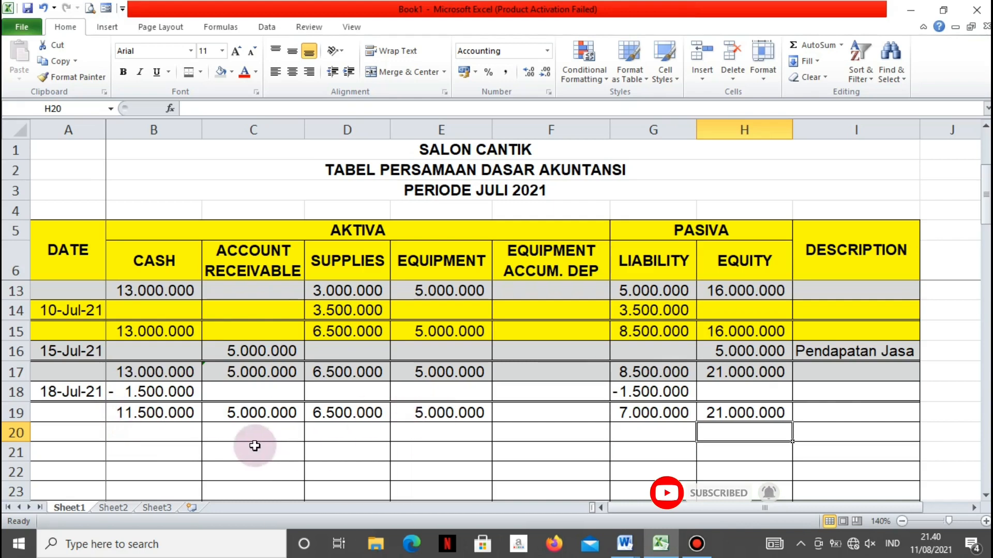
Shade the 18-Jul-21 entry and its balance row, A18:I19, with yellow fill
left_click(60, 440)
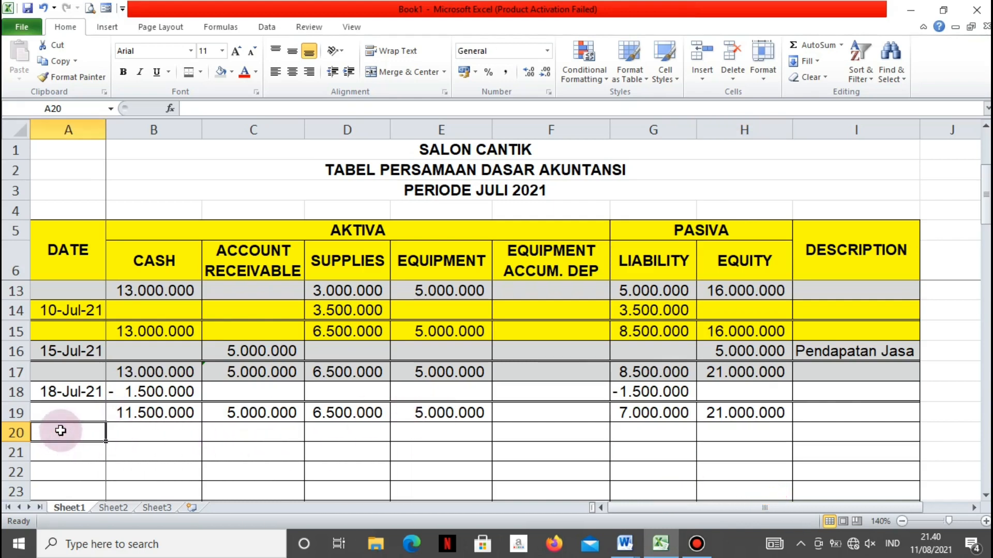
left_click_drag(60, 395, 855, 404)
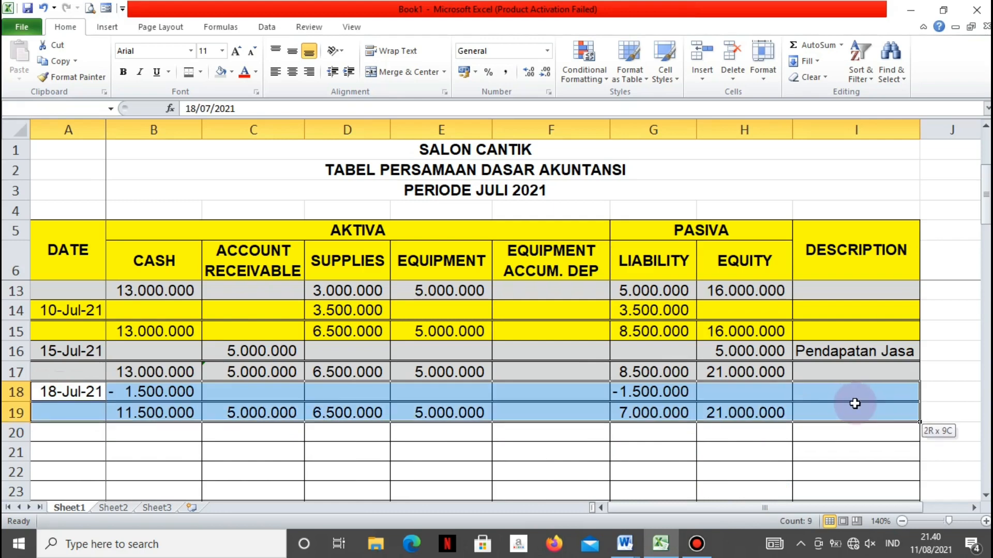
left_click(231, 72)
left_click(256, 178)
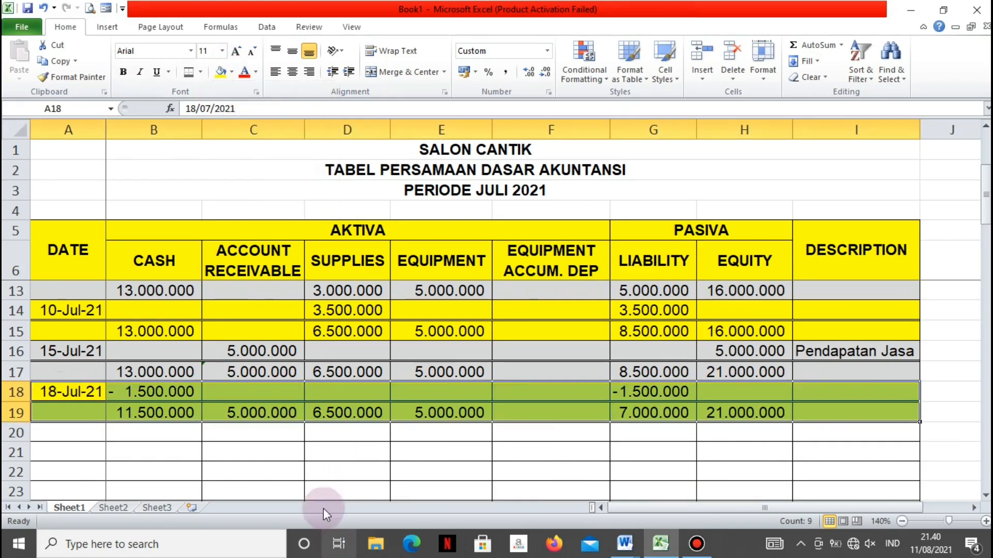
left_click(311, 460)
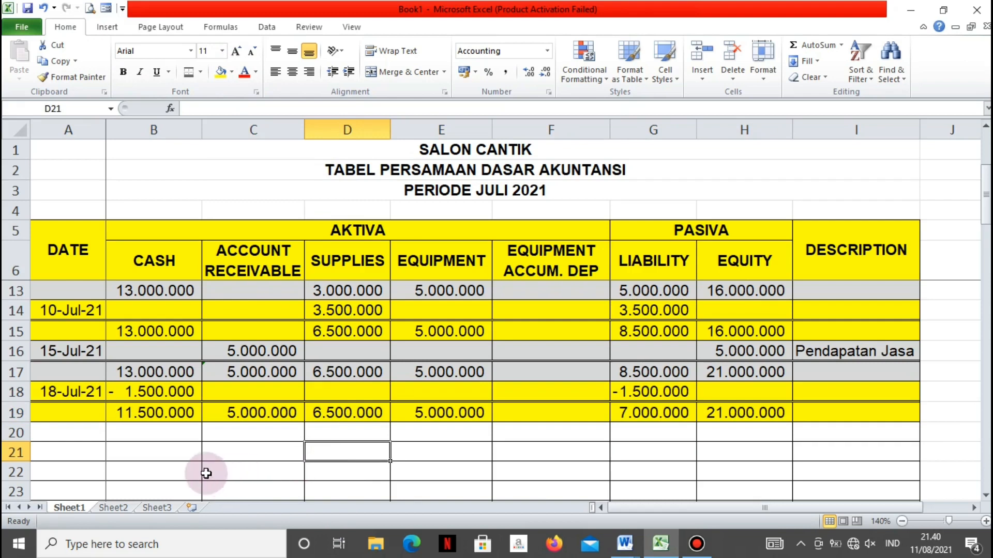
Start the next entry in row 20 with the date 20 Juli 2021 in A20 and Cash of 2000000 in B20
left_click(57, 434)
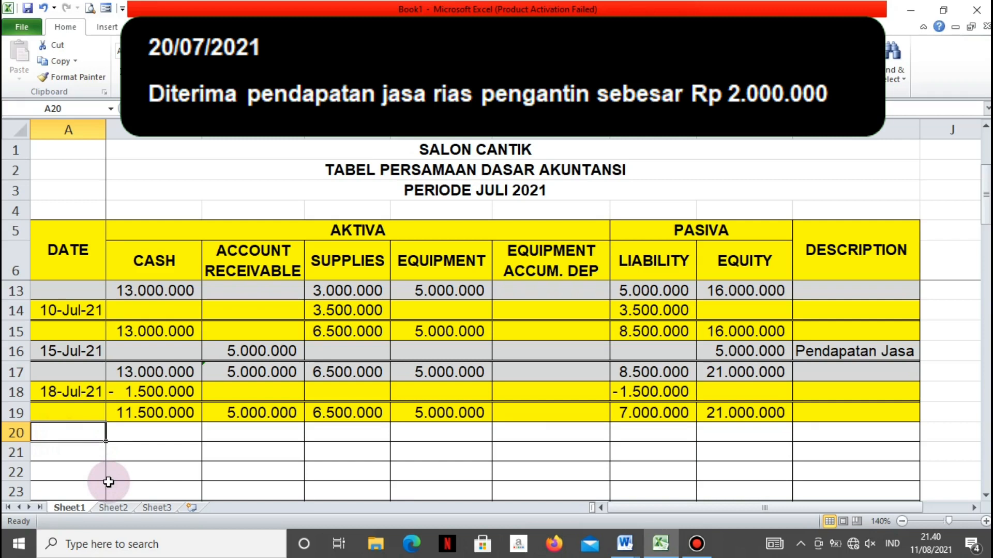
type("20")
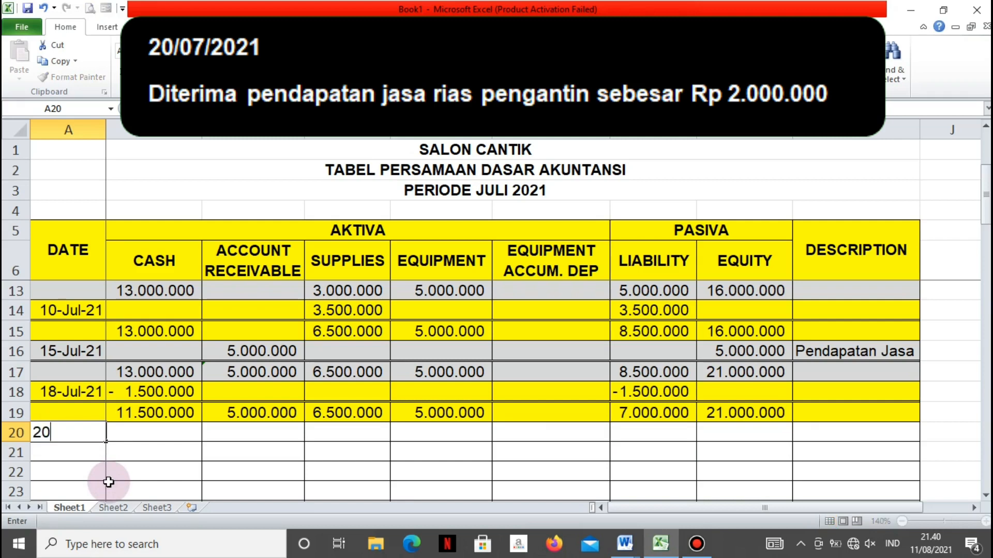
type(" Juli 2021")
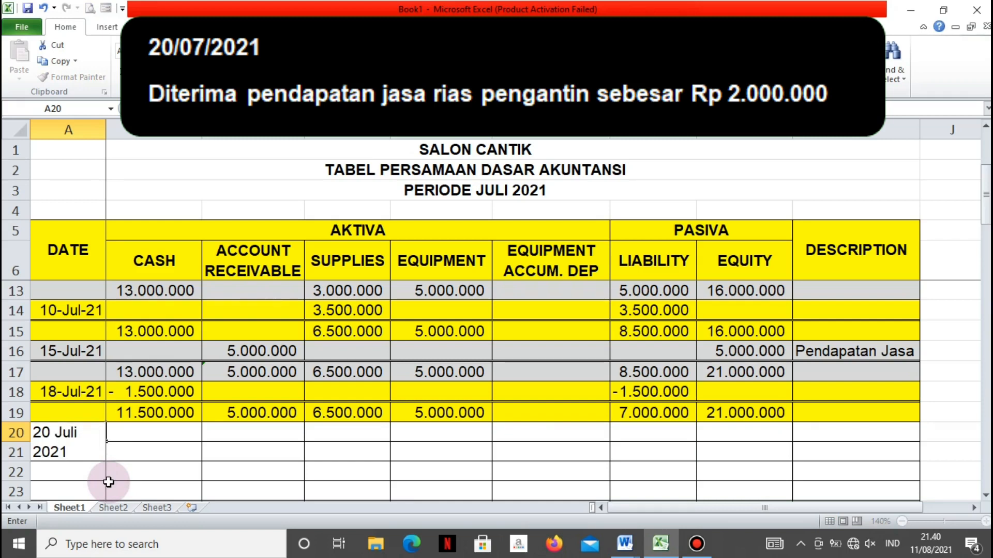
key("Tab")
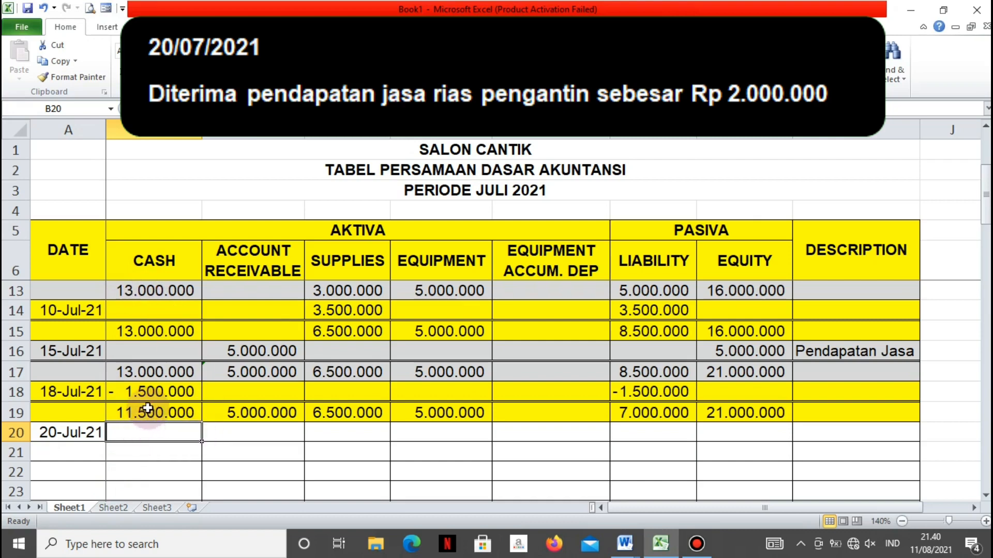
type("2.000.")
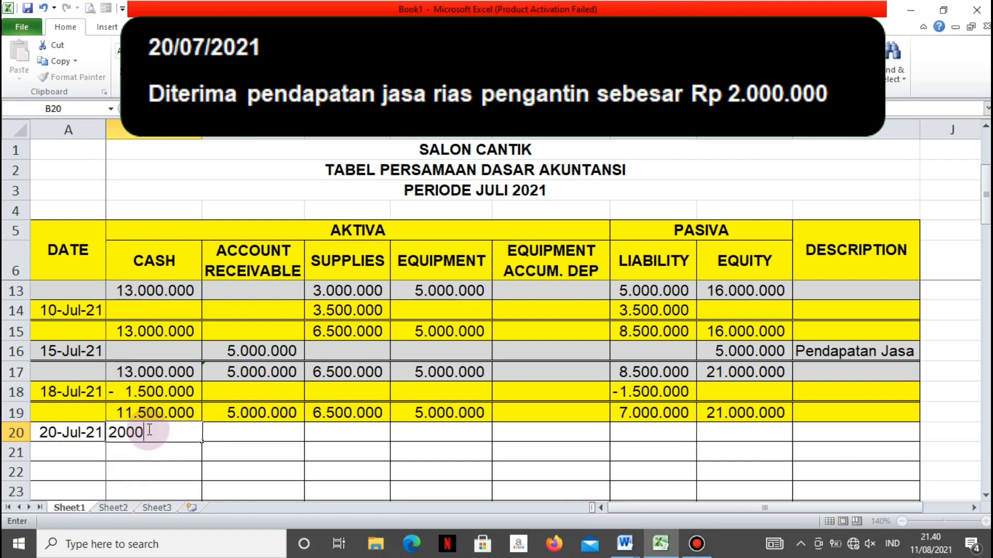
type("000")
key("Tab")
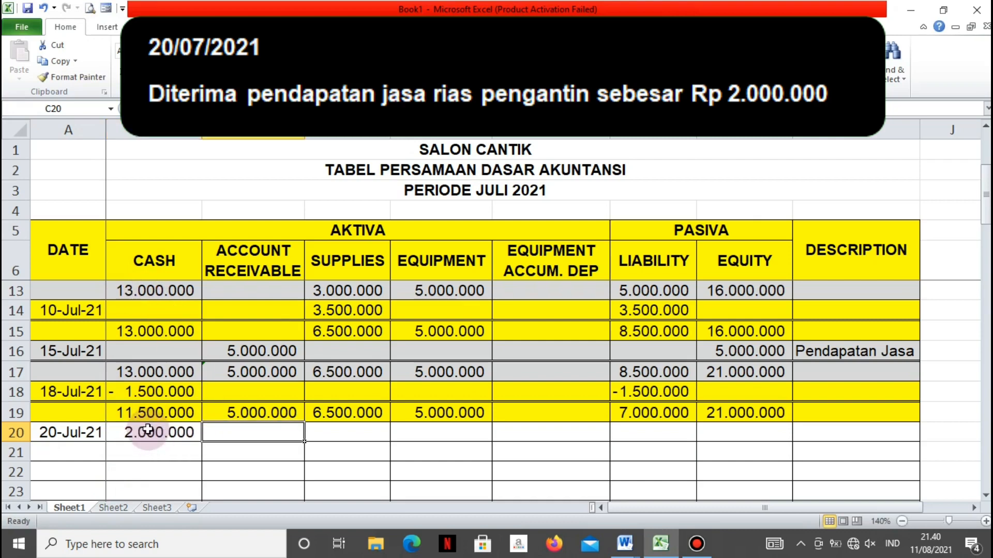
Record 2000000 in the Equity cell H20 with the description Pendapatan Jasa in I20
key("Tab")
key("Tab")
key("Tab")
key("Tab")
key("Tab")
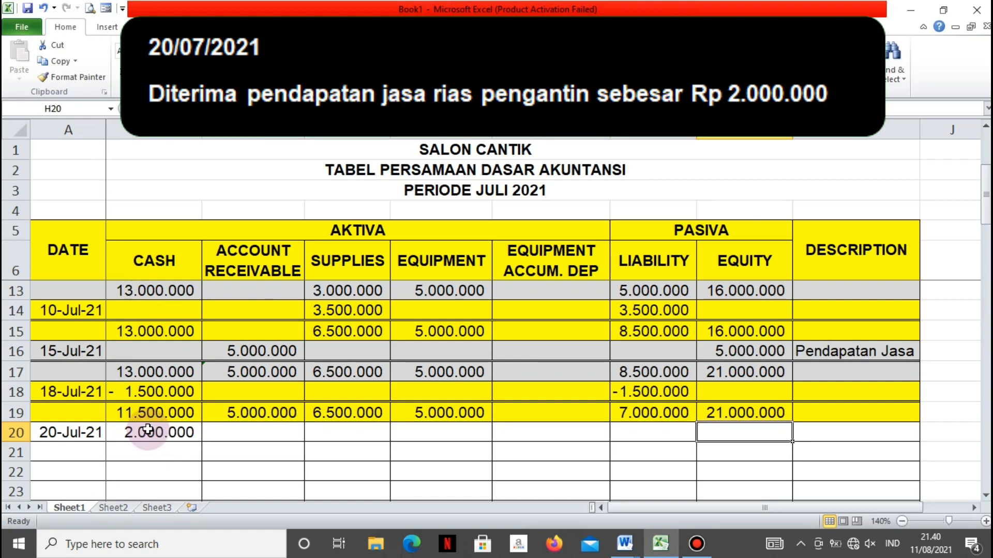
type("2000000")
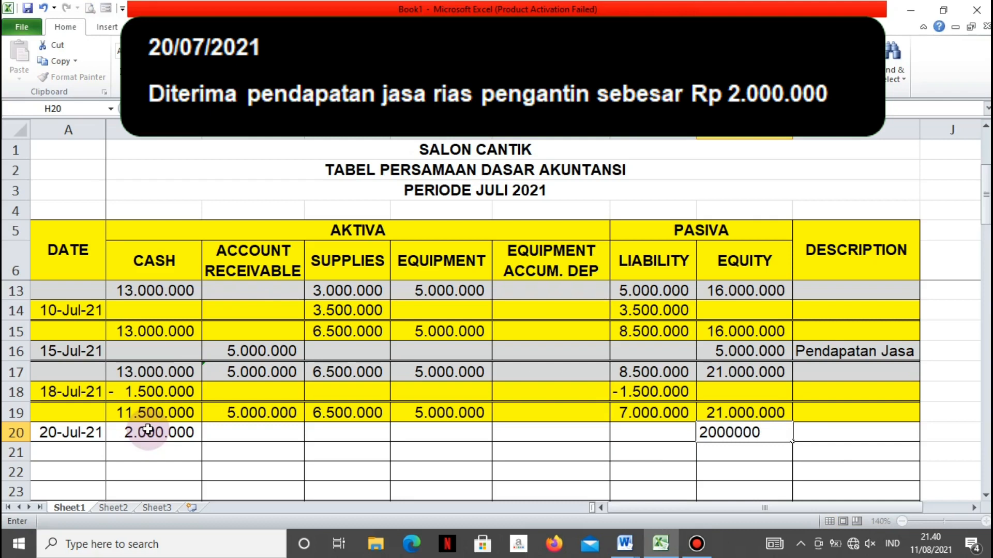
key("Tab")
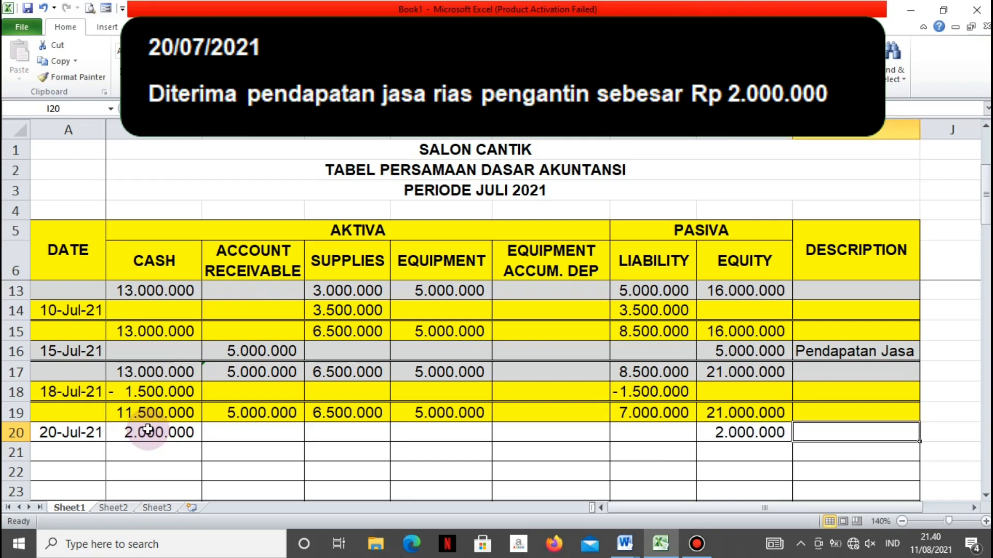
type("P")
key("Return")
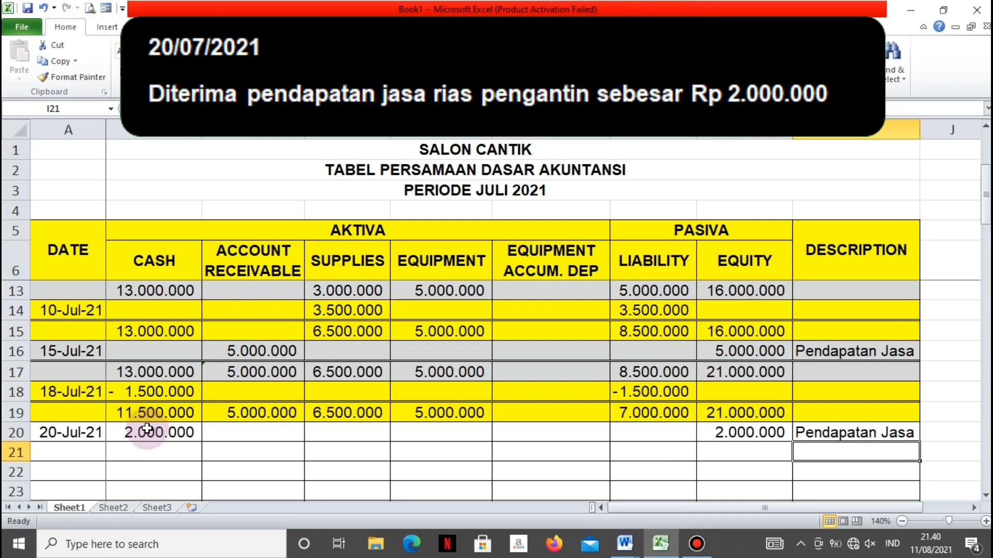
Apply a double bottom border to the 20-Jul-21 entry, A20:I20
left_click(96, 431)
left_click_drag(523, 431, 816, 433)
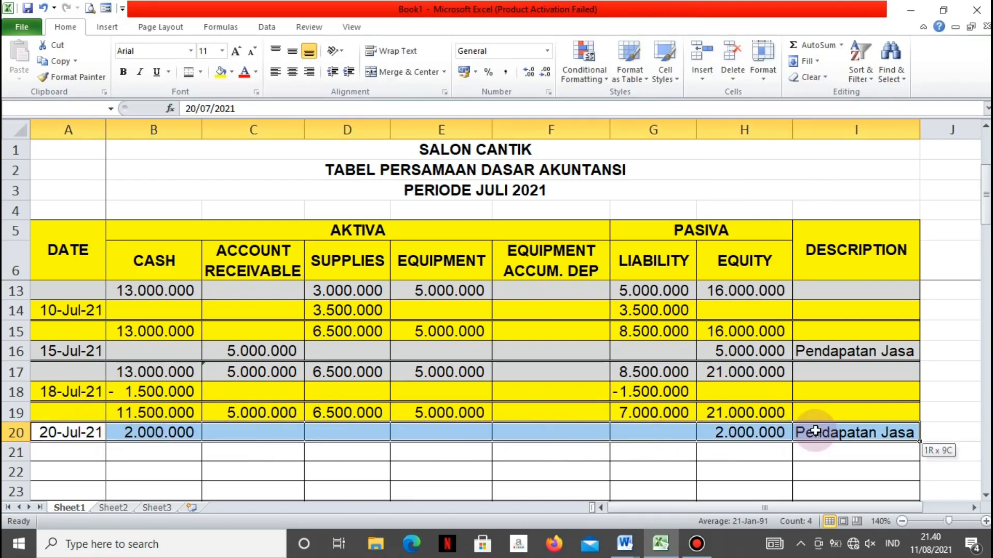
left_click(191, 70)
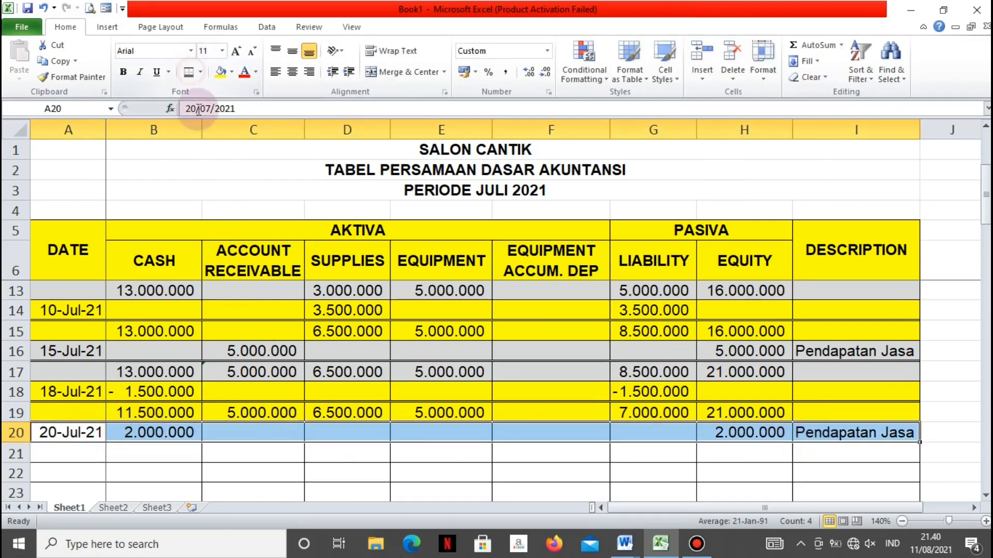
Calculate the new Cash balance in B21 with the formula =B20+B19
left_click(163, 451)
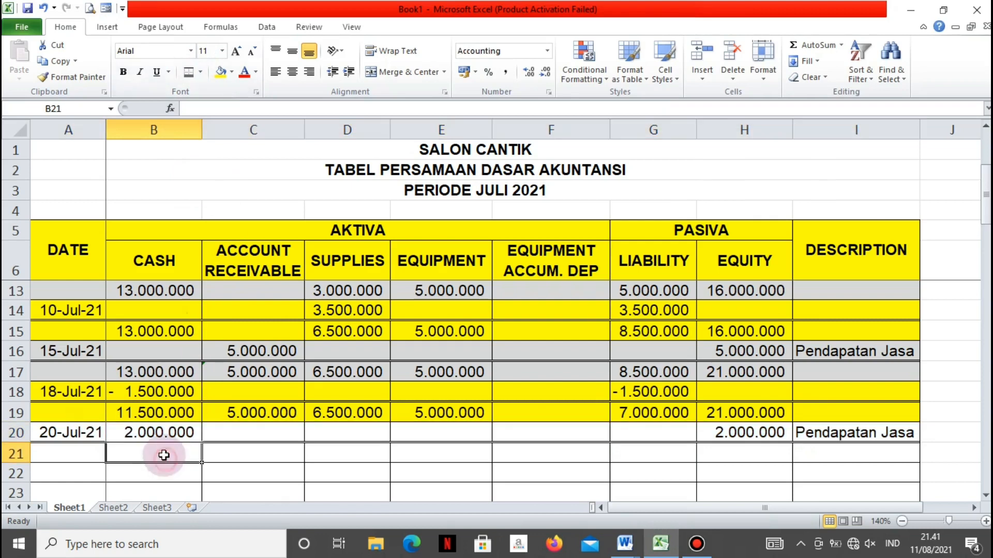
type("=")
left_click(141, 440)
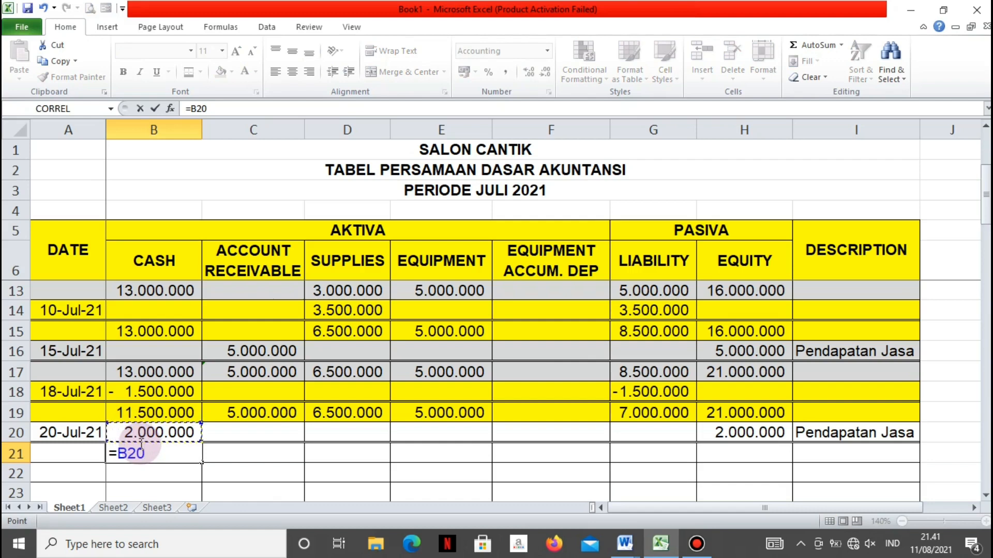
type("+")
key("Up")
key("Up")
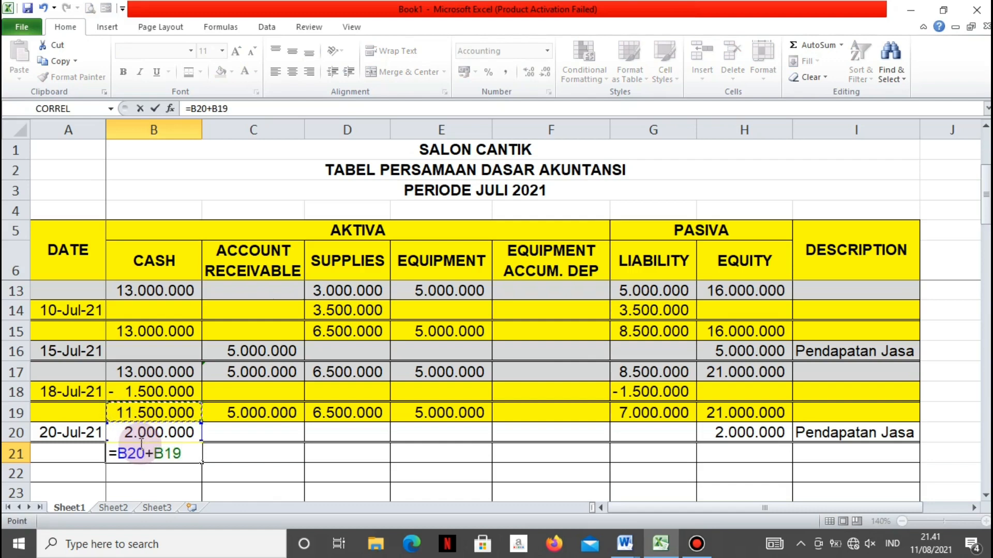
key("Return")
Carry the Account Receivable and Supplies balances down to C21 and D21 with the formulas =C19 and =D19
left_click(222, 453)
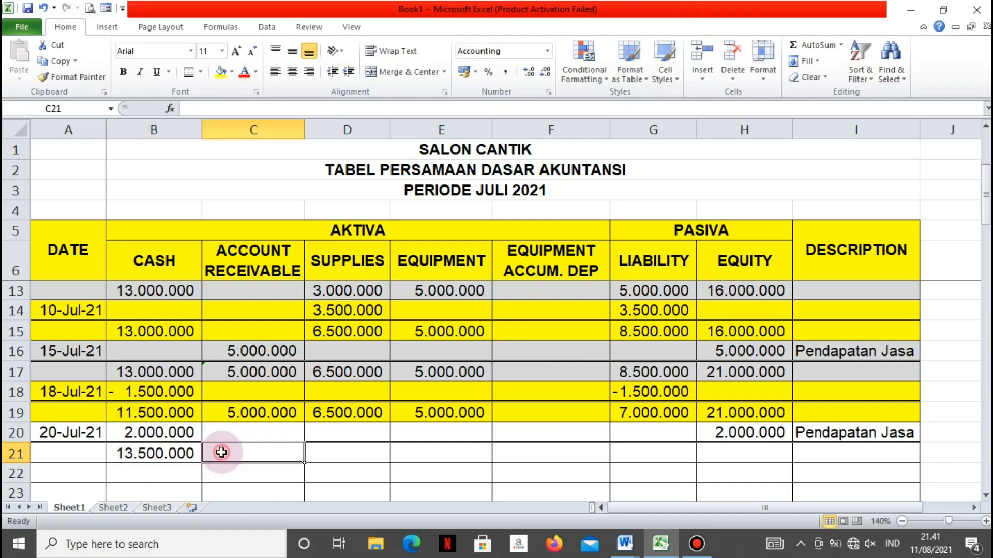
type("=")
key("Up")
key("Up")
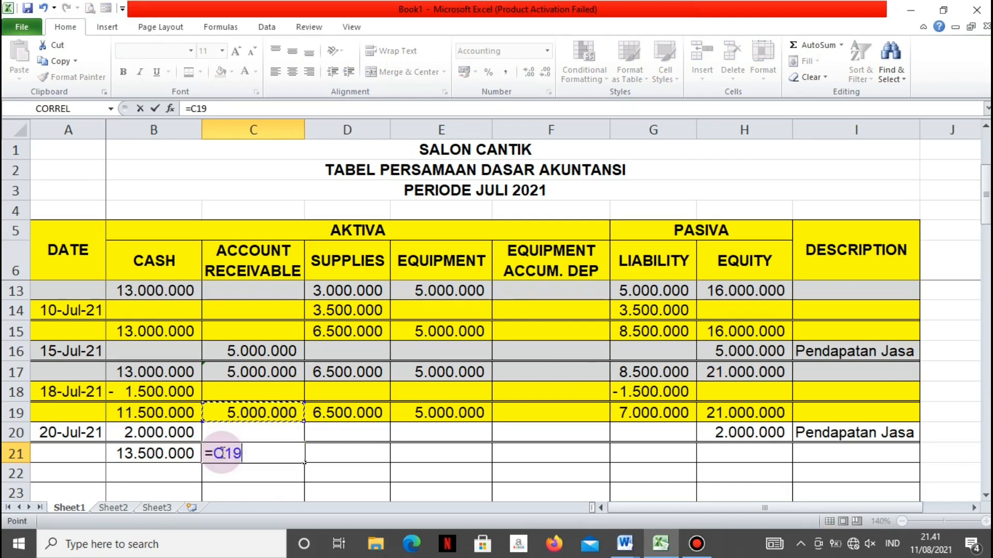
key("Return")
key("Up")
key("Right")
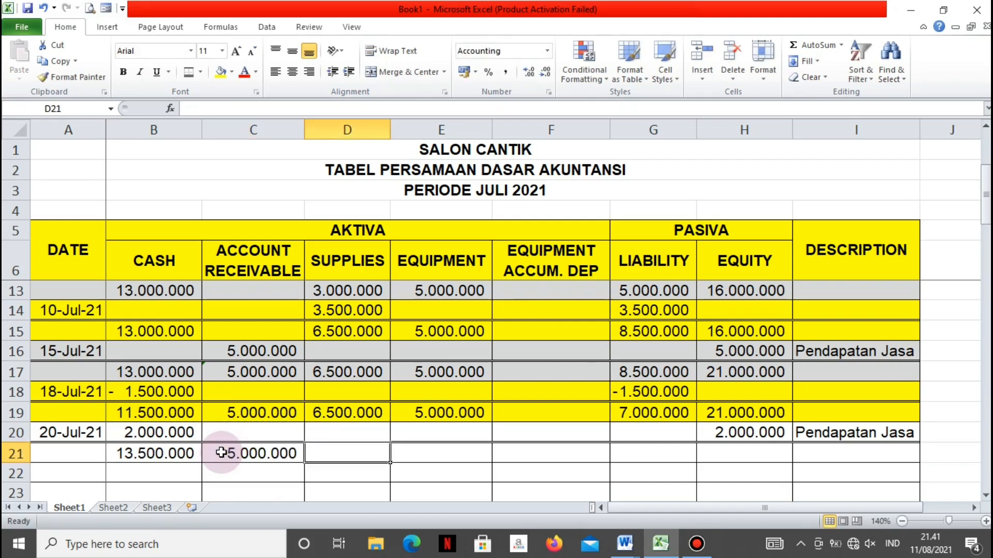
type("=")
key("Up")
key("Up")
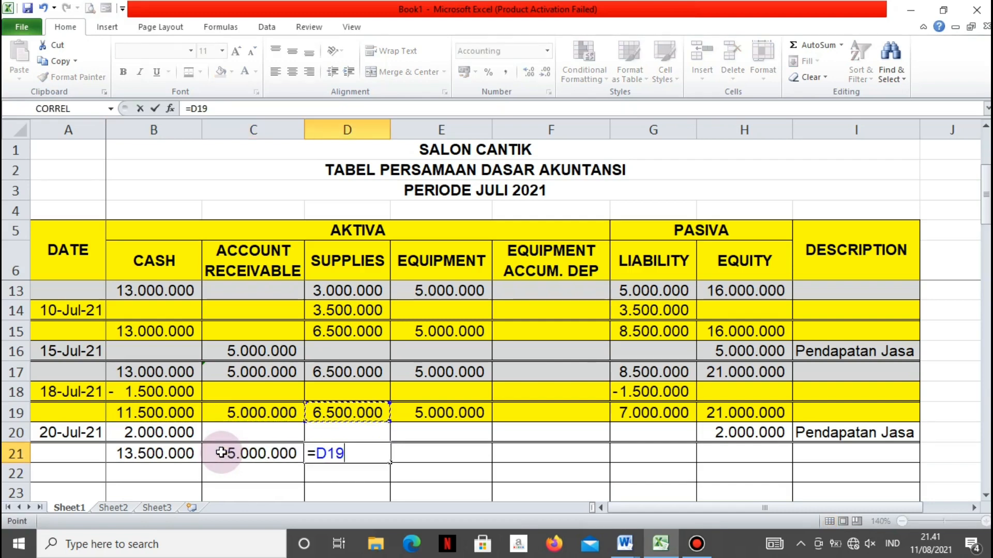
key("Return")
Carry the Equipment balance down to E21 with the formula =E19
key("Right")
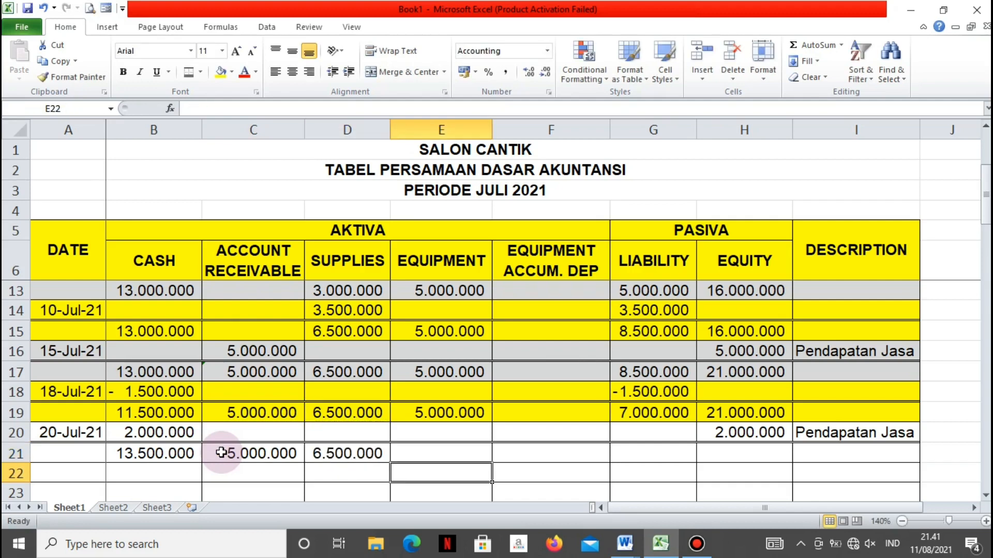
key("Up")
type("=")
key("Up")
key("Up")
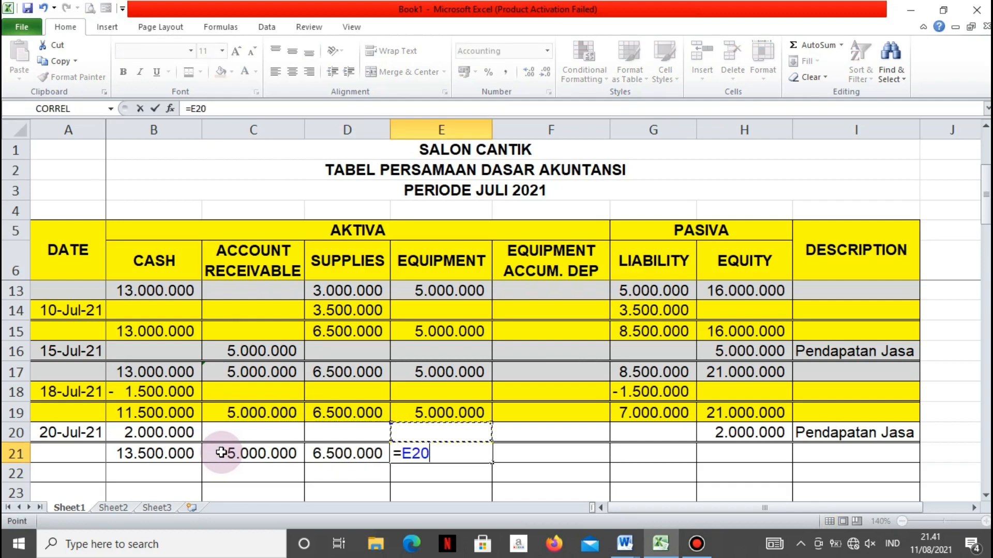
key("Return")
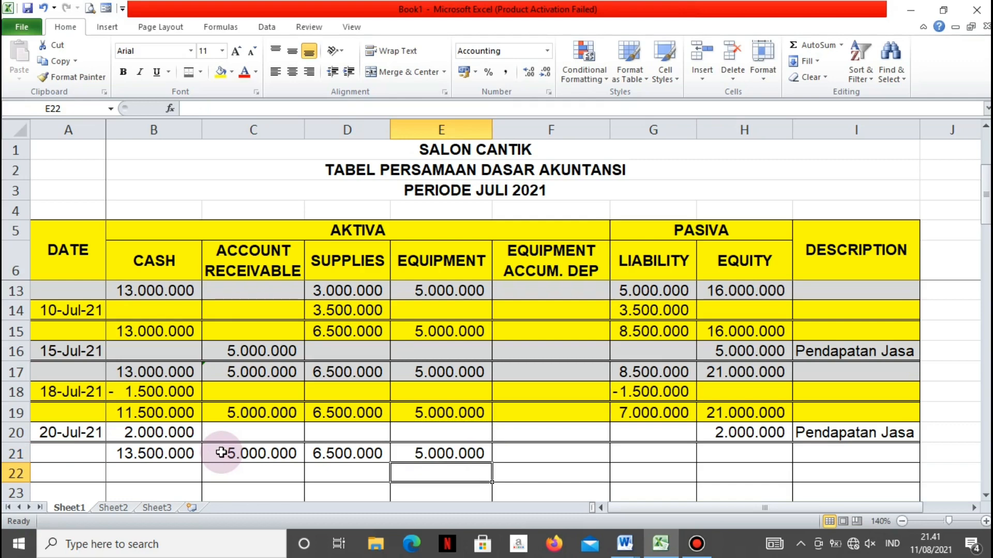
Carry the Liability balance down to G21 with the formula =G19
key("Up")
key("Right")
key("Right")
type("=")
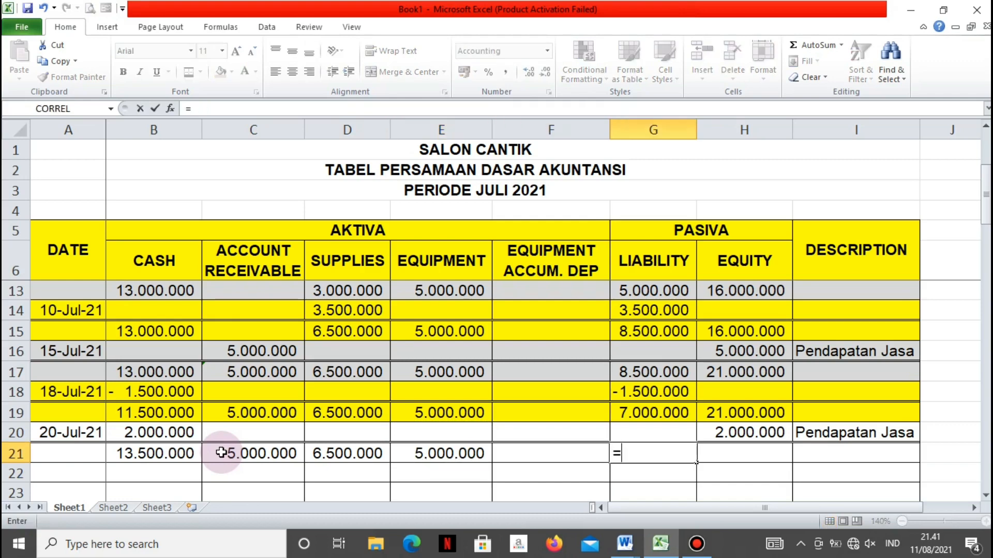
key("Up")
key("Up")
key("Return")
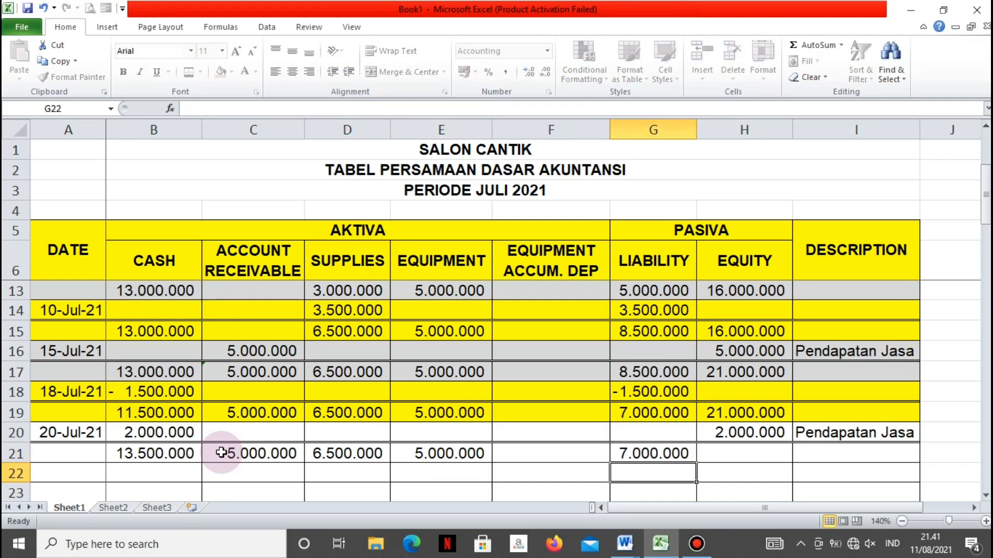
Calculate the new Equity balance in H21 with the formula =H20+H19
key("Up")
key("Right")
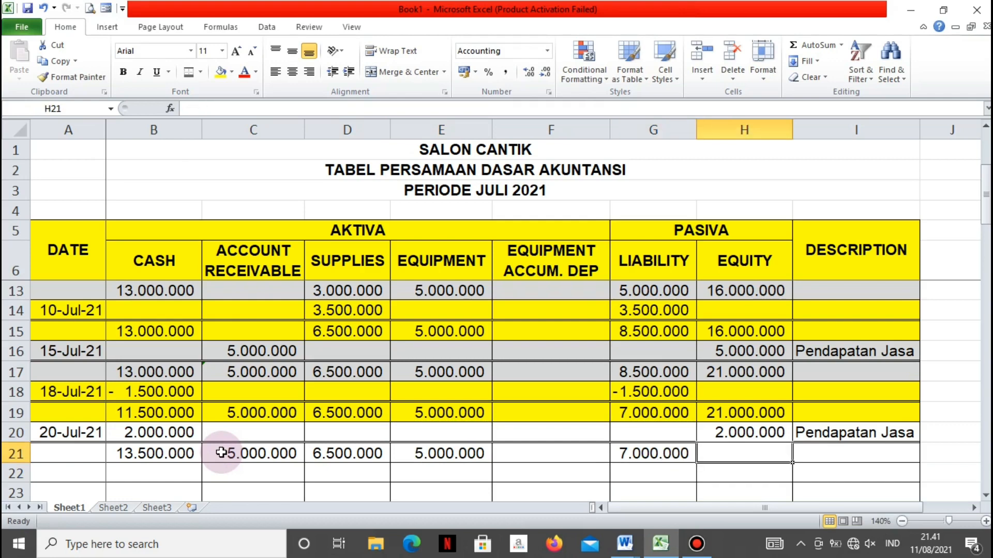
type("=")
key("Up")
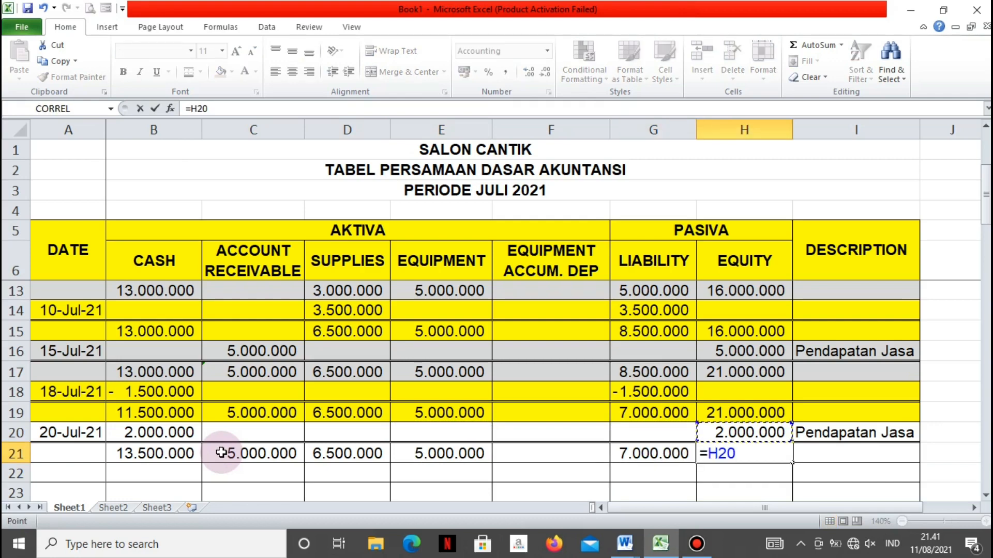
type("+")
key("Up")
key("Up")
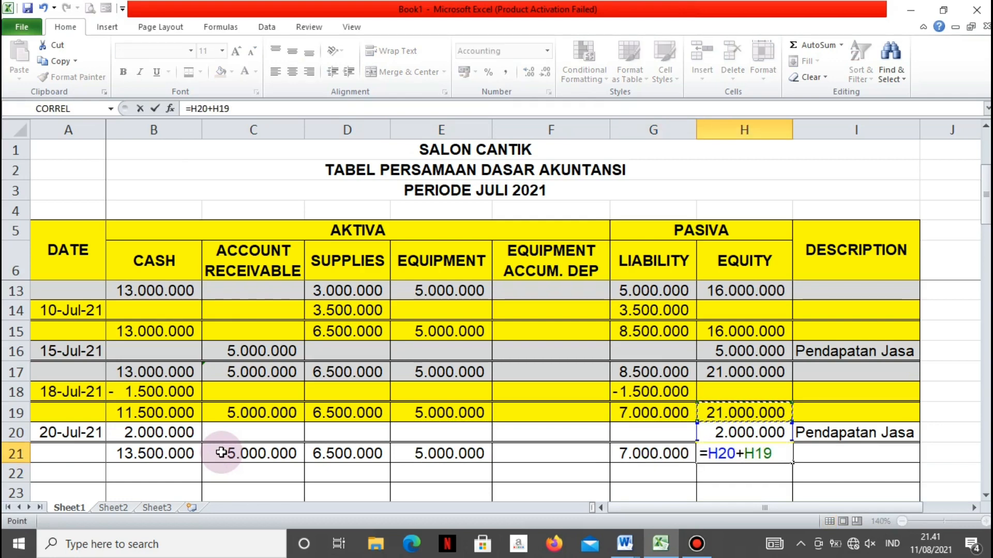
key("Return")
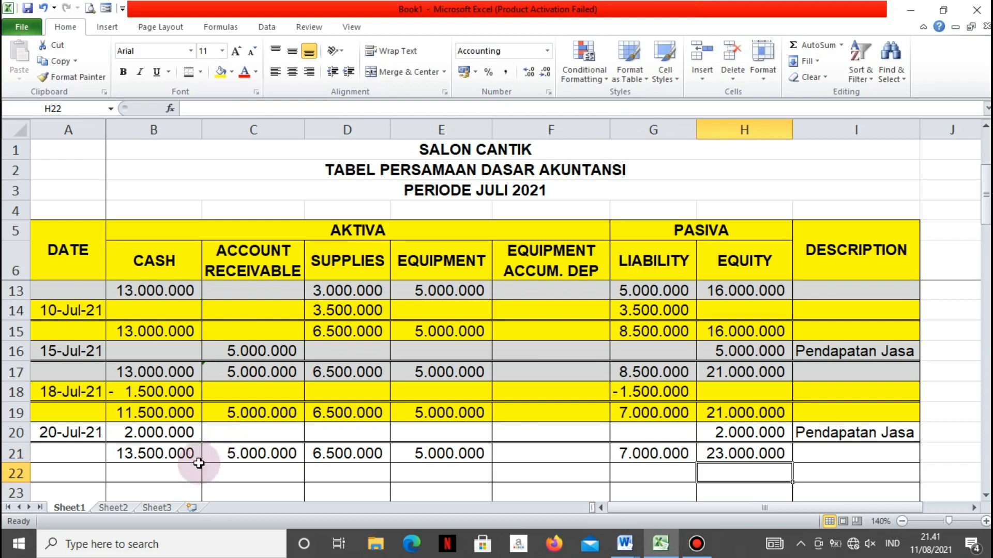
Shade the 20 July service income entry and its balance row, A20:I21, light gray
left_click_drag(67, 432, 827, 449)
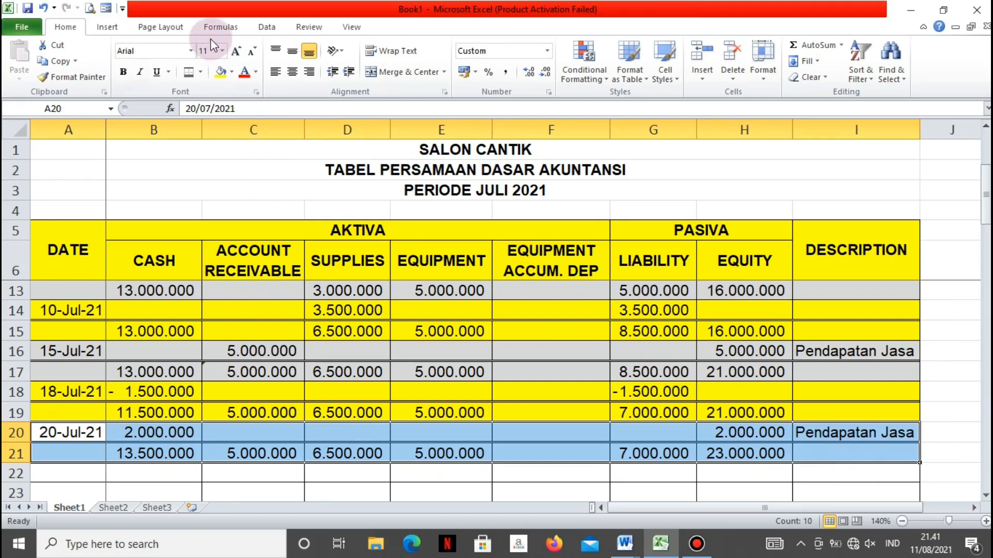
left_click(233, 75)
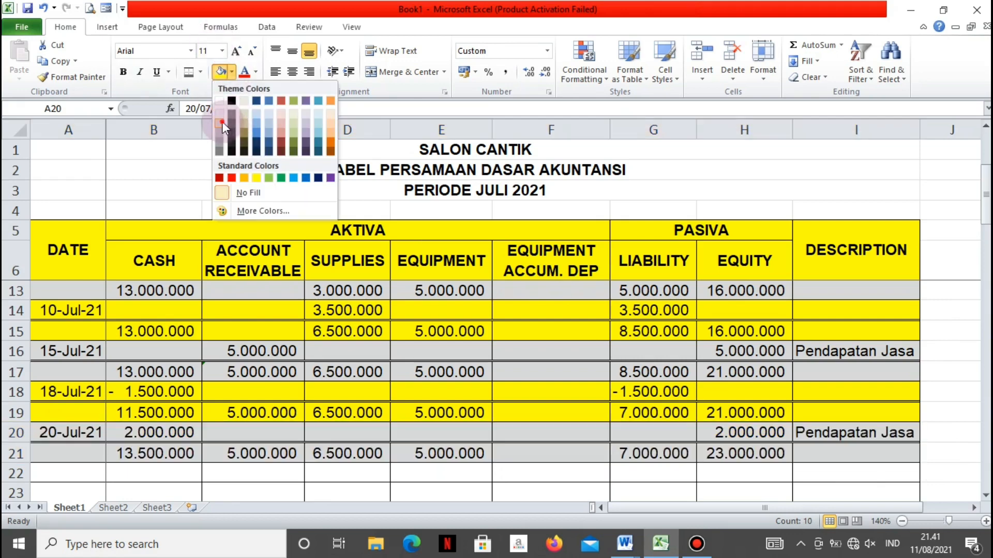
left_click(232, 167)
left_click(163, 489)
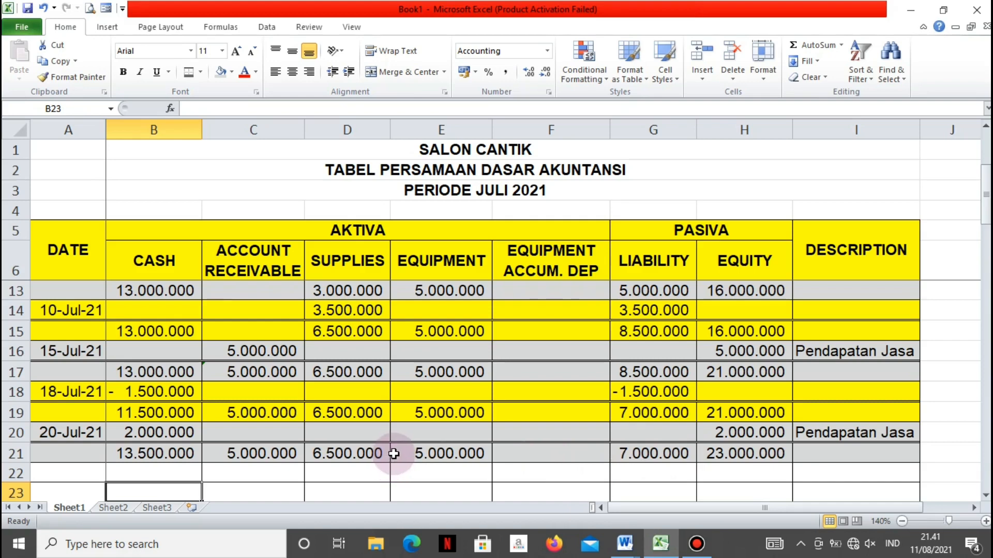
Enter the date 20 Juli 2021 in A22 for the utilities payment
left_click(99, 477)
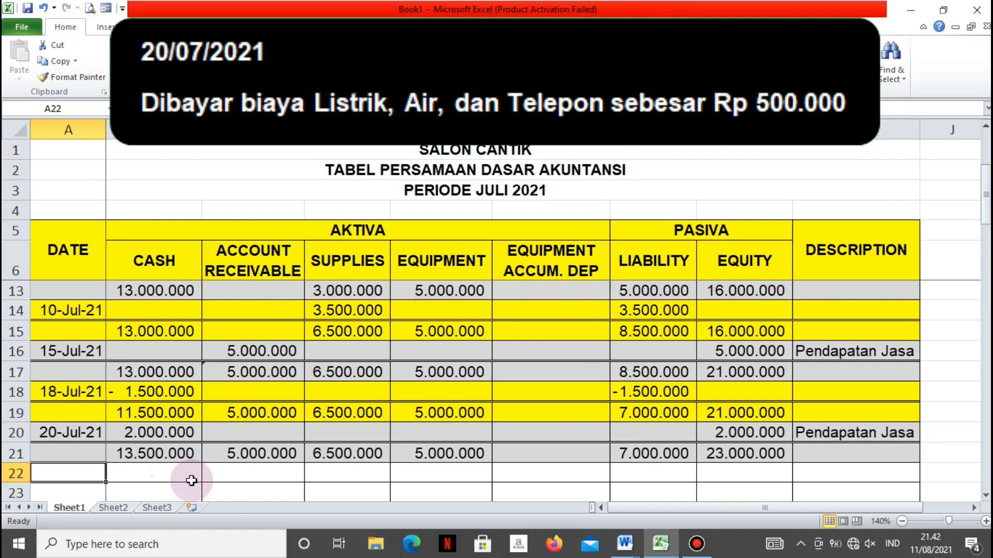
type("20")
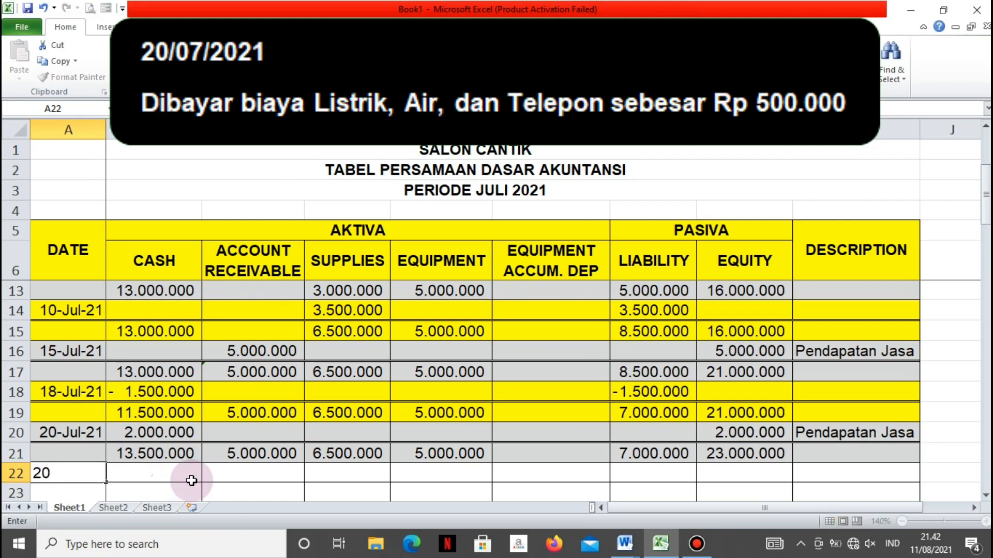
type(" Juli 2021")
left_click(191, 481)
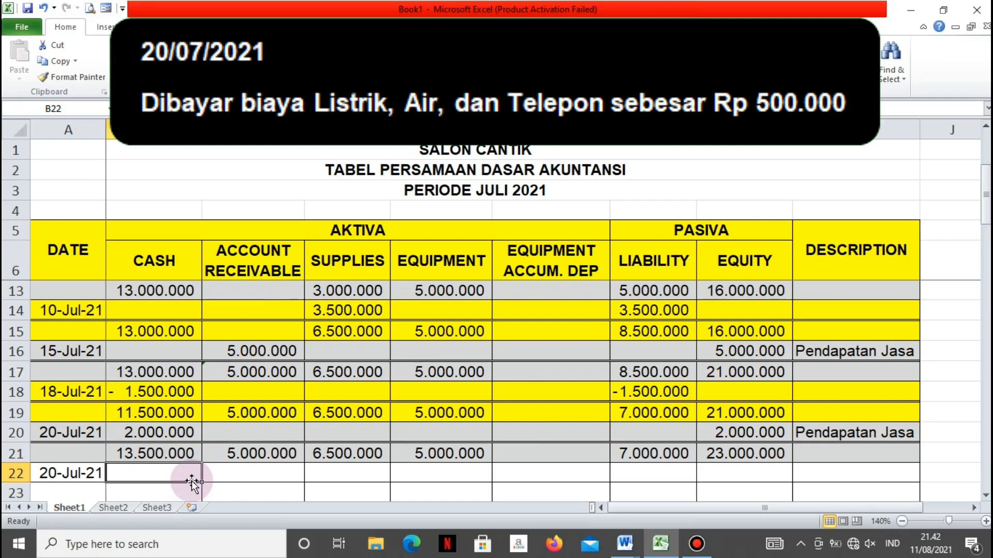
Record the utilities payment as -500000 under Cash in B22 and -500000 under Equity in H22
type("5")
key("BackSpace")
type("-")
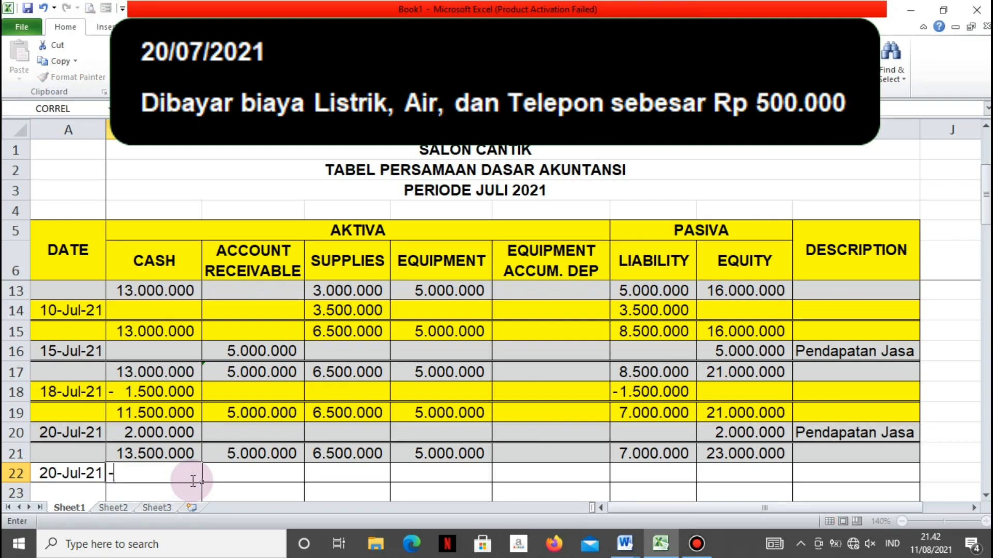
type("500000")
key("Tab")
key("Tab")
key("Tab")
key("Tab")
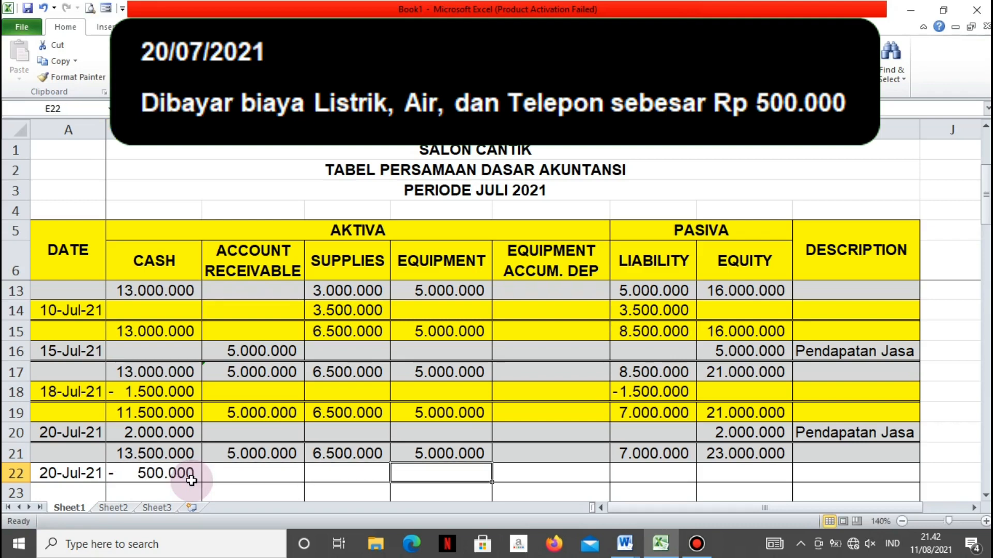
key("Tab")
key("Tab")
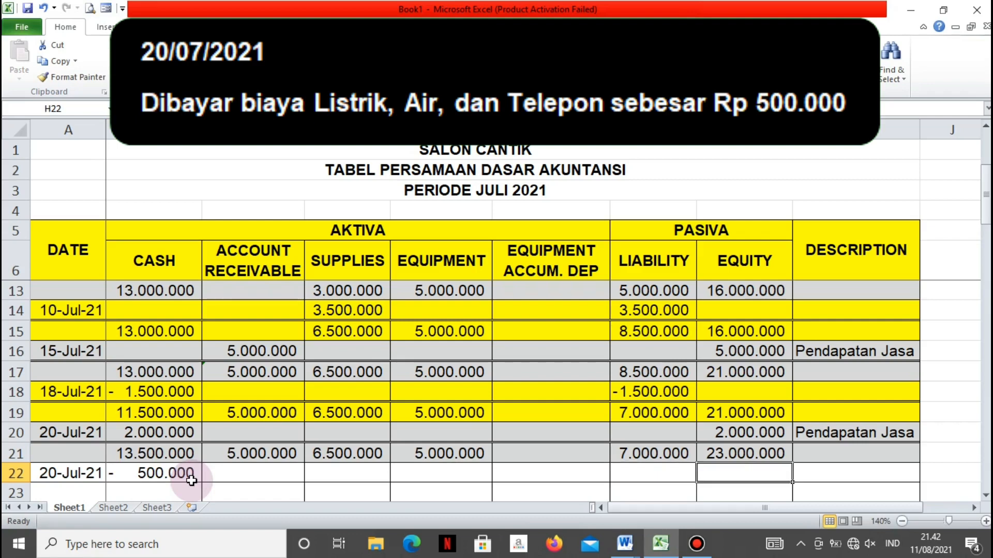
type("-500000")
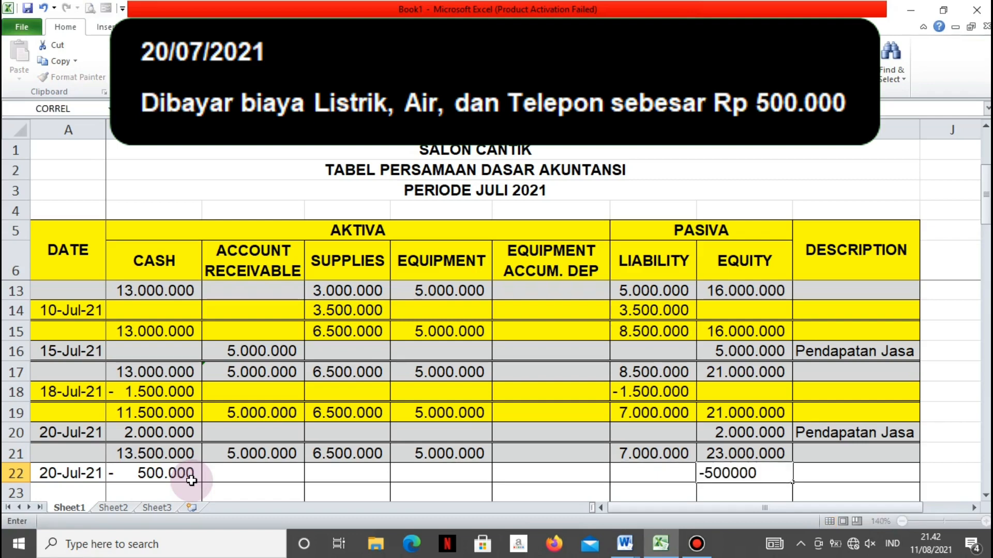
key("Tab")
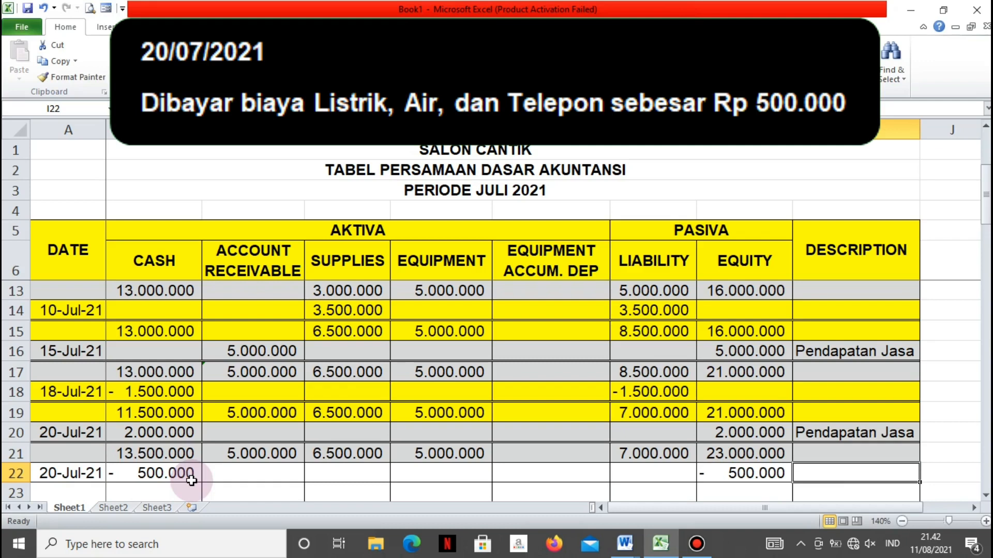
Describe the entry as Beban LAT in I22 and add a double bottom border below A22:I22
type("Beban ")
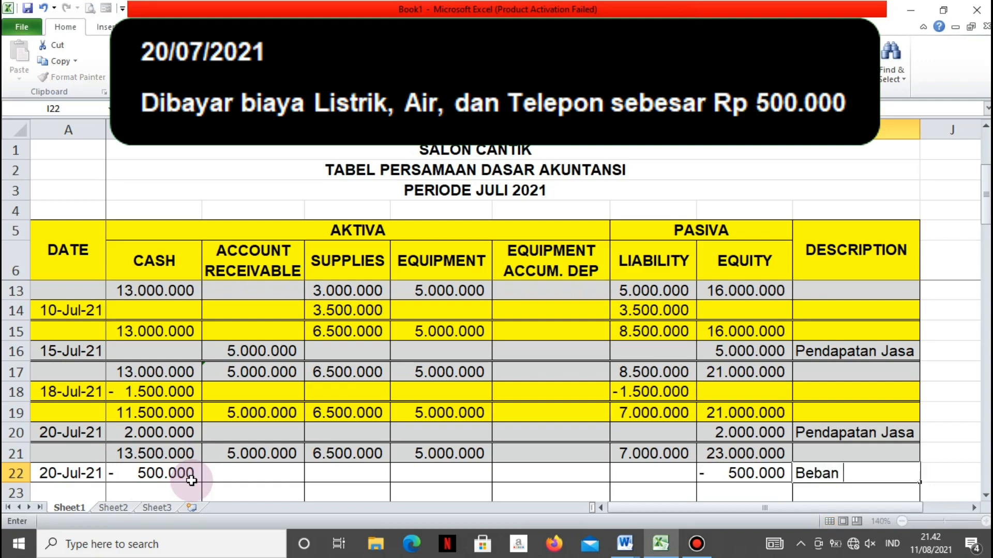
type("LAT")
key("Return")
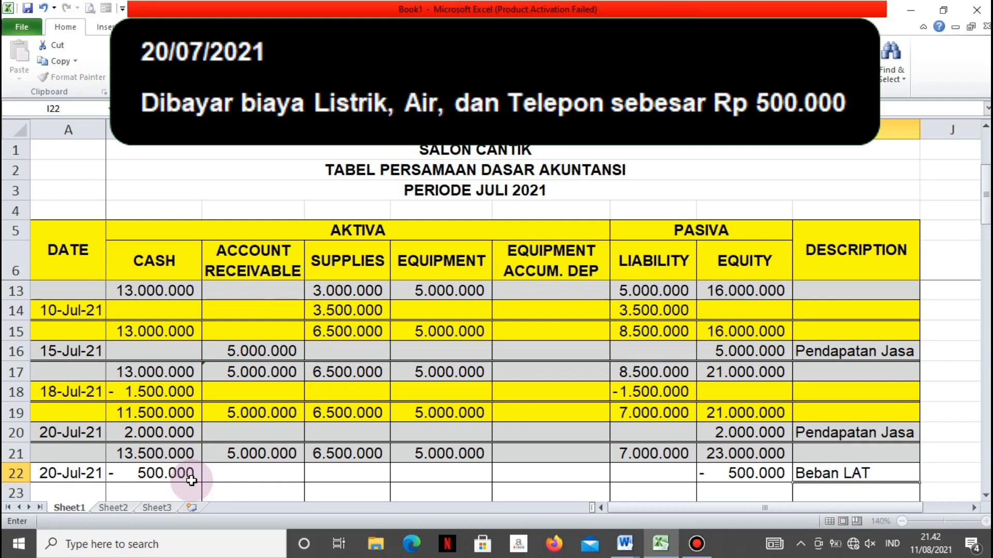
key("Return")
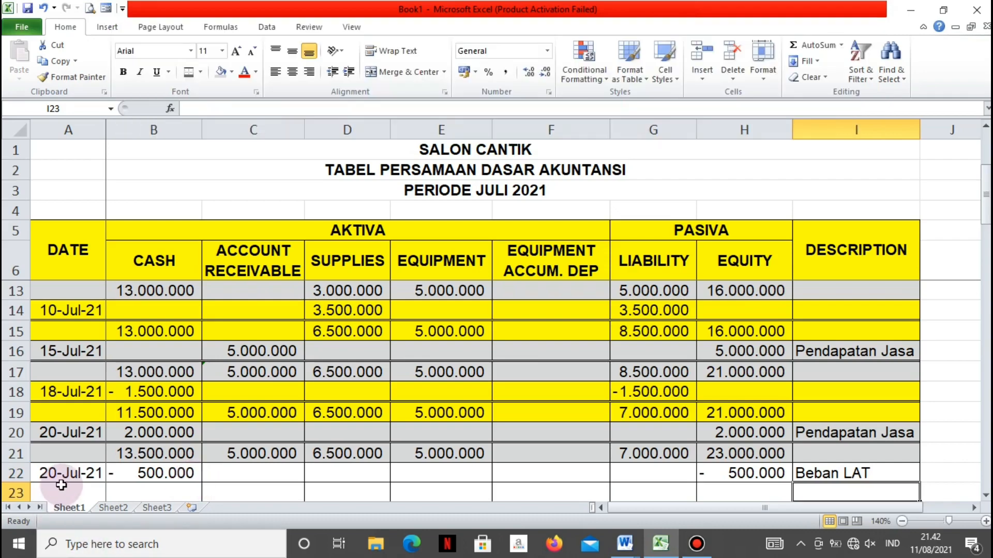
left_click(77, 473)
left_click_drag(111, 483, 901, 476)
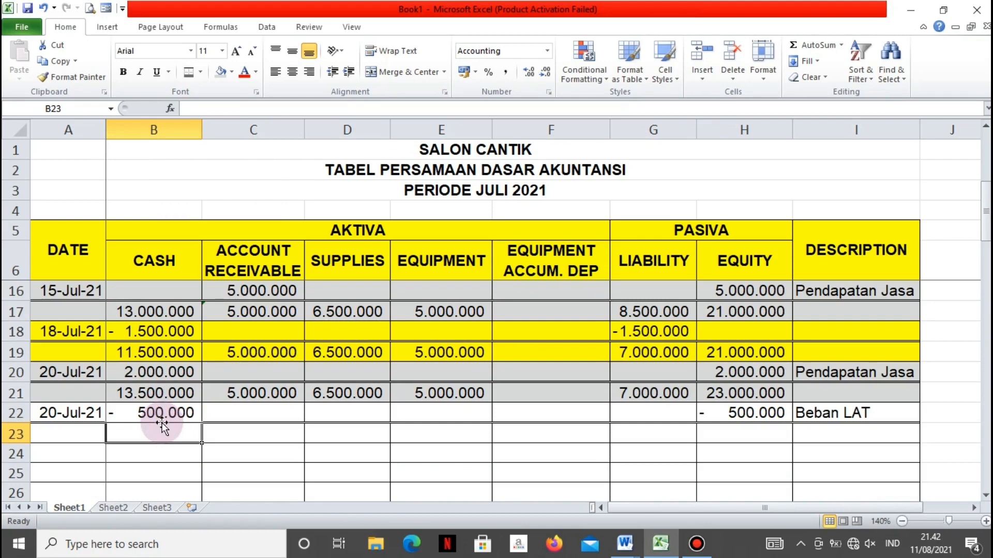
Enter 13000000 as the Cash balance in B23
type("13.000.00")
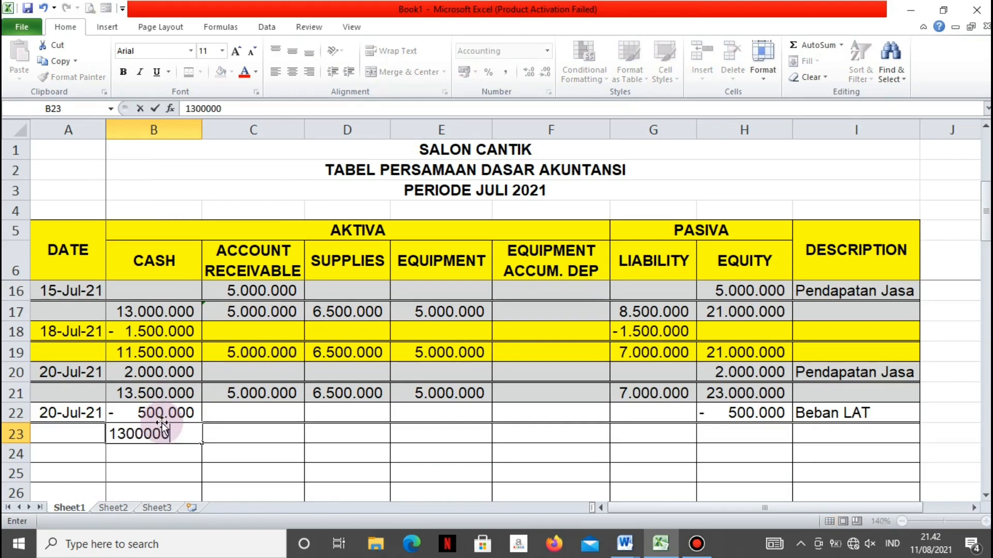
type("0")
key("Tab")
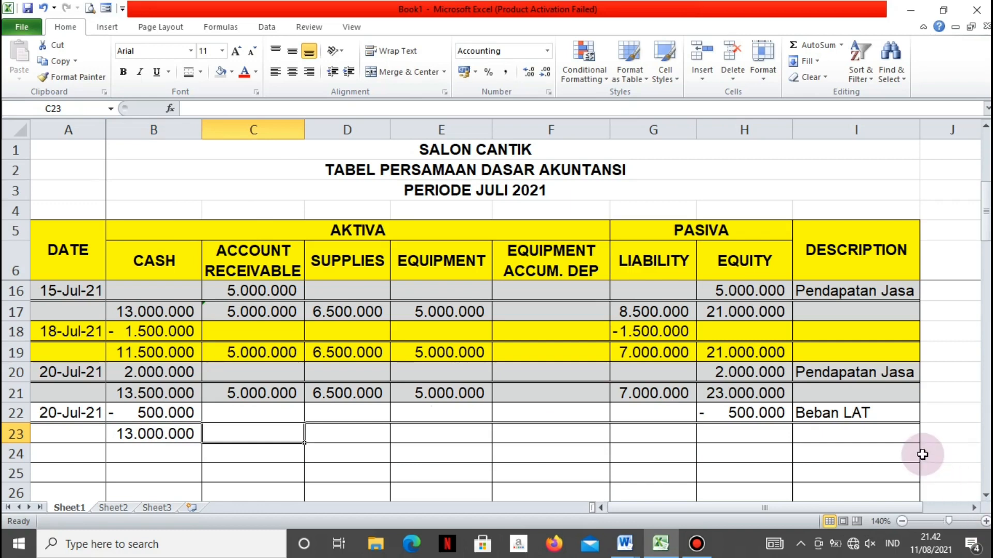
Carry the Account Receivable and Supplies balances down to C23 and D23 with the formulas =C21 and =D21
type("=C21")
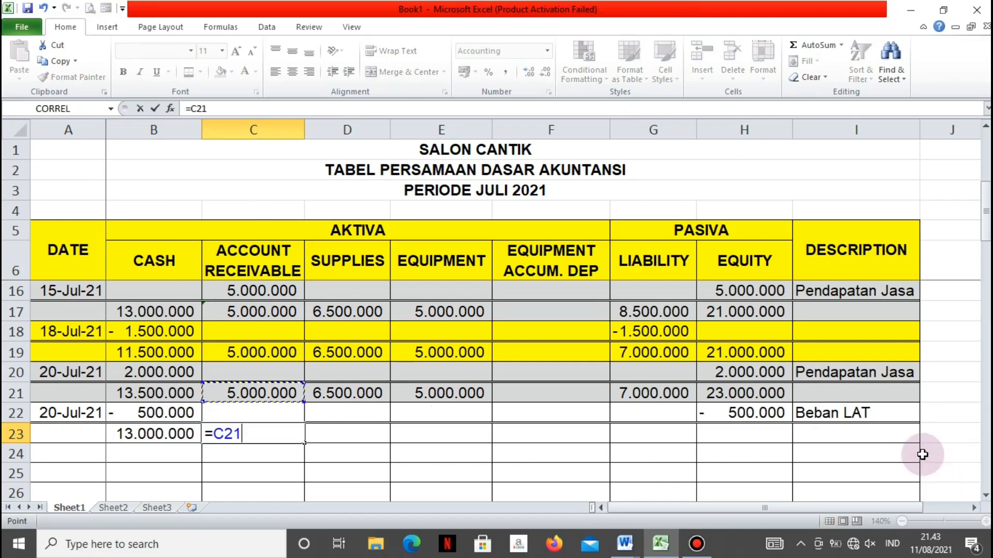
key("Return")
key("Up")
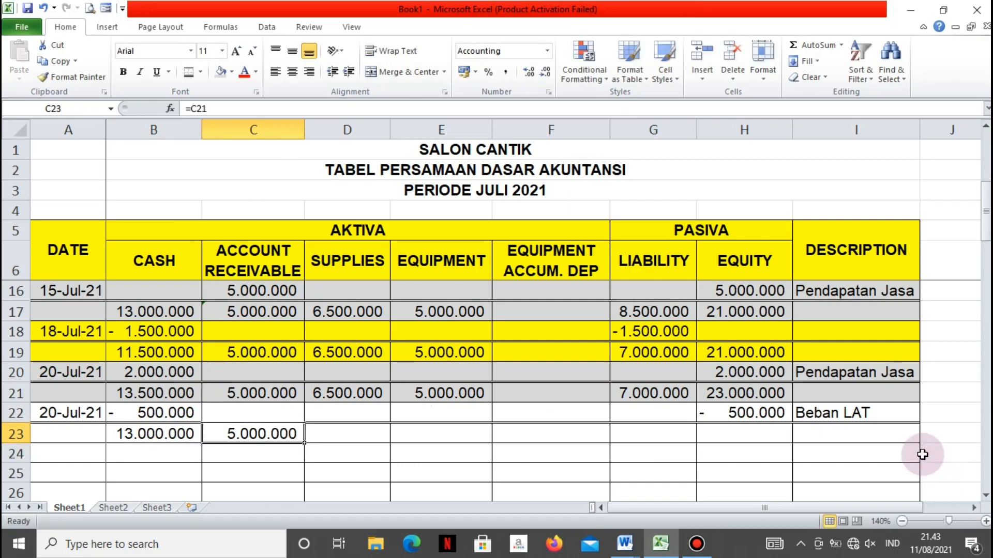
key("Right")
type("=")
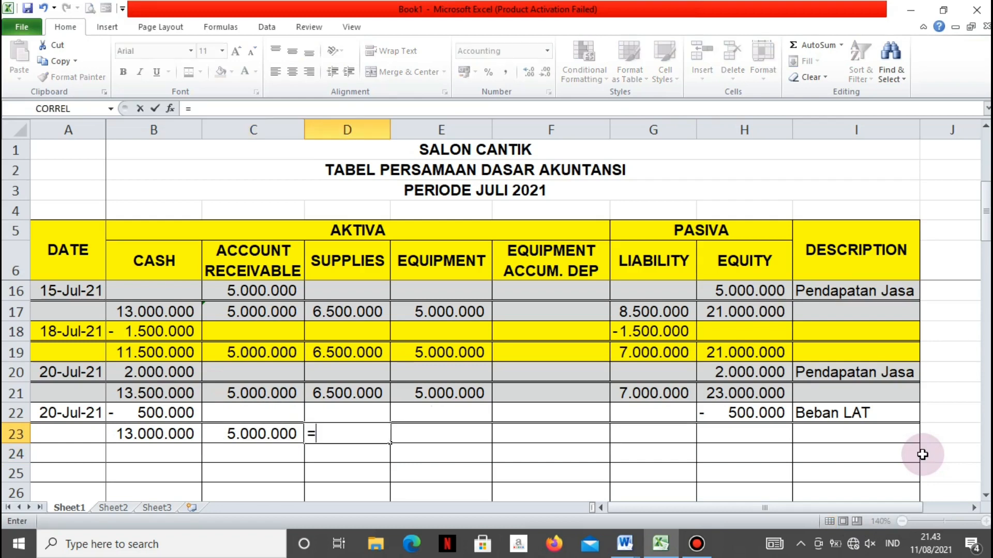
key("Up")
key("Up")
key("Return")
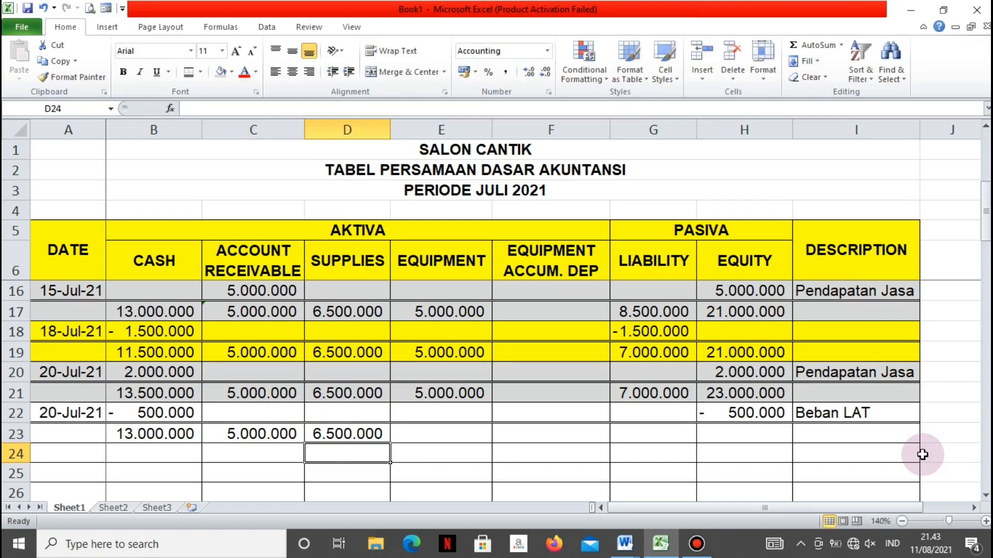
Carry the Equipment balance down to E23 with the formula =E21
key("Right")
key("Up")
type("=")
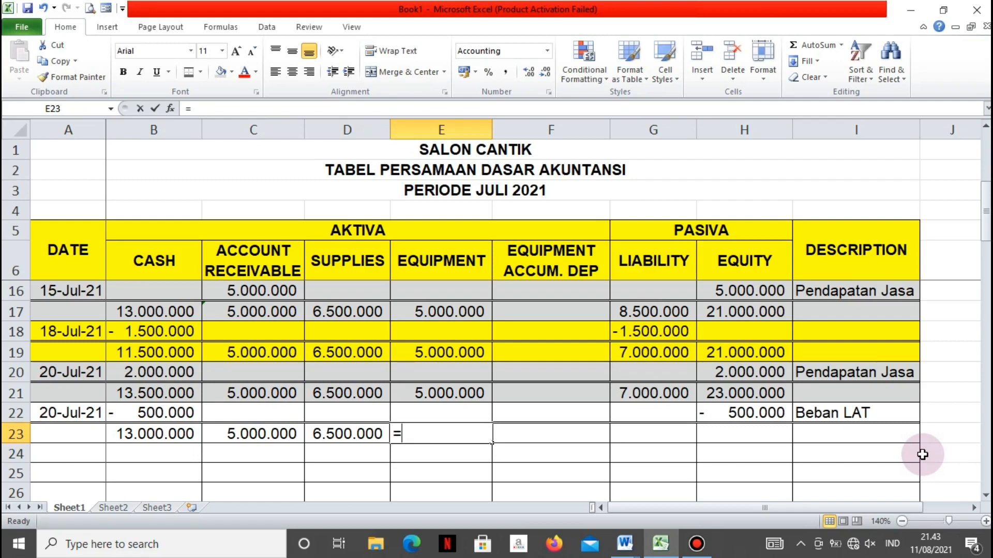
key("Up")
key("Up")
key("Return")
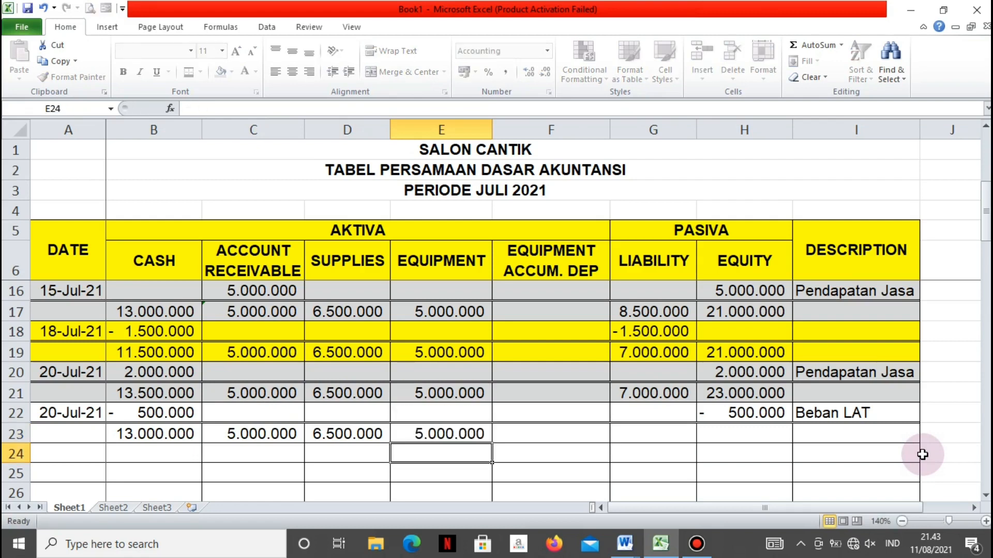
Carry the Liability balance down to G23 with the formula =G21
key("Up")
key("Right")
key("Right")
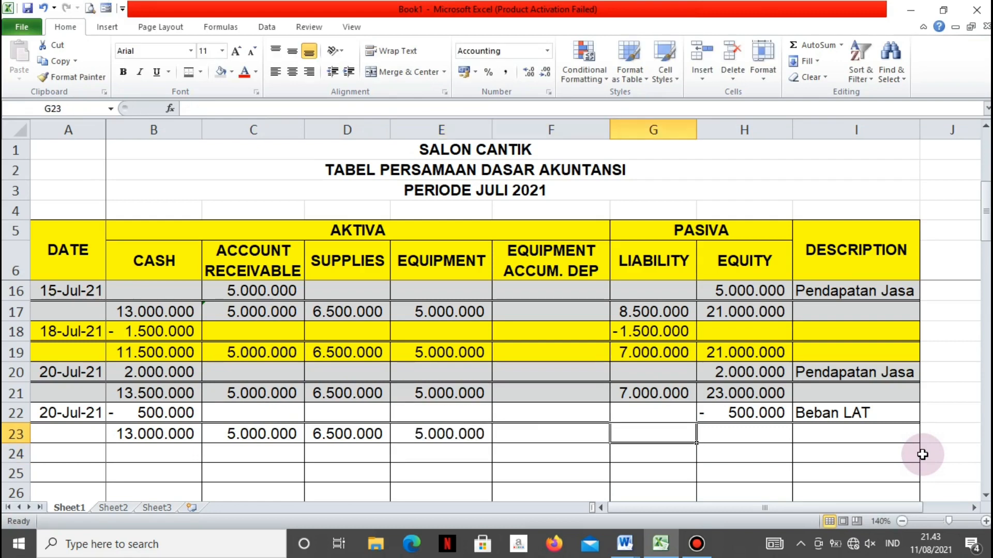
type("=")
key("Up")
Enter 22500000 as the Equity balance in H23
key("Up")
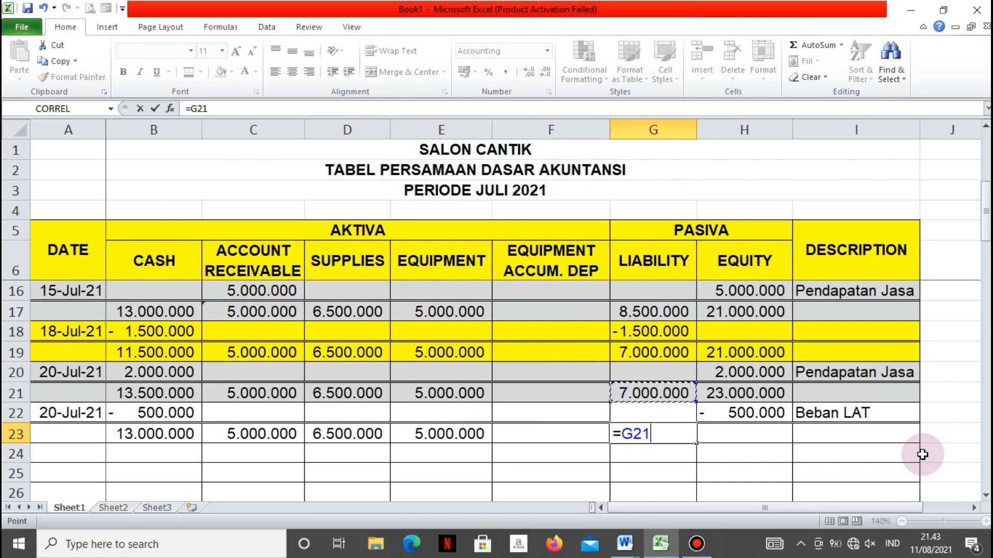
key("Return")
key("Right")
key("Up")
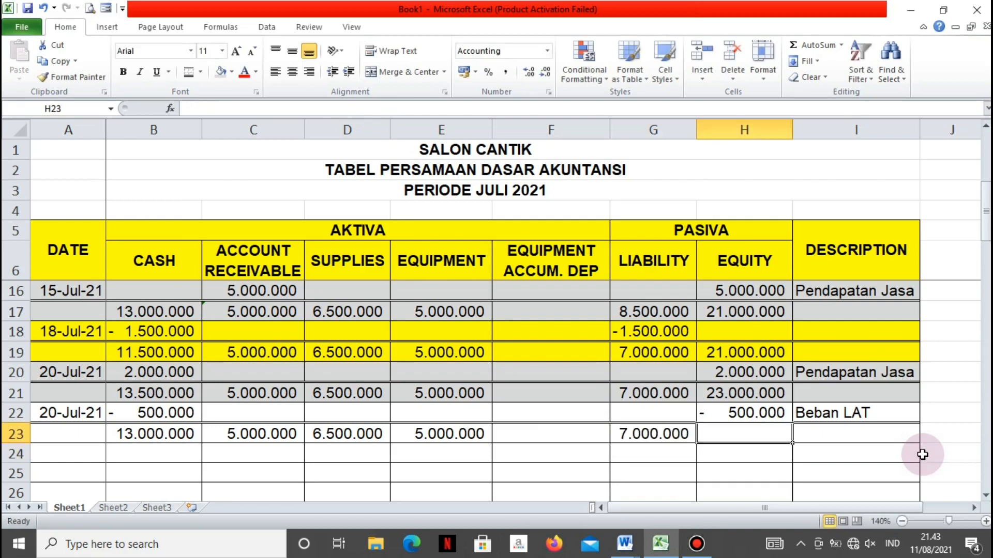
type("22")
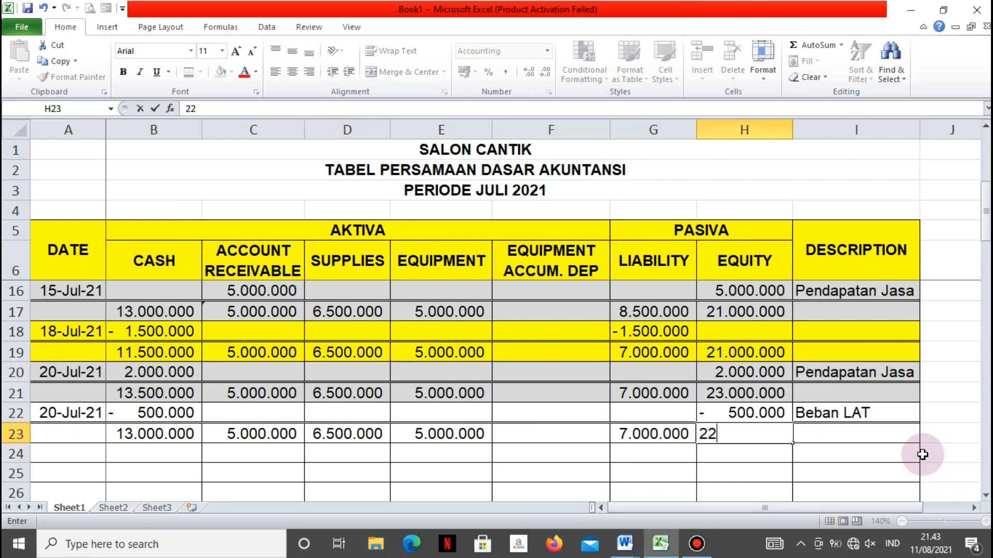
type(".500.00000")
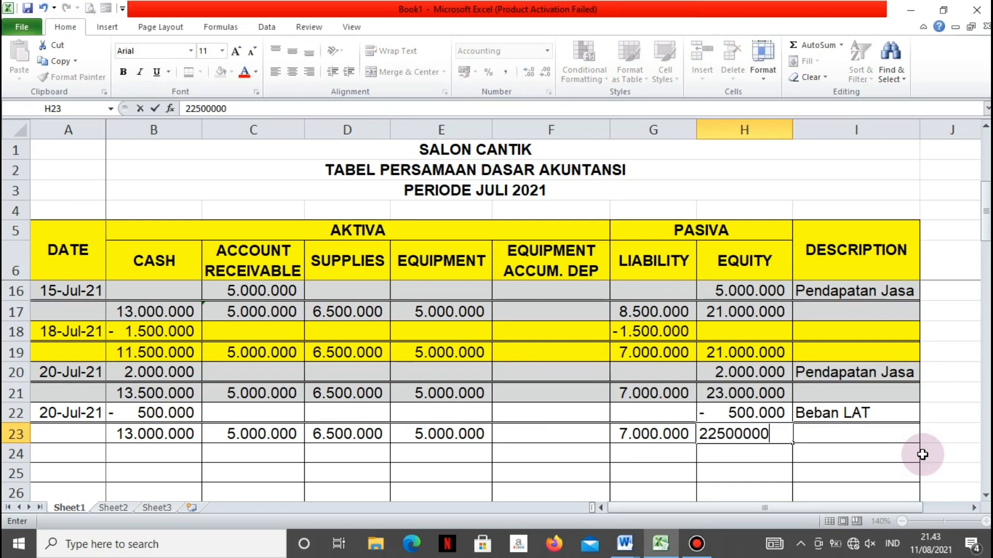
key("Return")
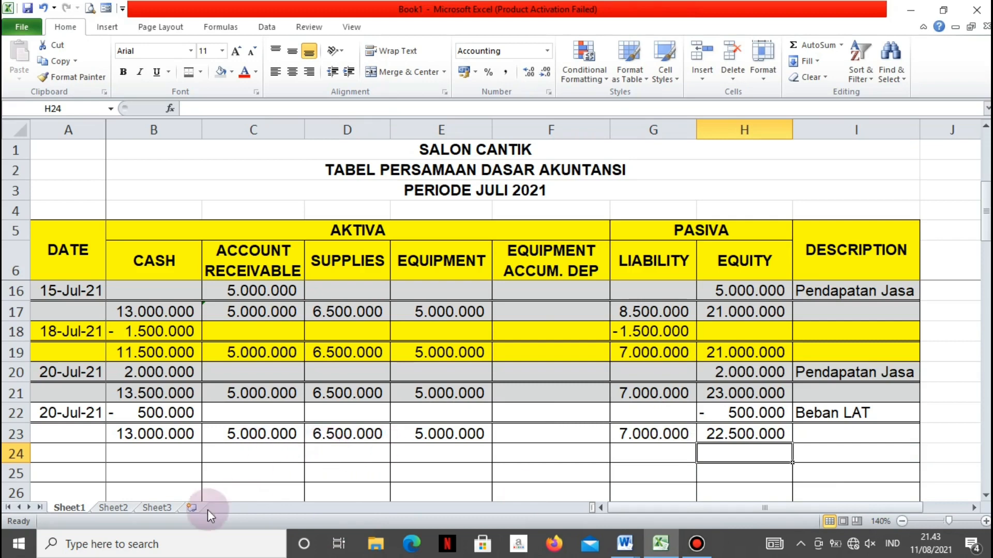
Shade the 20 July expense entry and its balance row, A22:I23, yellow
left_click_drag(62, 412, 842, 432)
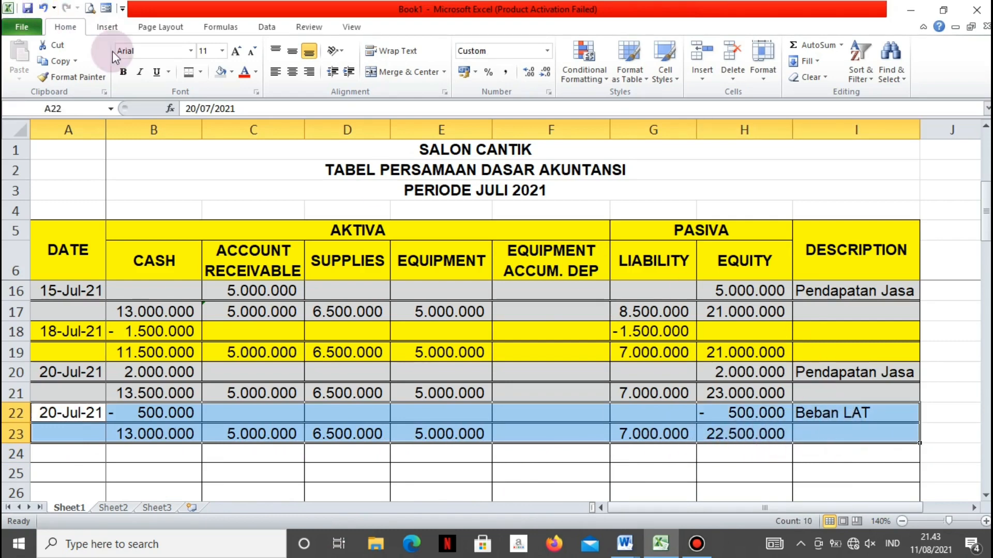
left_click(233, 72)
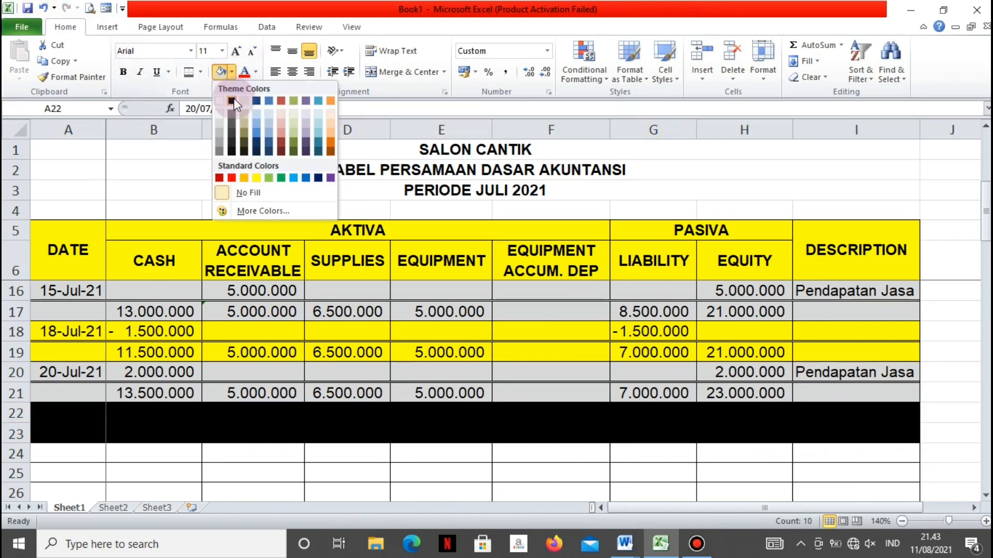
left_click(259, 174)
left_click(91, 468)
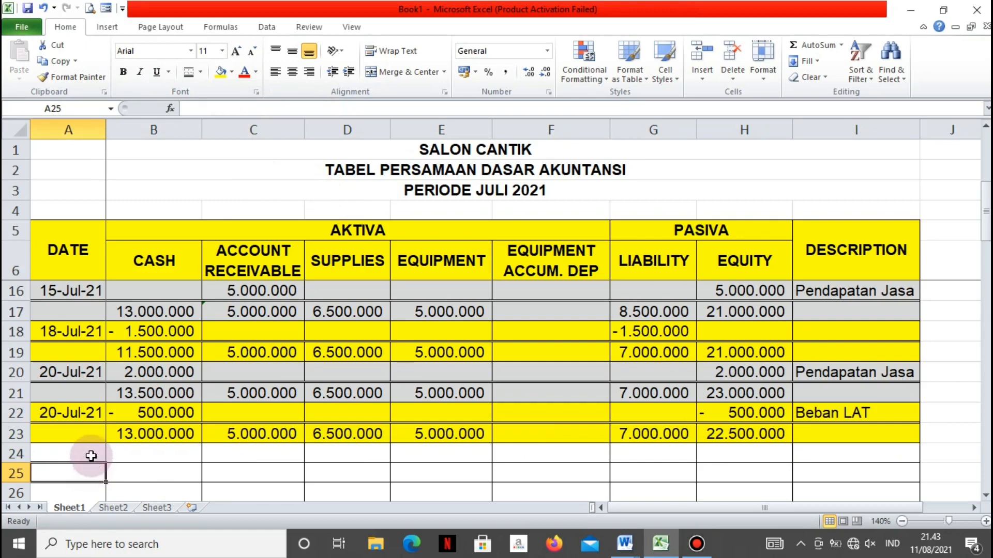
Date the new entry 25 Juli 2021 in A24 and enter -1500000 as its Cash amount in B24
left_click(93, 452)
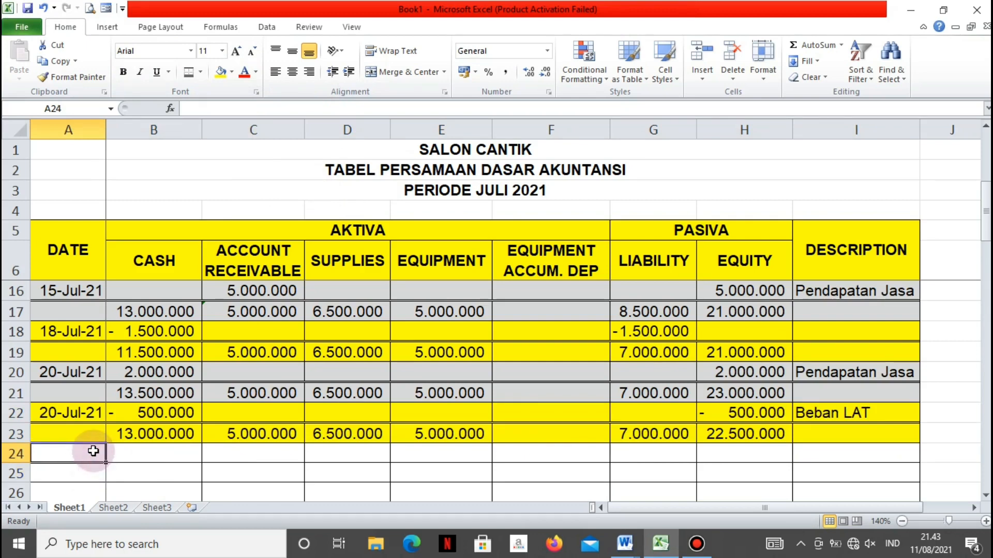
type("25 J")
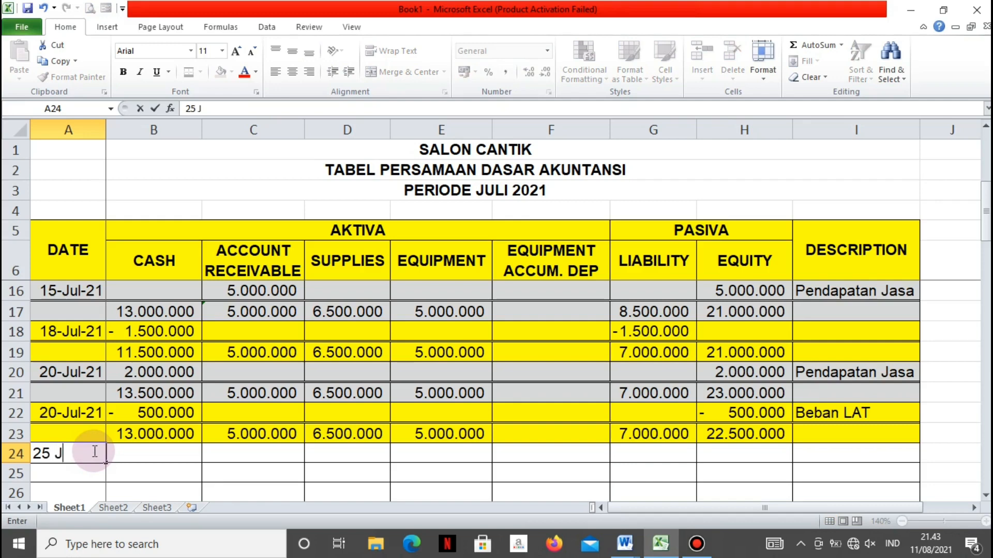
type("uli 2021")
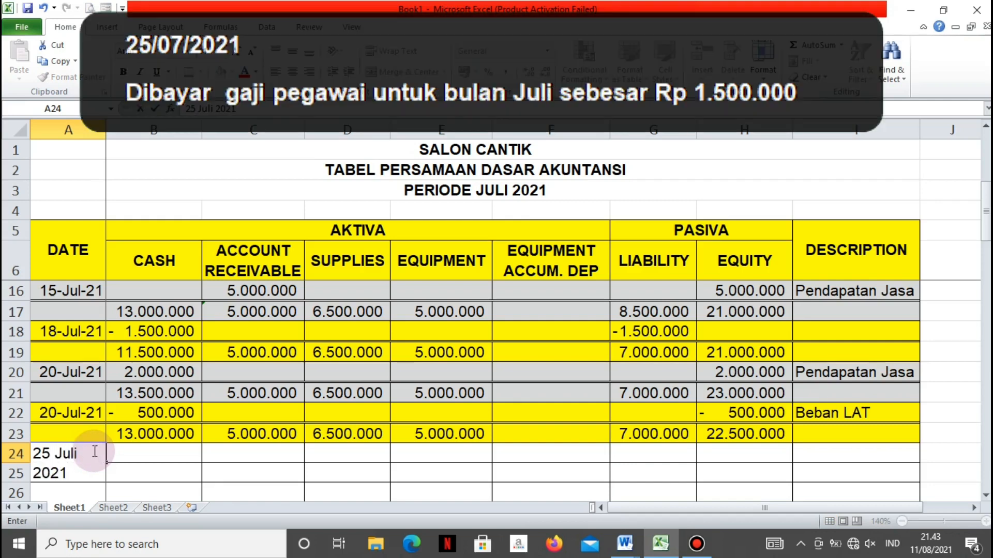
key("Tab")
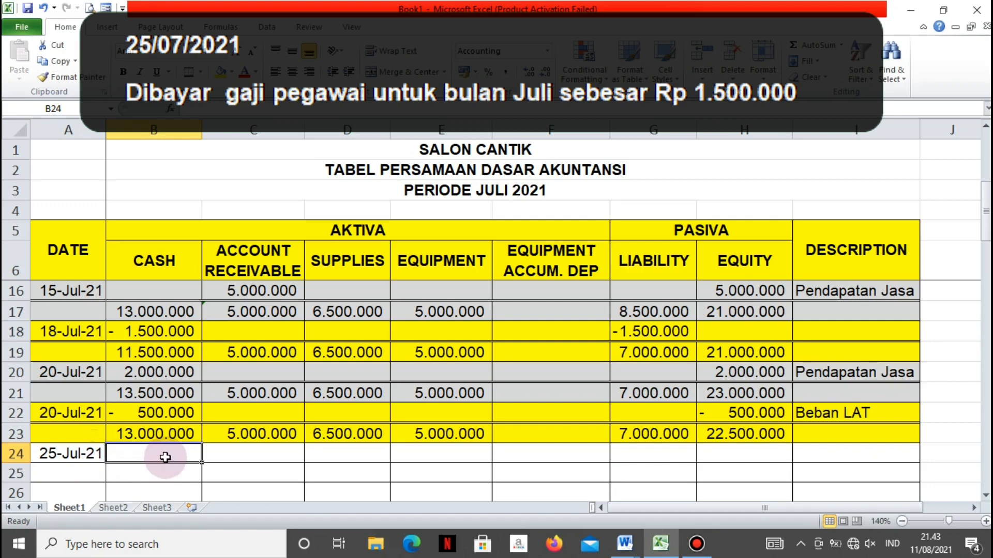
type("-")
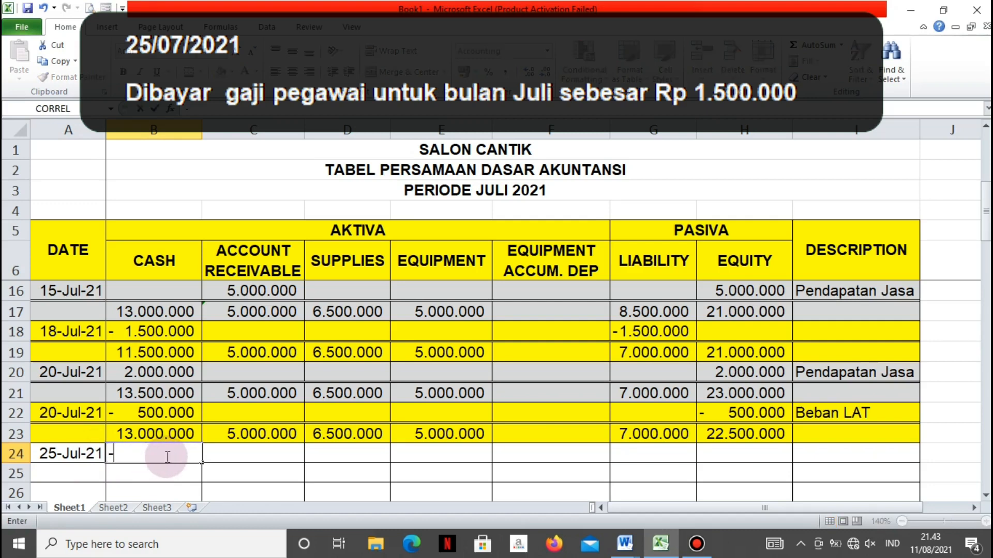
type("1500000")
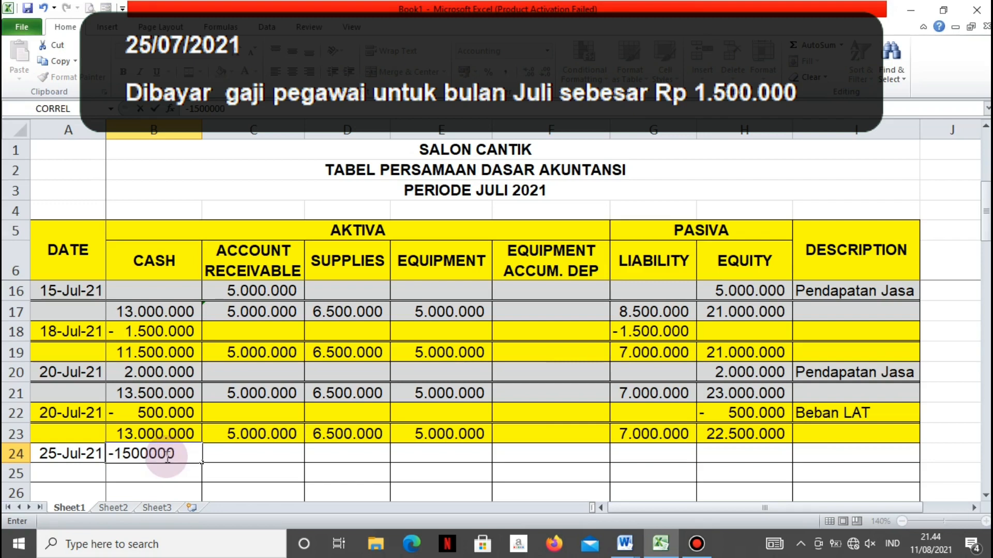
key("Tab")
key("Tab")
key("Tab")
key("Tab")
key("Tab")
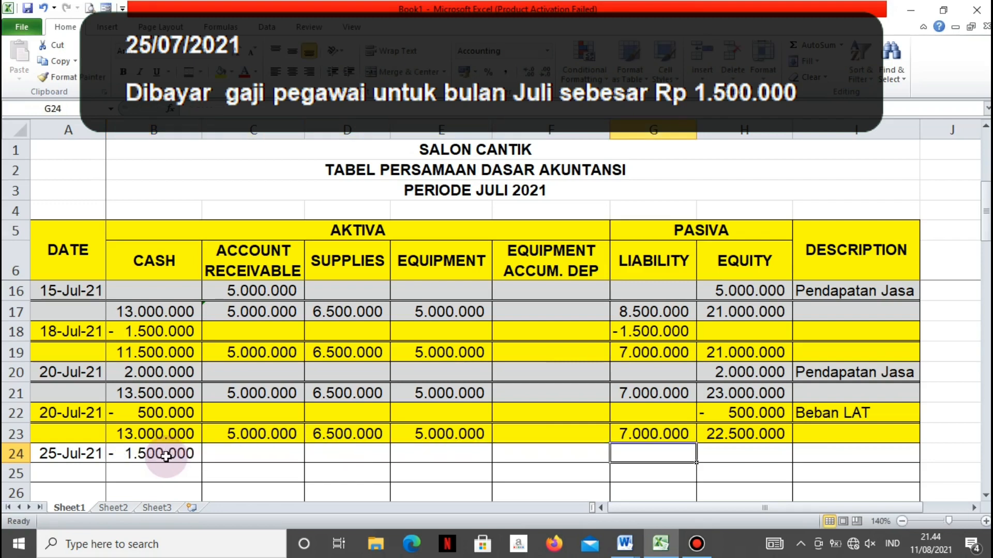
Enter -1500000 as the Equity amount in H24 and describe the entry as "Beban Gaji" in I24
key("Tab")
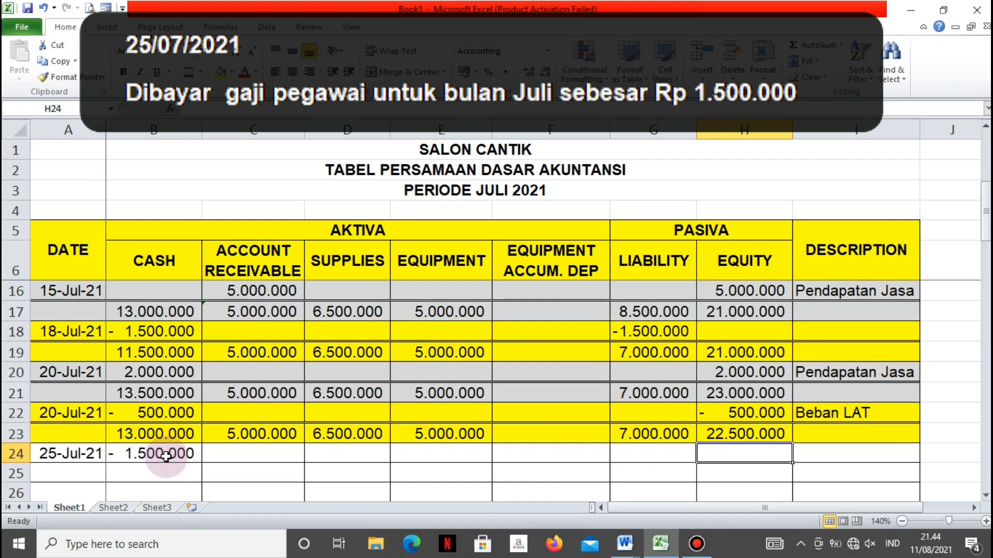
type("-1500000")
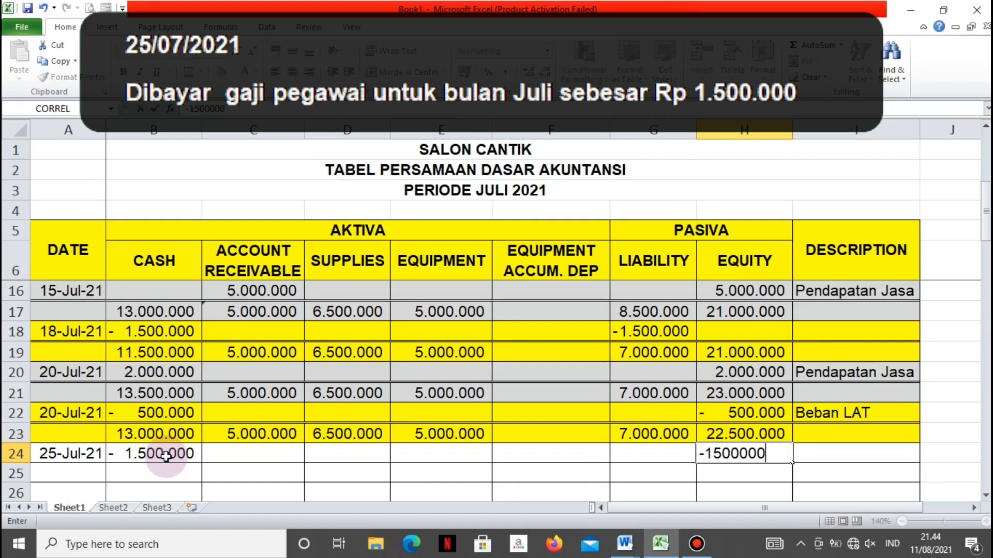
key("Tab")
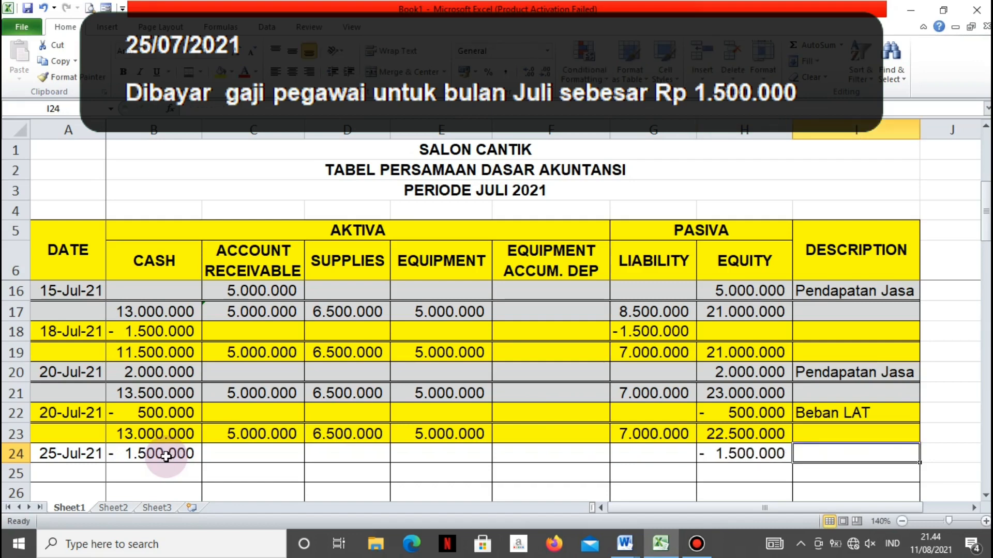
type("Beban ")
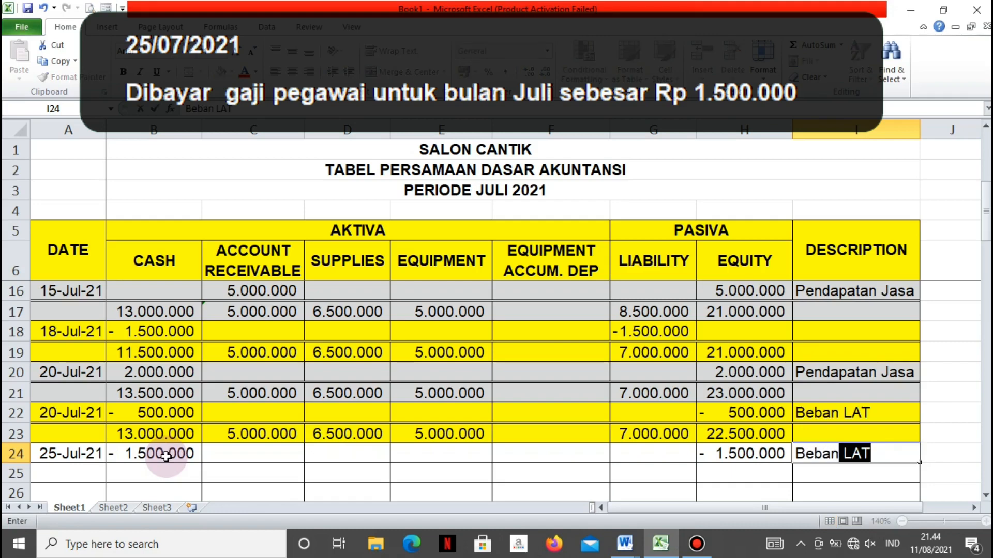
type("Gaji")
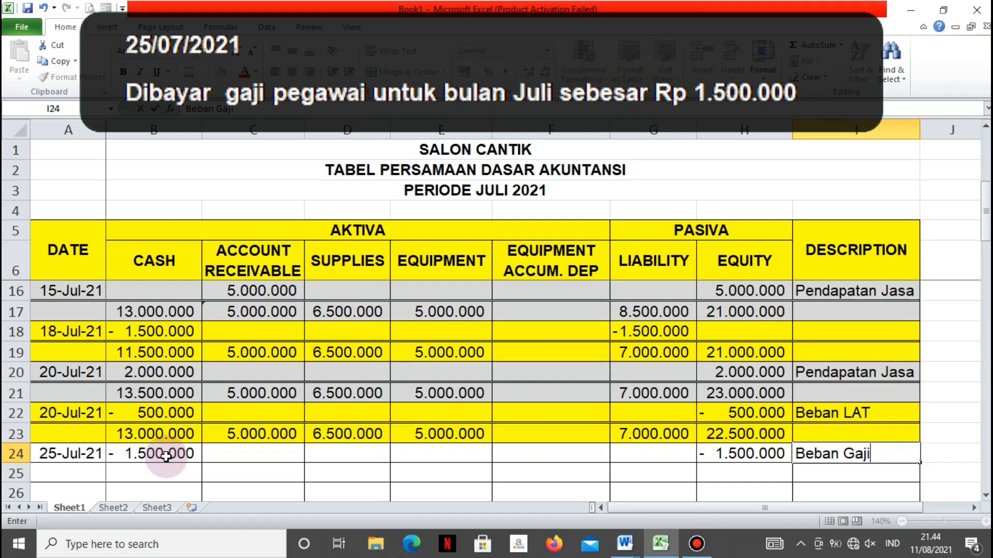
Apply a double bottom border to the 25 July entry row, A24:I24
left_click_drag(73, 454, 913, 455)
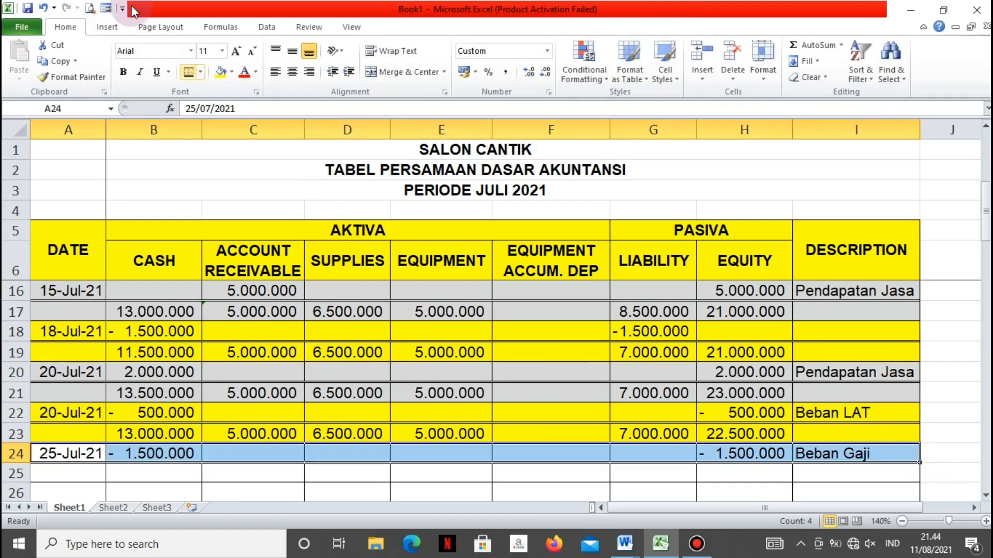
left_click(192, 76)
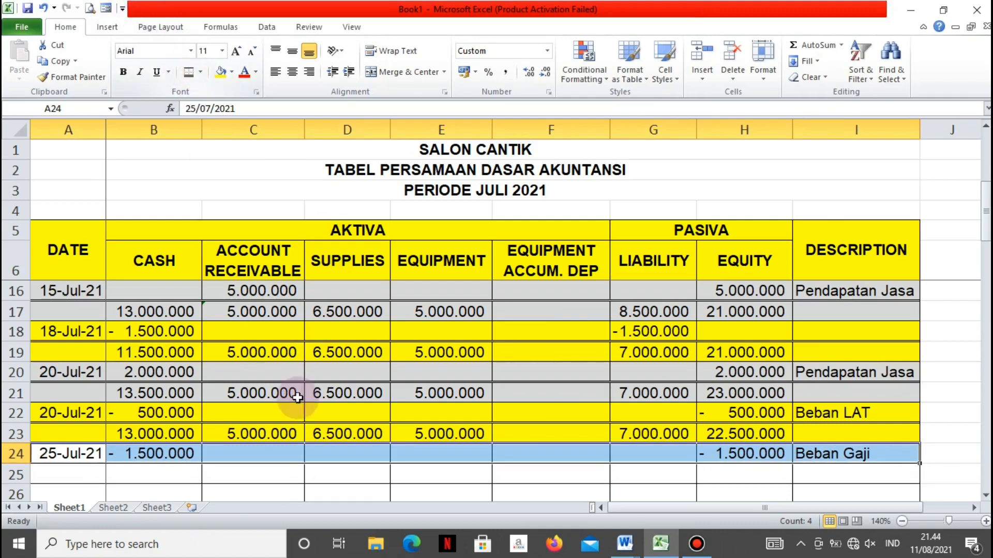
scroll(304, 417, "down", 2)
scroll(304, 416, "up", 2)
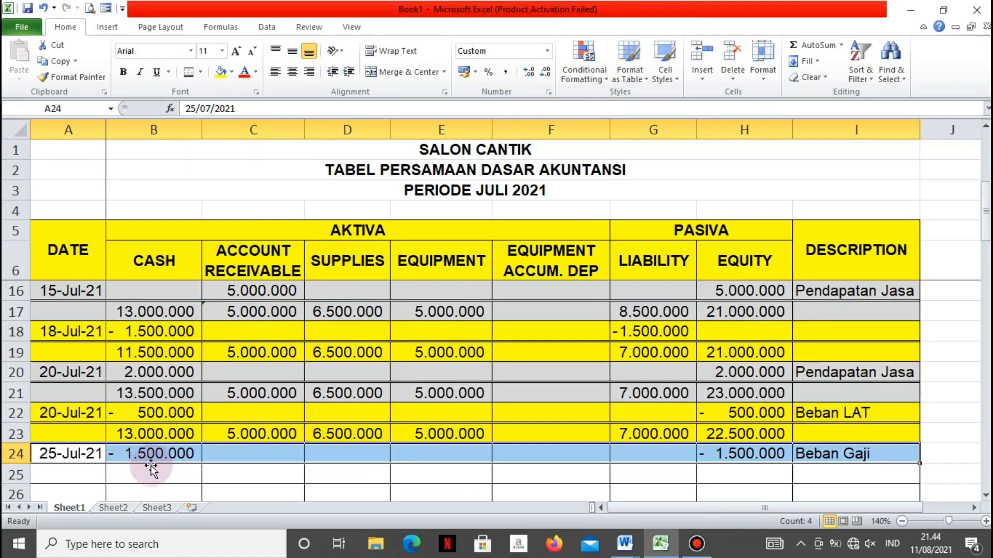
Enter 11500000 as the Cash balance in B25
left_click(125, 470)
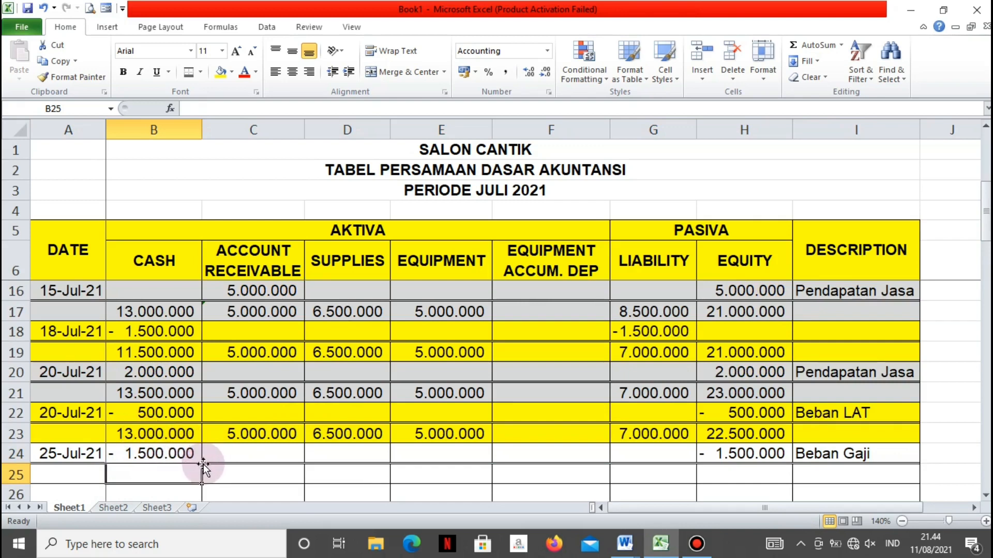
type("11500")
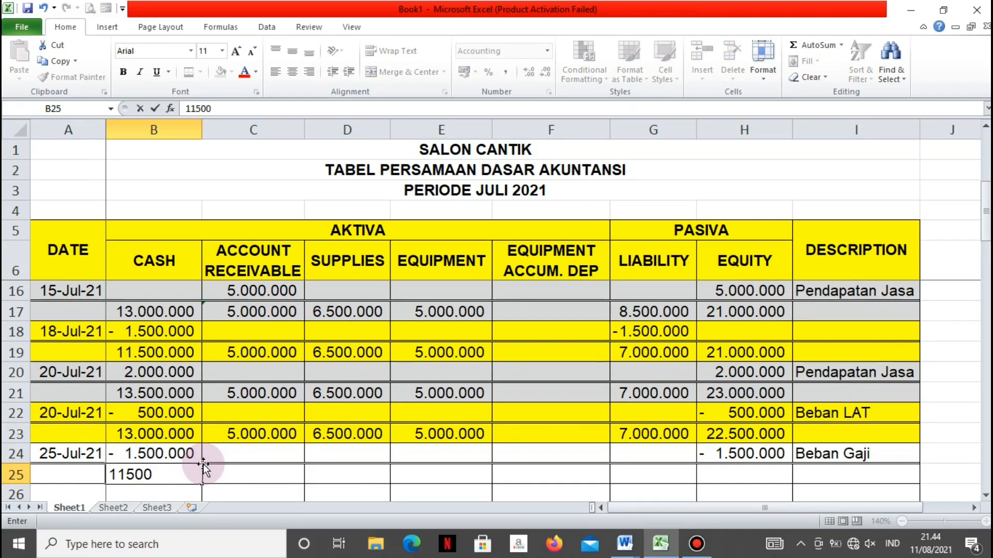
type("000")
key("Tab")
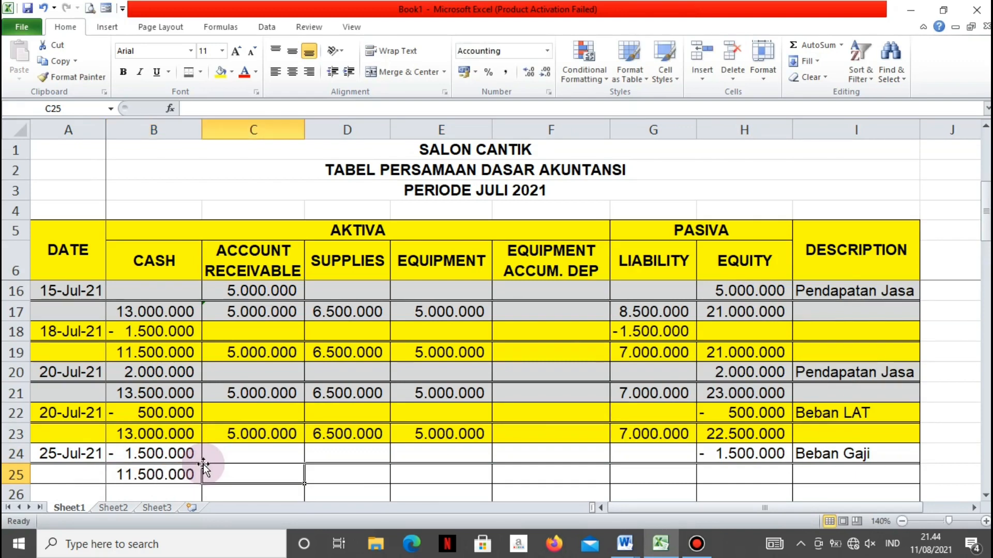
Carry the Account Receivable balance down to C25 with the formula =C23
type("=")
key("Up")
key("Up")
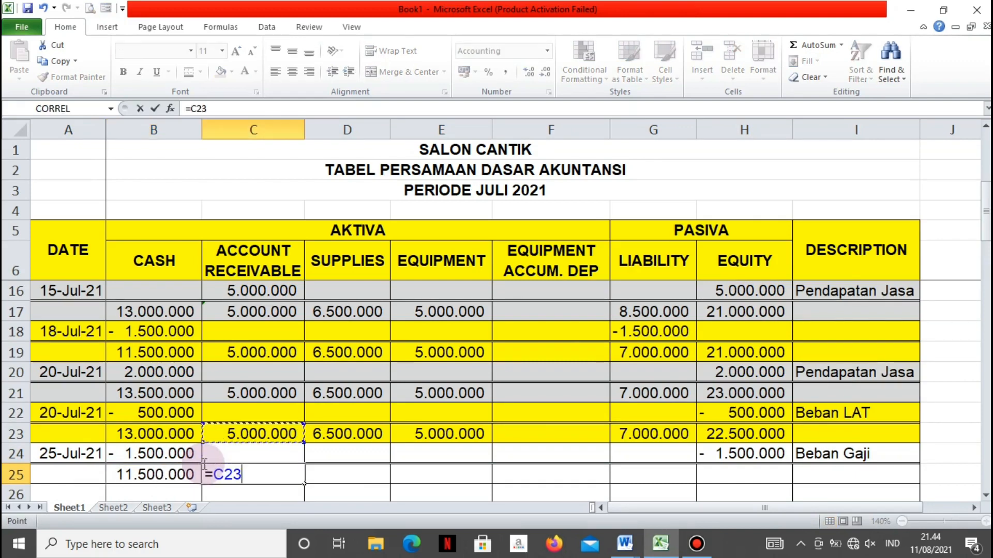
key("Return")
key("Up")
Carry the Supplies balance down to D25 with the formula =D23
key("Right")
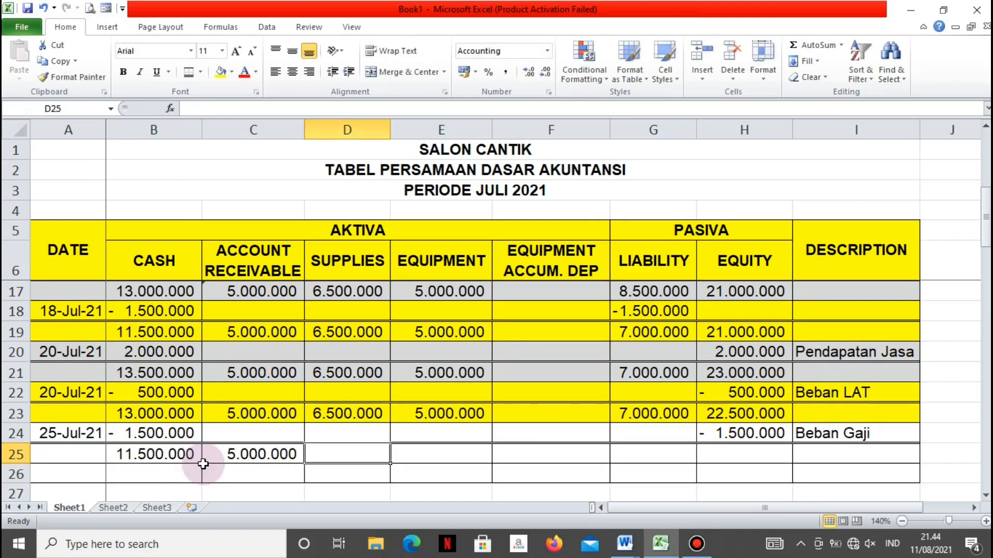
type("=")
key("Up")
key("Up")
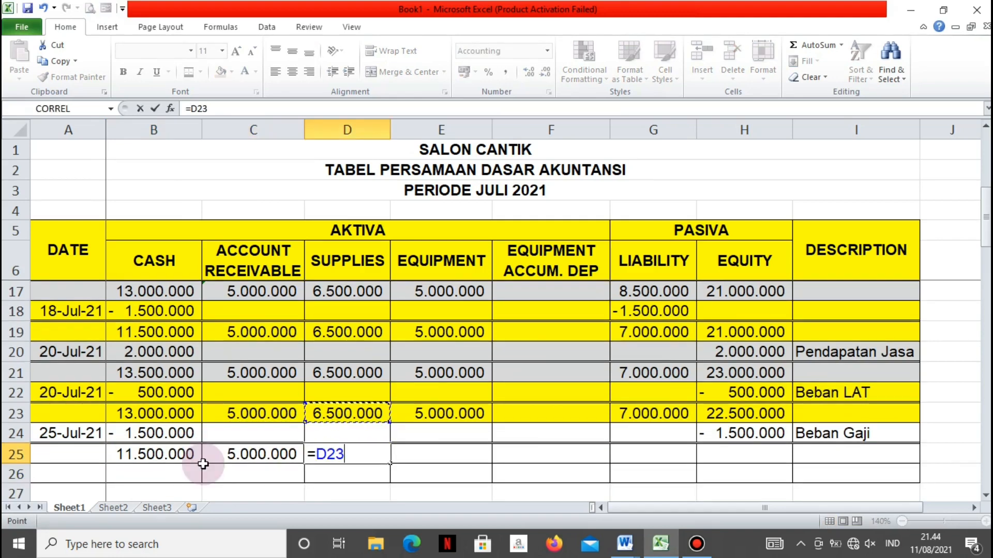
key("Return")
key("Up")
Carry the Equipment balance down to E25 with the formula =E23
key("Right")
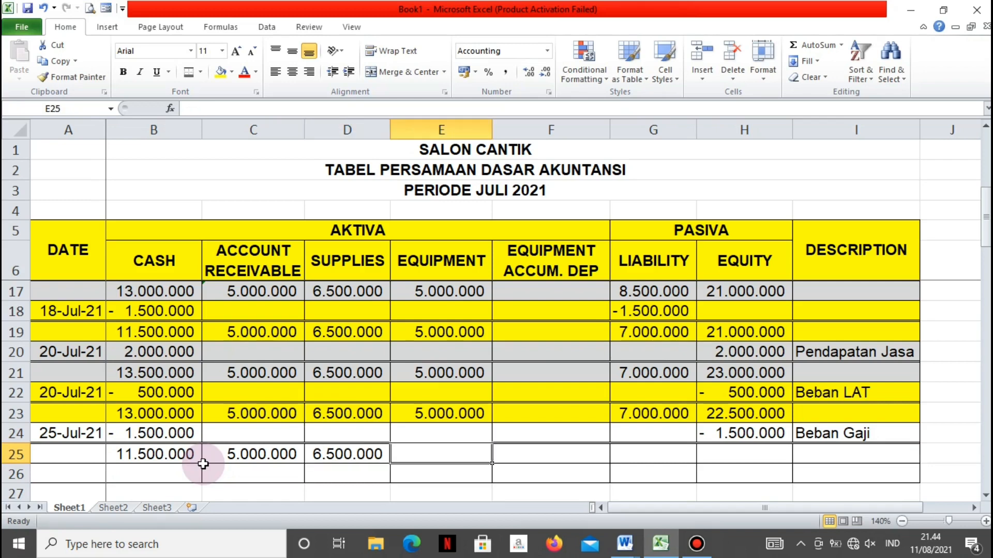
type("=")
key("Up")
key("Up")
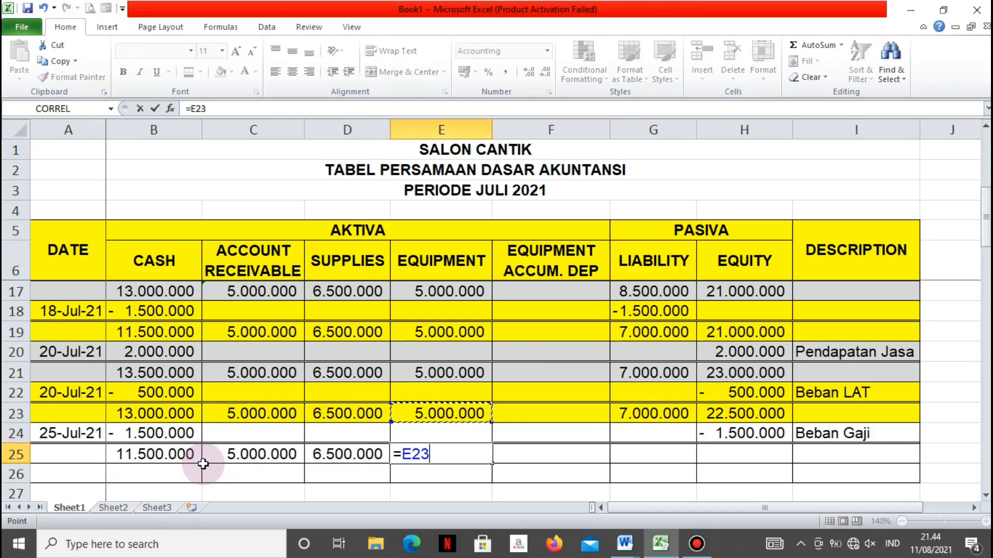
key("Return")
key("Up")
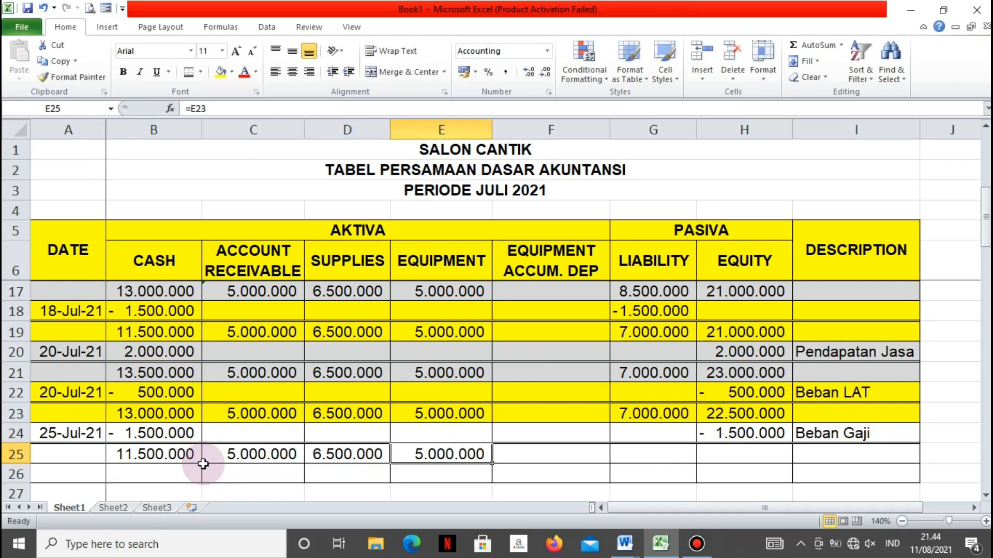
Carry the Liability balance down to G25 with the formula =G23
key("Right")
key("Right")
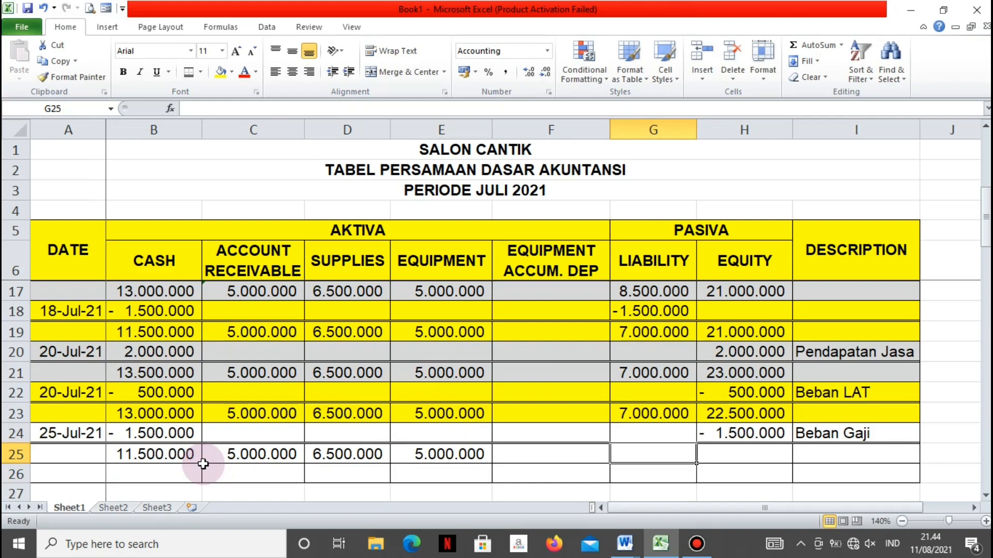
type("=")
key("Up")
key("Up")
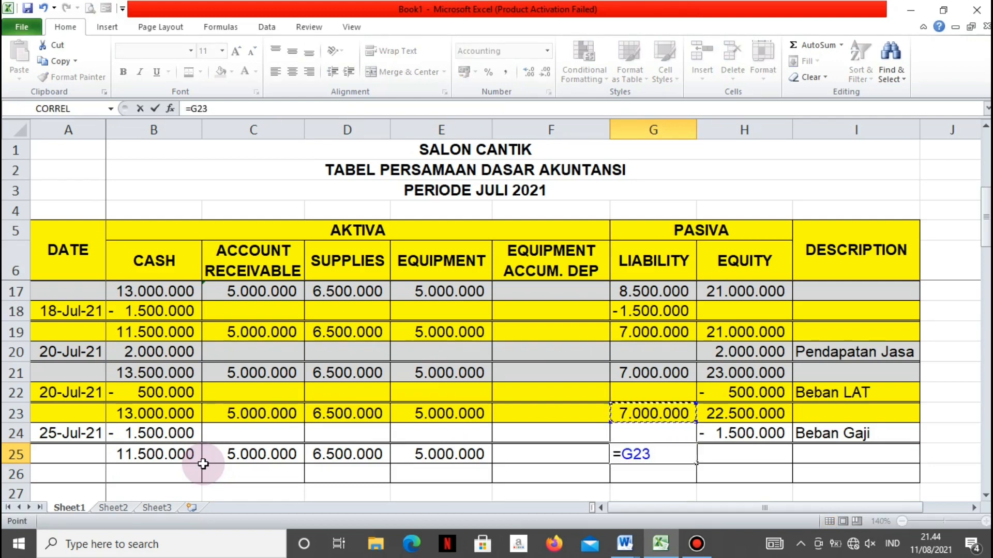
key("Return")
Enter 21000000 as the Equity balance in H25 and select A26 for the next entry
key("Right")
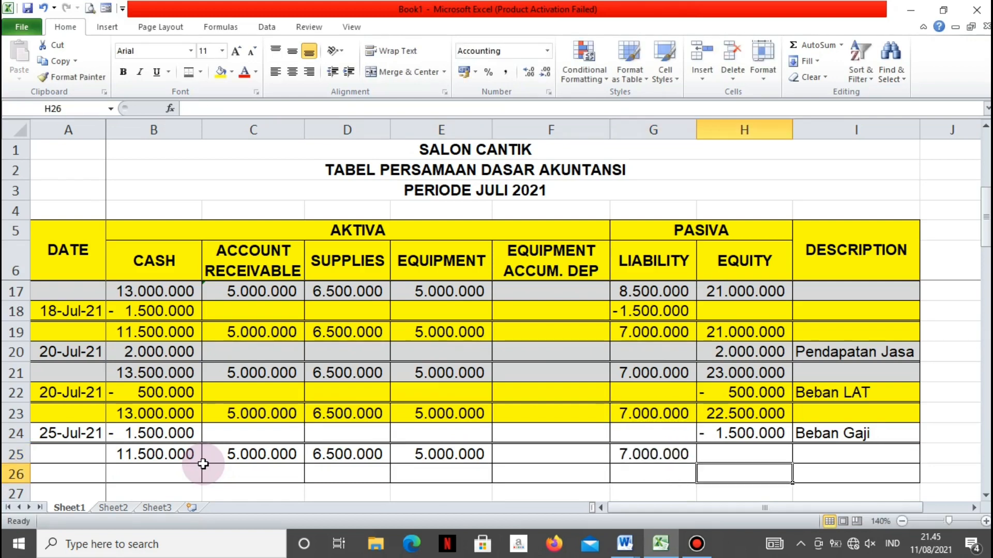
key("Up")
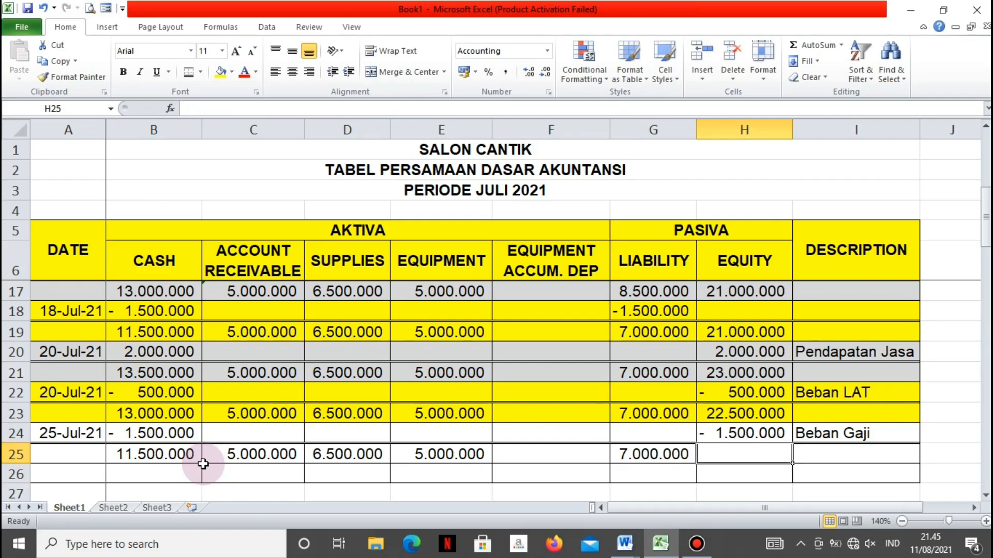
type("21")
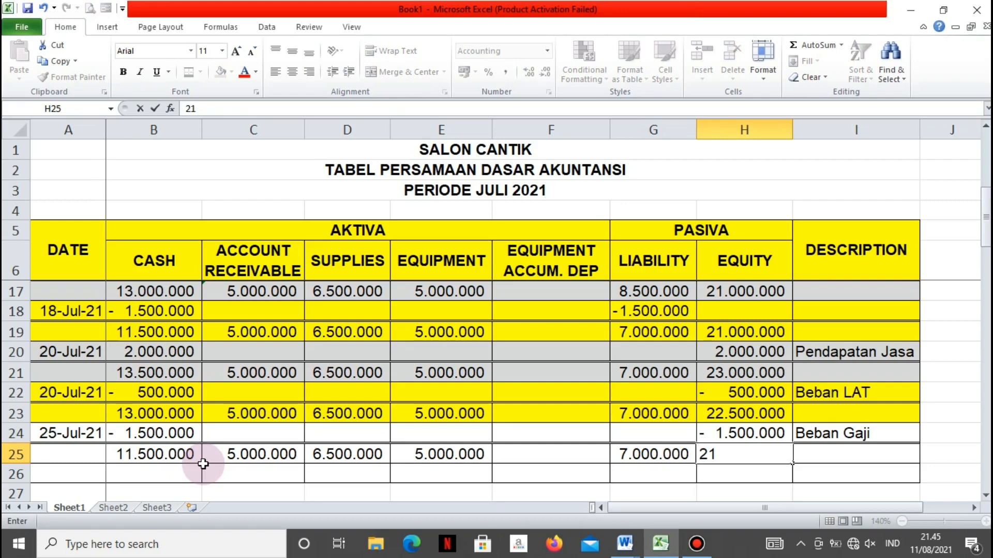
type("000000")
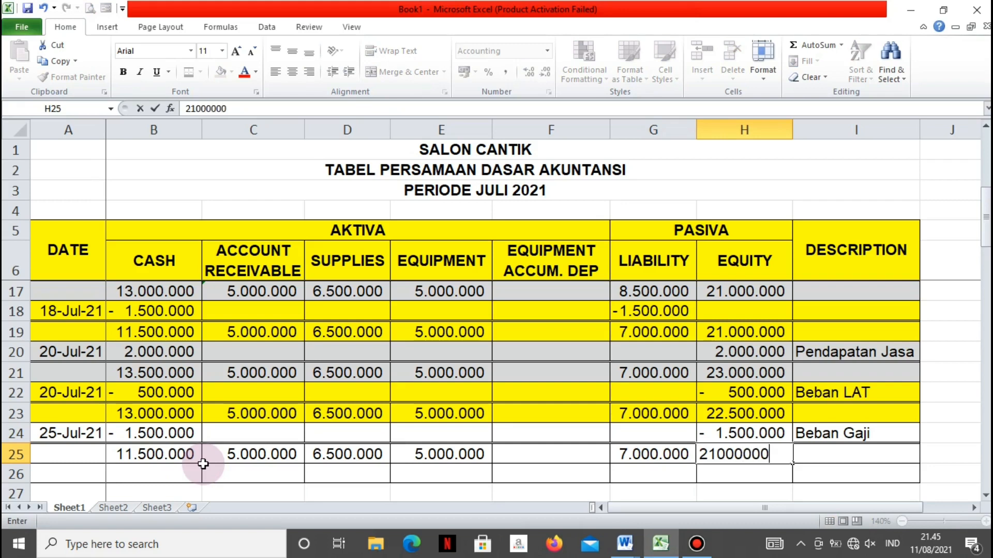
key("Return")
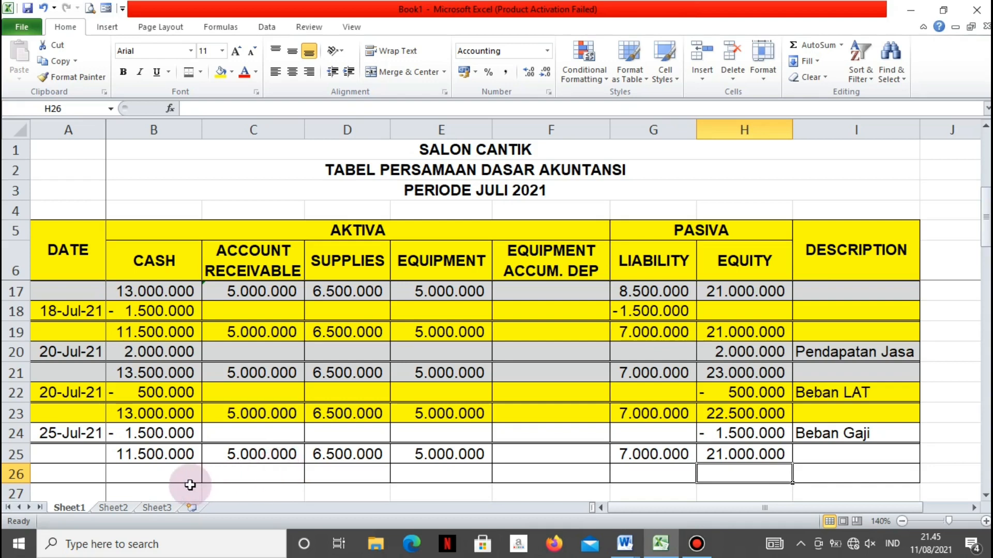
left_click(87, 469)
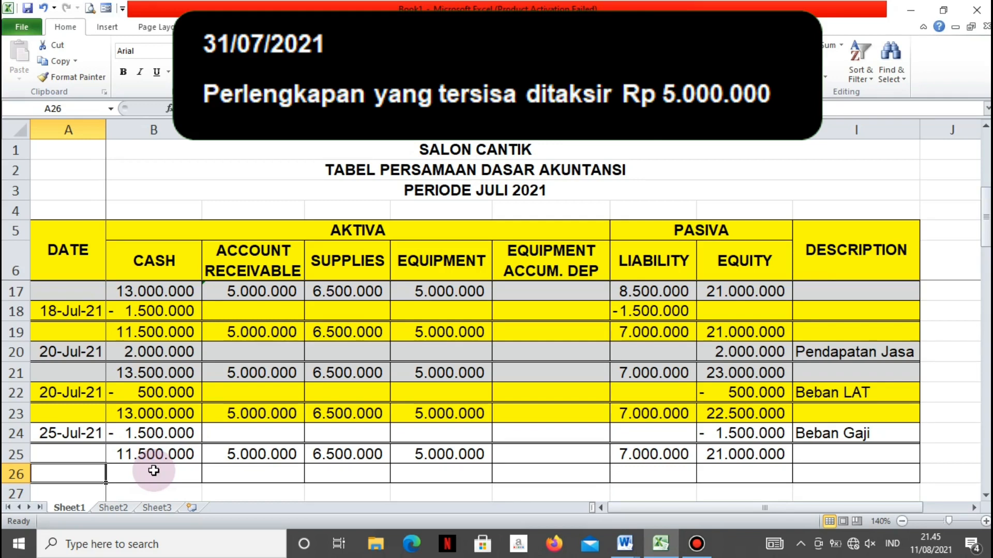
Enter the date 31 Juli 2021 in A26 for the supplies adjustment entry
type("31")
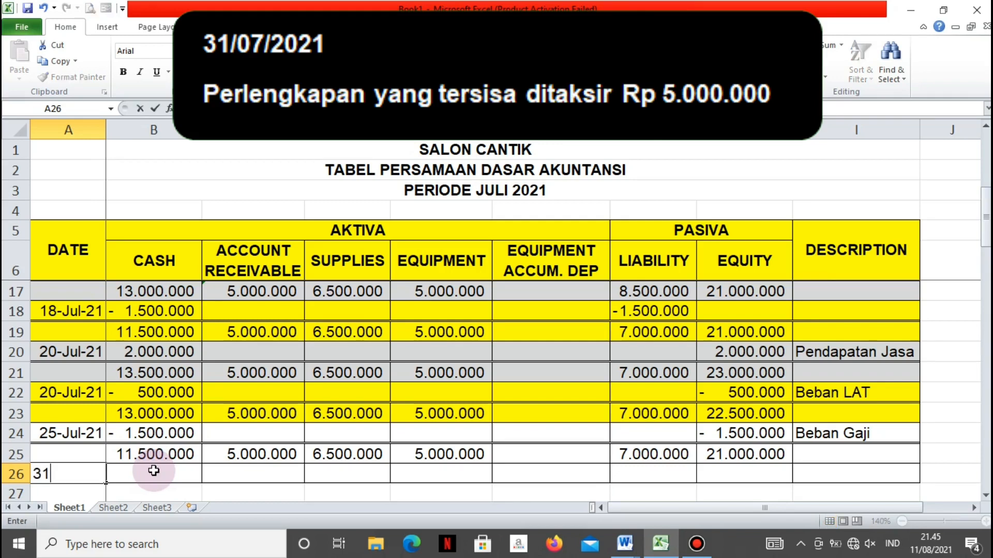
type(" Juli 202")
type("1")
key("Return")
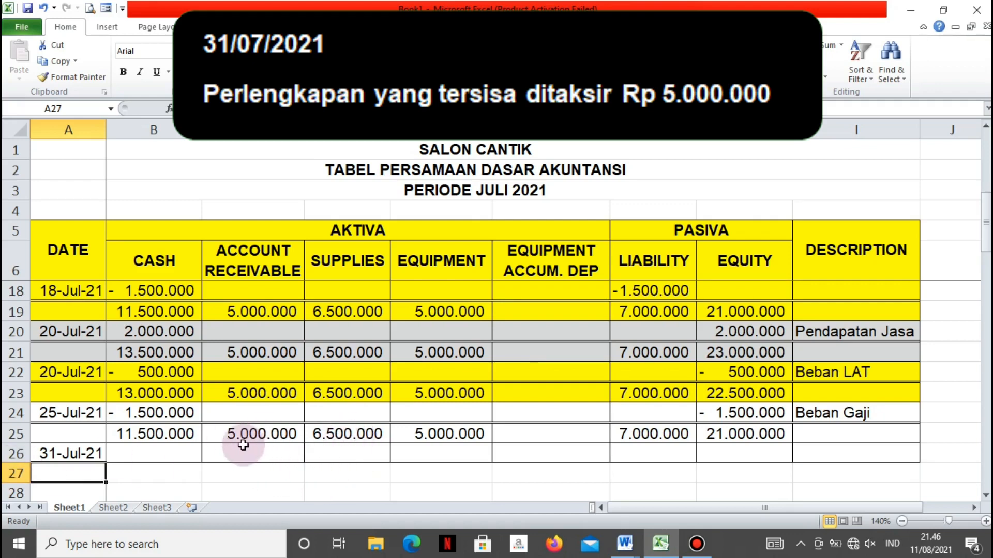
Record a Supplies decrease of -1500000 in D26
left_click(345, 449)
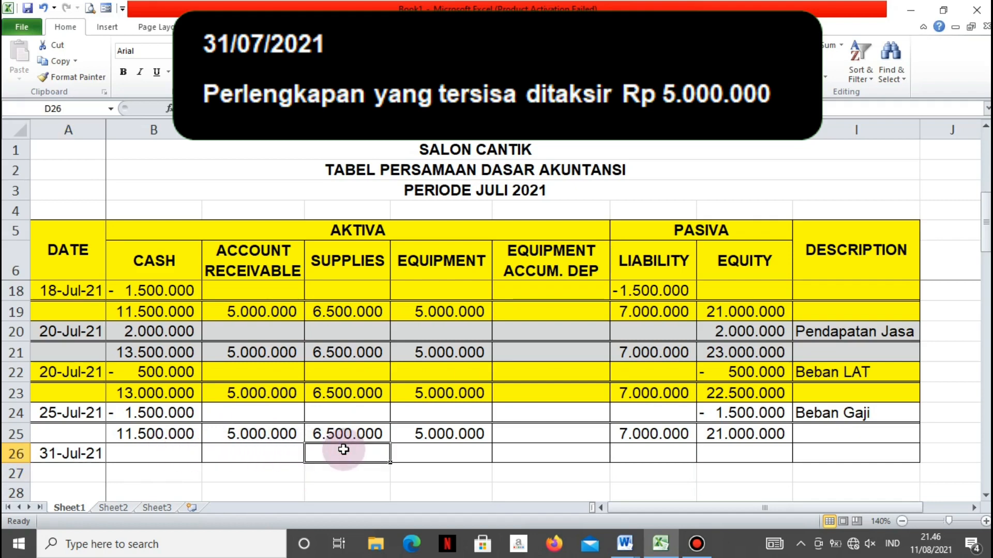
type("-1")
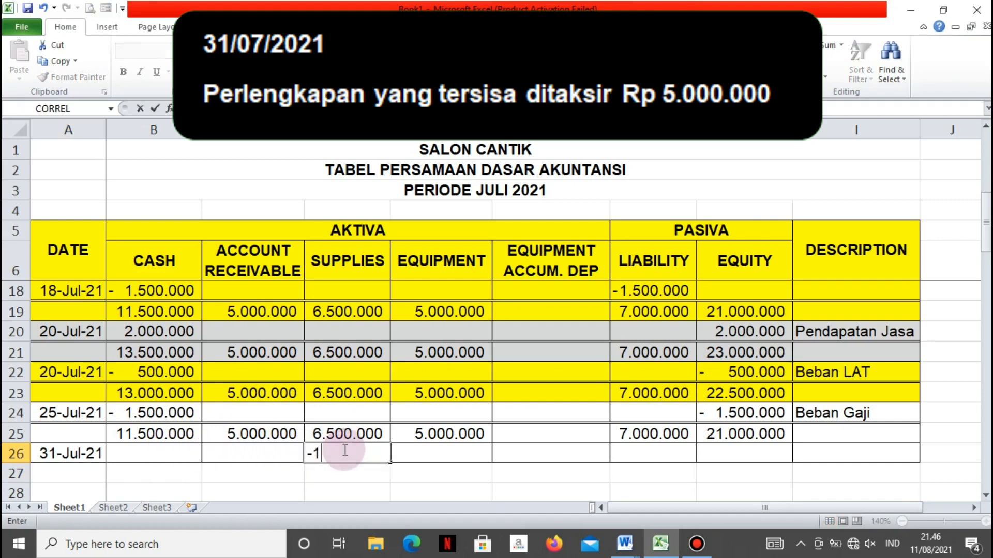
type("500000")
key("Tab")
key("Tab")
key("Tab")
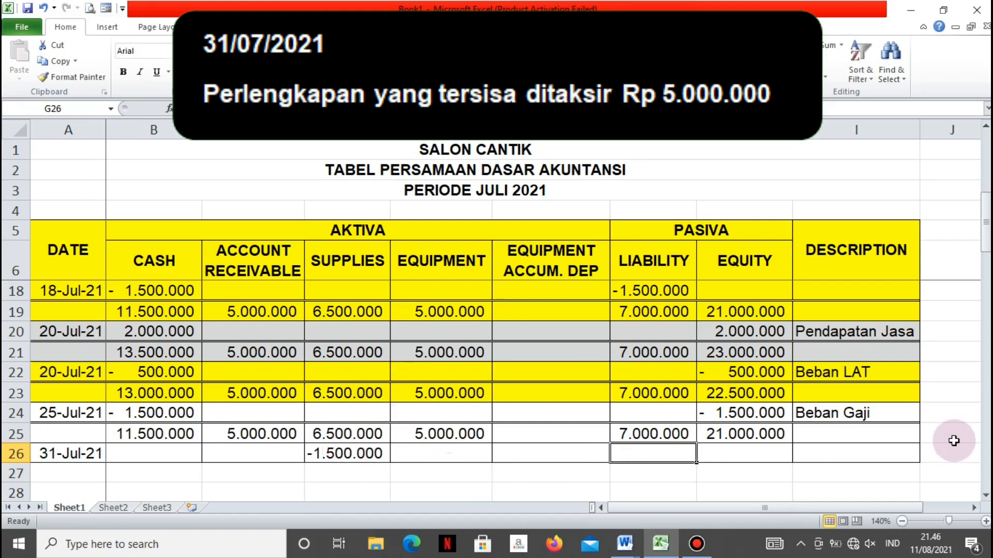
Record an Equity decrease of -1500000 in H26
key("Tab")
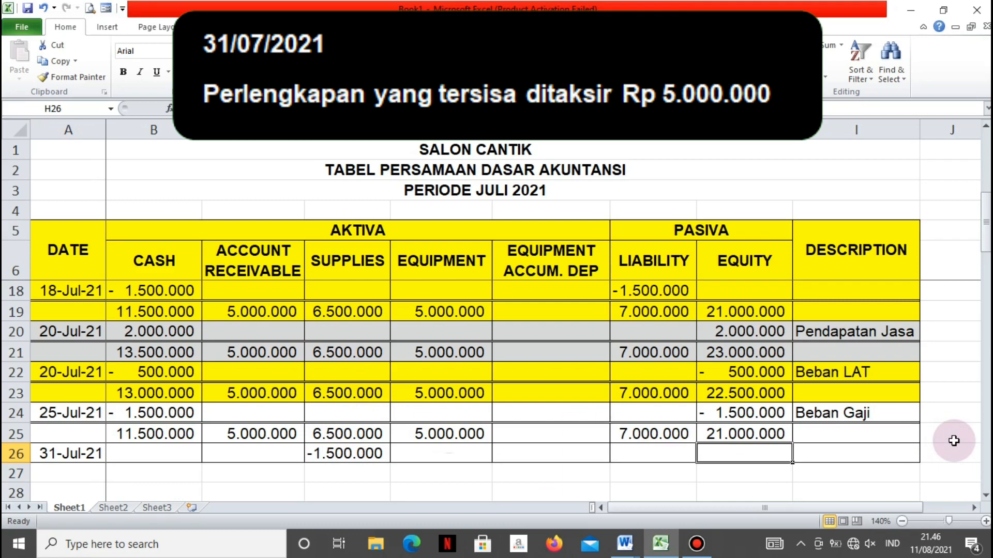
type("- ")
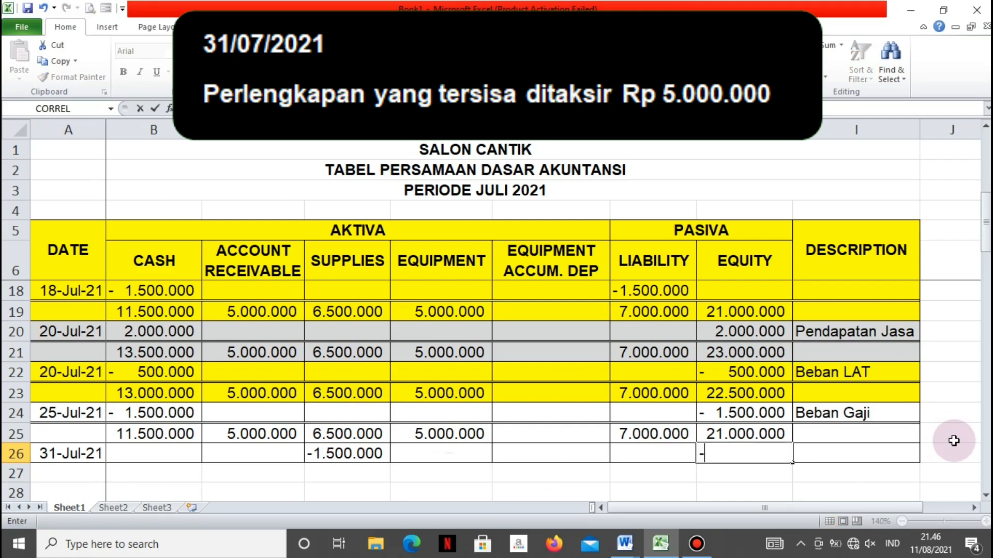
type("1.500.00")
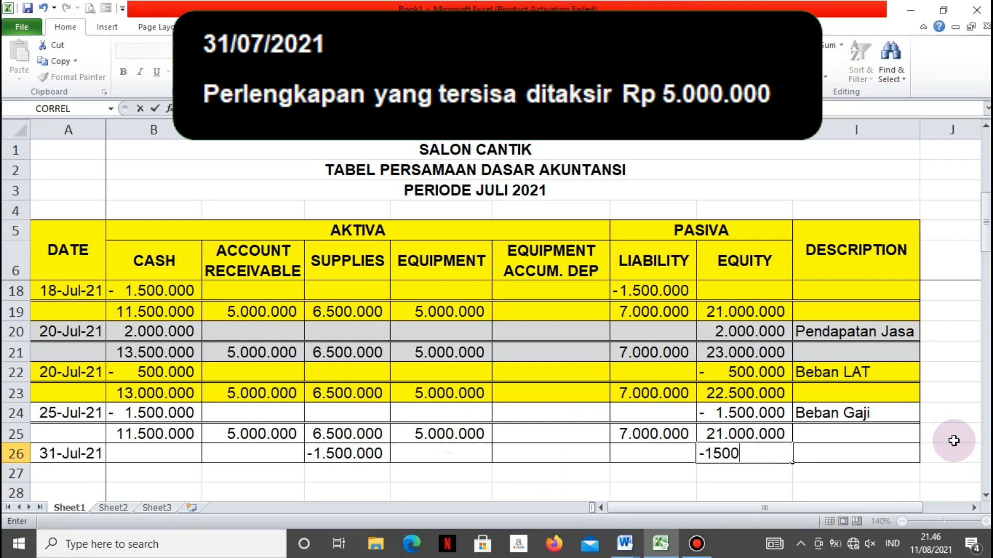
type("000")
key("Tab")
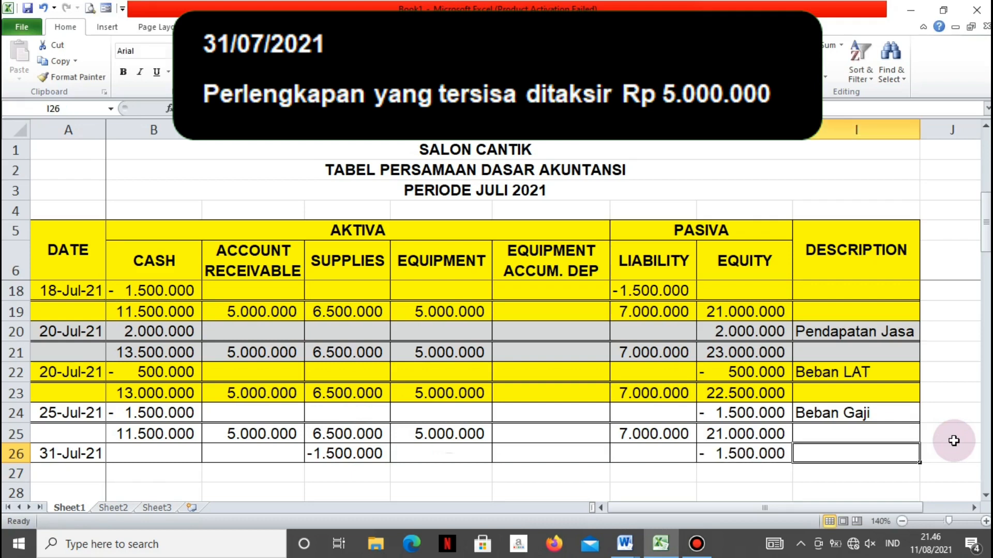
Enter the description "Beban Perlengkapan" in I26
type("Beban")
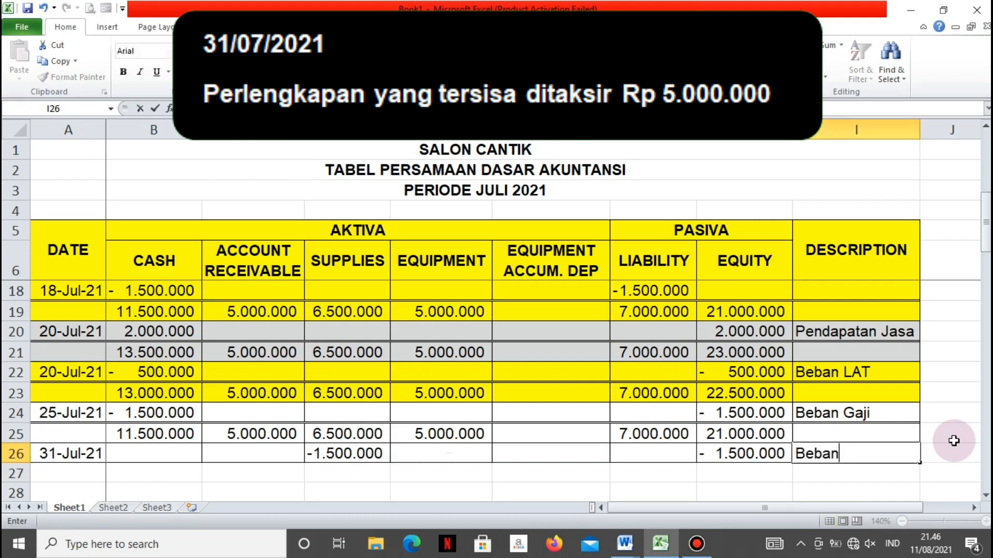
type(" Perle")
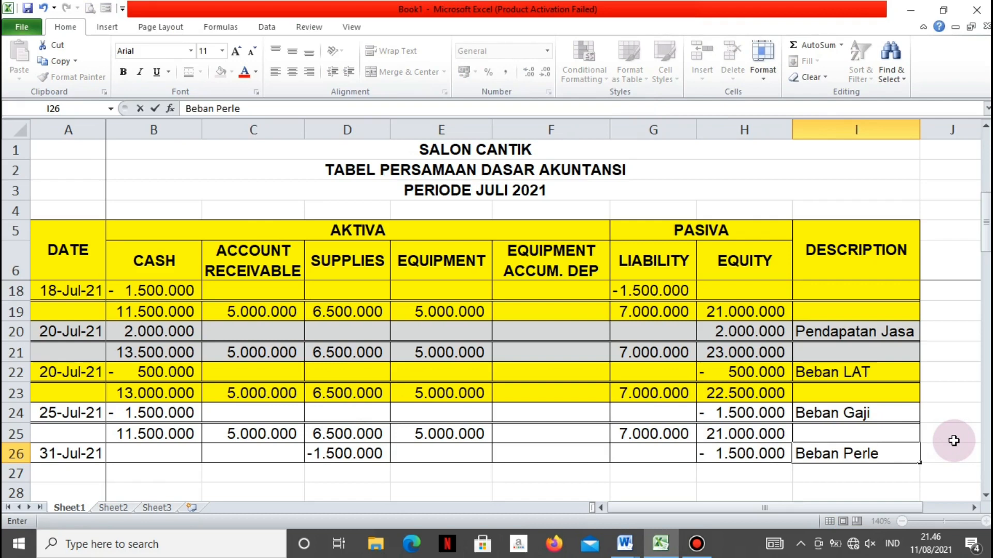
type("ngkapan")
key("Return")
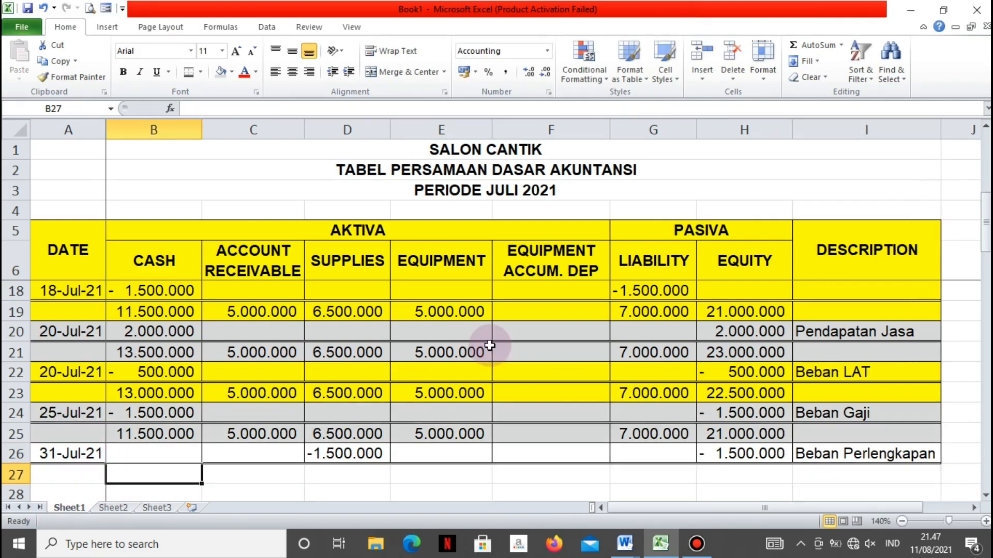
Carry the Cash balance down to B27 with the formula =B25
type("=")
key("Up")
Carry the Account Receivable balance down to C27 with the formula =C25
key("Up")
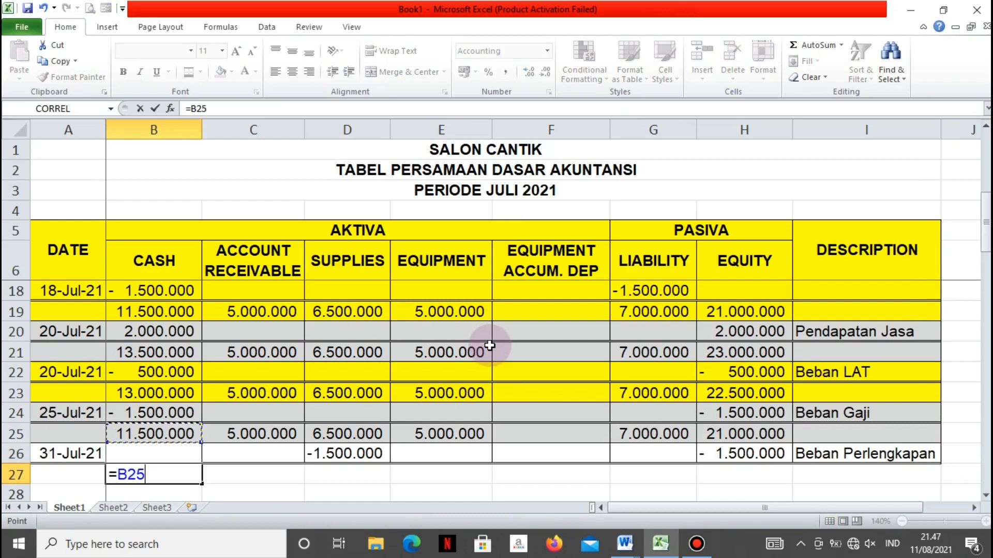
key("Return")
key("Up")
key("Right")
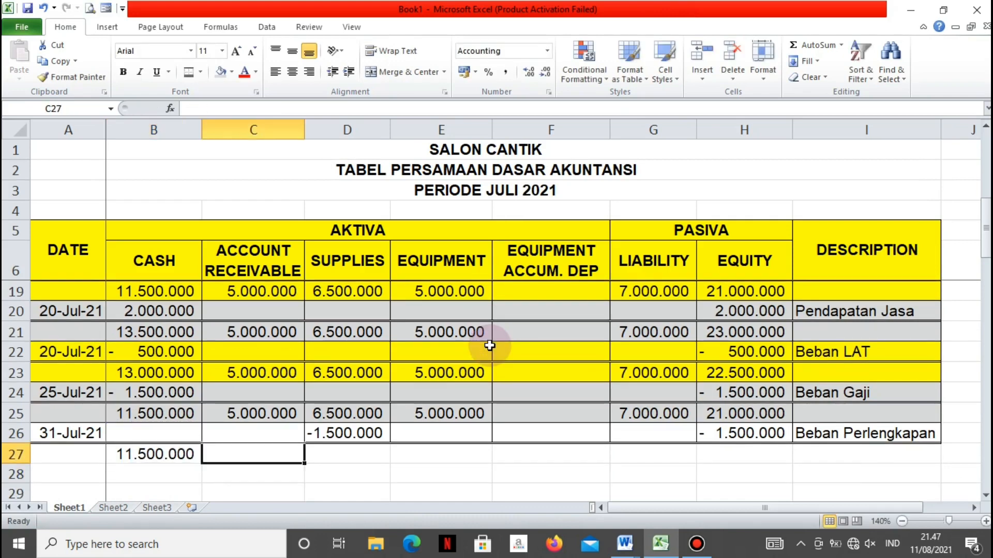
type("=")
Enter 5000000 as the Supplies balance in D27
key("Up")
key("Up")
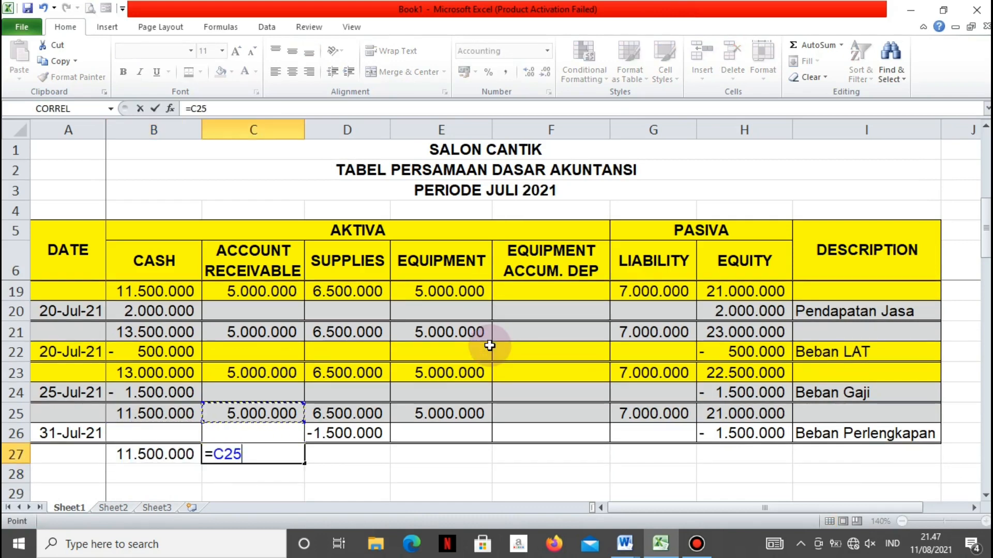
key("Return")
key("Right")
key("Up")
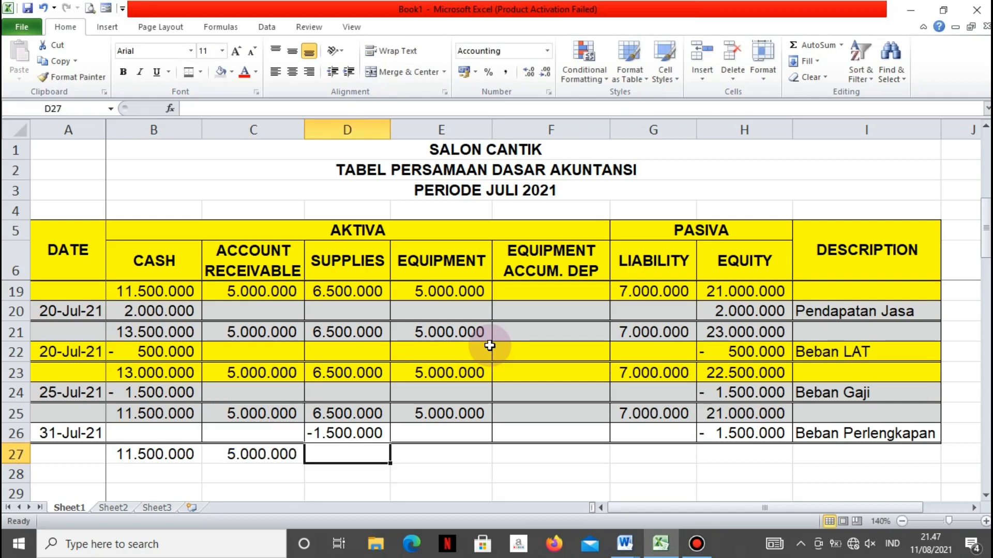
type("5000")
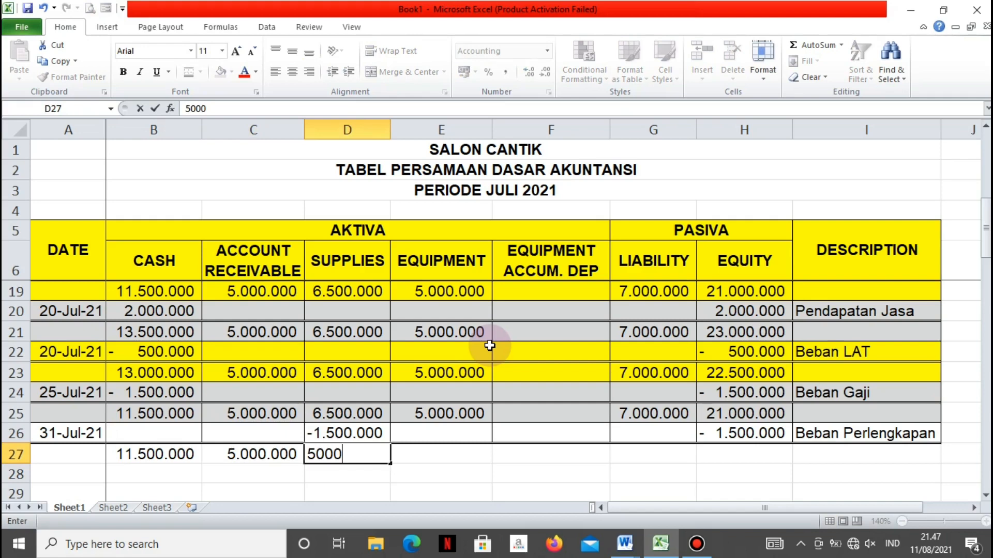
type("000")
key("Tab")
Carry the Equipment balance down to E27 with the formula =E25
type("=")
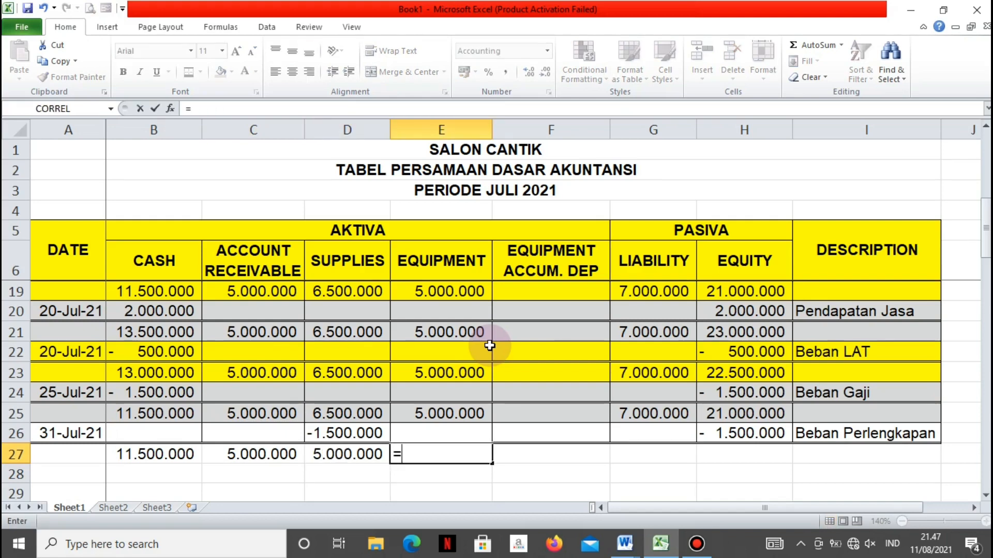
key("Up")
key("Up")
key("Return")
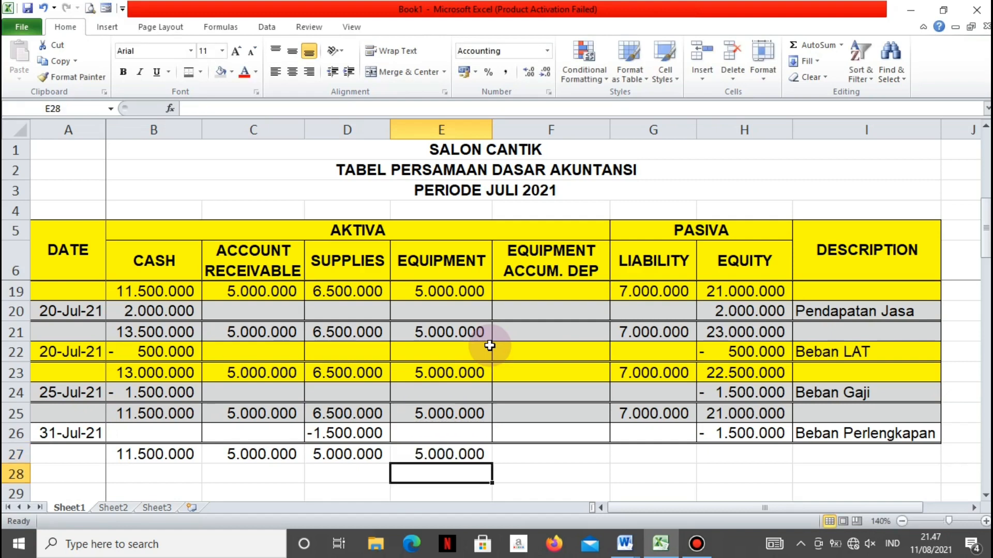
Carry the Liability balance down to G27 with the formula =G25
key("Up")
key("Right")
key("Right")
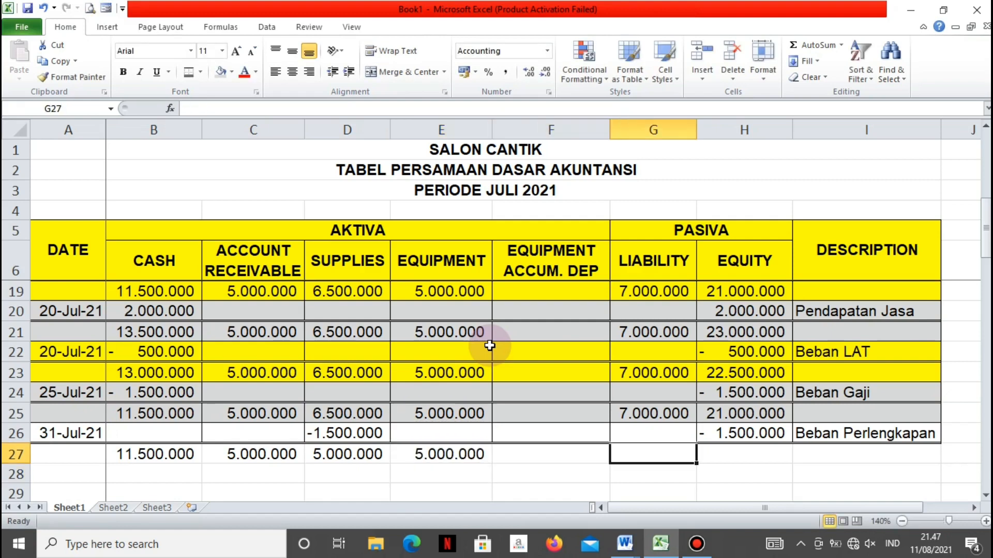
type("=")
key("Up")
key("Up")
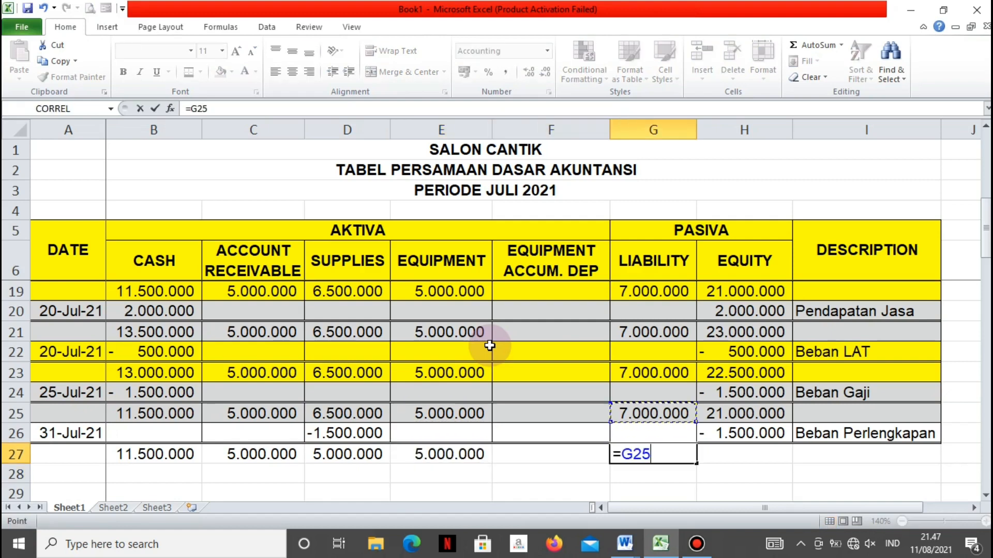
key("Return")
Enter 19500000 as the Equity balance in H27
key("Right")
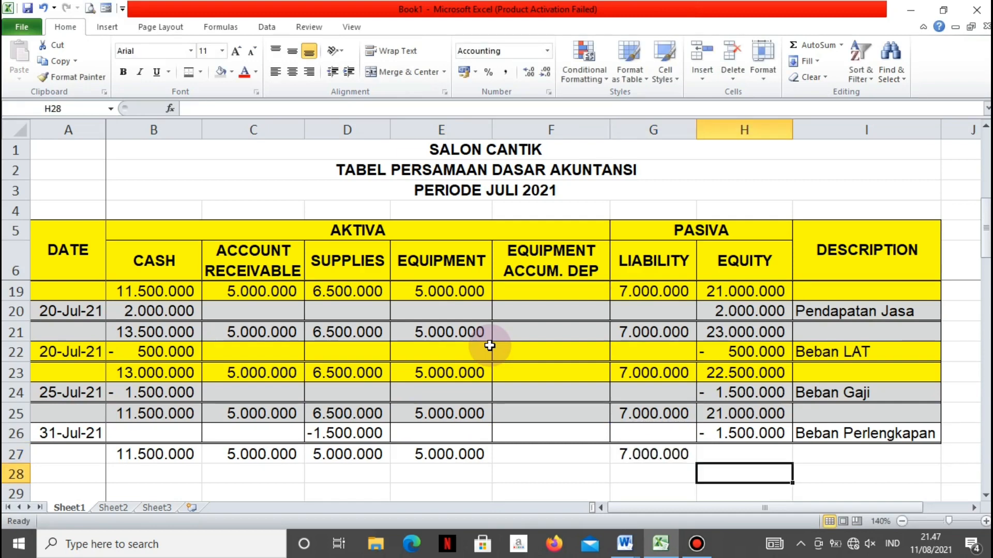
key("Up")
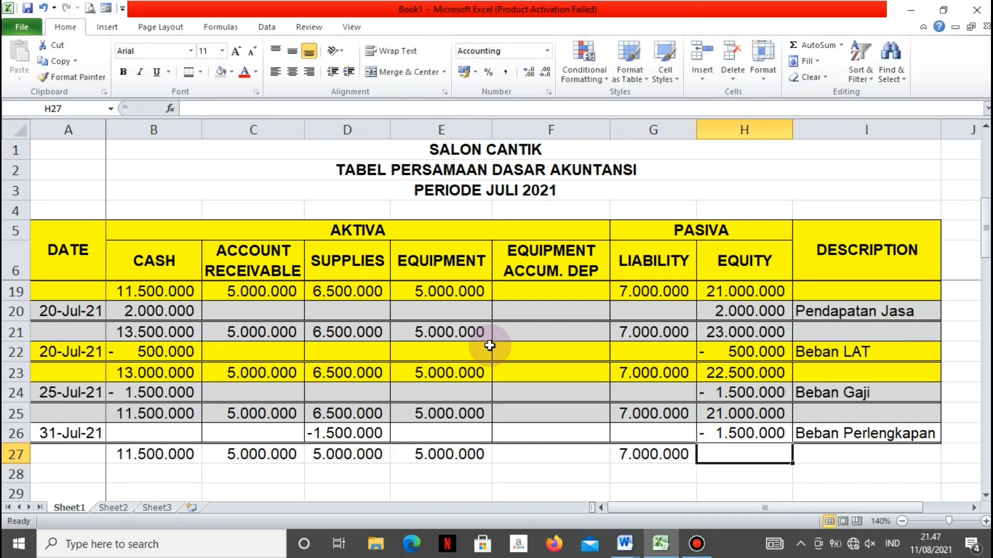
type("19.500.")
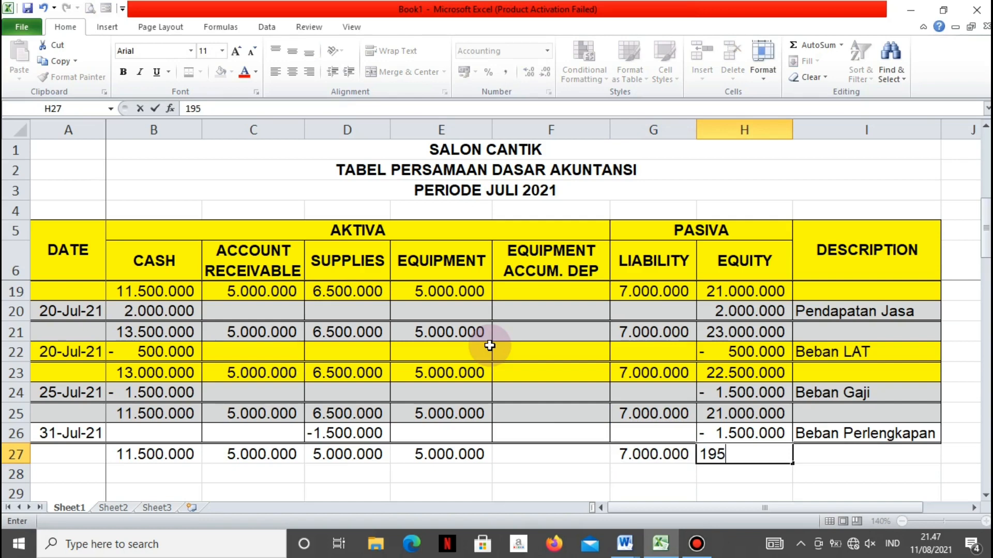
type("00000")
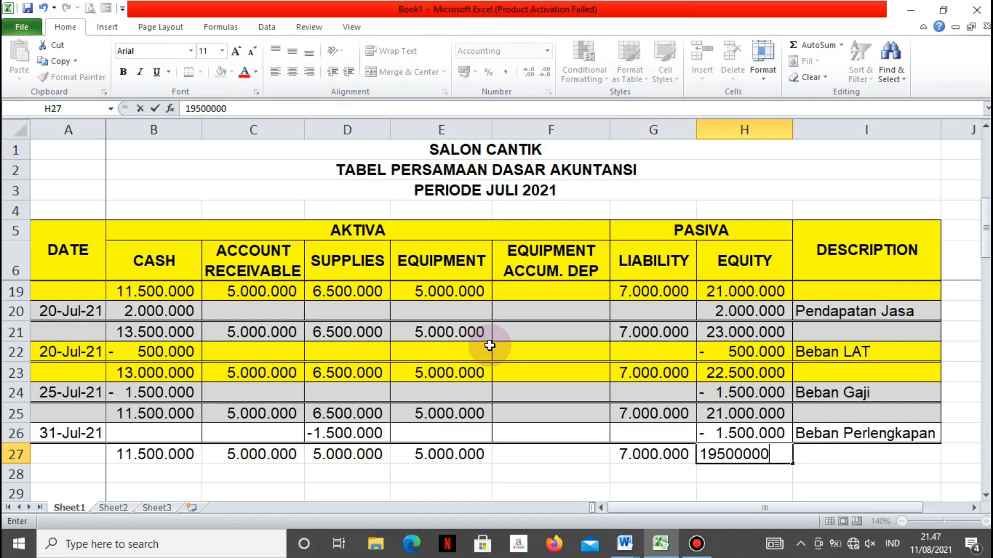
key("Return")
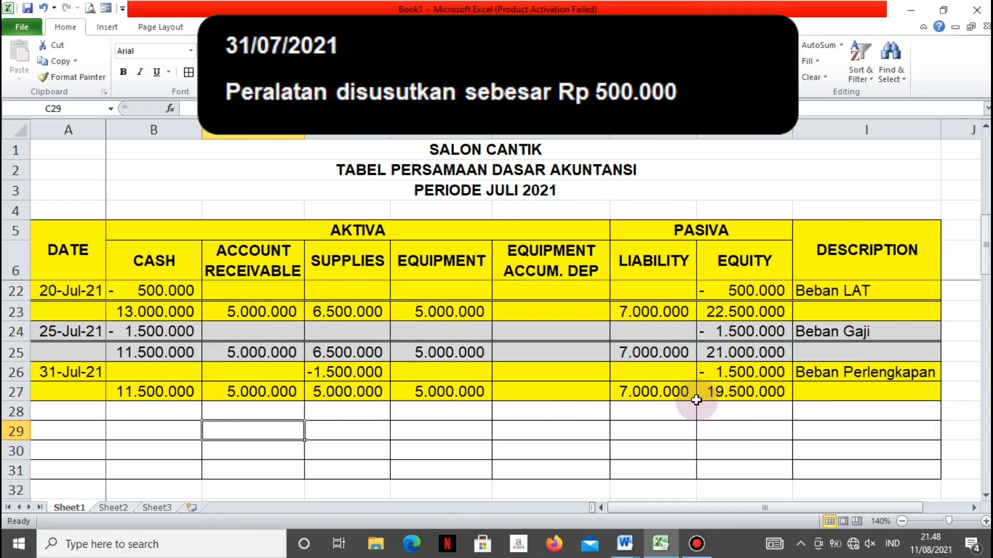
Enter the date 31 Juli 2021 in A28 for the equipment depreciation entry
left_click(68, 409)
type("31")
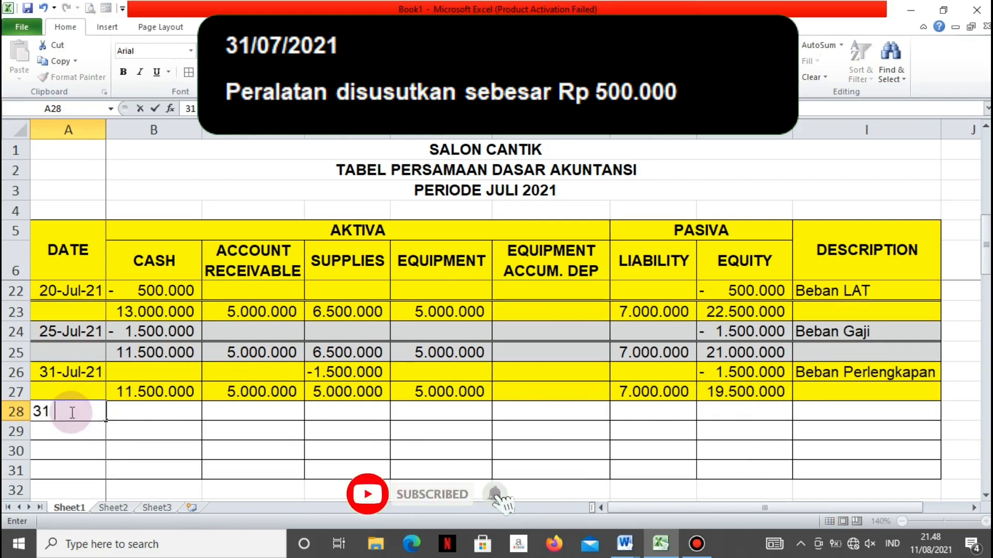
type(" Juli 2021")
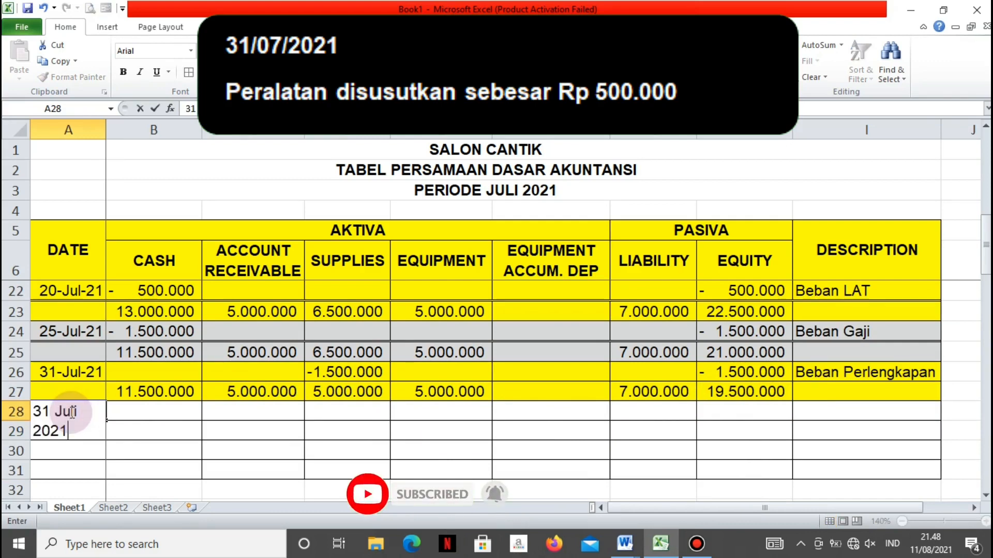
key("Tab")
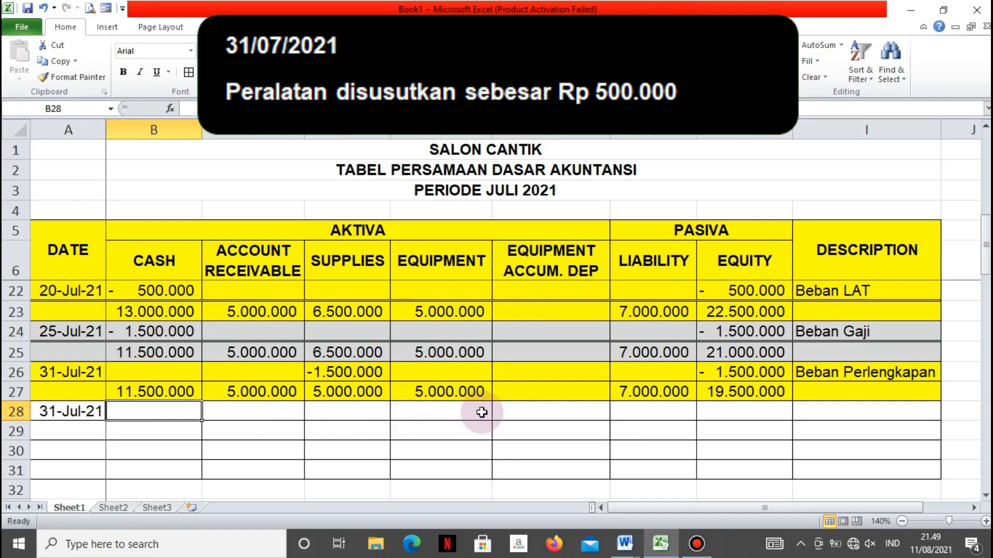
Record equipment accumulated depreciation of -500000 in F28
left_click(507, 411)
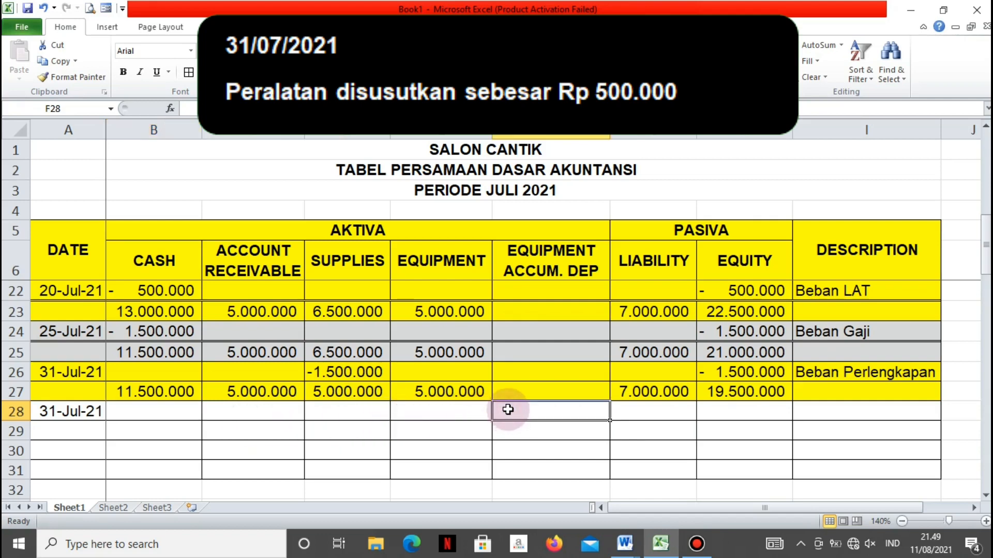
type("- 500.")
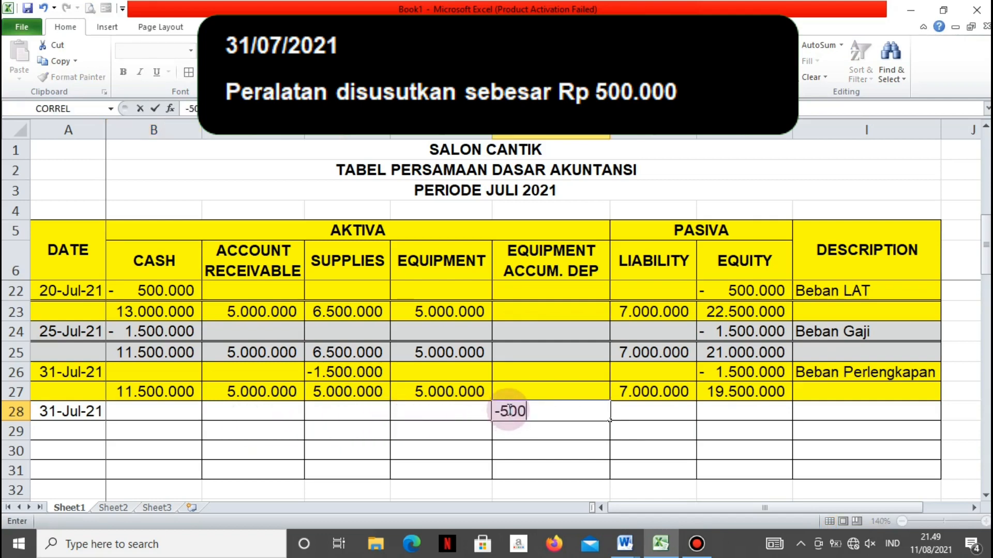
type("000")
key("Return")
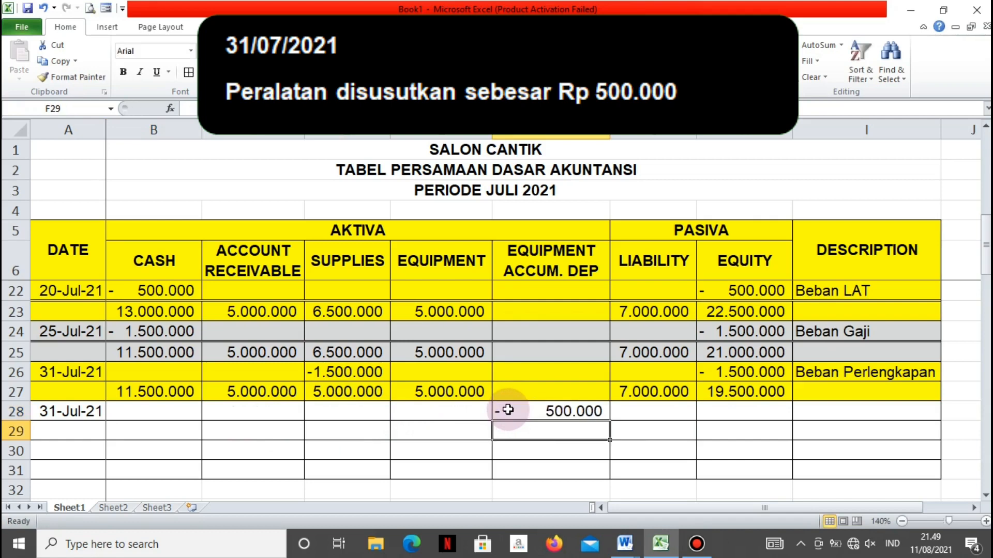
Record an Equity decrease of -500000 in H28
left_click(745, 408)
type("-")
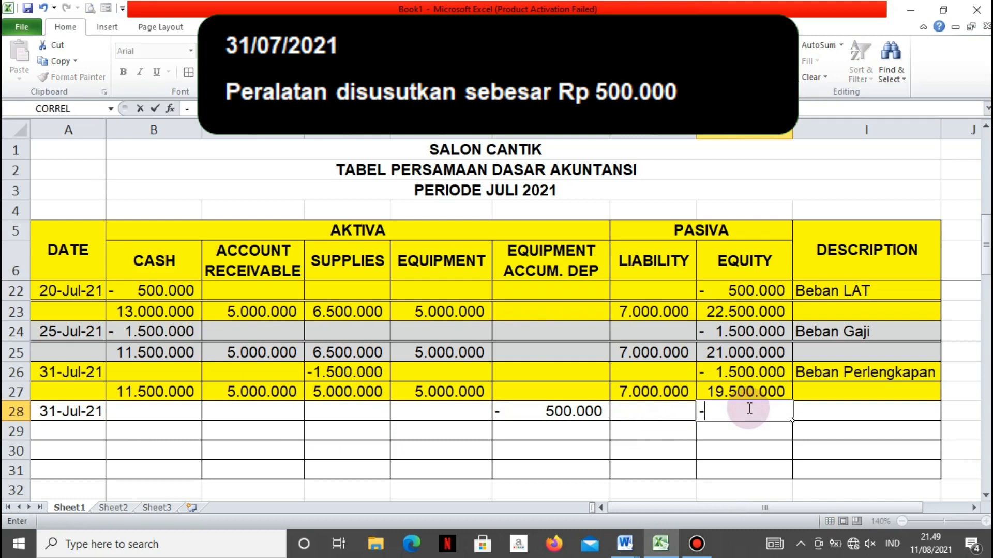
type("500000")
key("Return")
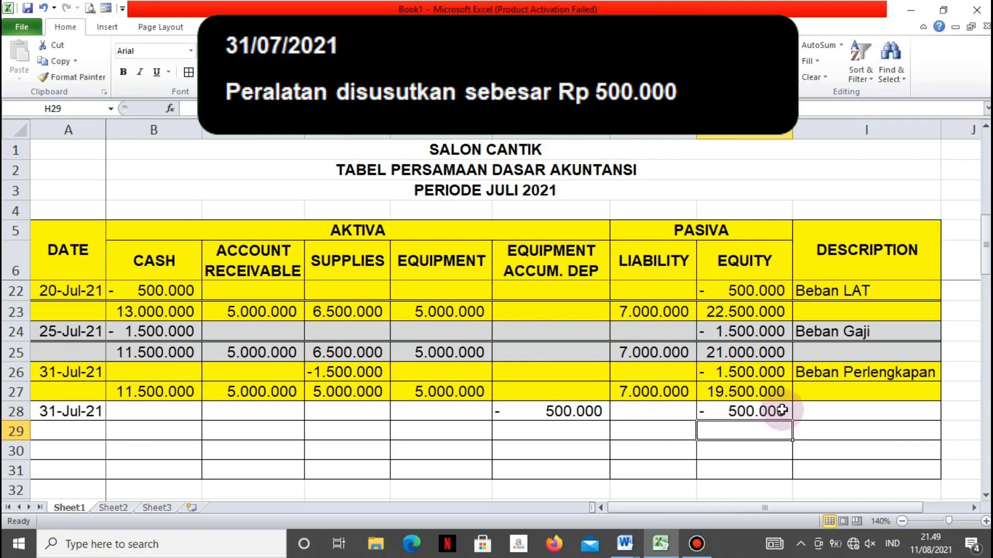
Enter the description "Beban Peny. Peralatan" in I28 for the equipment depreciation entry
left_click(826, 408)
type("Be")
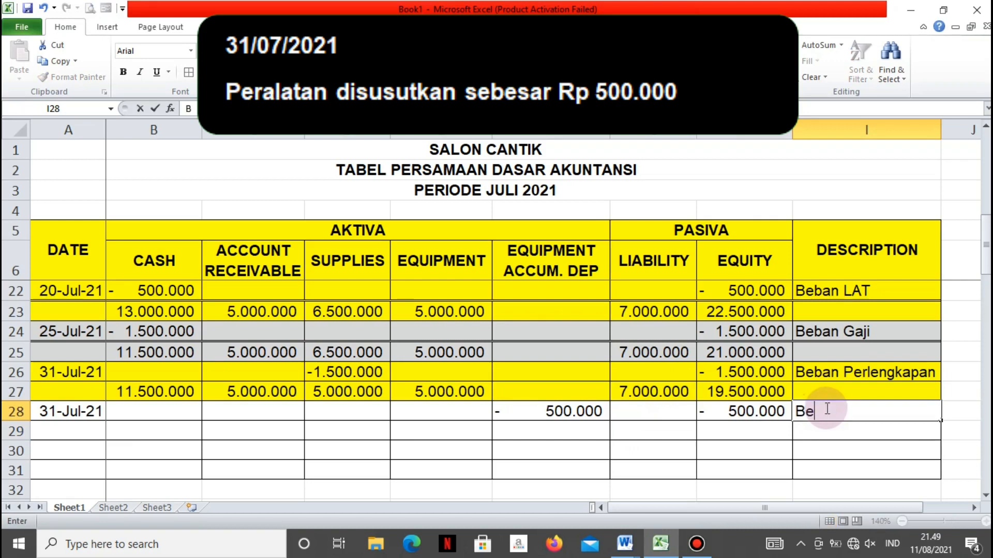
type("ban Peny. Pe")
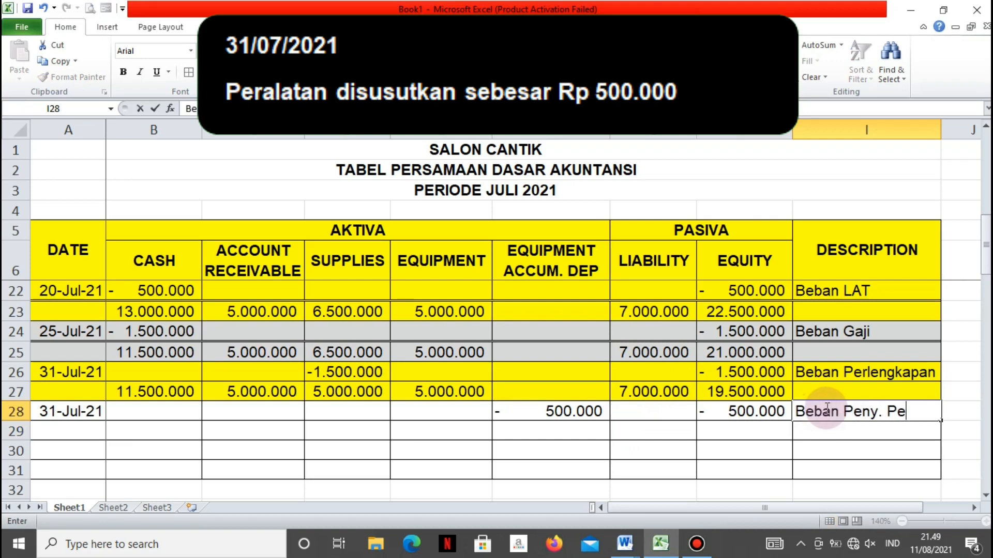
type("ralatan")
key("Return")
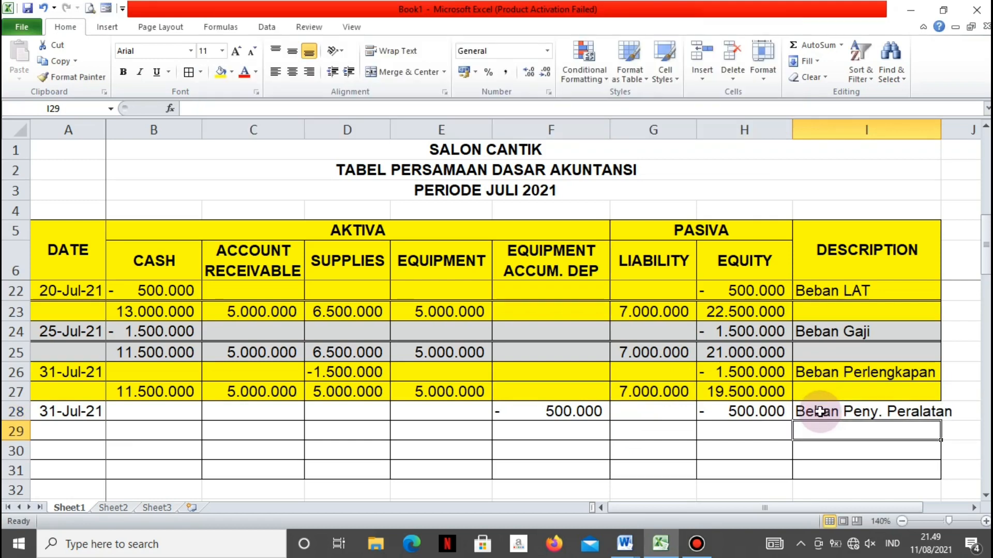
Apply a top and double bottom border to the depreciation entry row A28:I28
left_click_drag(67, 411, 869, 411)
left_click(200, 73)
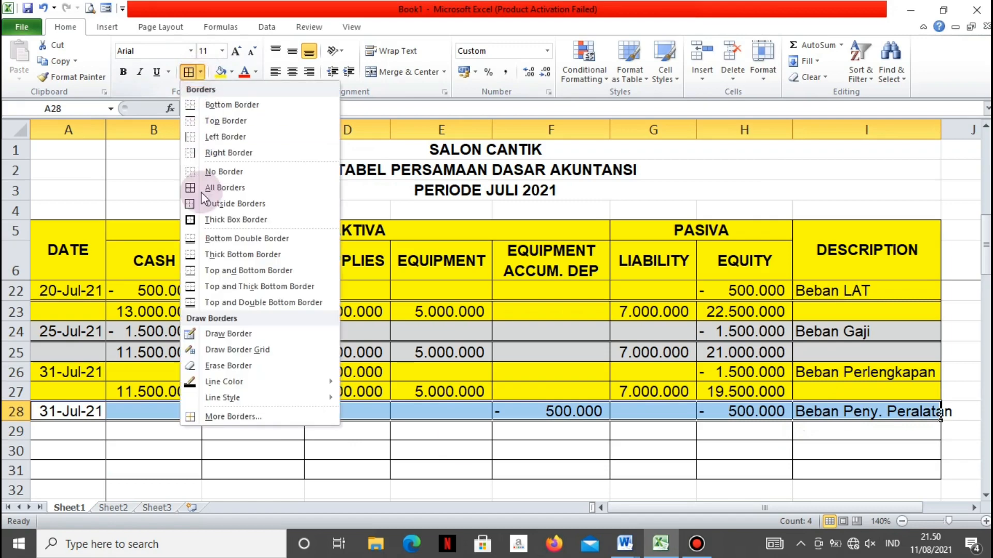
left_click(201, 304)
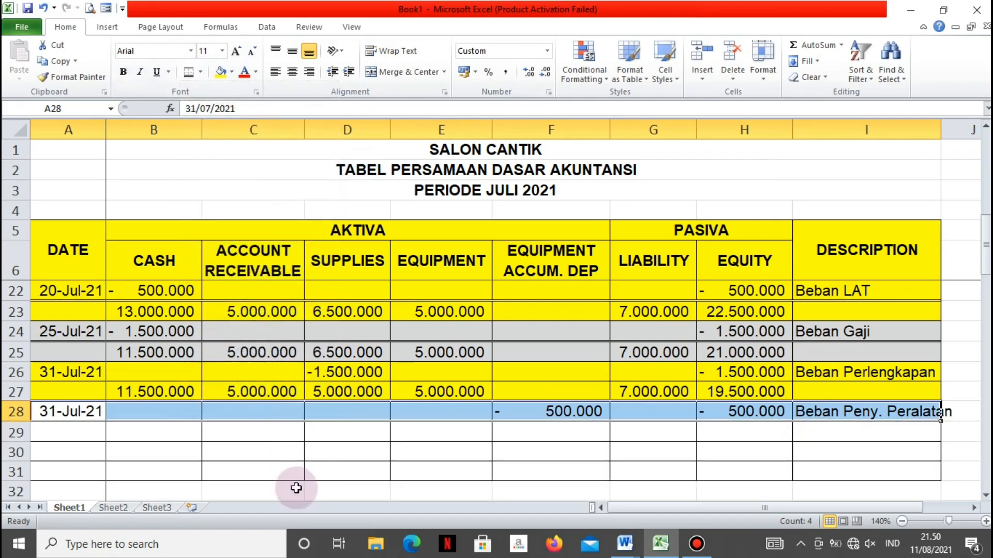
left_click(288, 471)
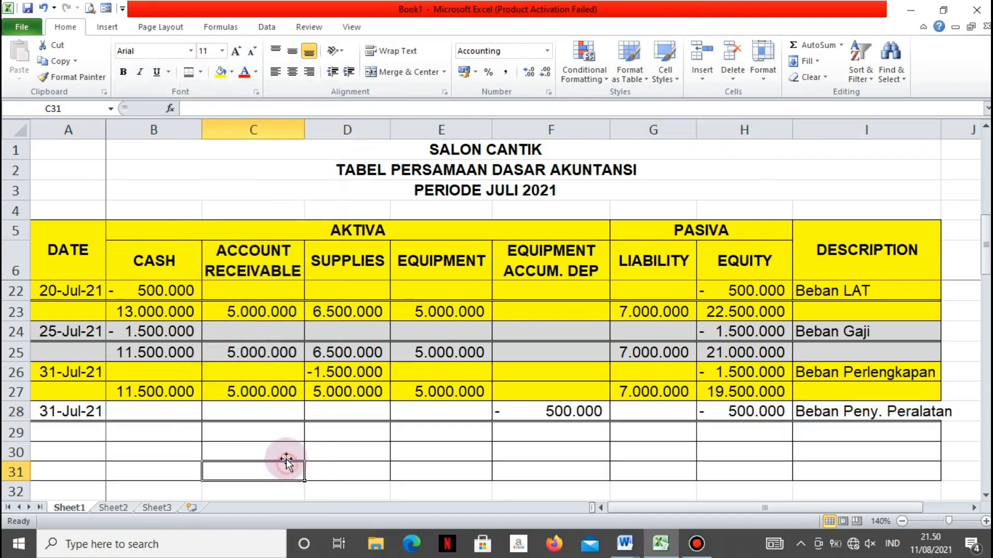
Carry the Cash and Account Receivable balances from row 27 into B29 and C29 using cell references
left_click(165, 432)
type("=")
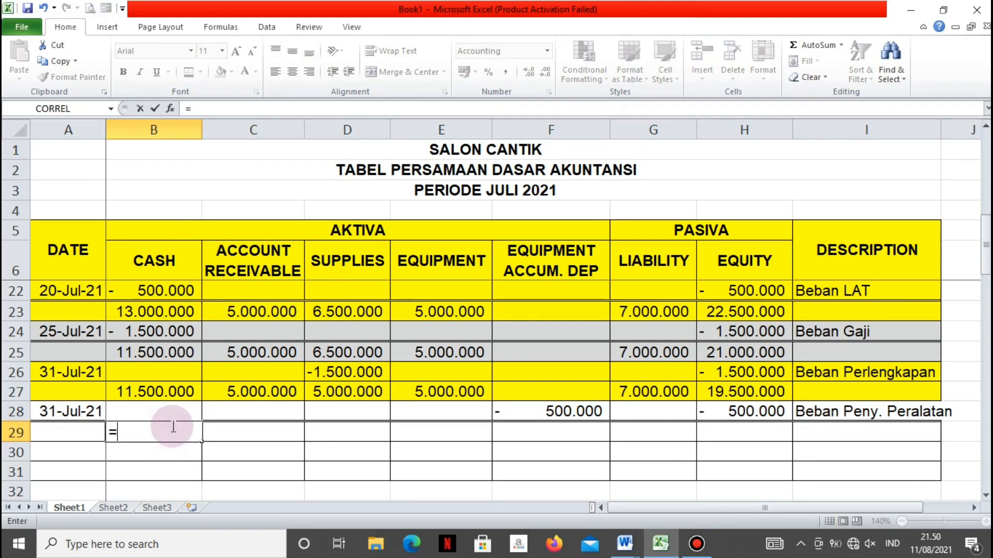
key("Up")
key("Up")
key("Return")
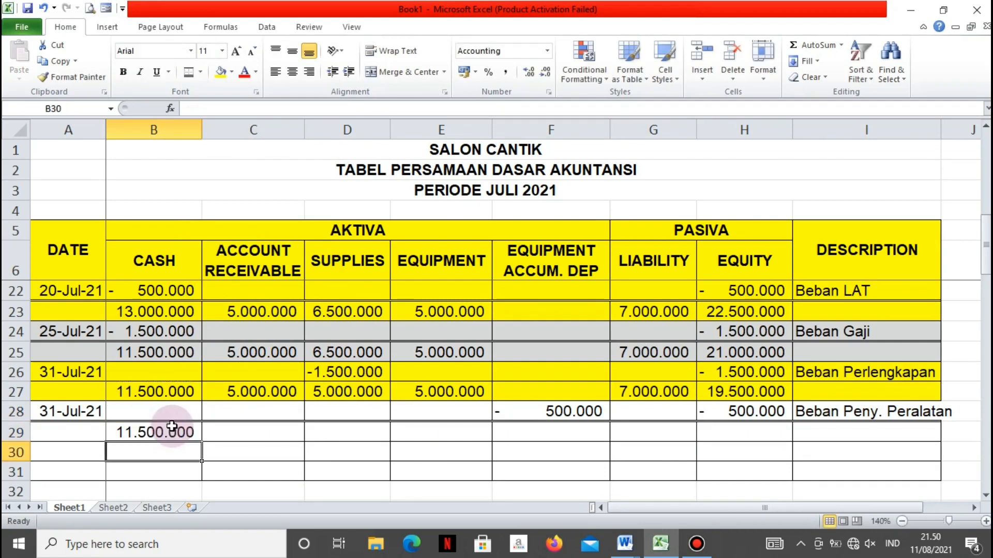
key("Right")
key("Up")
type("=")
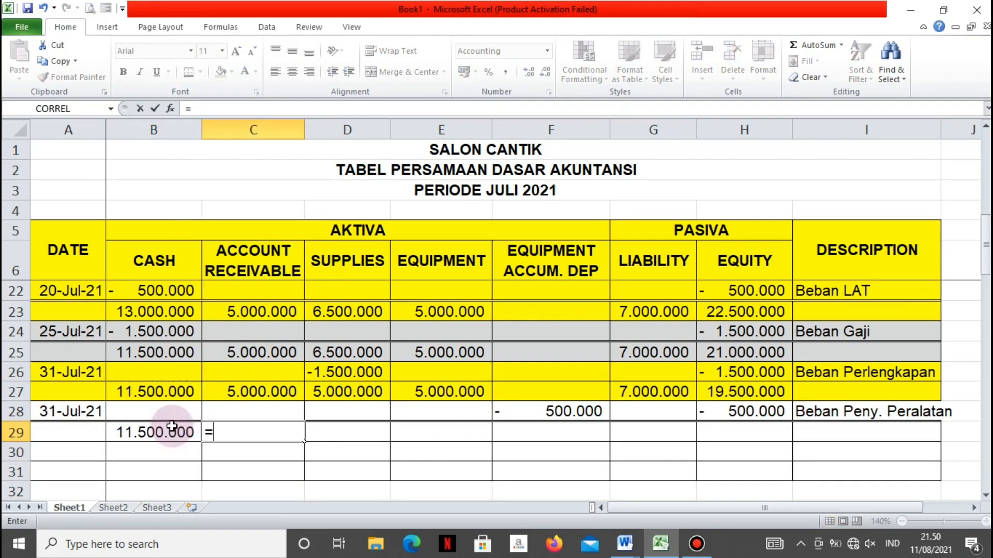
key("Up")
key("Up")
key("Return")
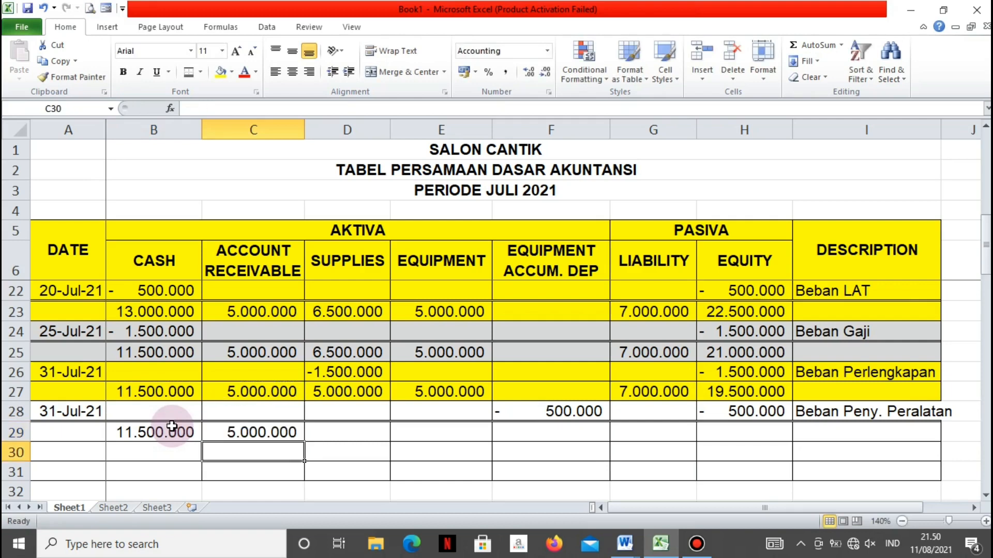
Carry the Supplies and Equipment balances from row 27 into D29 and E29 using cell references
key("Right")
key("Up")
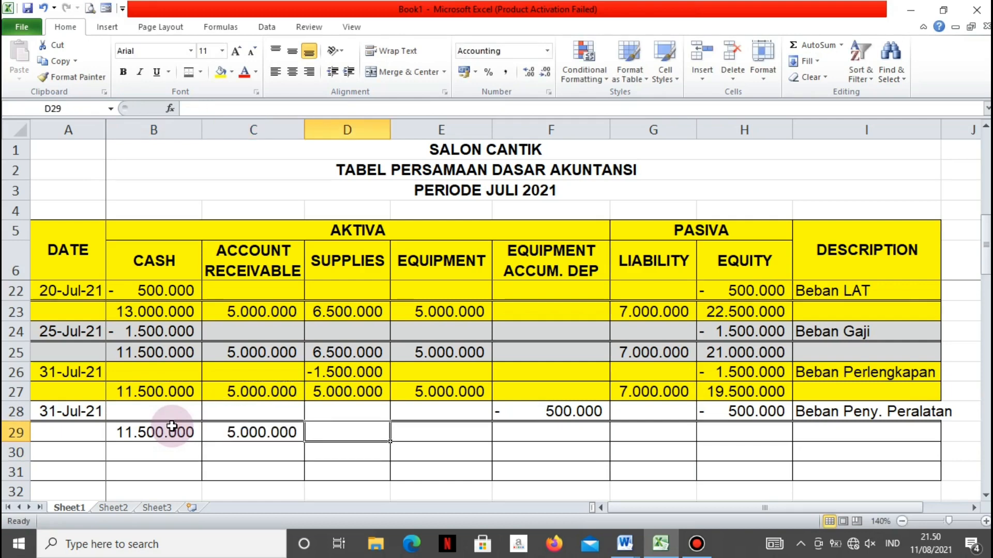
type("=")
key("Up")
key("Up")
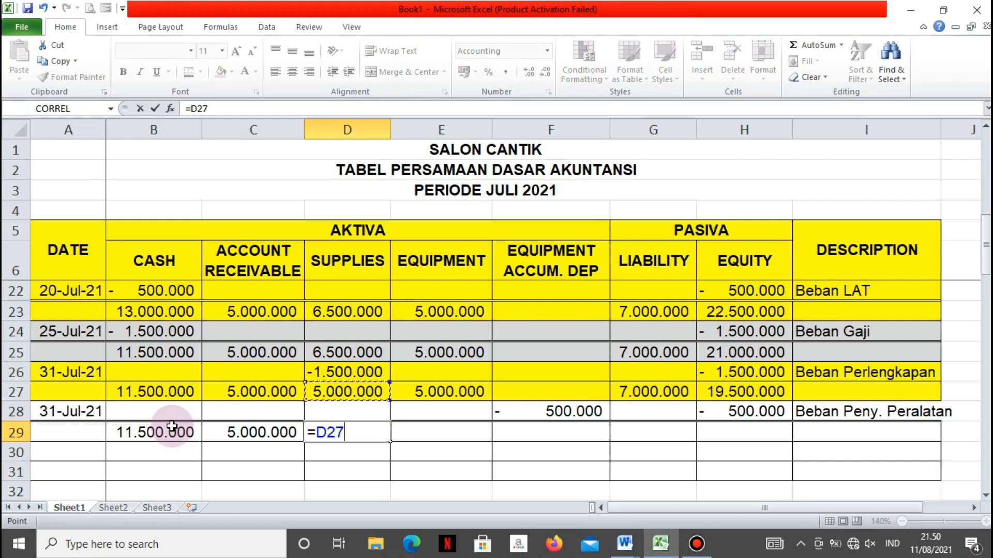
key("Return")
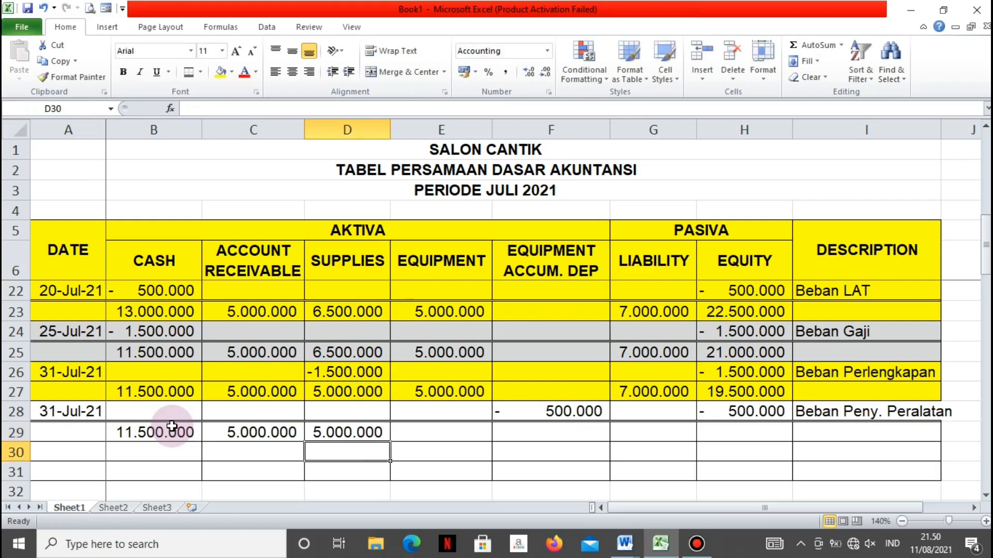
key("Right")
key("Up")
type("=")
key("Up")
key("Up")
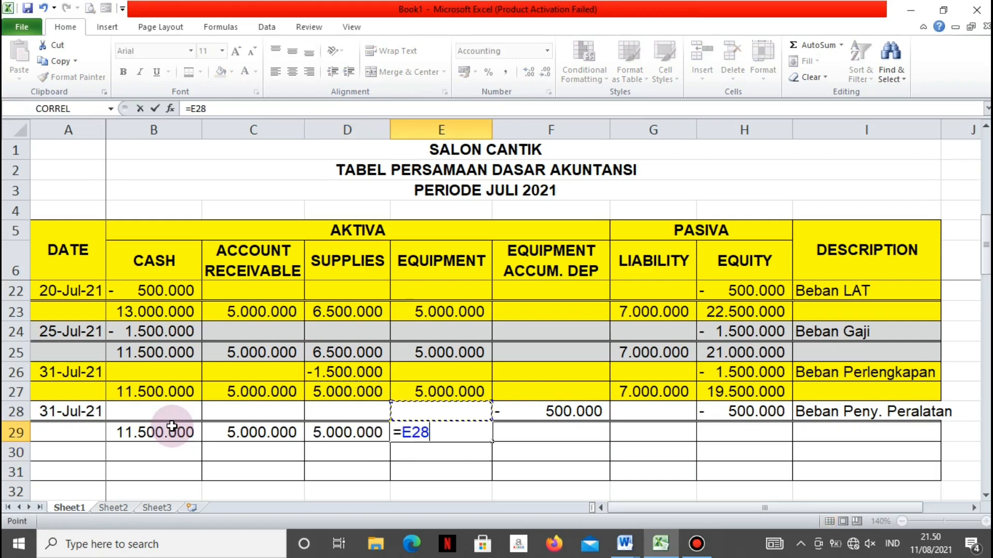
key("Return")
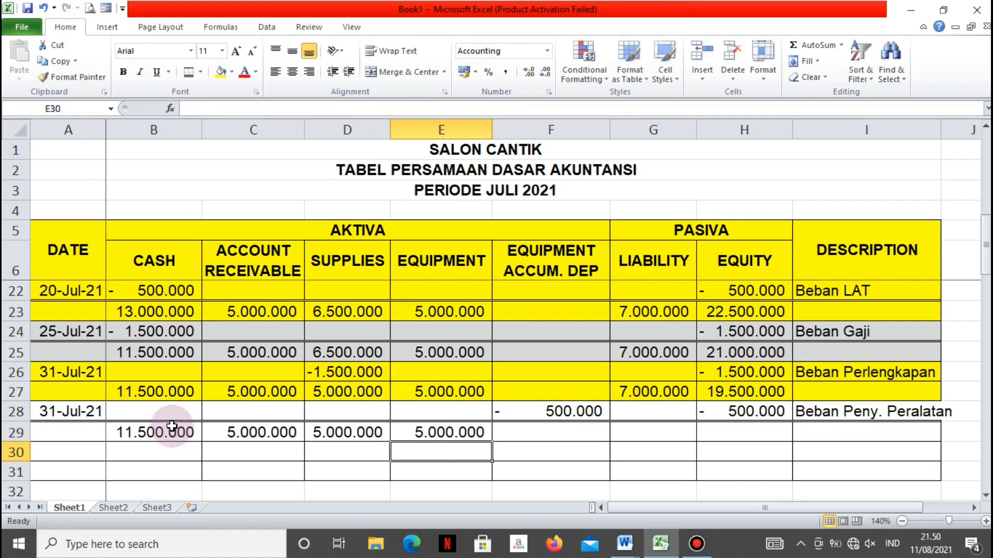
Set the Equipment Accum. Dep balance in F29 to reference the depreciation amount in F28
key("Right")
type("=")
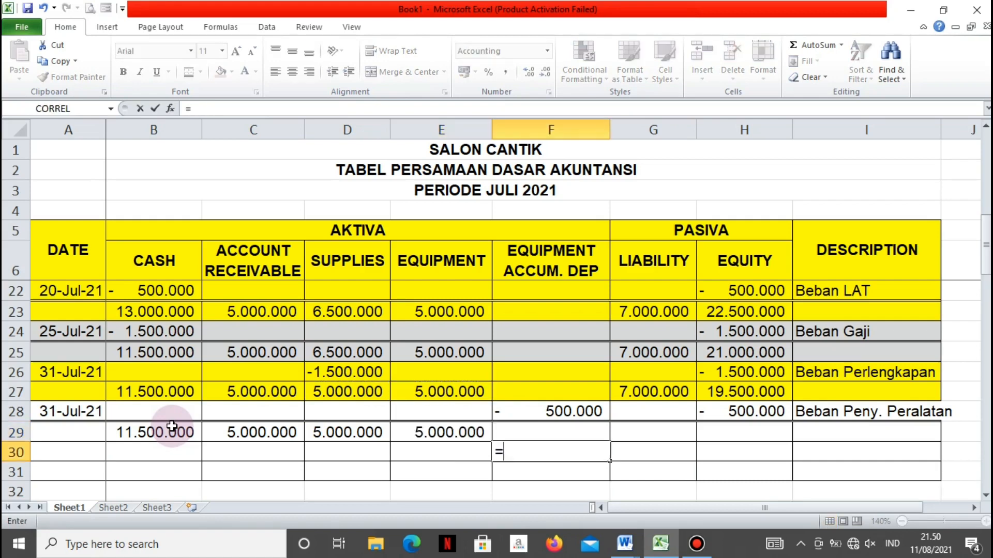
key("Escape")
key("Up")
type("=")
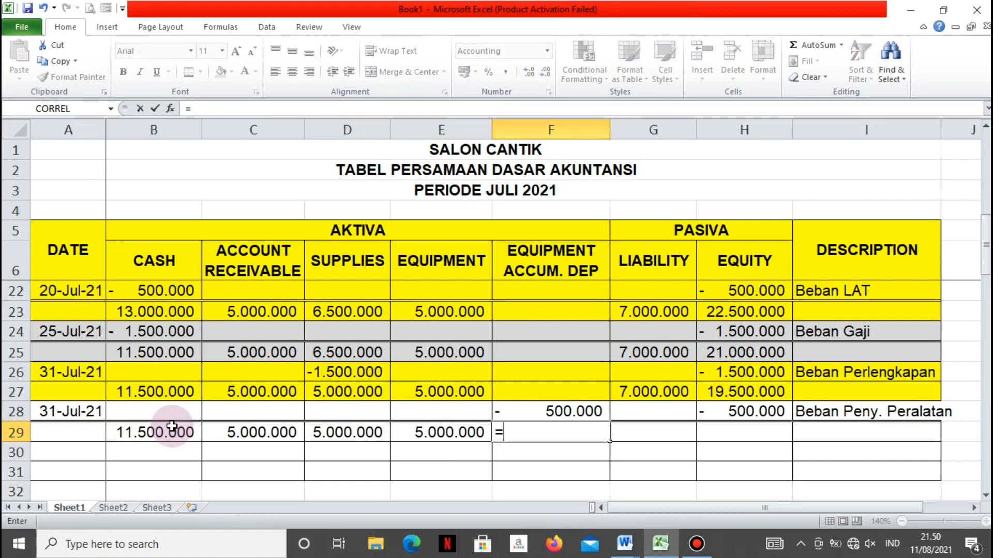
key("Up")
key("Return")
Carry the Liability balance from G27 into G29 using a cell reference
key("Right")
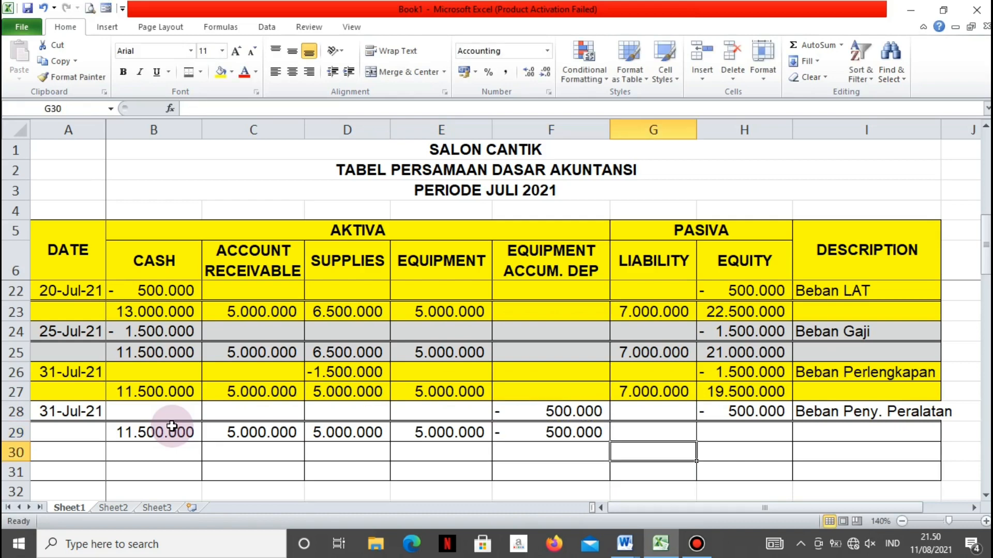
key("Up")
type("=")
key("Up")
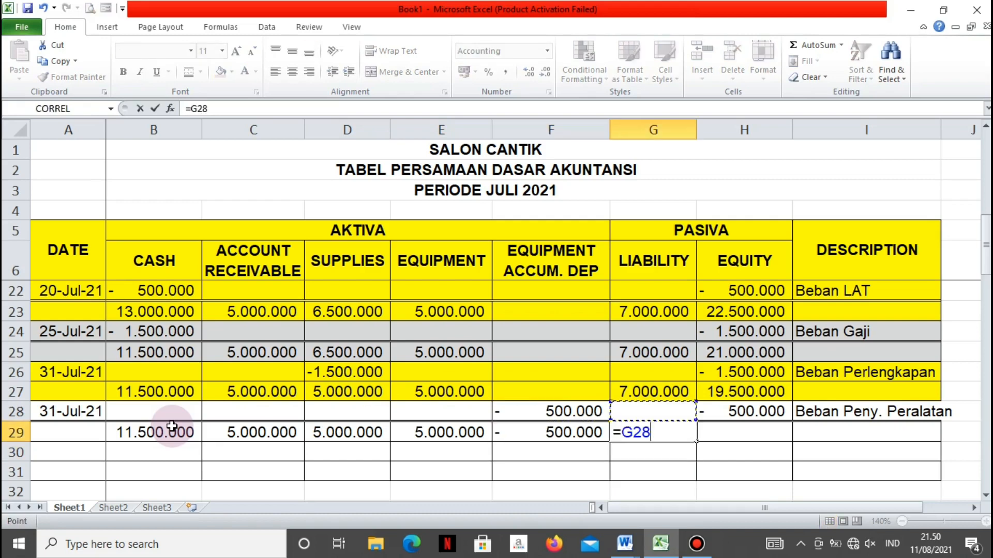
key("Up")
key("Return")
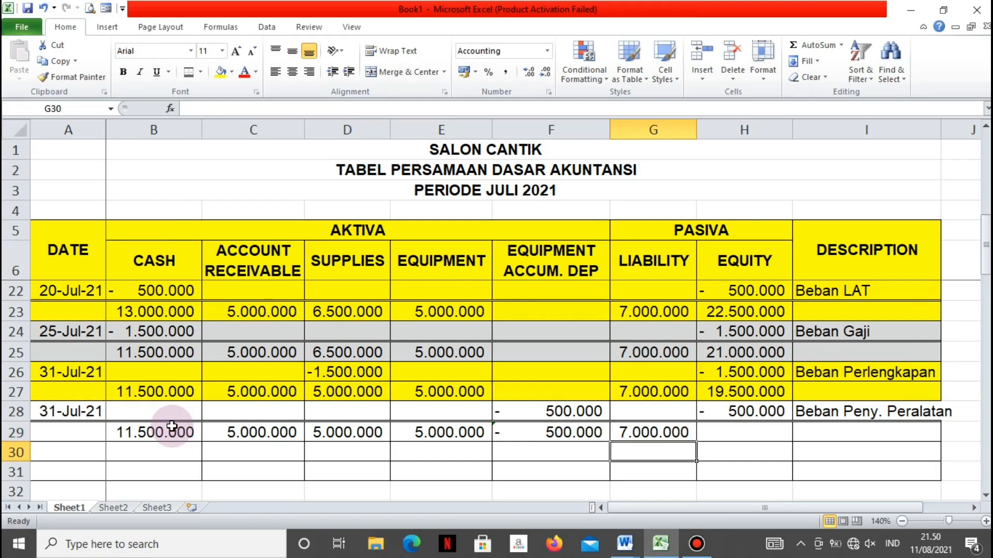
Enter 19000000 as the Equity balance in H29
key("Right")
key("Up")
type("=")
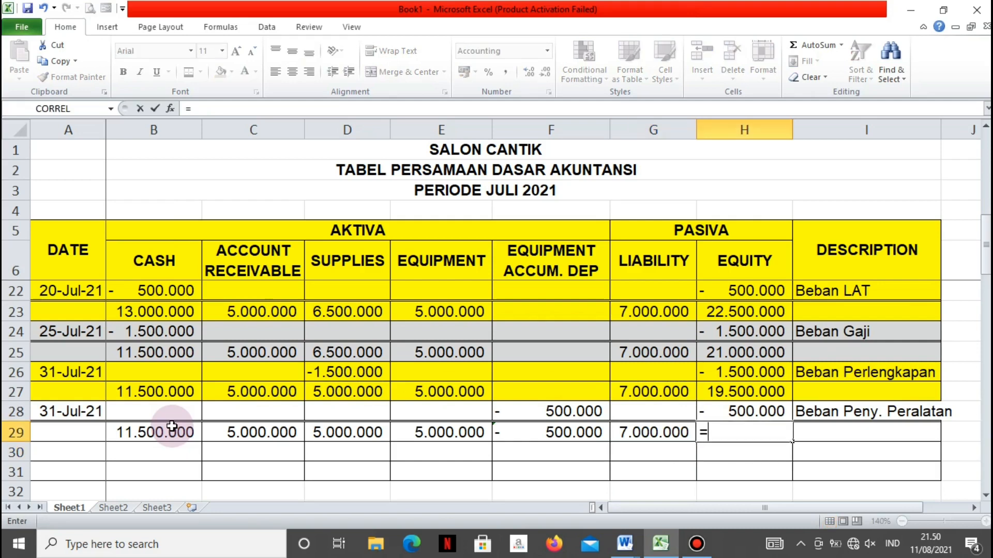
key("BackSpace")
type("1")
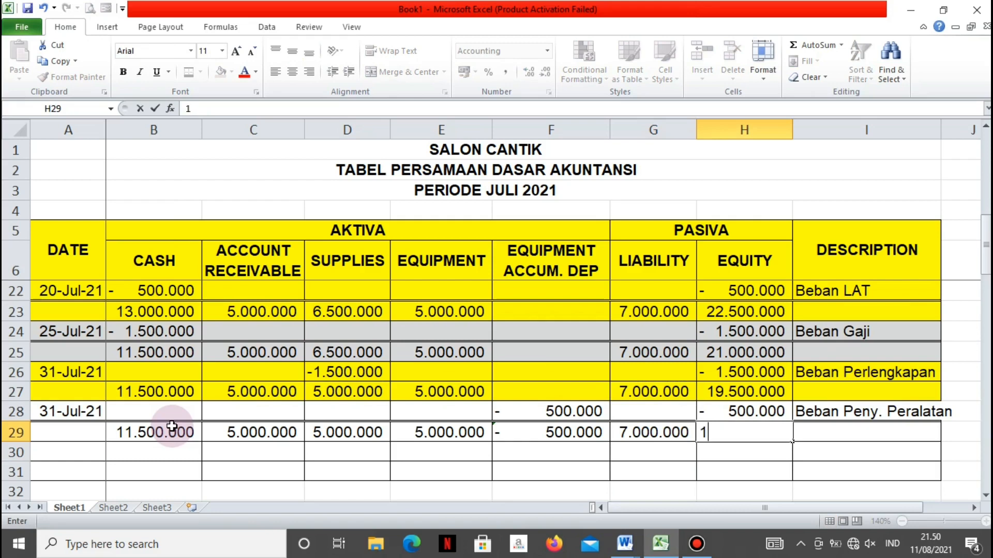
type("9000000")
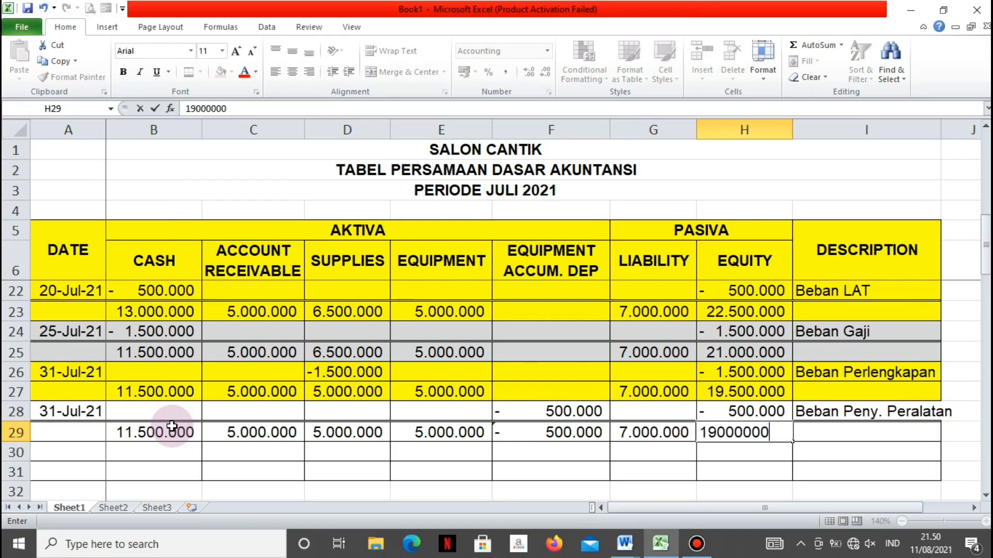
key("Return")
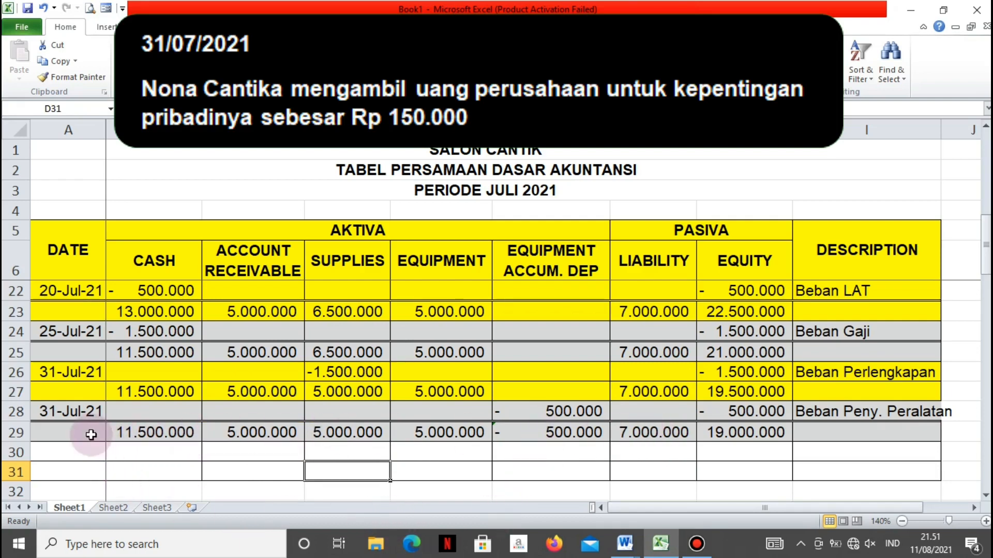
Enter the date 31 Juli 2021 in A30 for the owner's personal withdrawal
left_click(82, 452)
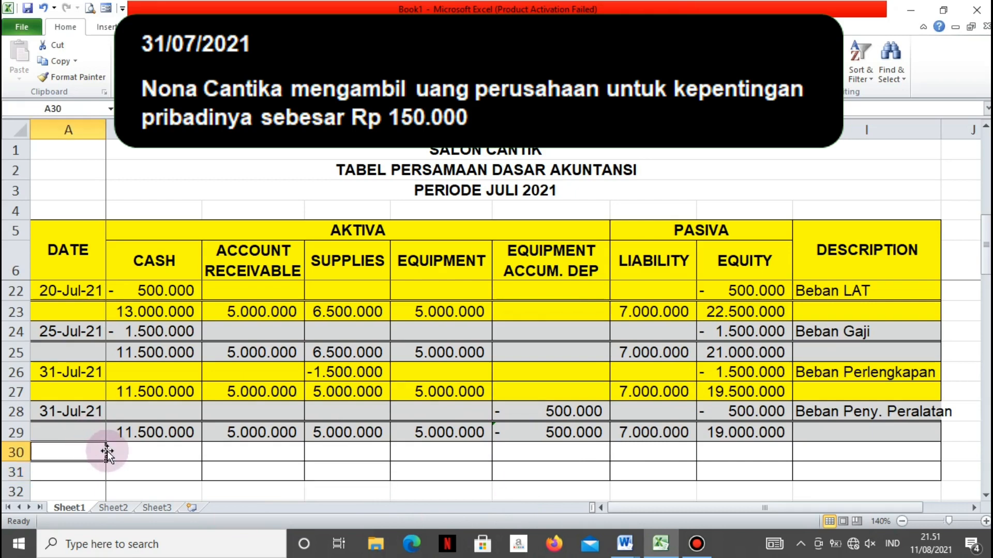
type("31")
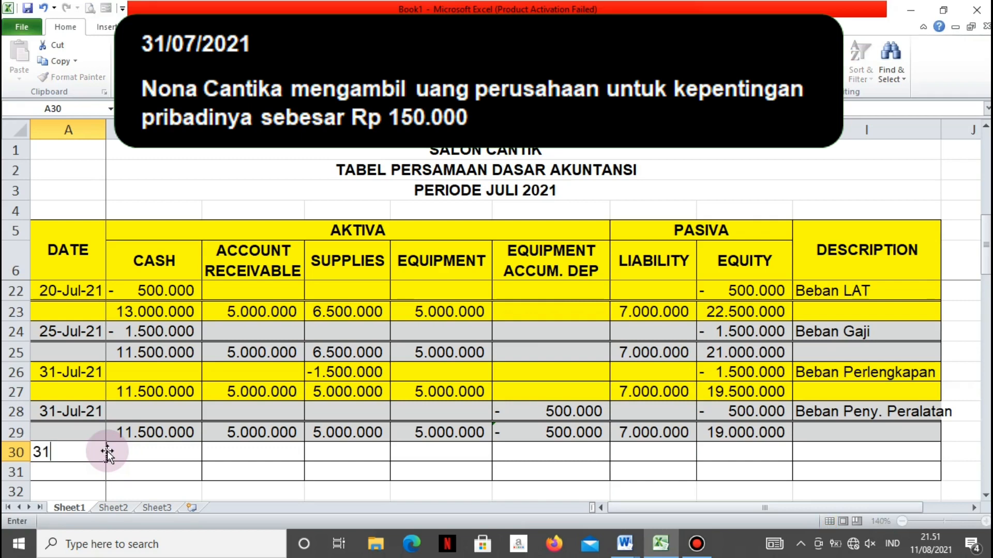
type(" Juli 201")
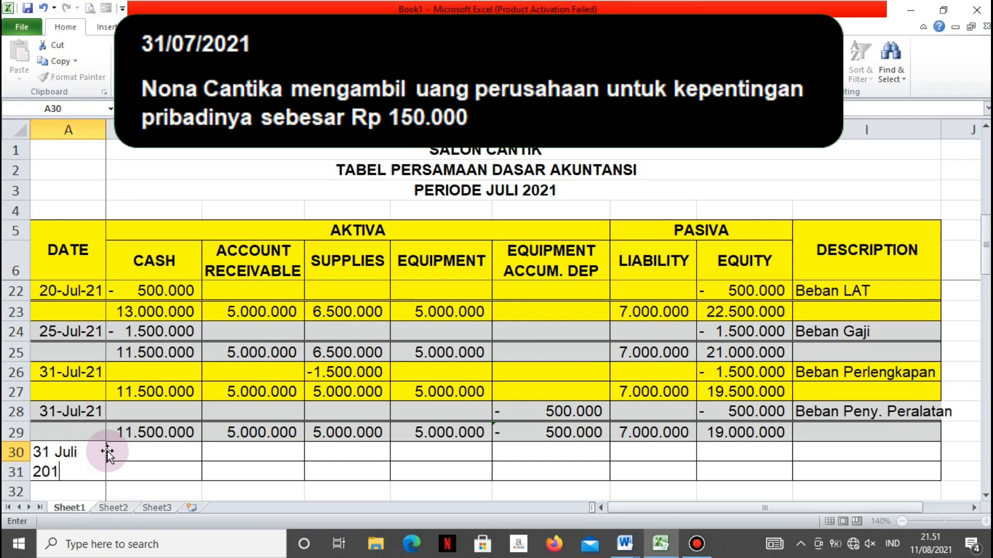
key("Tab")
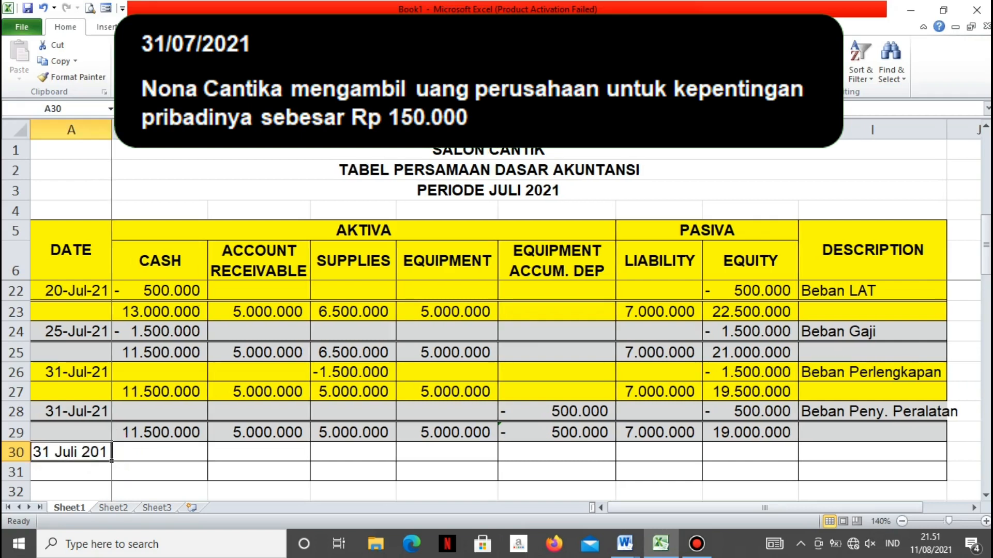
key("F2")
key("Left")
type("2")
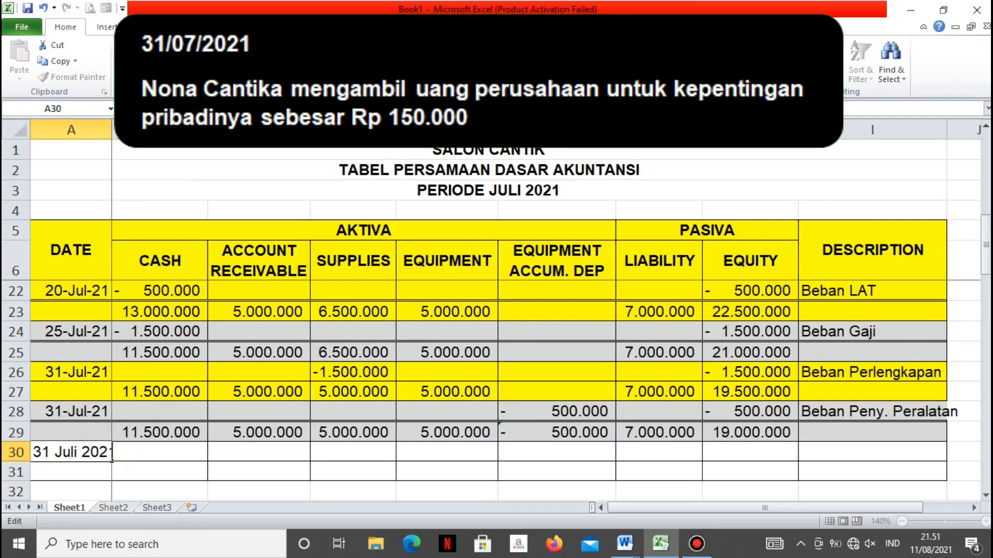
key("Return")
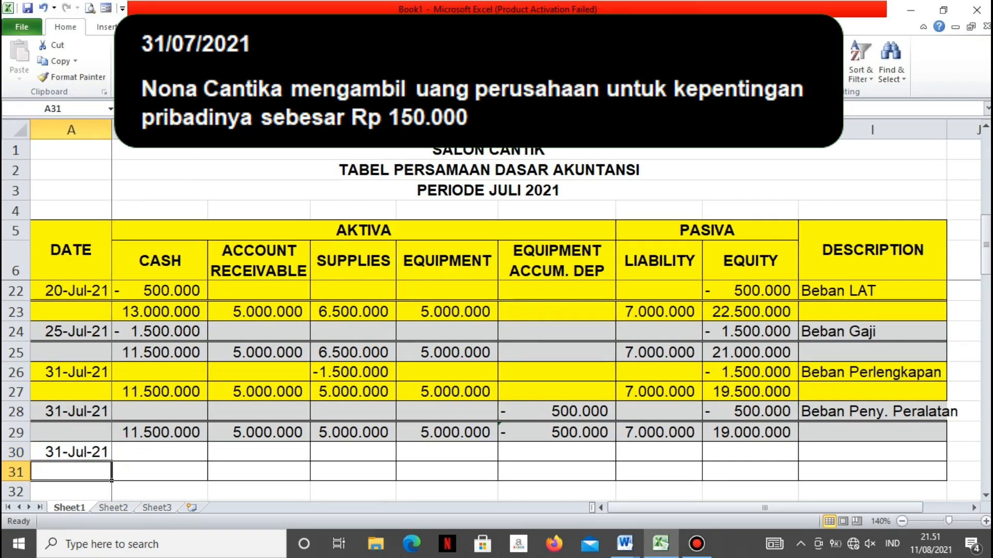
Record a Cash decrease of -150000 in B30 for the owner's withdrawal
left_click(151, 454)
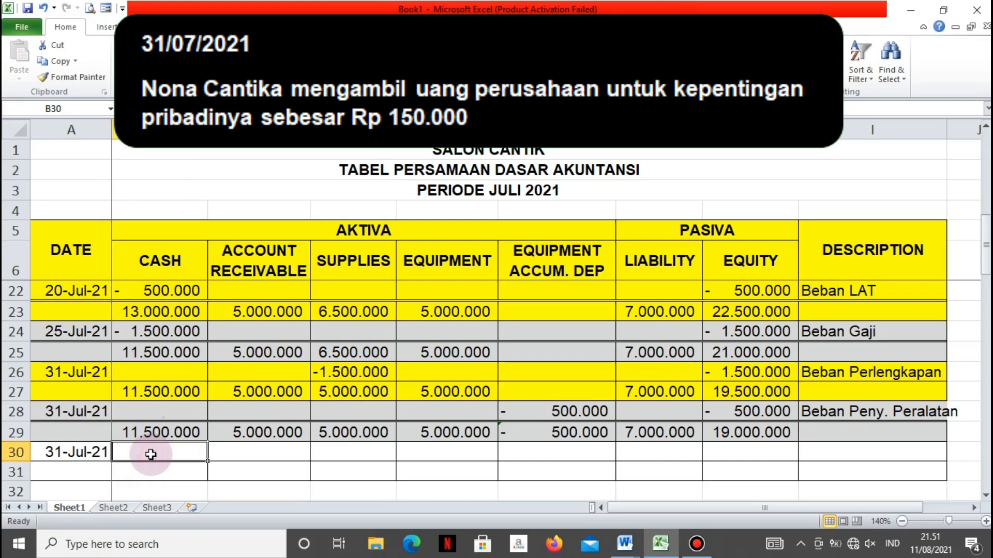
type("-1")
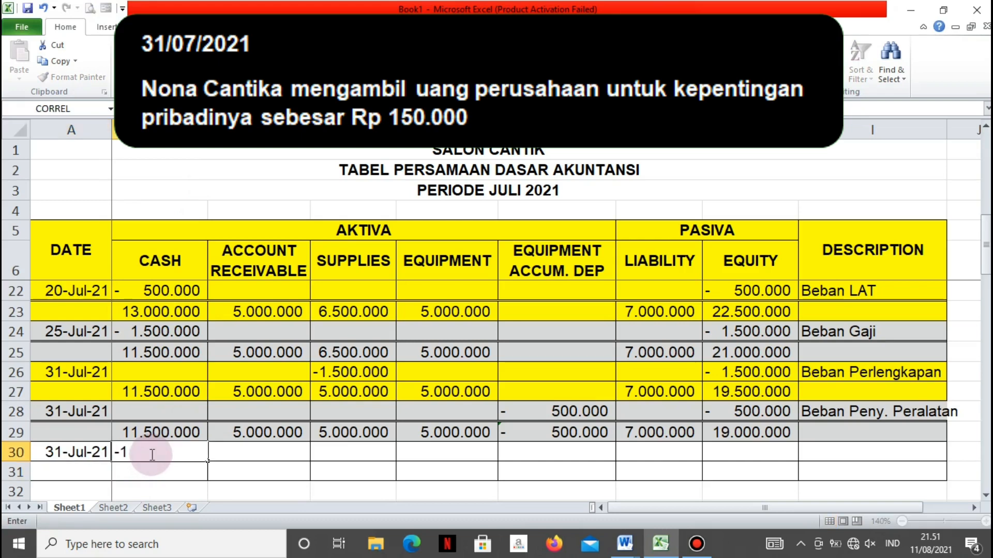
type("50000")
key("Tab")
key("Tab")
key("Tab")
key("Tab")
key("Tab")
key("Tab")
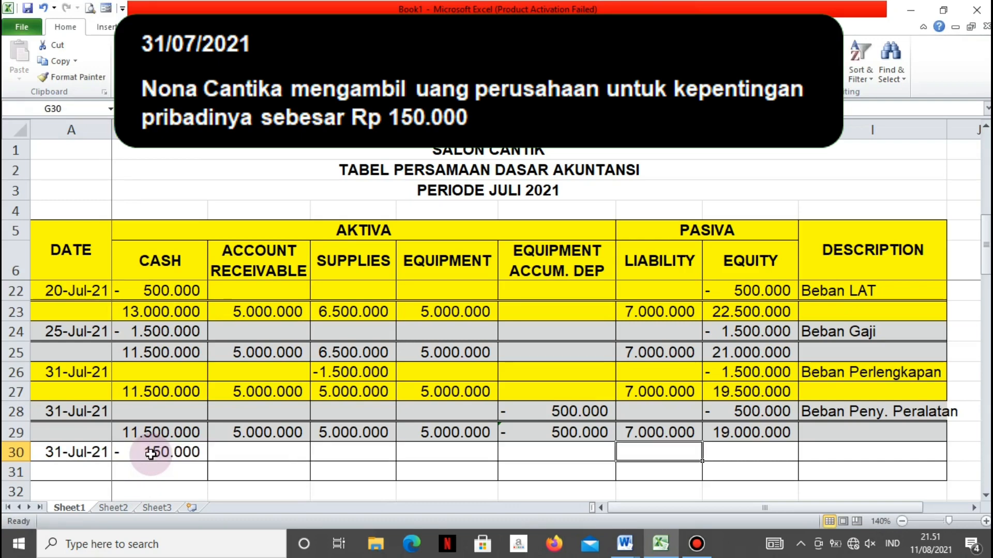
Record an Equity decrease of -150000 in H30 for the owner's withdrawal
type("-")
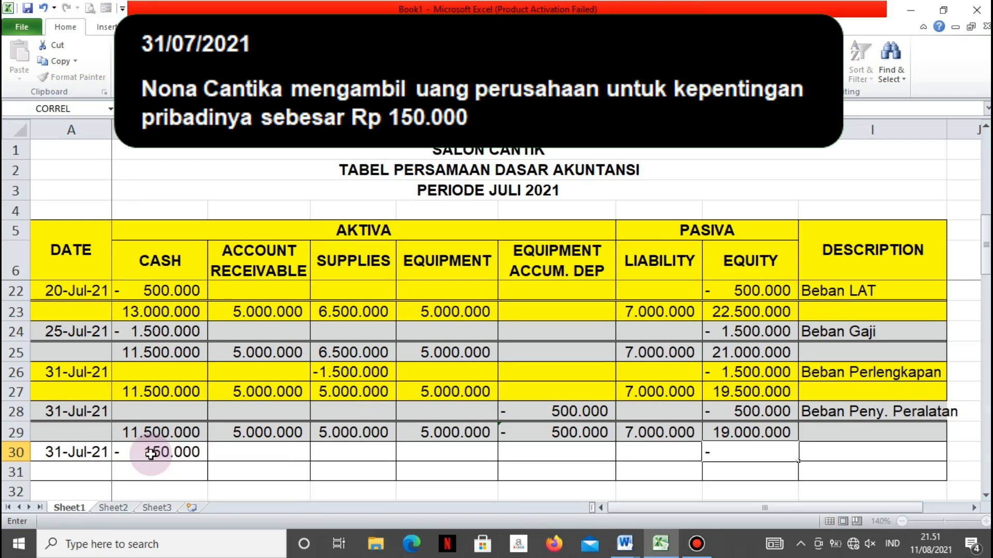
type("150000")
key("Tab")
Enter the description Prive in I30 and add a double bottom border under the row 30 entry
type("Pri")
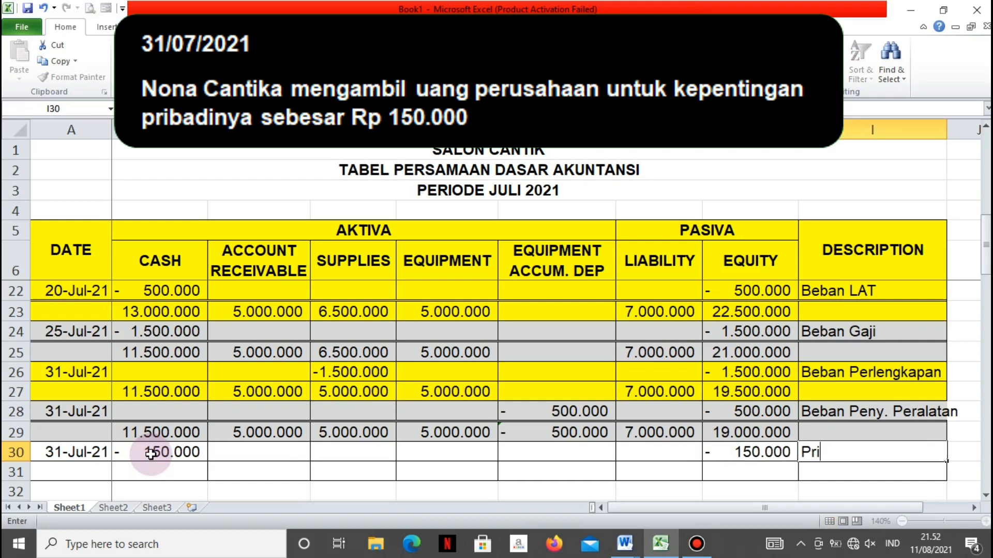
type("ve")
key("Return")
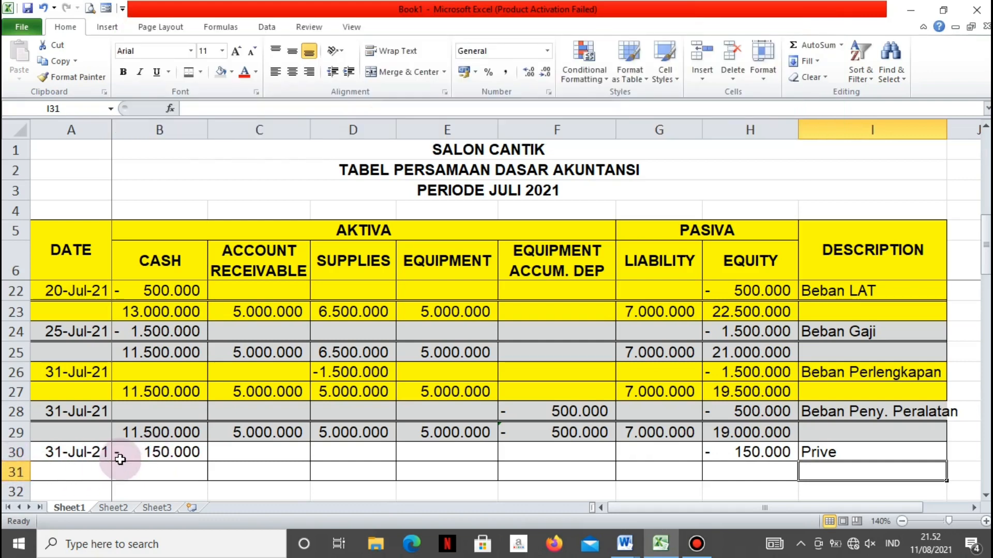
left_click_drag(82, 452, 468, 455)
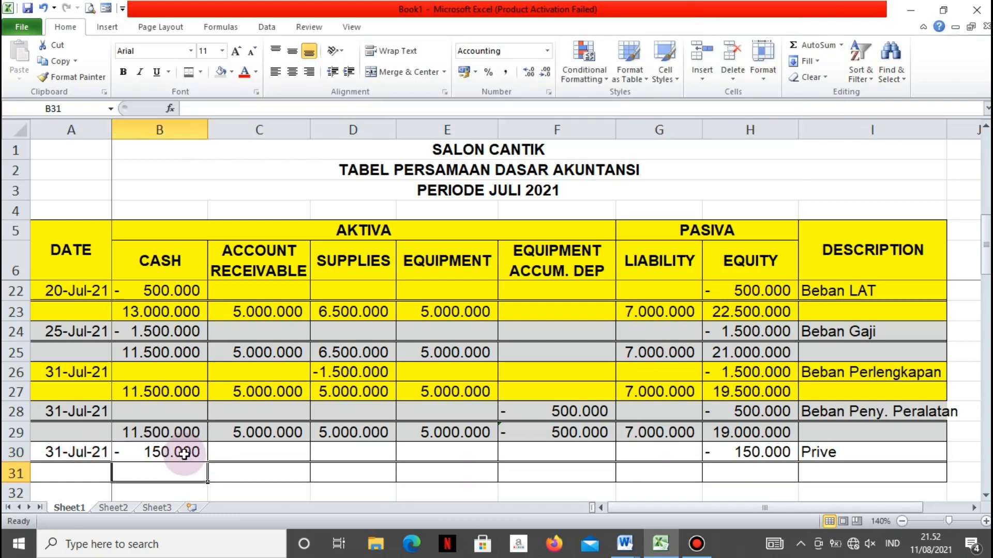
Enter 11350000 as the Cash balance in B31
type("1135")
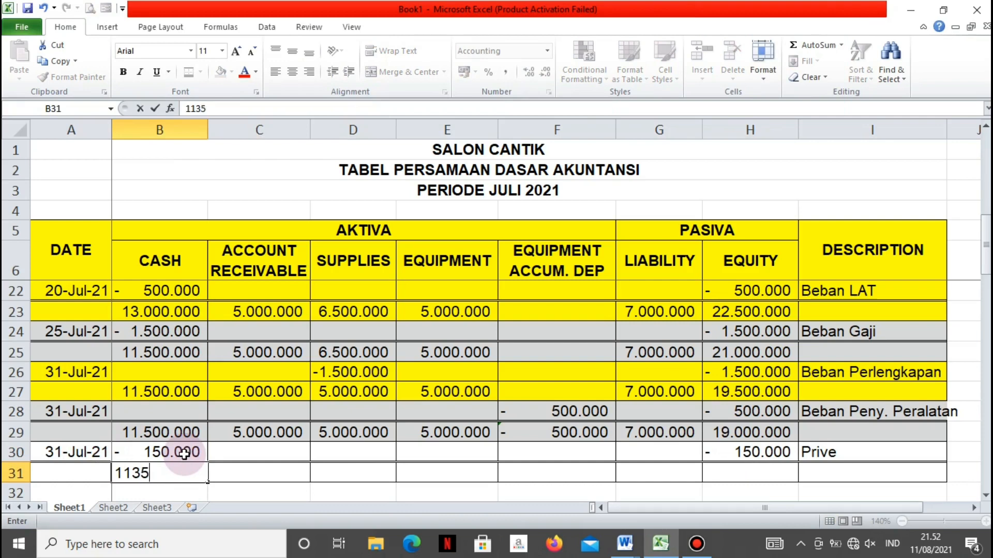
type("0000")
key("Tab")
Carry the Account Receivable and Supplies balances down to C31 and D31 with the formulas =C29 and =D29
type("=")
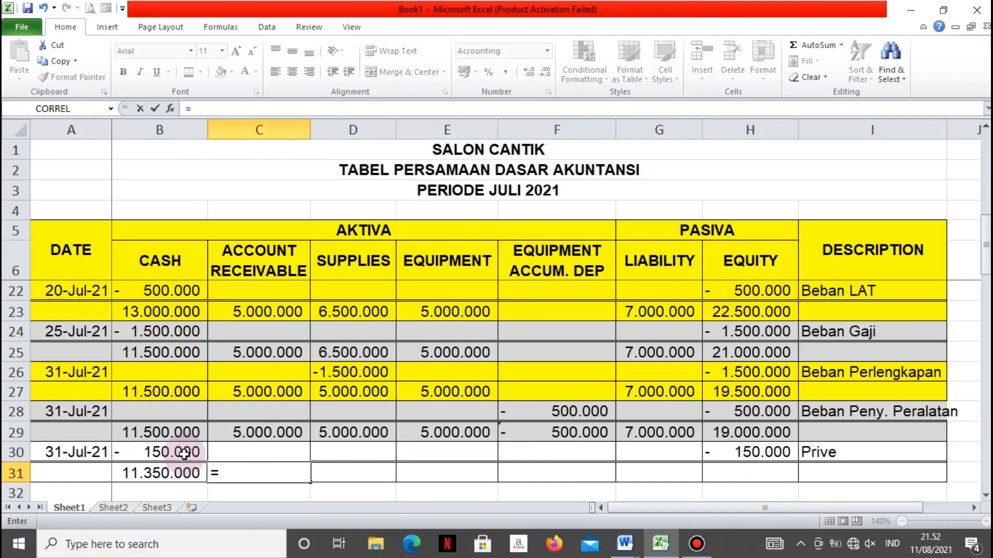
key("Up")
key("Up")
key("Return")
key("Right")
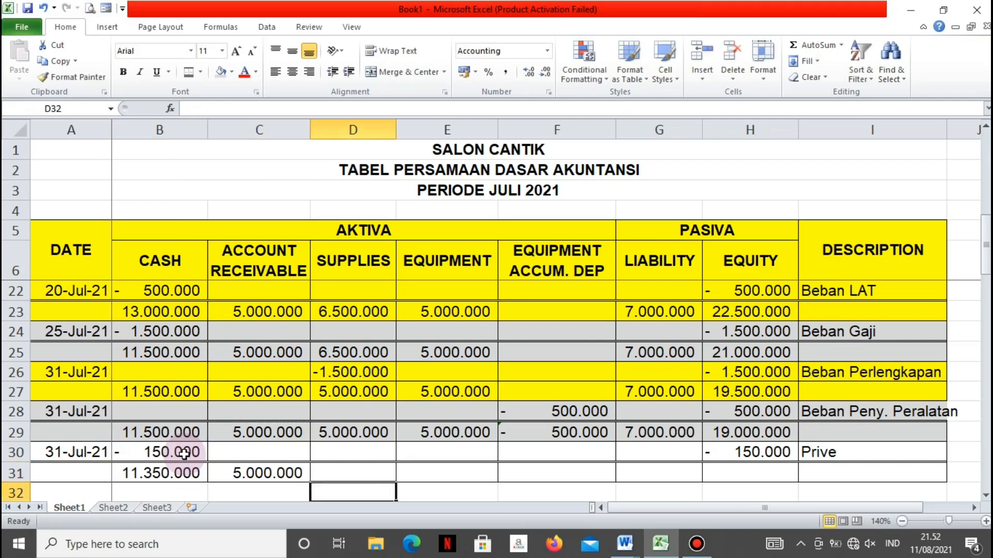
key("Up")
type("=")
key("Up")
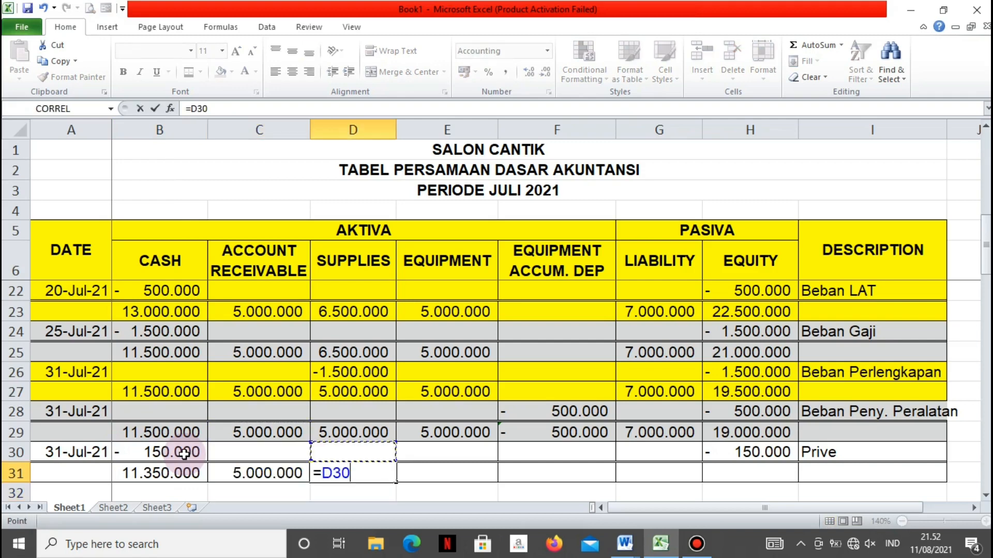
key("Up")
key("Return")
Carry the Equipment and Equipment Accum. Dep balances down to E31 and F31 with the formulas =E29 and =F29
key("Right")
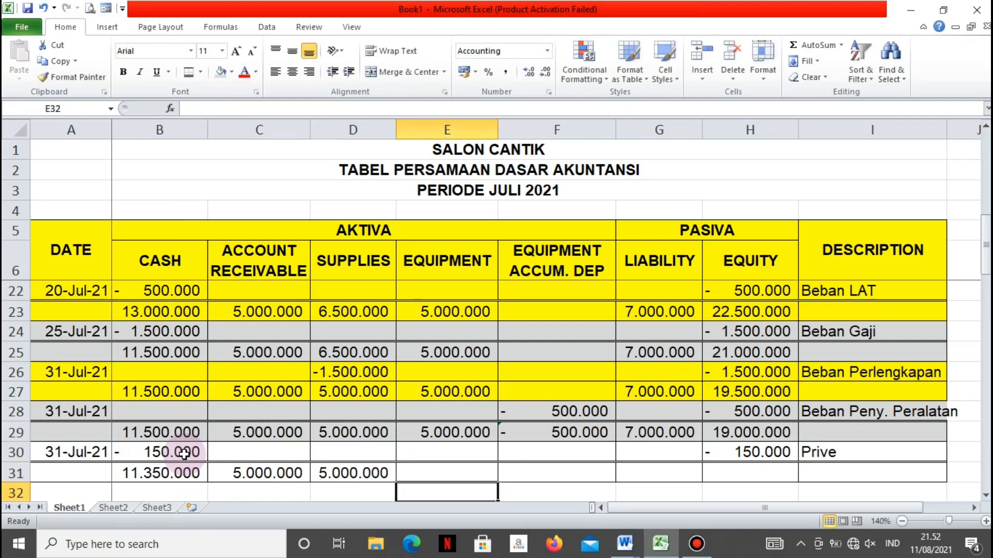
key("Up")
type("=")
key("Up")
key("Up")
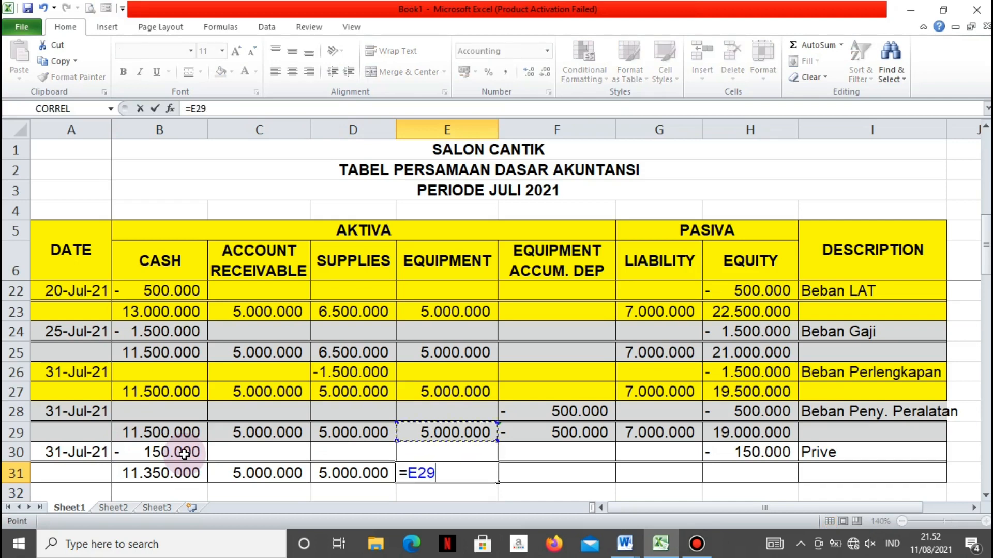
key("Return")
key("Right")
key("Up")
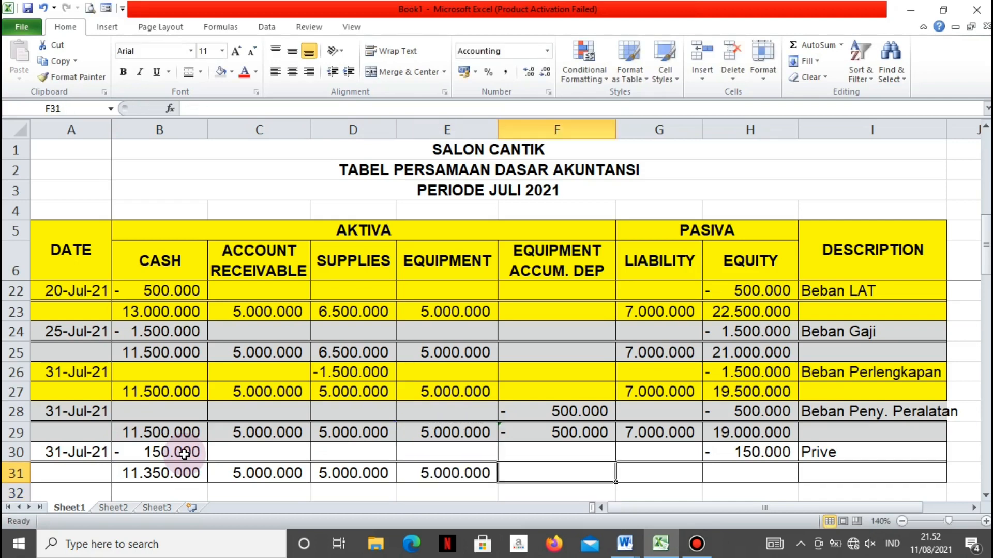
type("=")
key("Up")
key("Up")
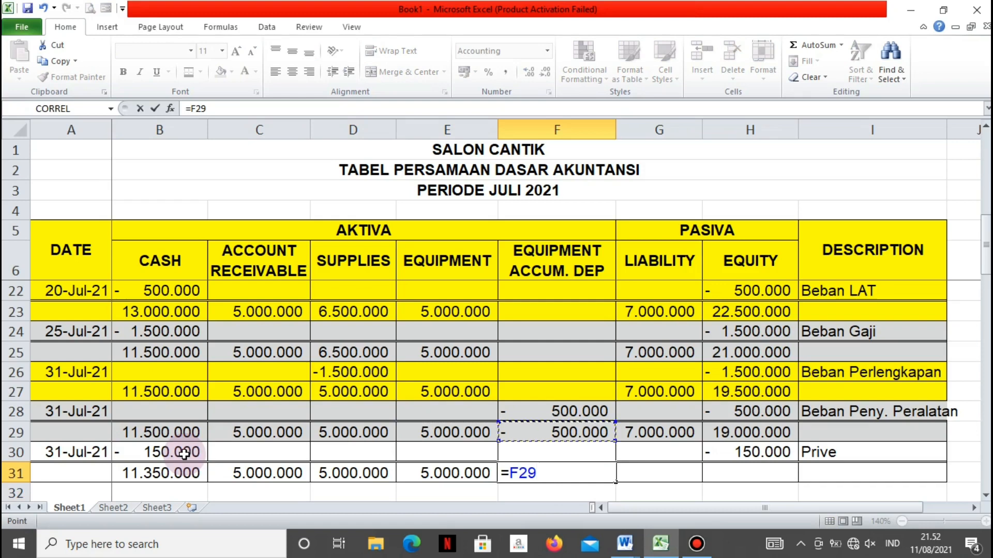
key("Return")
Carry the Liability balance down to G31 with the formula =G29
key("Right")
key("Up")
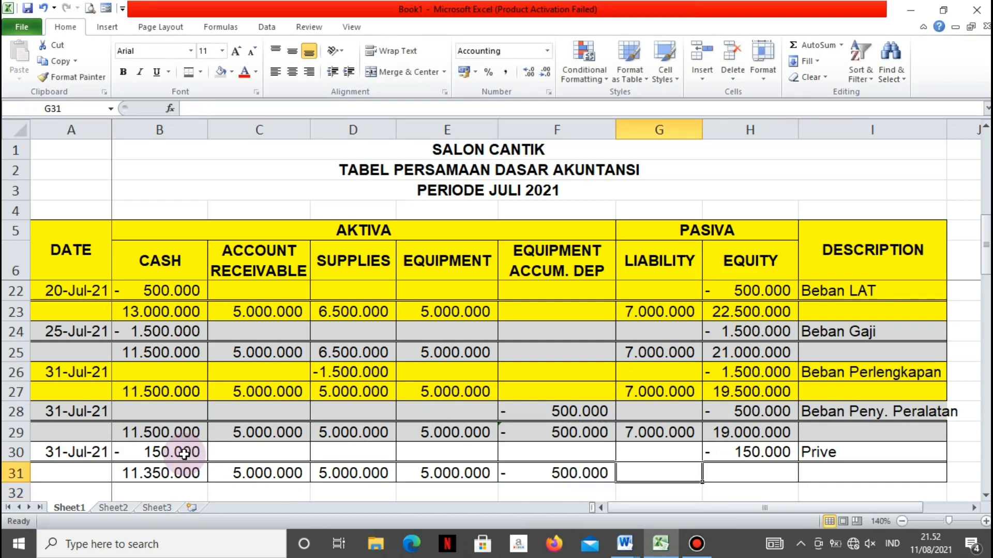
type("=")
key("Up")
key("Up")
key("Return")
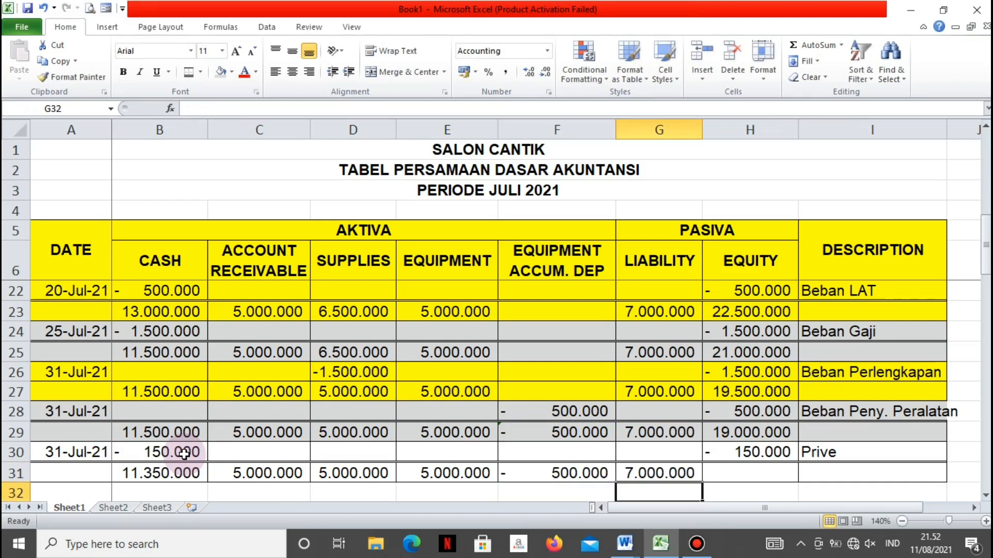
Enter 18850000 as the Equity balance in H31
key("Right")
key("Up")
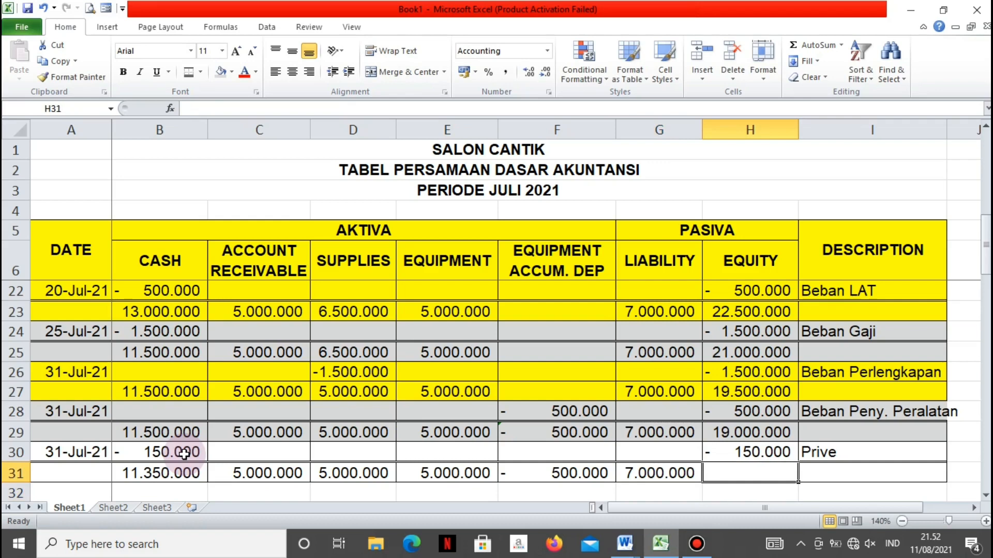
type("18")
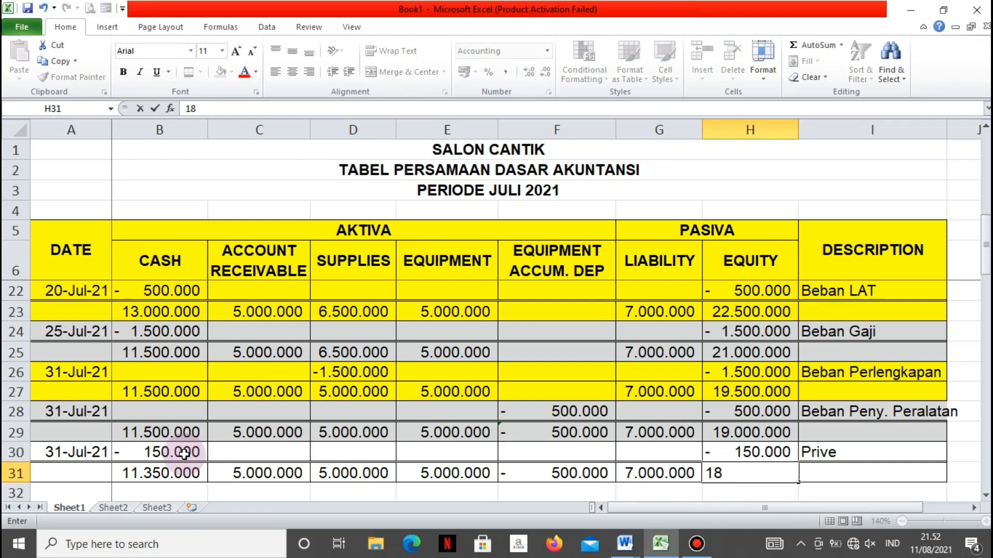
type("50")
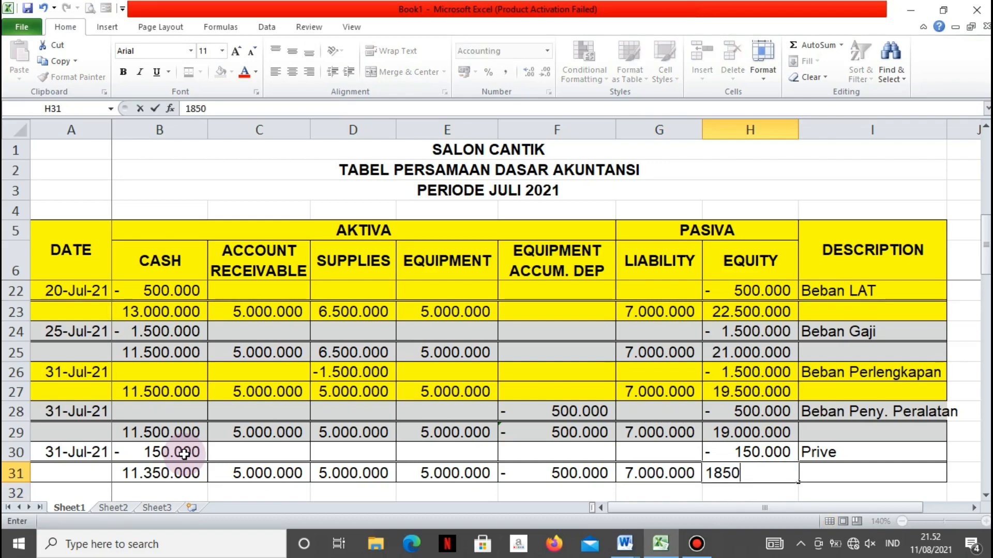
key("BackSpace")
key("BackSpace")
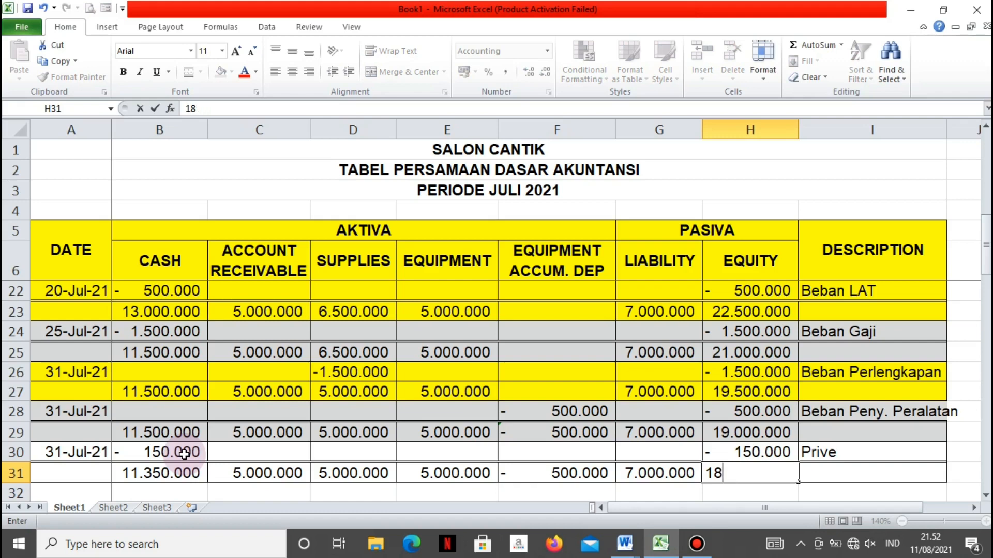
type("850.0000")
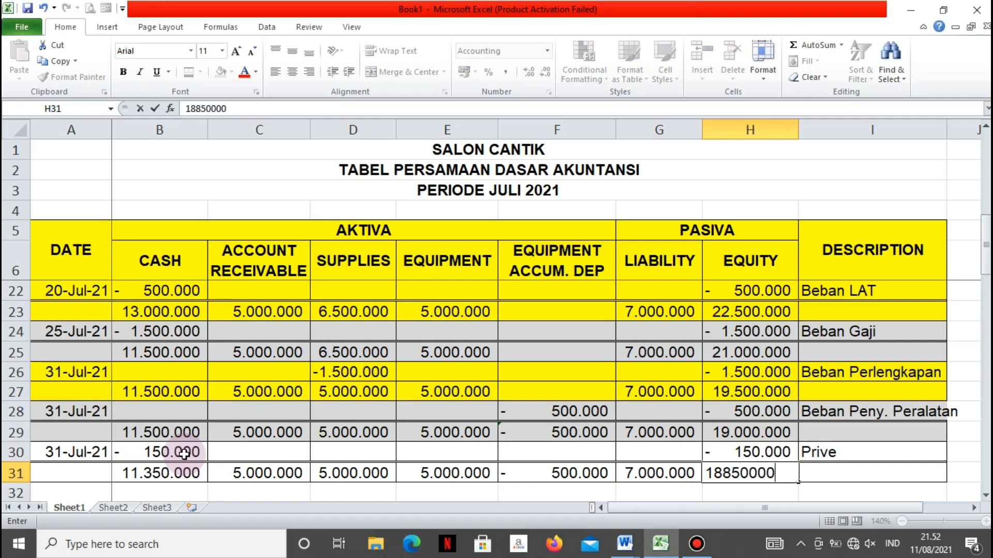
key("Return")
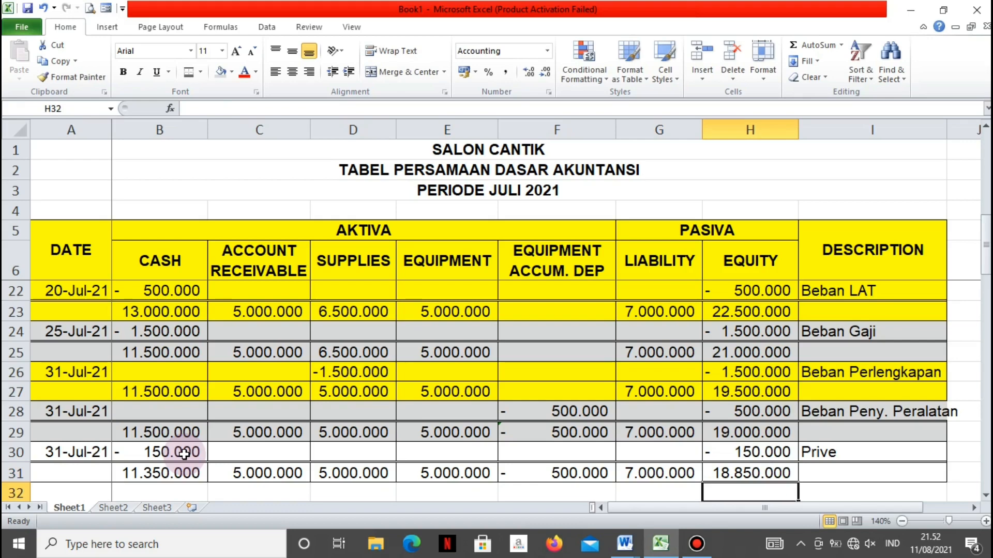
Shade the owner's withdrawal rows A30:I31 with yellow fill
left_click_drag(71, 453, 872, 473)
left_click(231, 72)
left_click(261, 177)
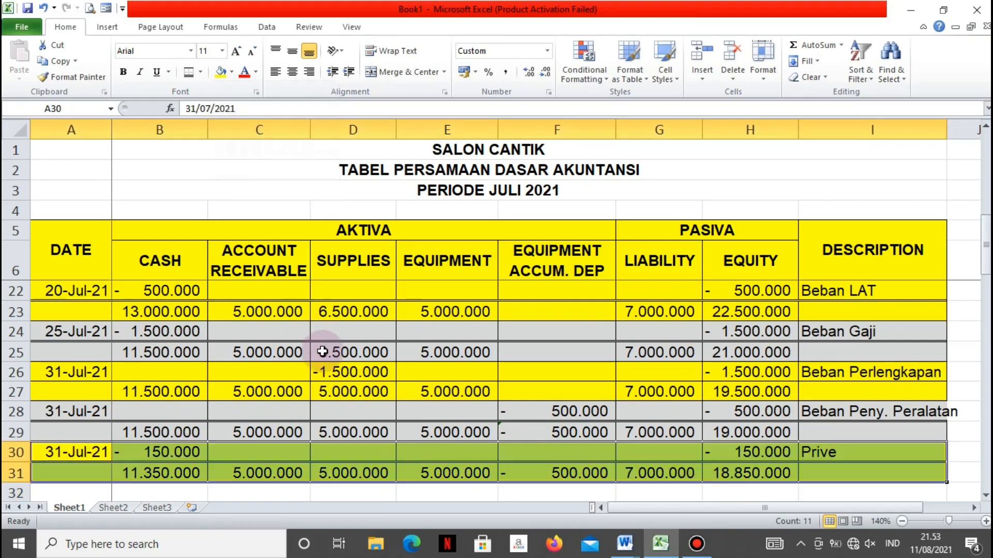
left_click(333, 352)
Merge and center B32:F32 for the Aktiva total and G32:H32 for the Pasiva total
scroll(332, 353, "down", 1)
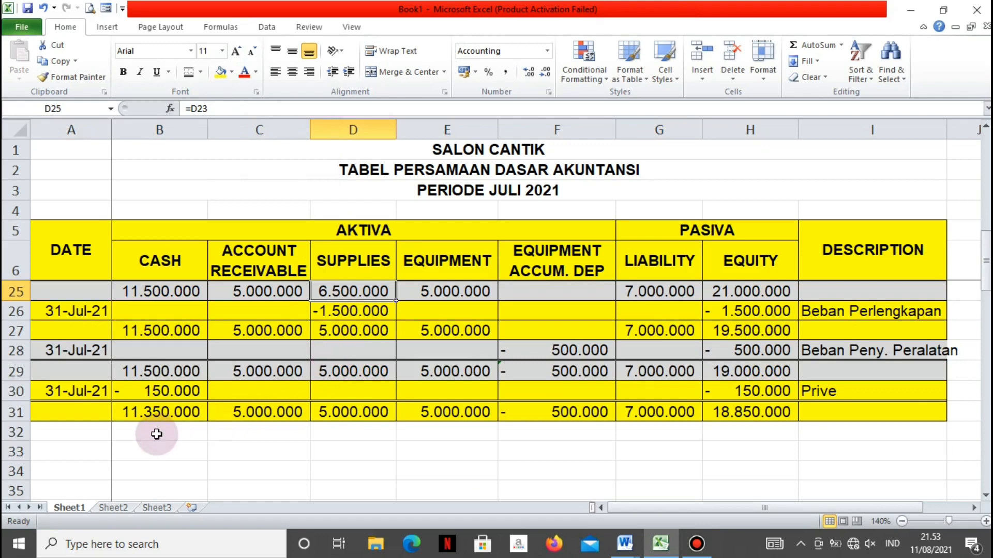
left_click_drag(157, 433, 556, 430)
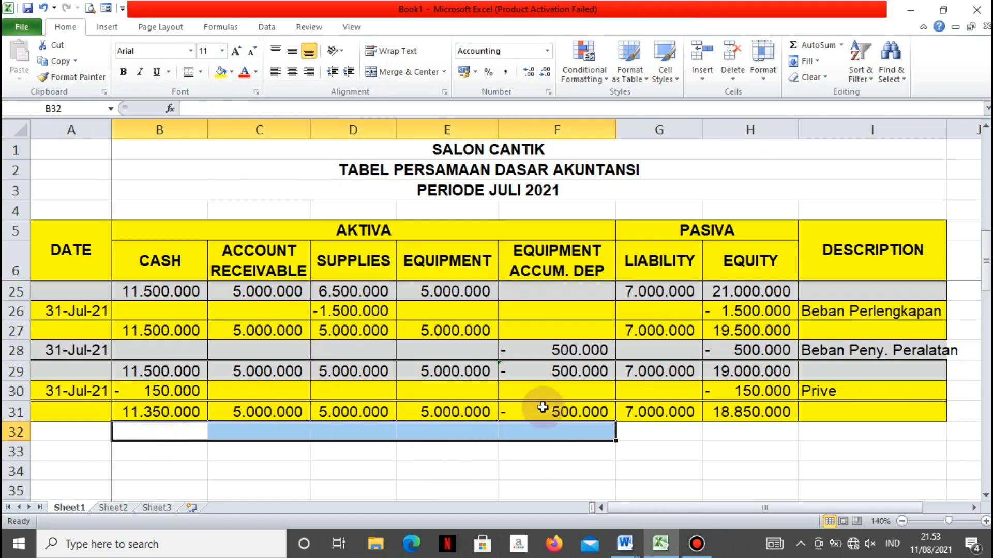
left_click(383, 79)
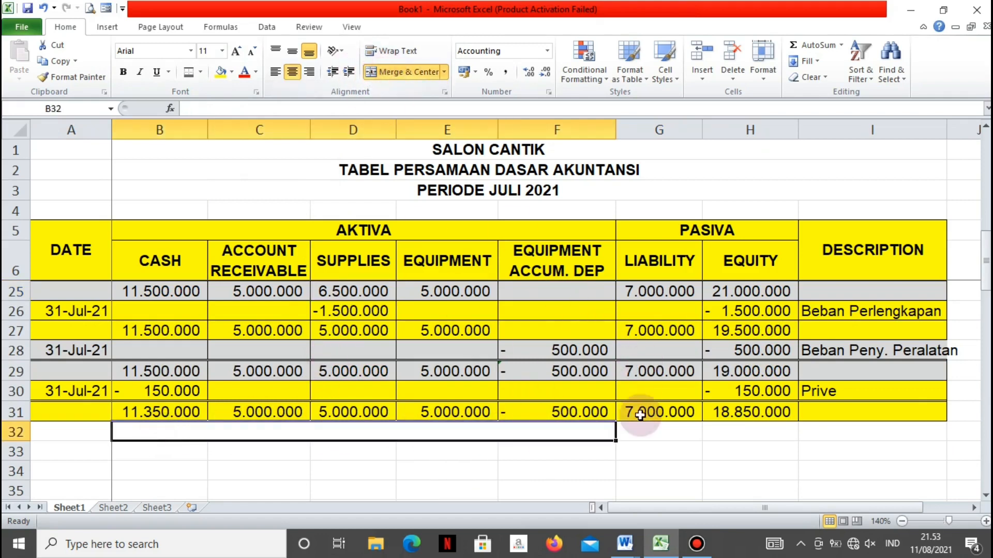
left_click_drag(642, 432, 715, 430)
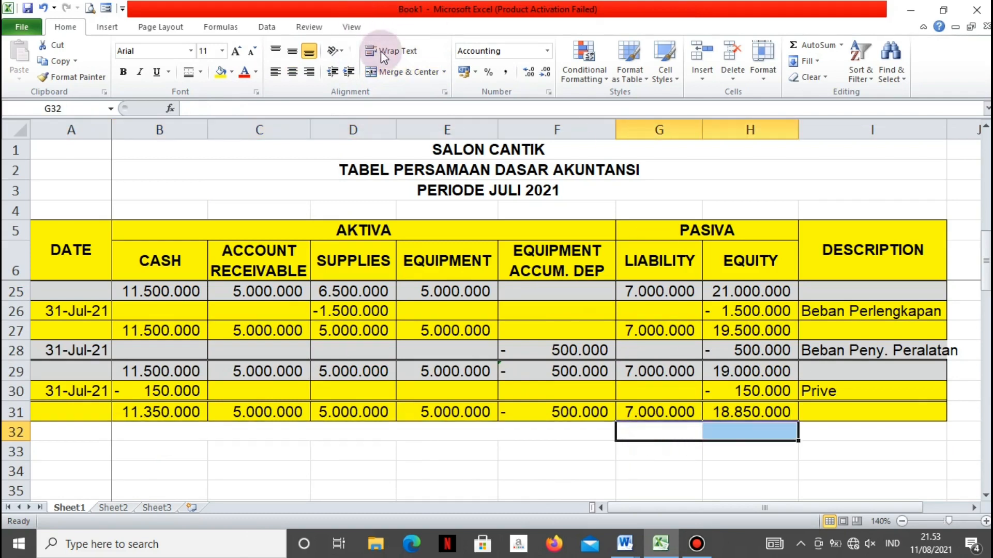
left_click(395, 73)
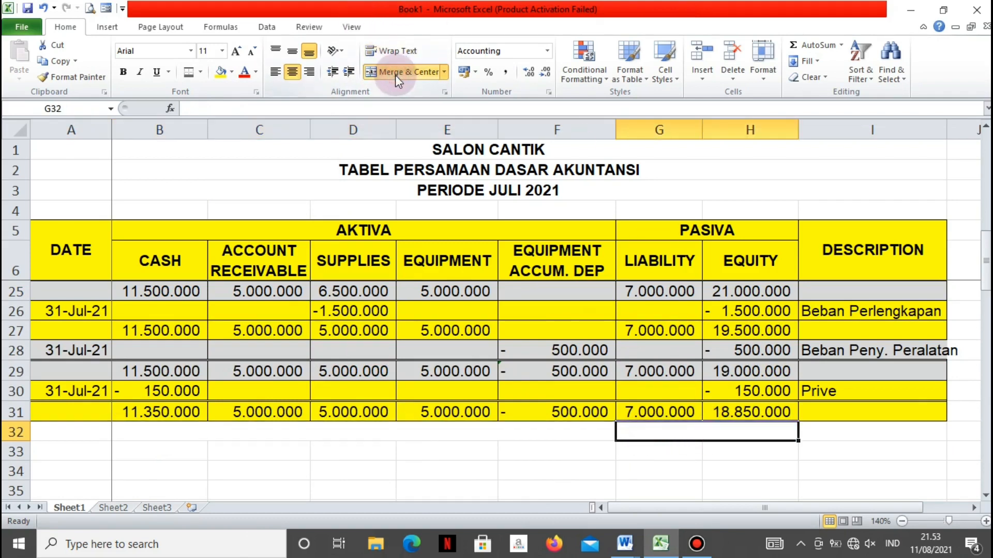
Total the Aktiva balances in merged cell B32 with =SUM(B31:F31) and align the cell vertically to the middle
left_click(190, 433)
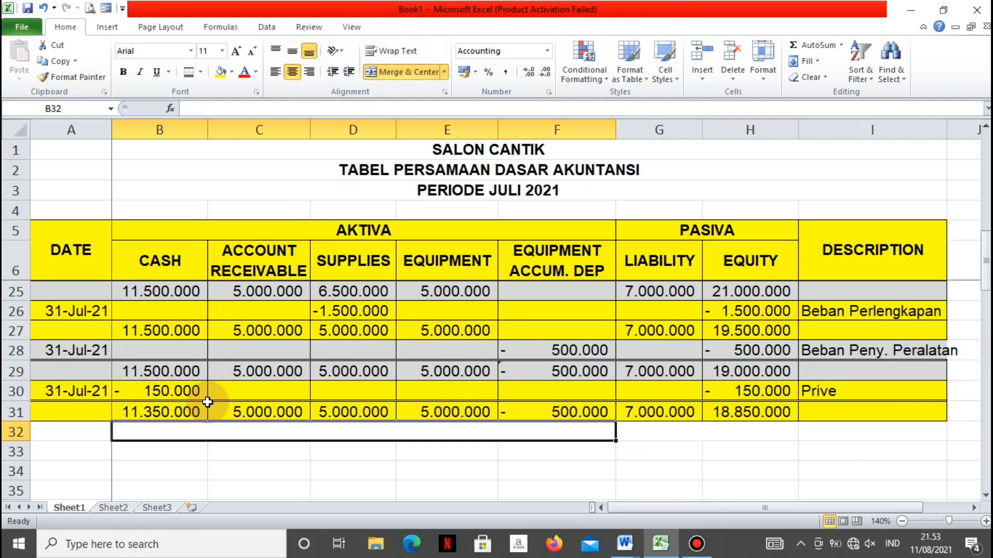
type("=sum(")
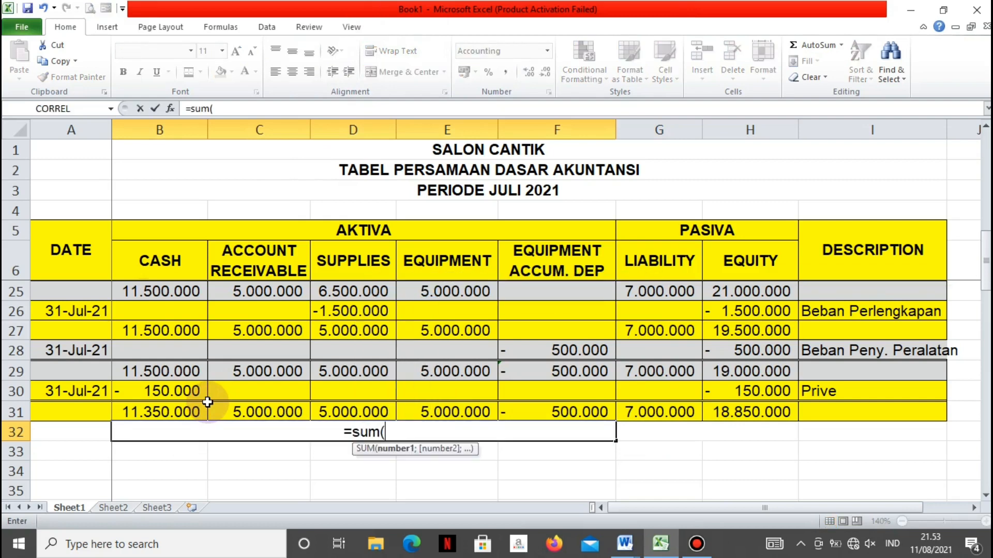
left_click_drag(196, 408, 555, 410)
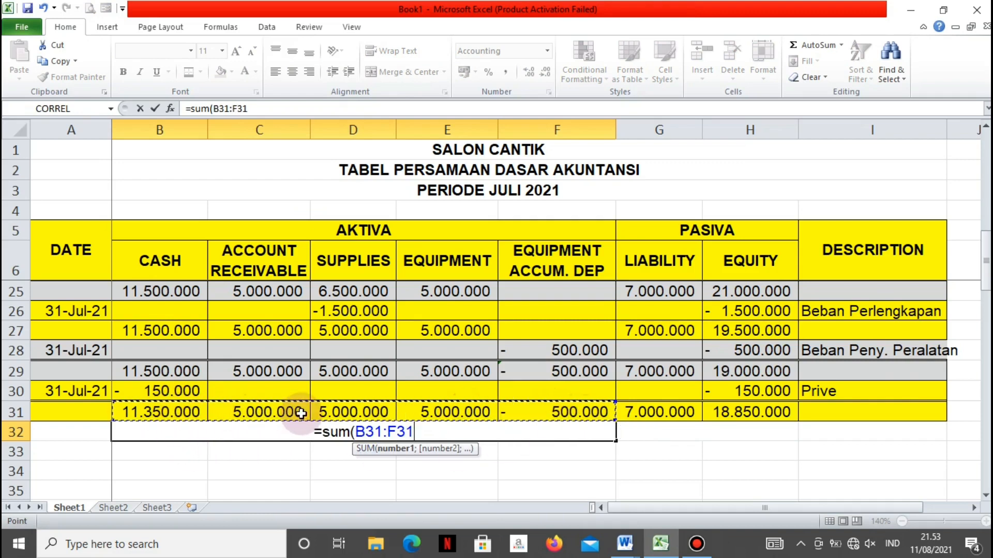
key("Return")
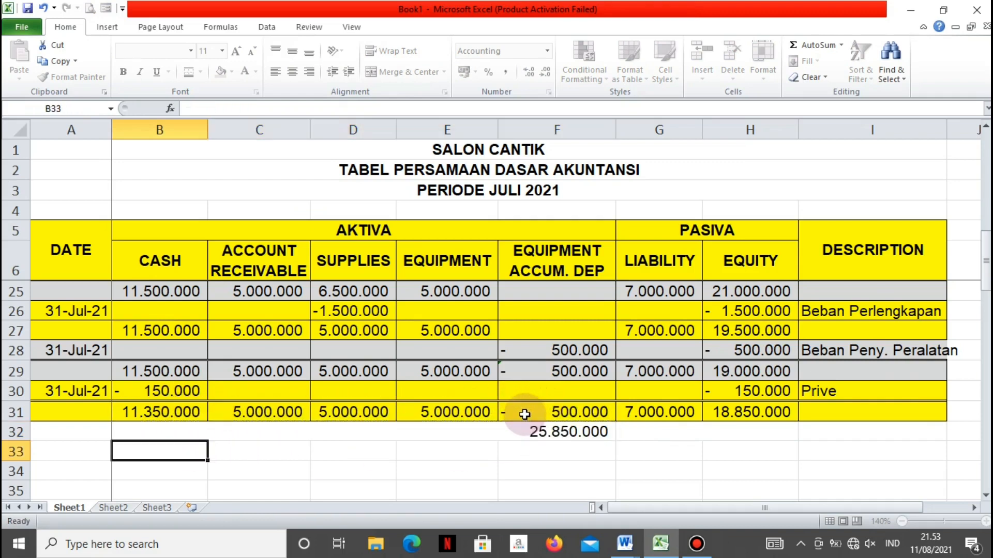
left_click(581, 429)
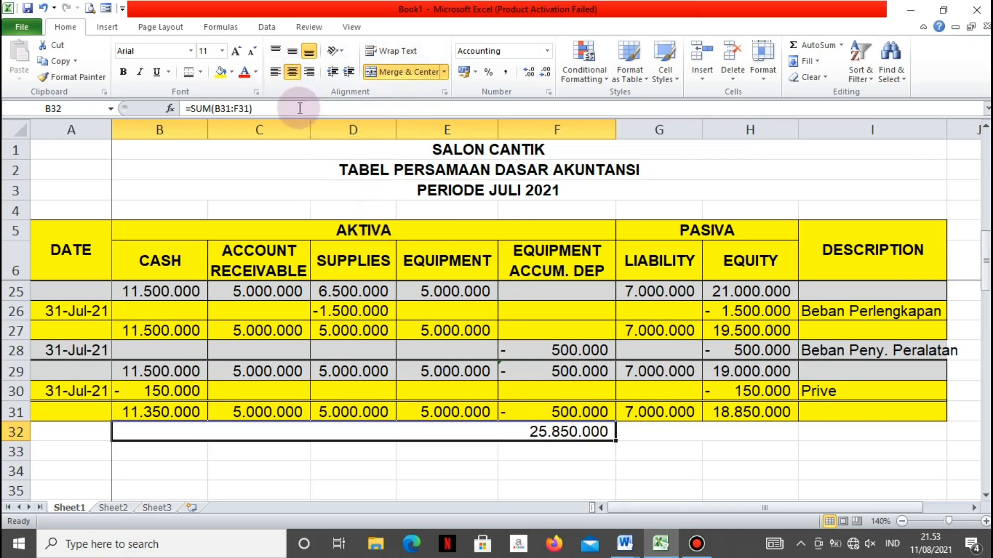
left_click(292, 51)
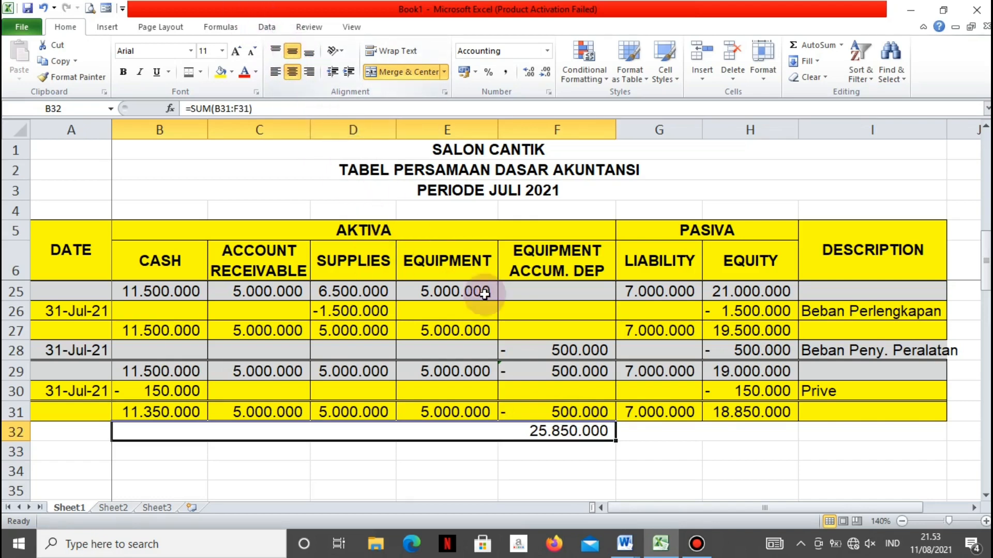
Total the Pasiva balances in merged cell G32 with a SUM of G31:H31
left_click(653, 431)
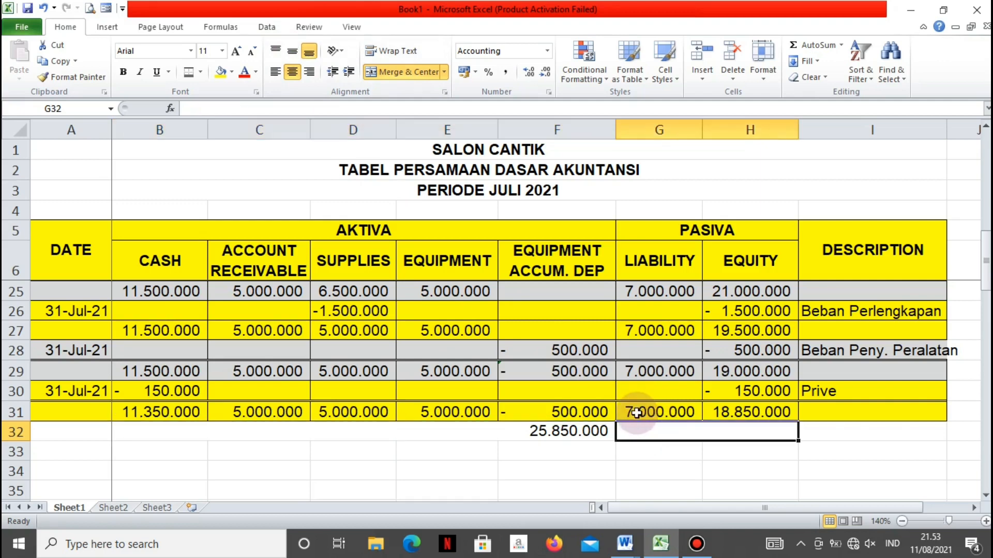
type("=sum(")
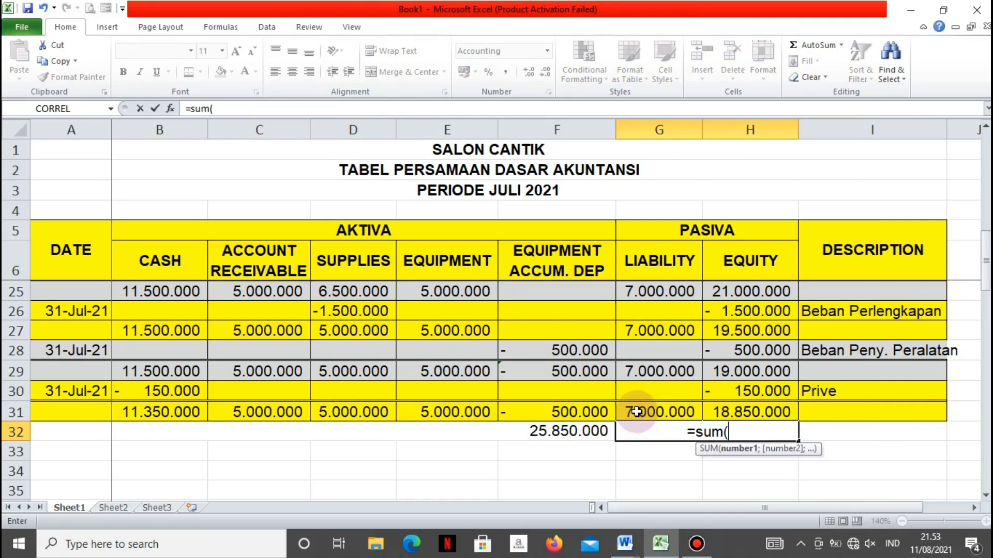
left_click_drag(636, 413, 771, 412)
key("Return")
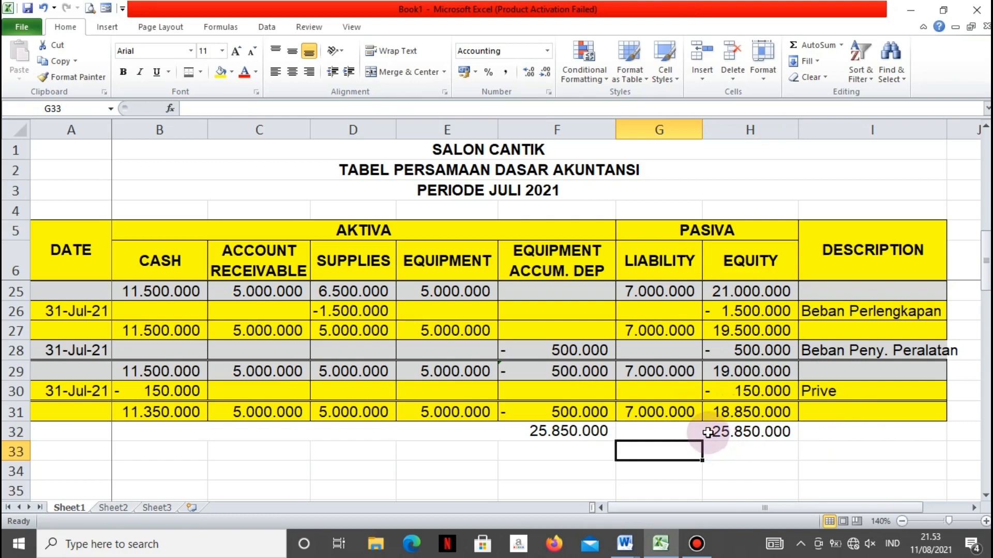
Make both totals in row 32, B32 through H32, bold
left_click(688, 431)
left_click_drag(538, 435, 647, 429)
key("ctrl+b")
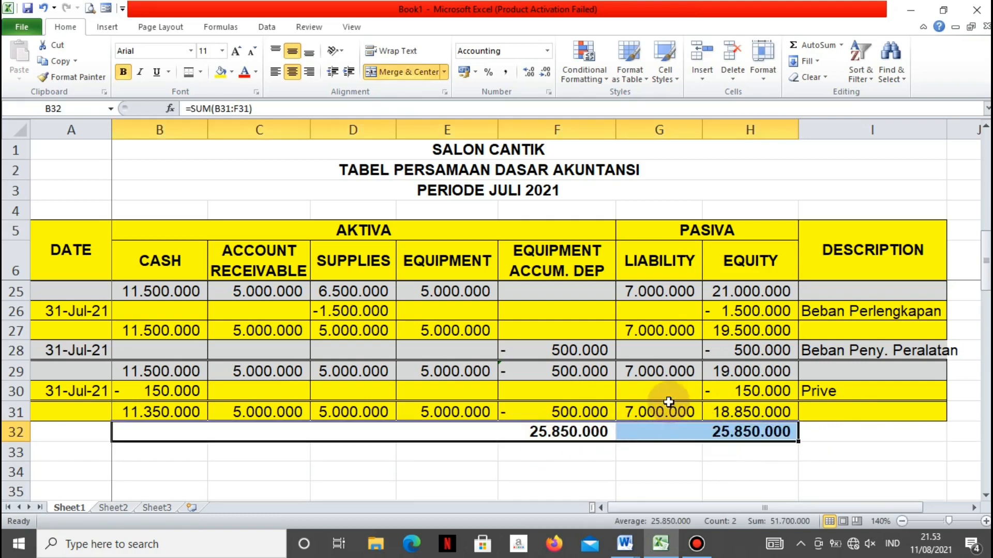
Fill the two merged total cells in row 32, B32 through H32, with the standard light blue colour
left_click(231, 72)
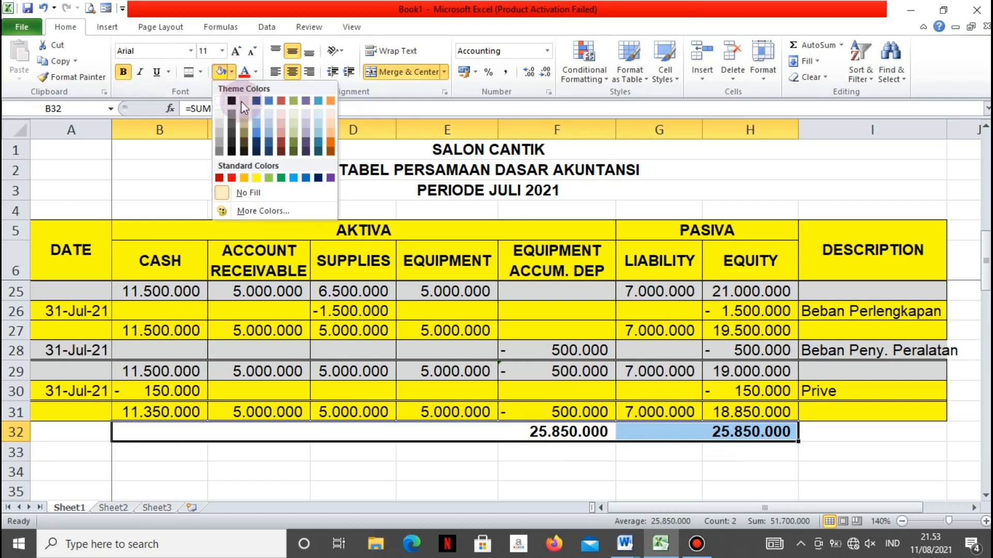
left_click(292, 179)
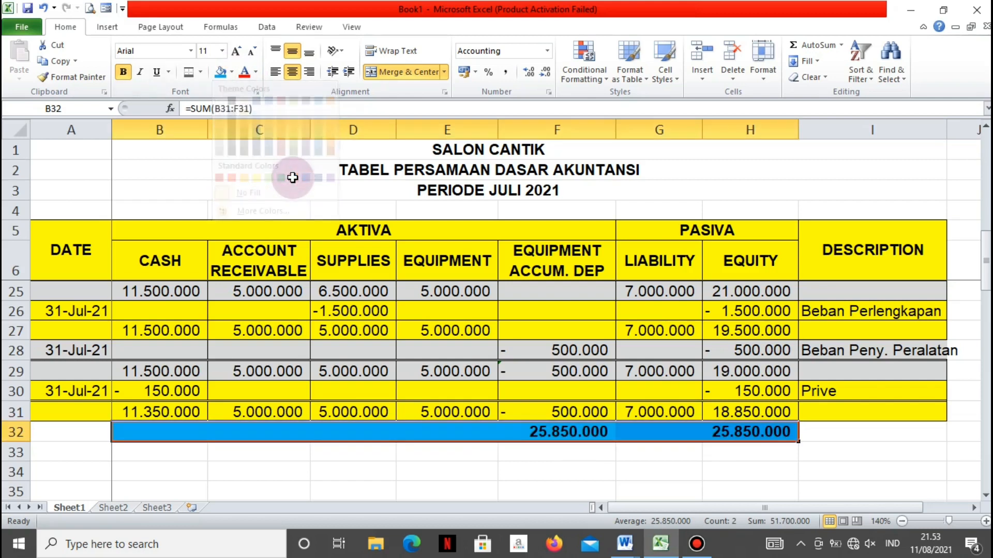
left_click(644, 468)
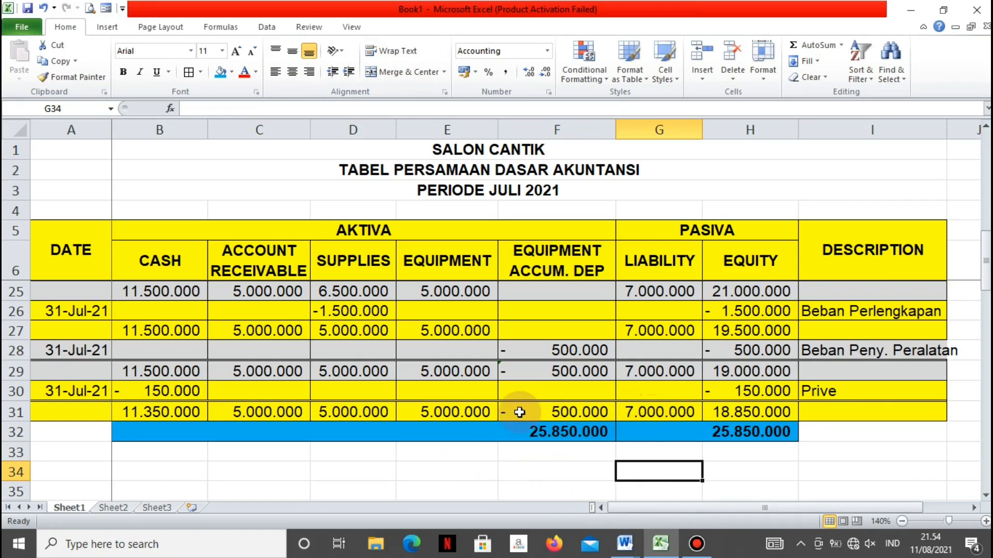
scroll(520, 412, "up", 3)
scroll(520, 412, "up", 3)
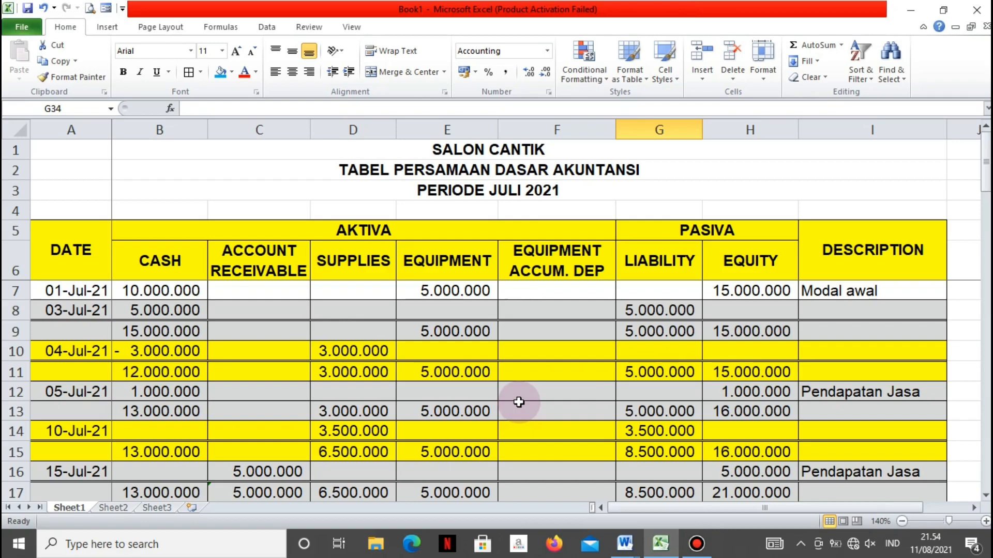
scroll(519, 402, "down", 8)
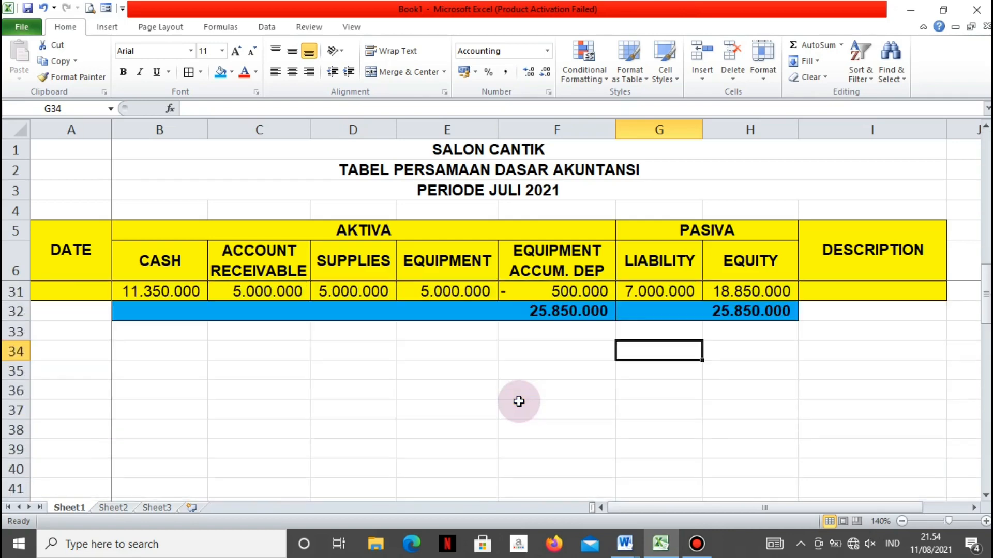
scroll(519, 402, "up", 2)
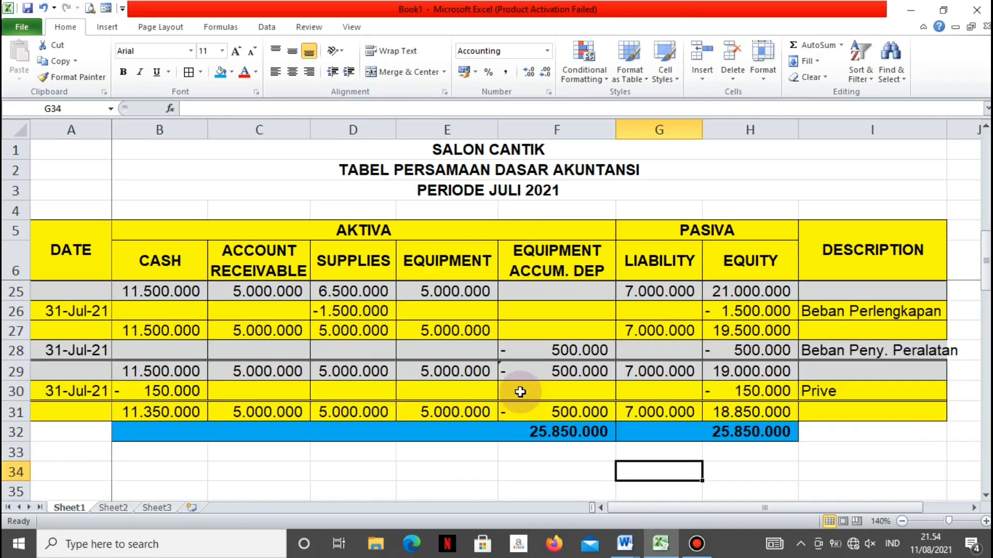